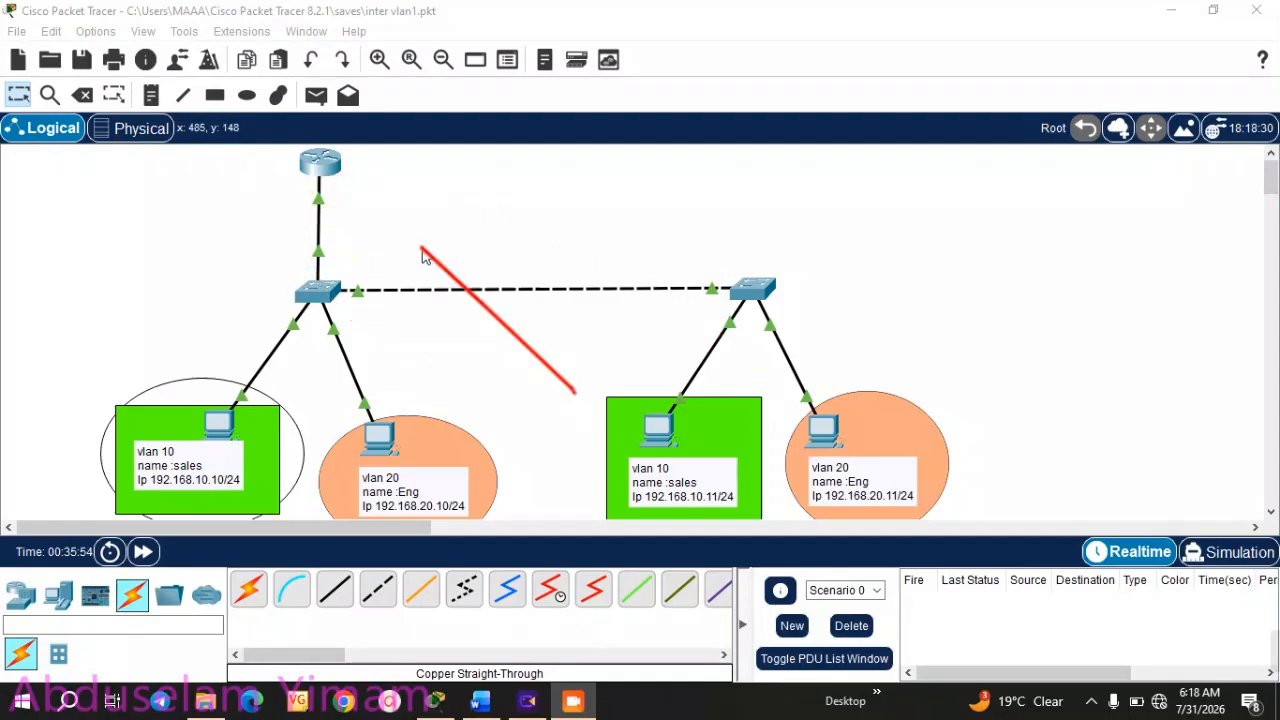
# - Test inter-VLAN connectivity by pinging 192.168.20.11 from the command prompt of PCA, the first VLAN 10 sales PC
pyautogui.moveTo(319, 164); pyautogui.dragTo(317, 168)
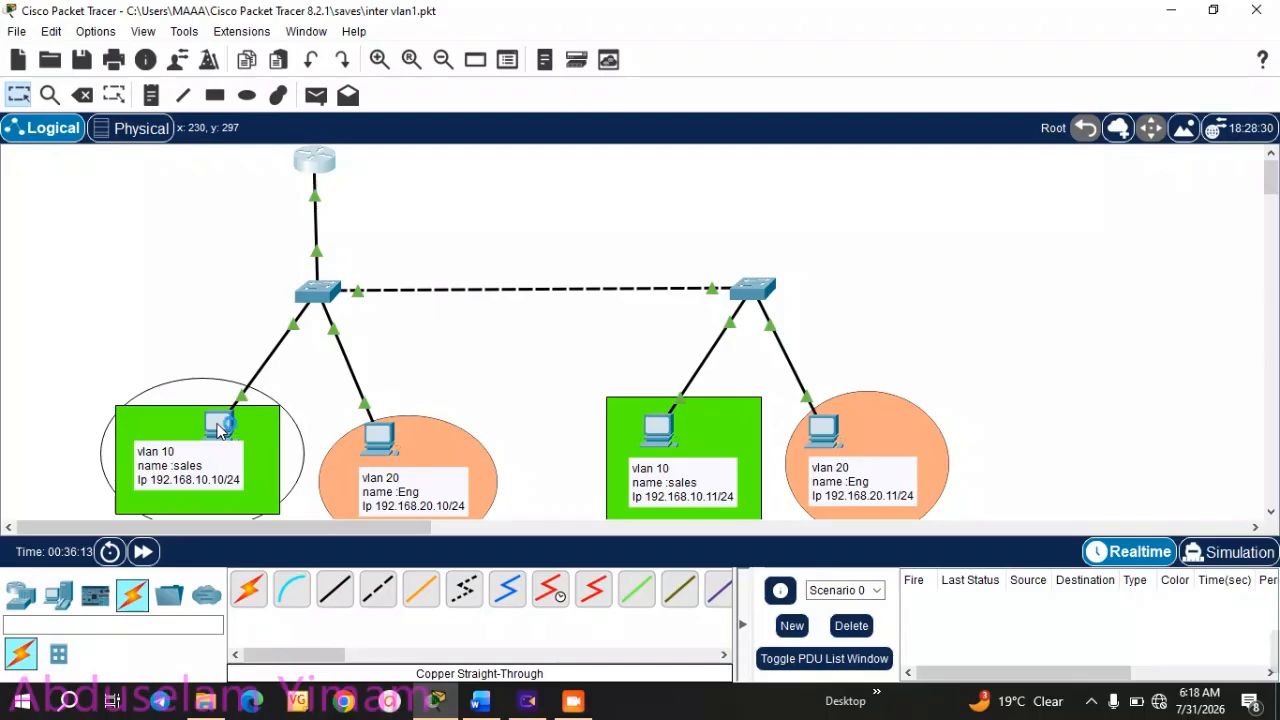
pyautogui.click(220, 428)
pyautogui.click(814, 118)
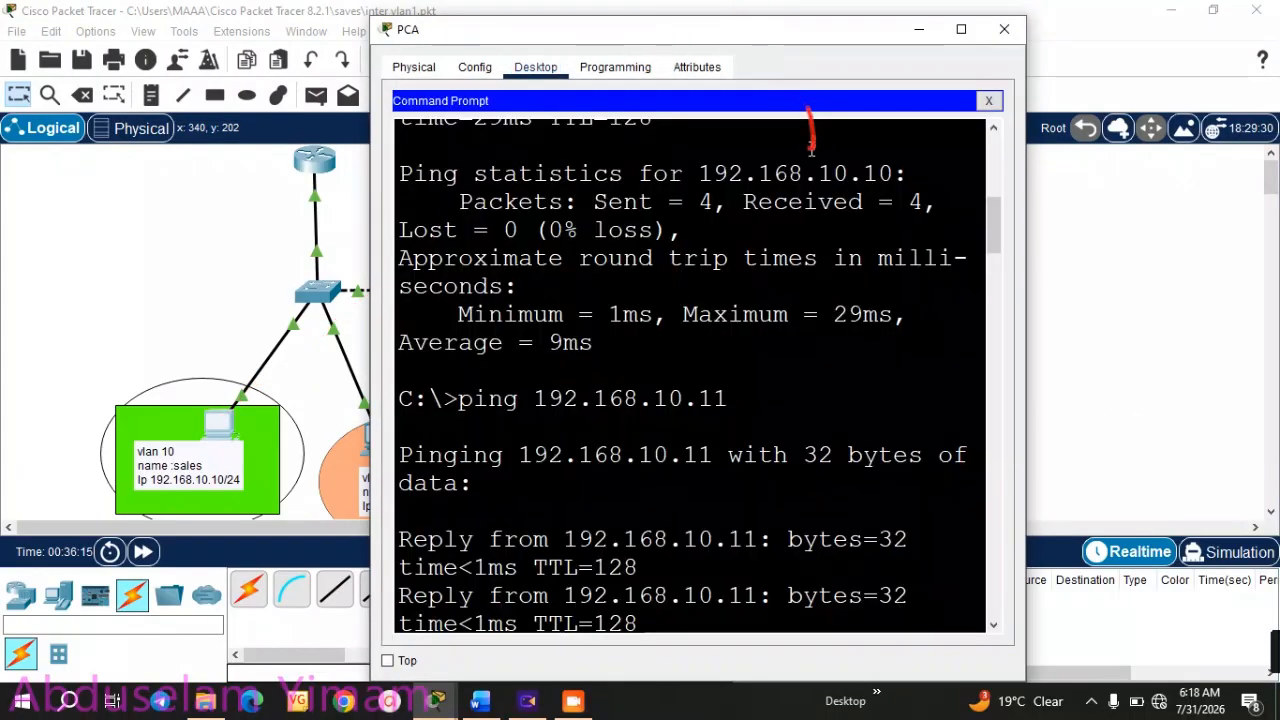
pyautogui.press('Return')
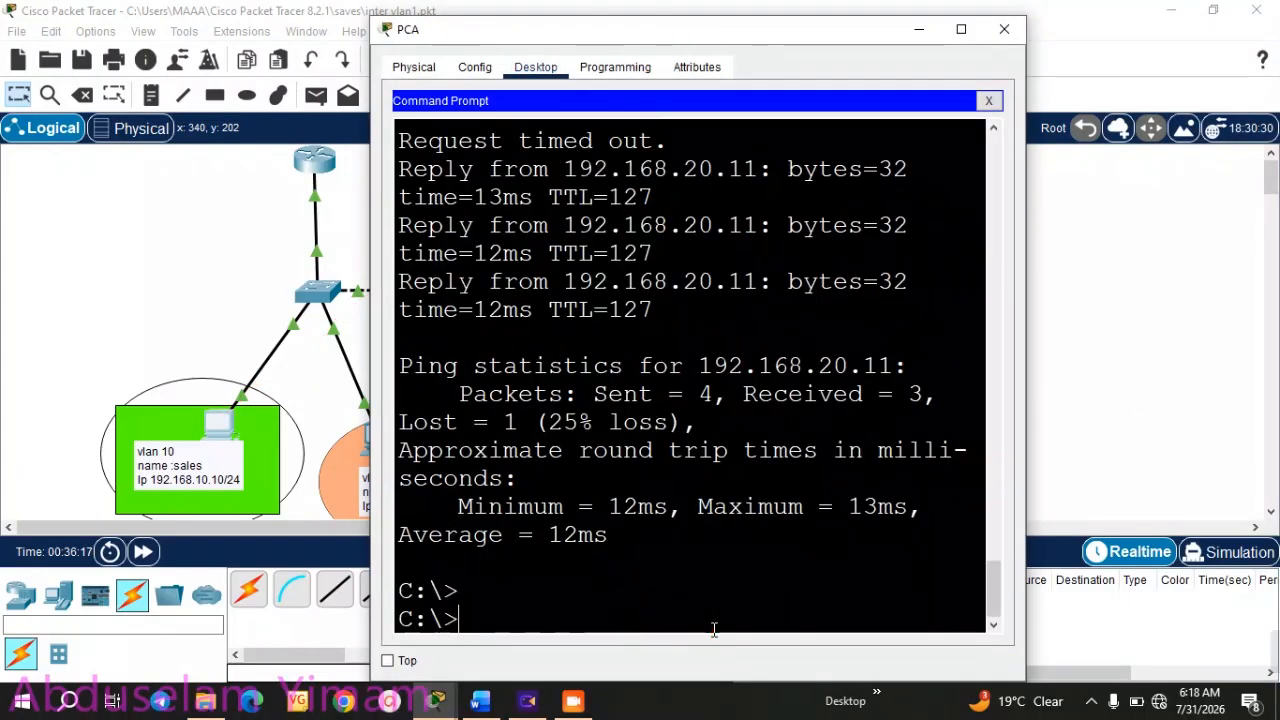
pyautogui.write('ping 192.168.20.11')
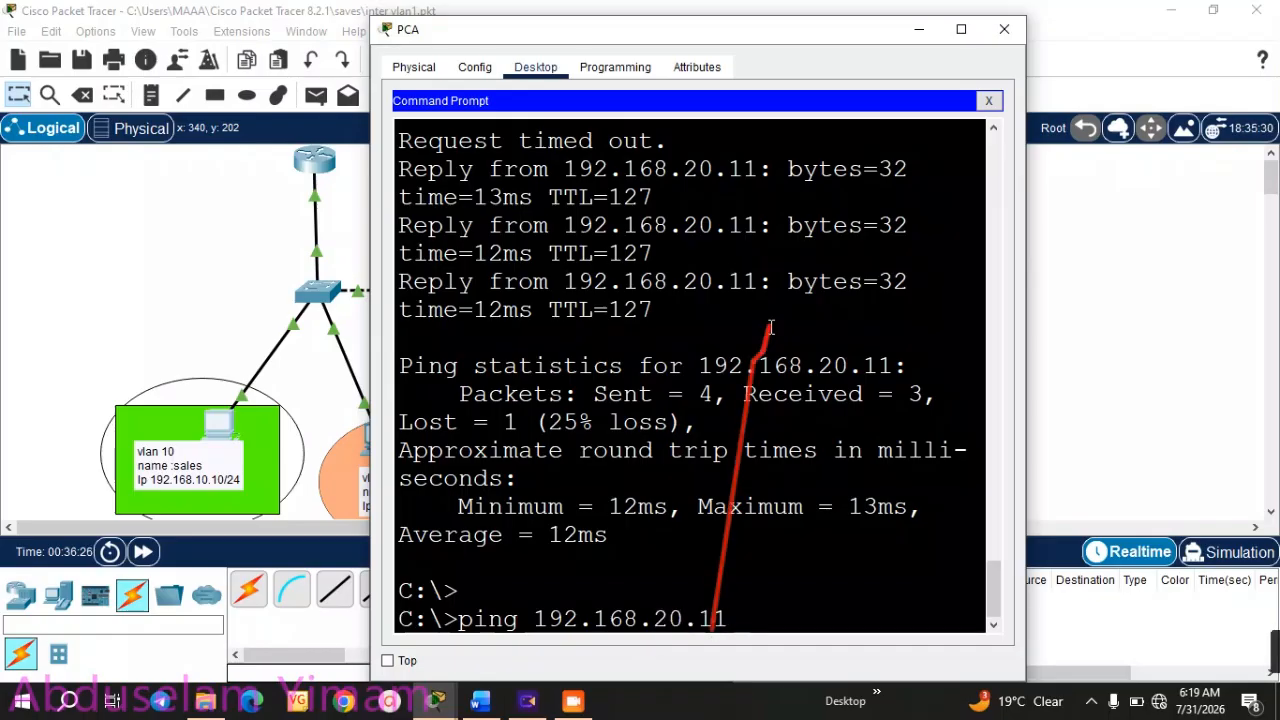
pyautogui.moveTo(799, 24); pyautogui.dragTo(518, 516)
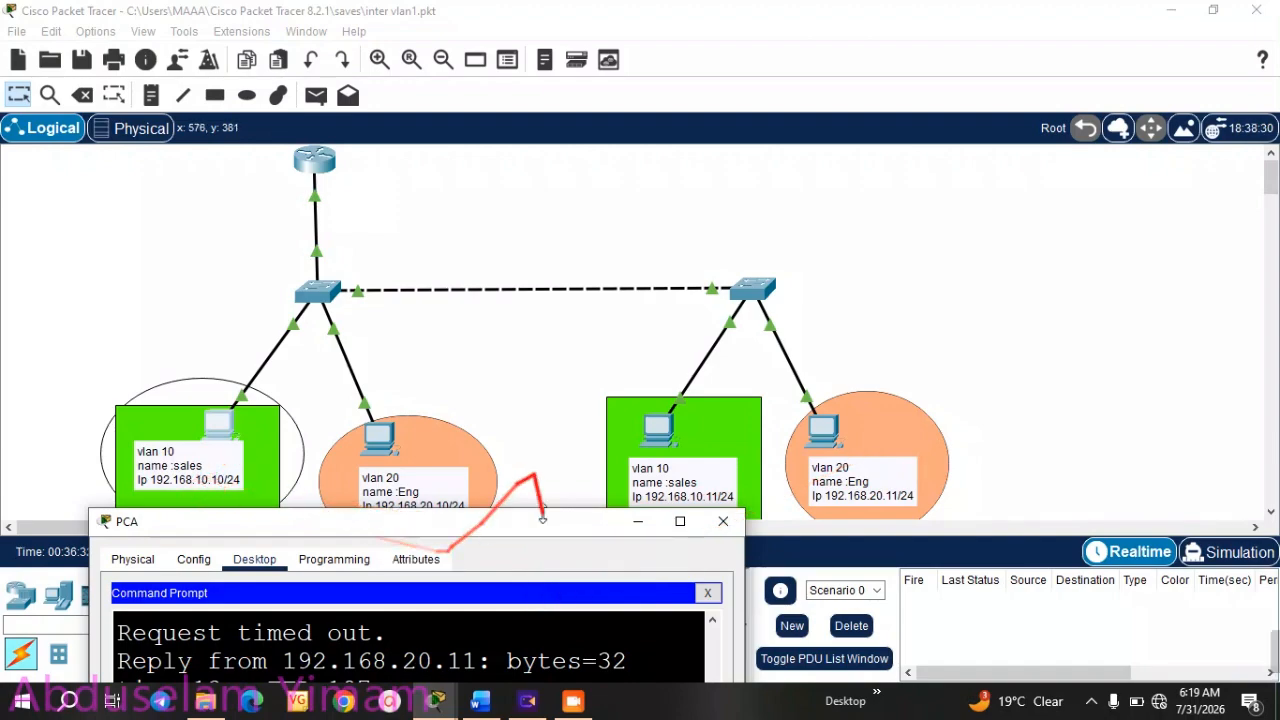
pyautogui.moveTo(548, 531); pyautogui.dragTo(740, 2)
pyautogui.press('Return')
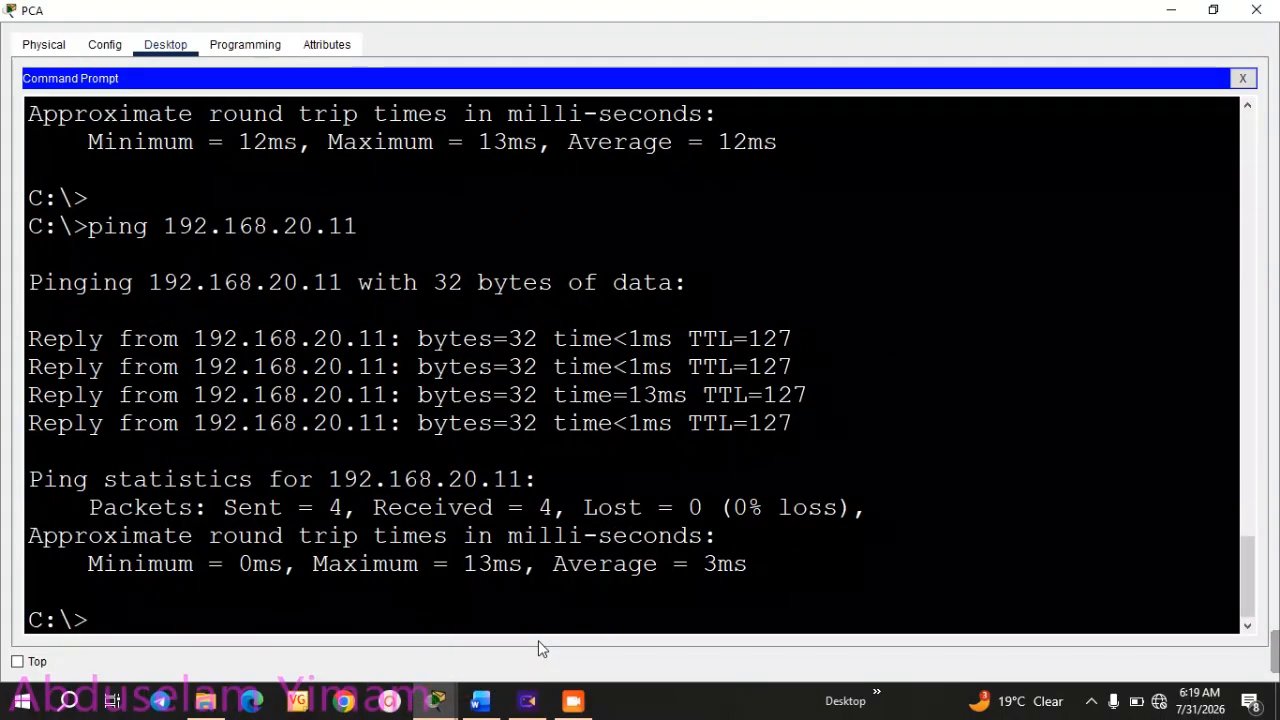
pyautogui.click(1257, 14)
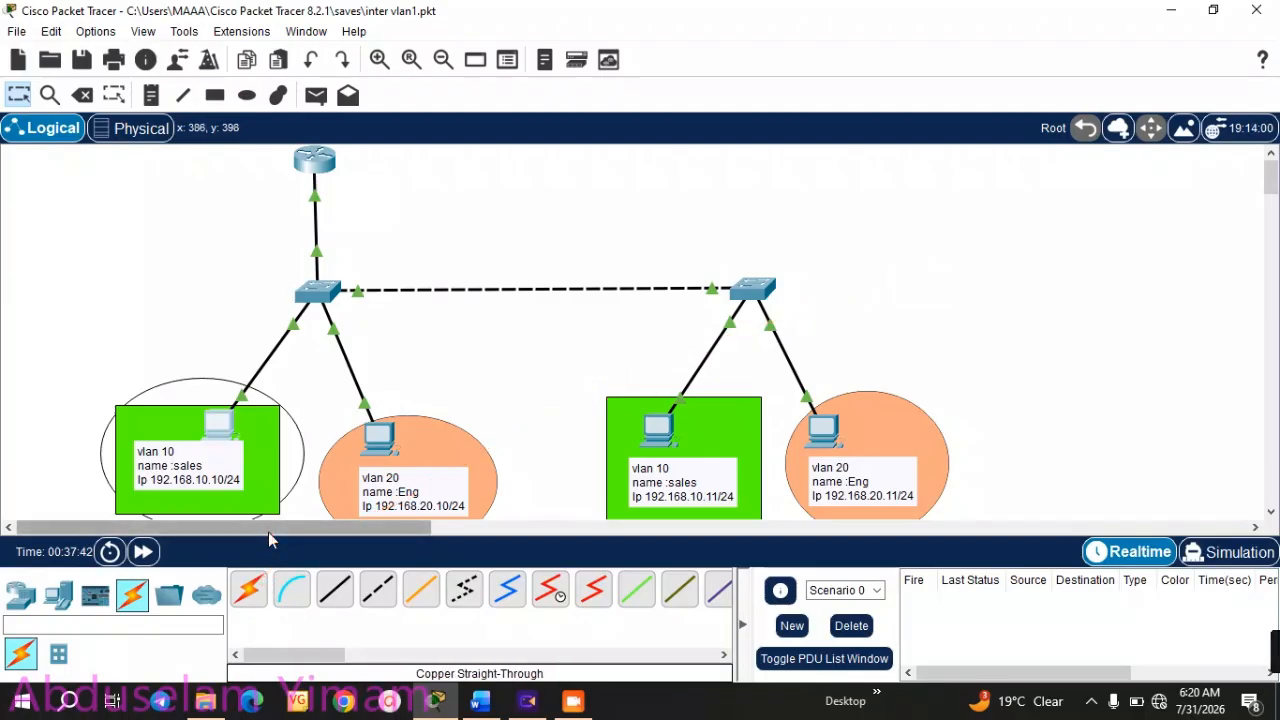
# - Place two switches side by side in an empty area of the workspace and a 1941 router above the left switch
pyautogui.moveTo(271, 527); pyautogui.dragTo(687, 522)
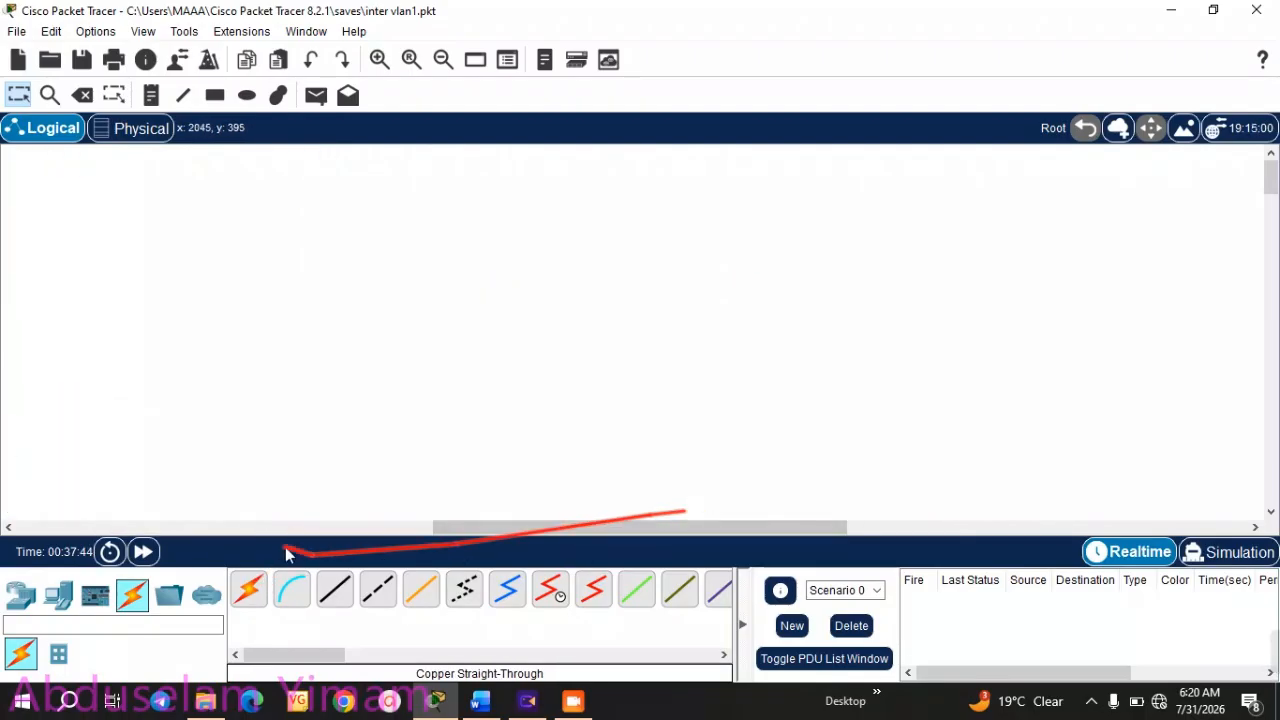
pyautogui.click(21, 594)
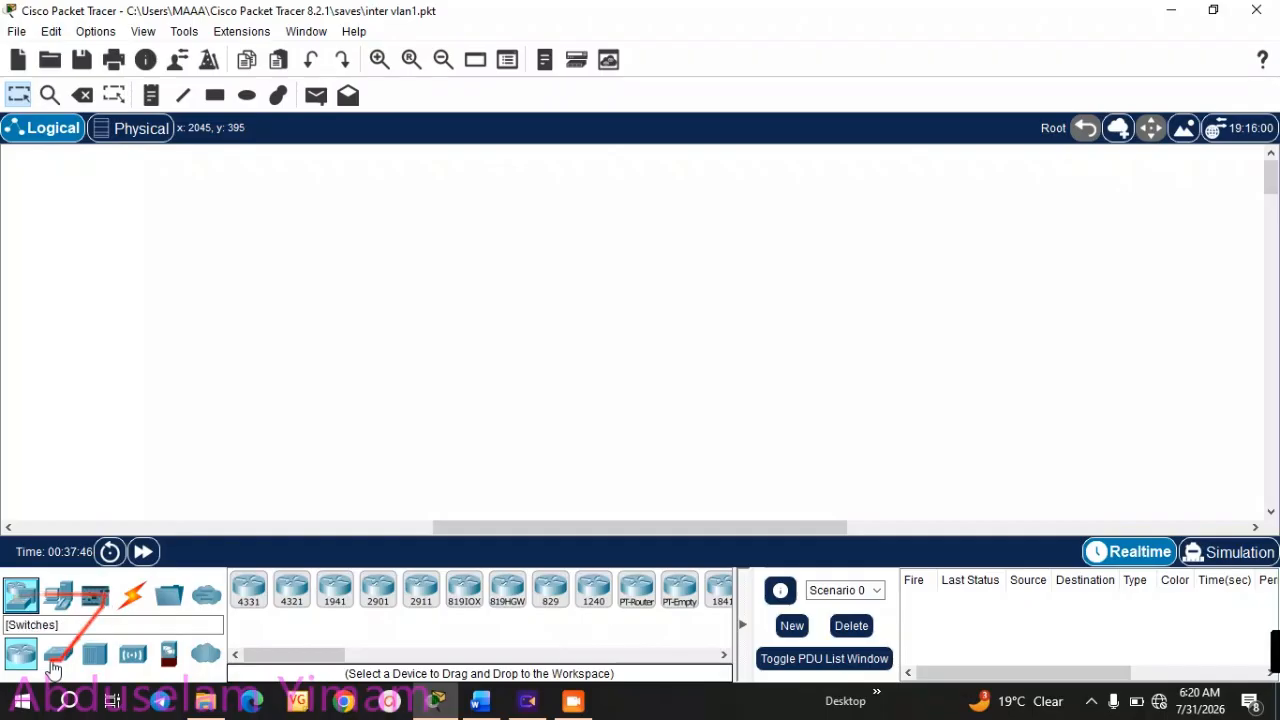
pyautogui.moveTo(56, 660); pyautogui.dragTo(348, 331)
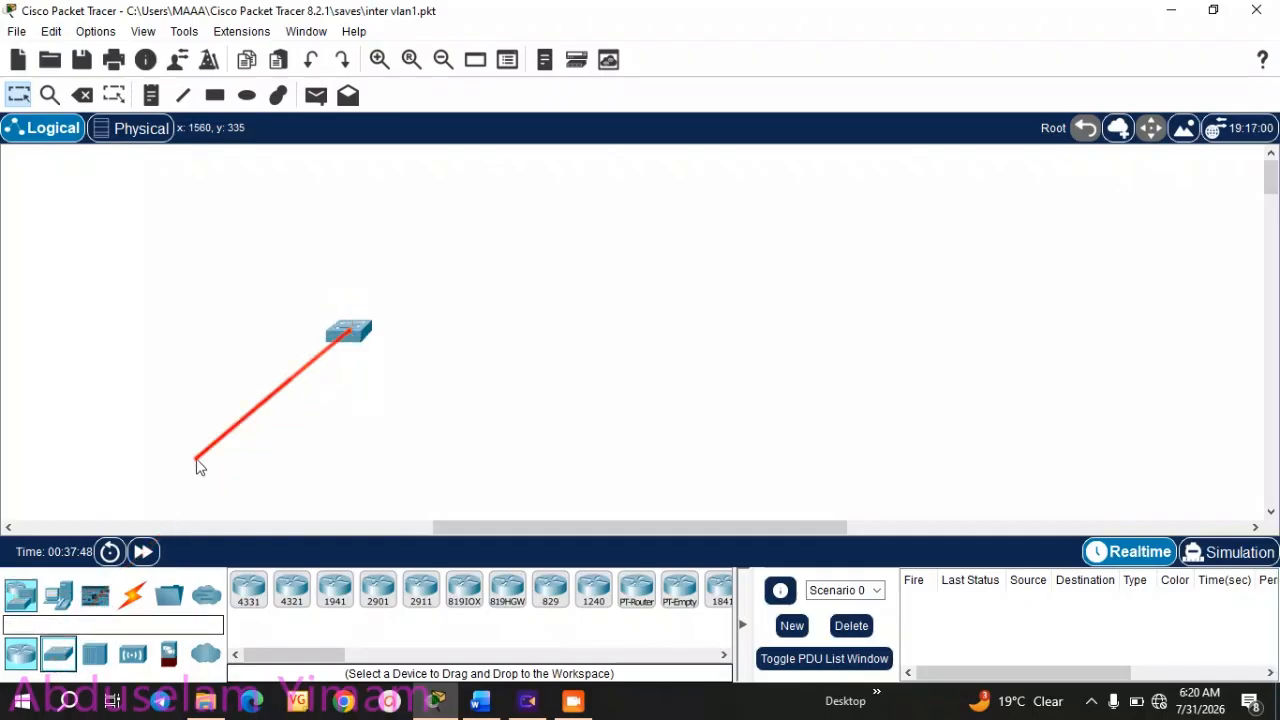
pyautogui.moveTo(57, 653); pyautogui.dragTo(705, 338)
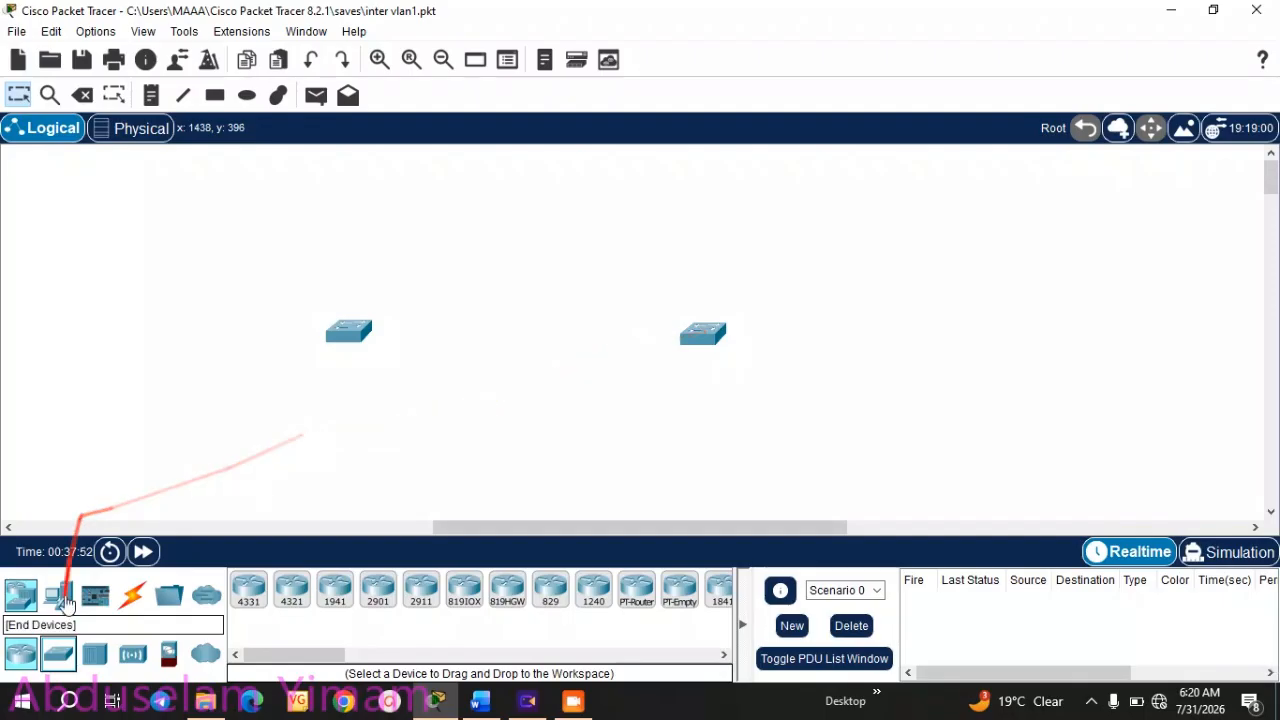
pyautogui.moveTo(335, 590); pyautogui.dragTo(341, 194)
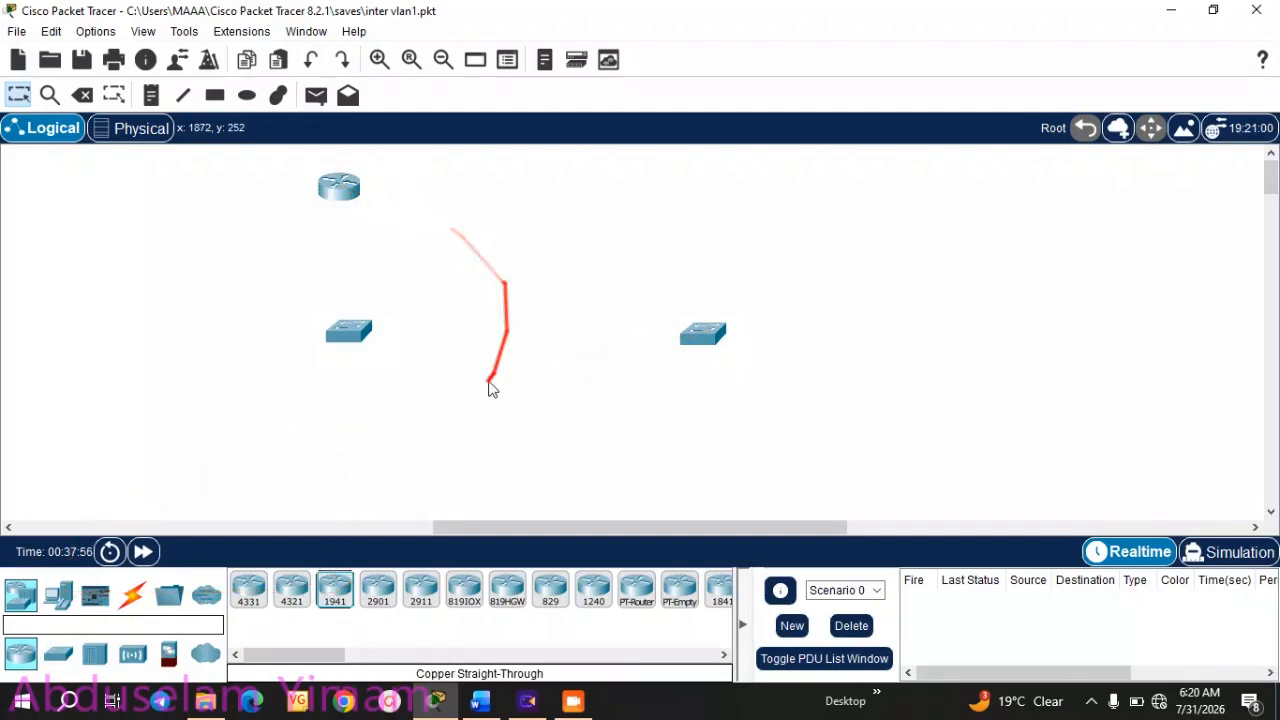
# - Add four PCs to the new topology, two below each switch
pyautogui.moveTo(57, 597); pyautogui.dragTo(267, 443)
pyautogui.moveTo(60, 597); pyautogui.dragTo(400, 462)
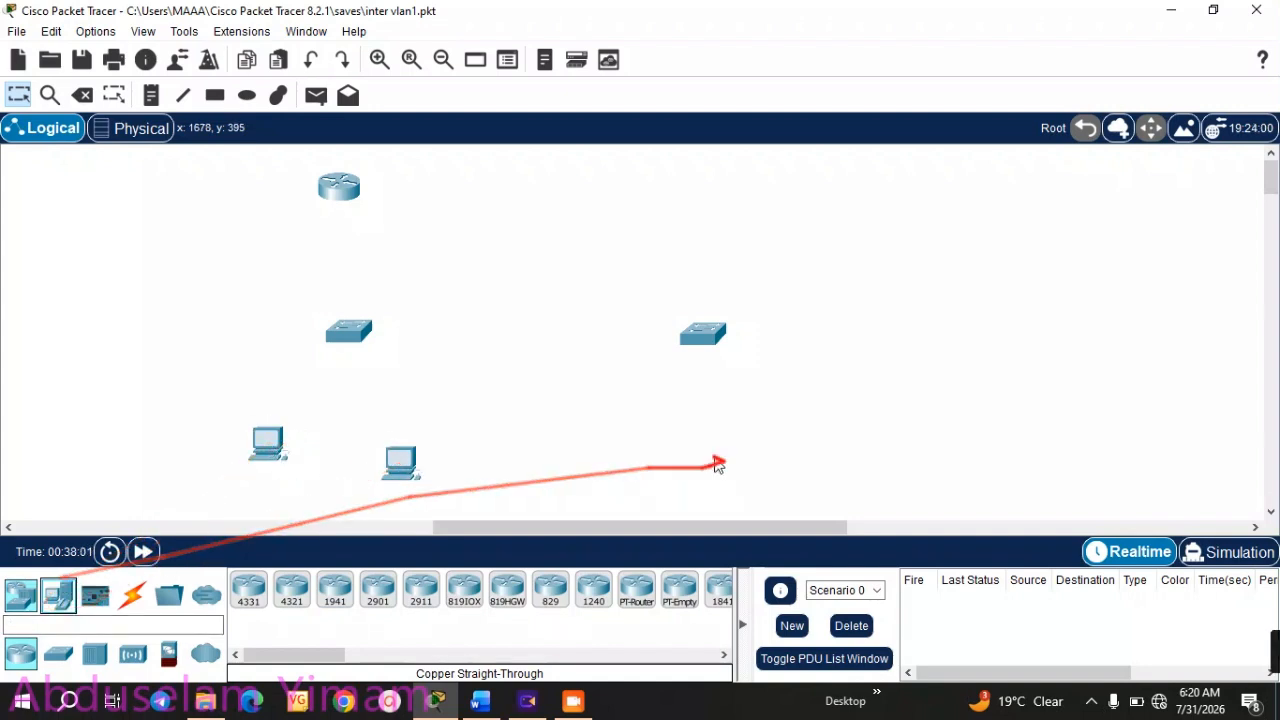
pyautogui.moveTo(58, 597); pyautogui.dragTo(647, 455)
pyautogui.moveTo(58, 597); pyautogui.dragTo(822, 450)
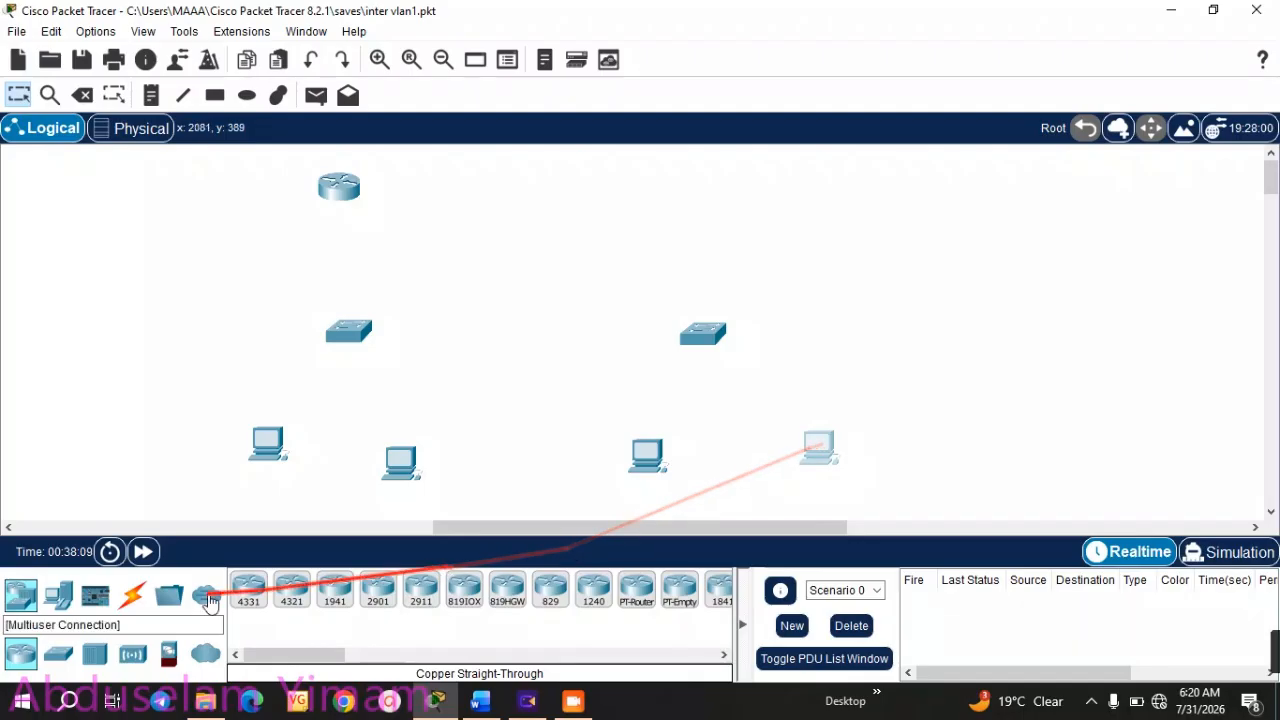
# - Connect FastEthernet0/2 of the left switch to FastEthernet0 of its left PC with a copper straight-through cable
pyautogui.click(130, 597)
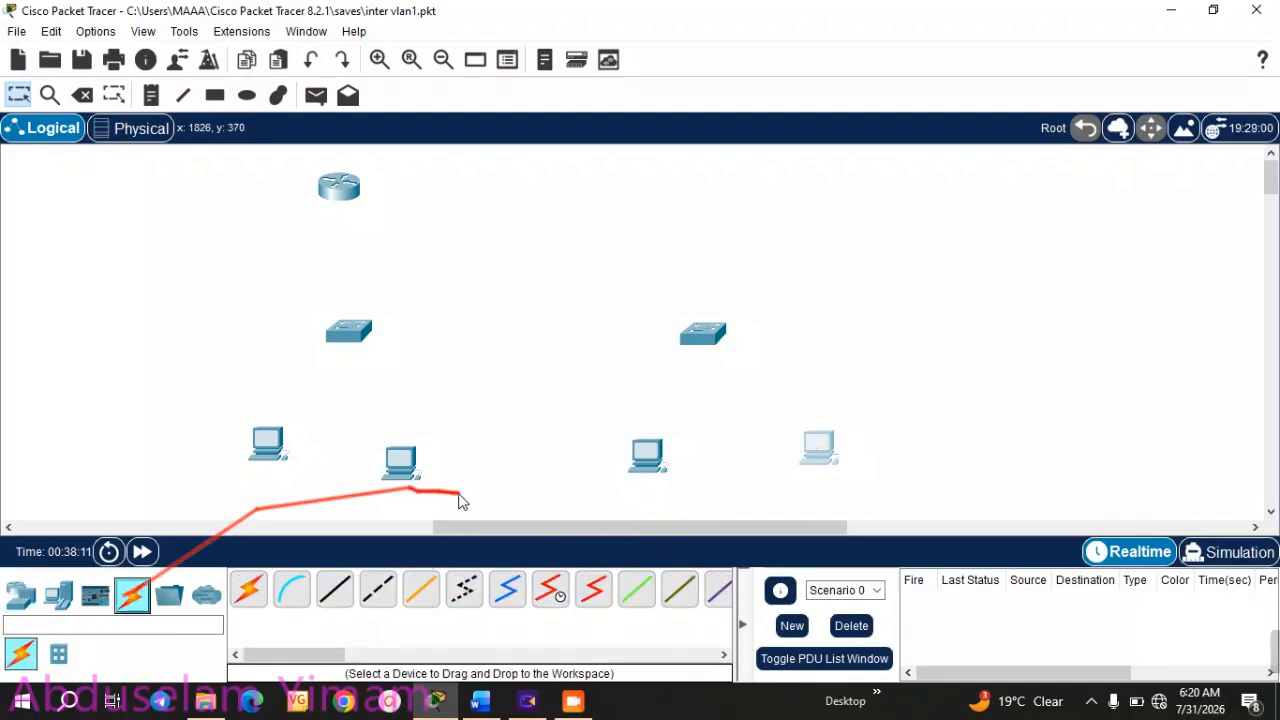
pyautogui.click(336, 590)
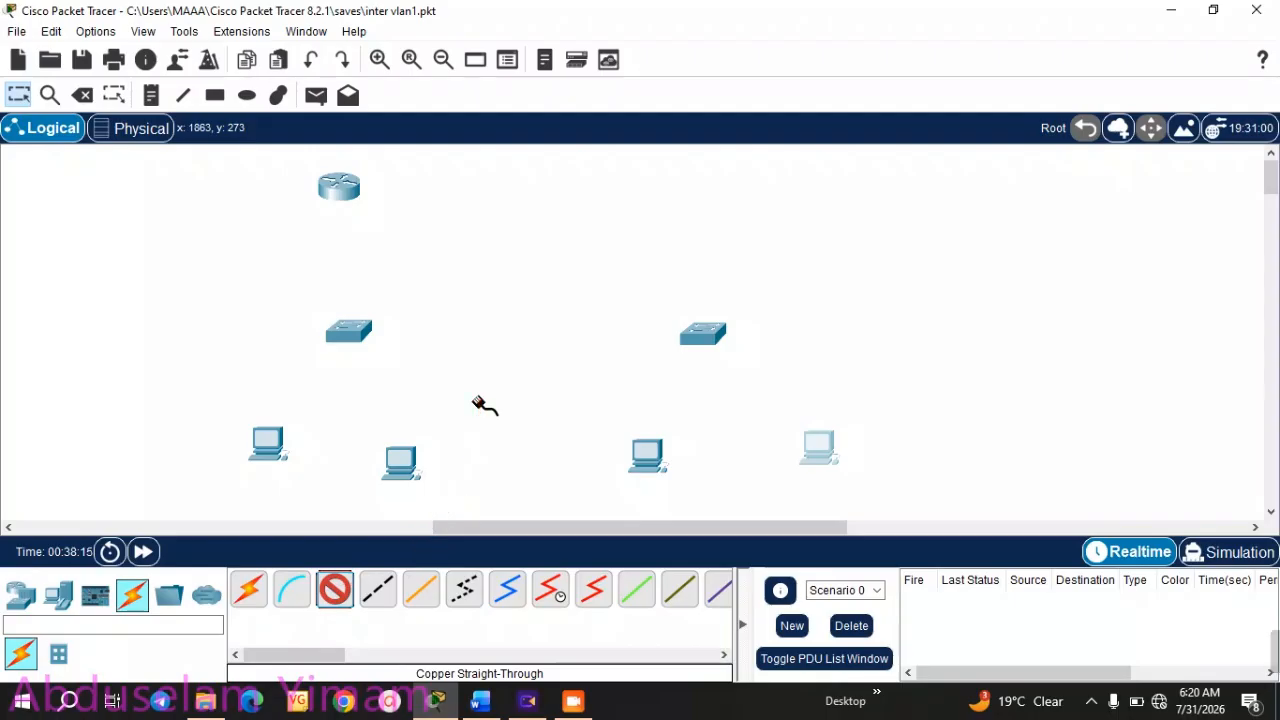
pyautogui.click(355, 333)
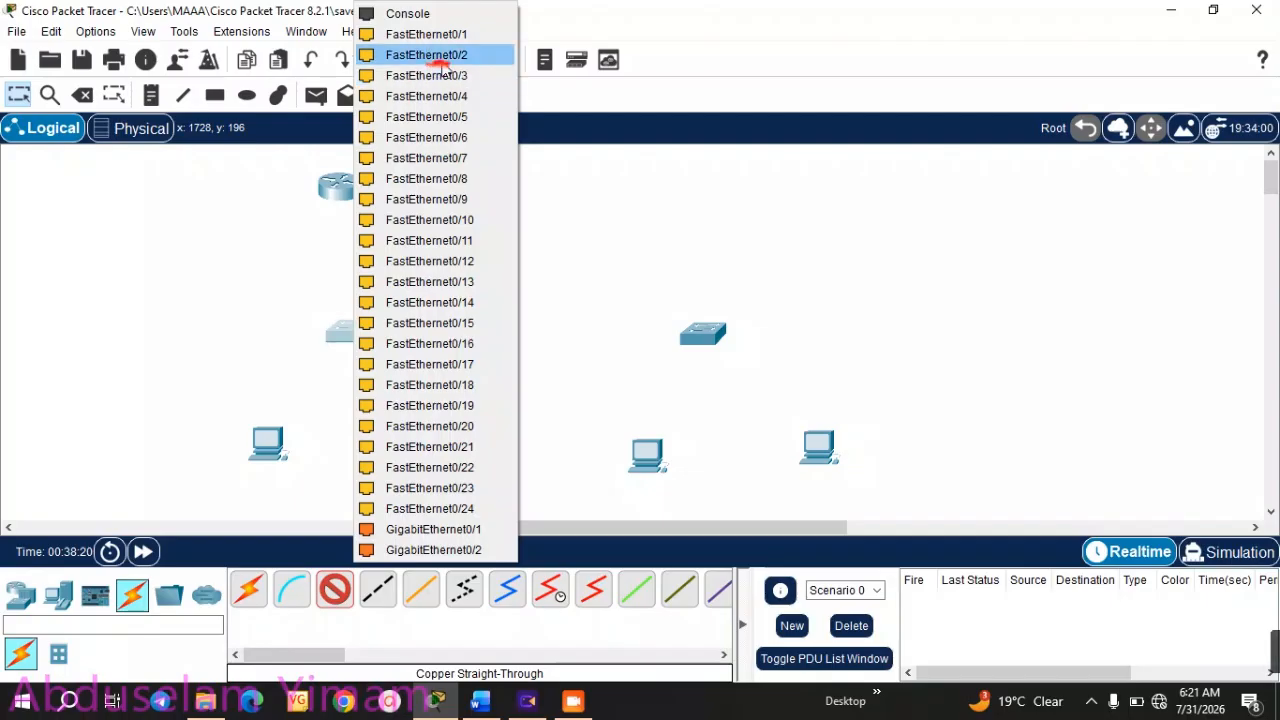
pyautogui.click(446, 58)
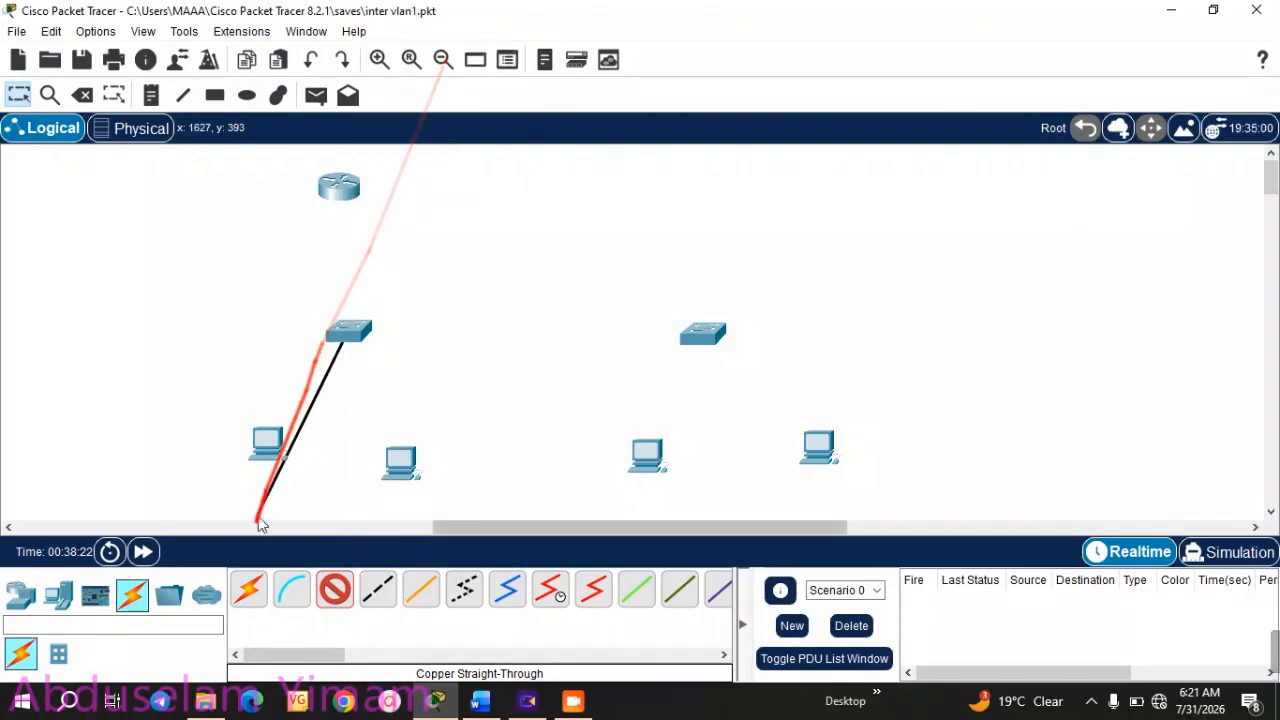
pyautogui.click(270, 446)
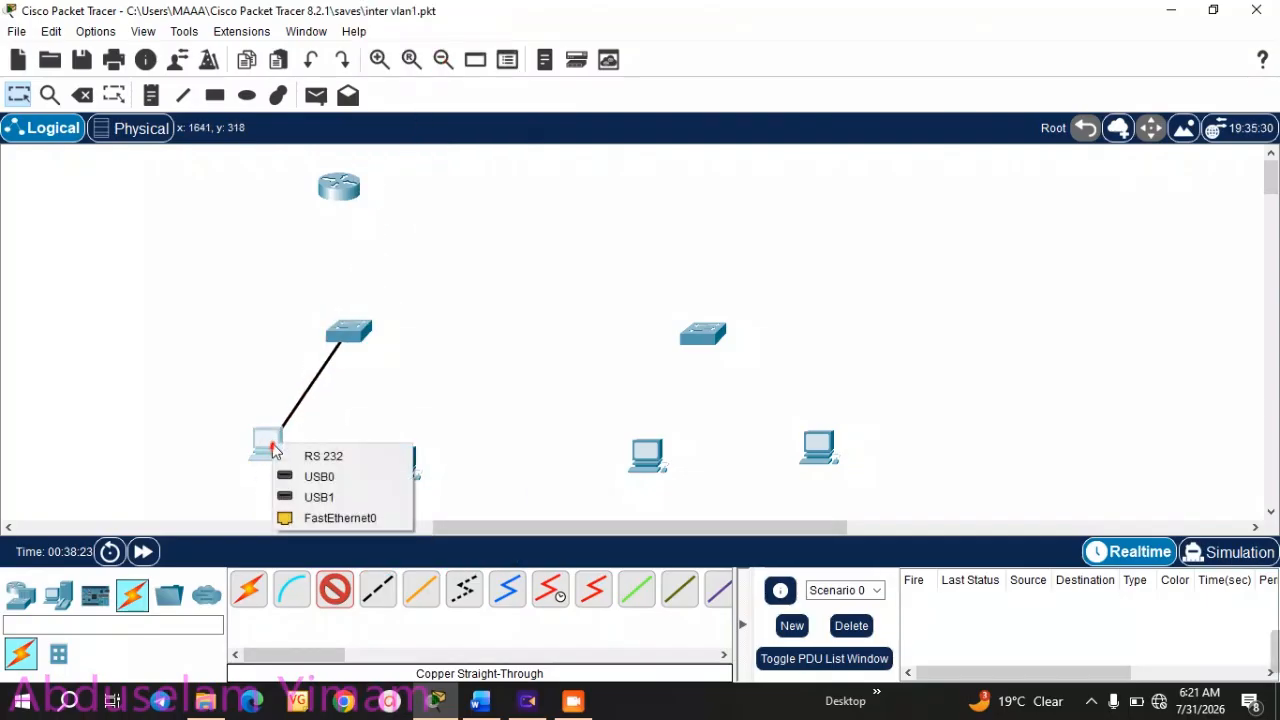
pyautogui.click(340, 518)
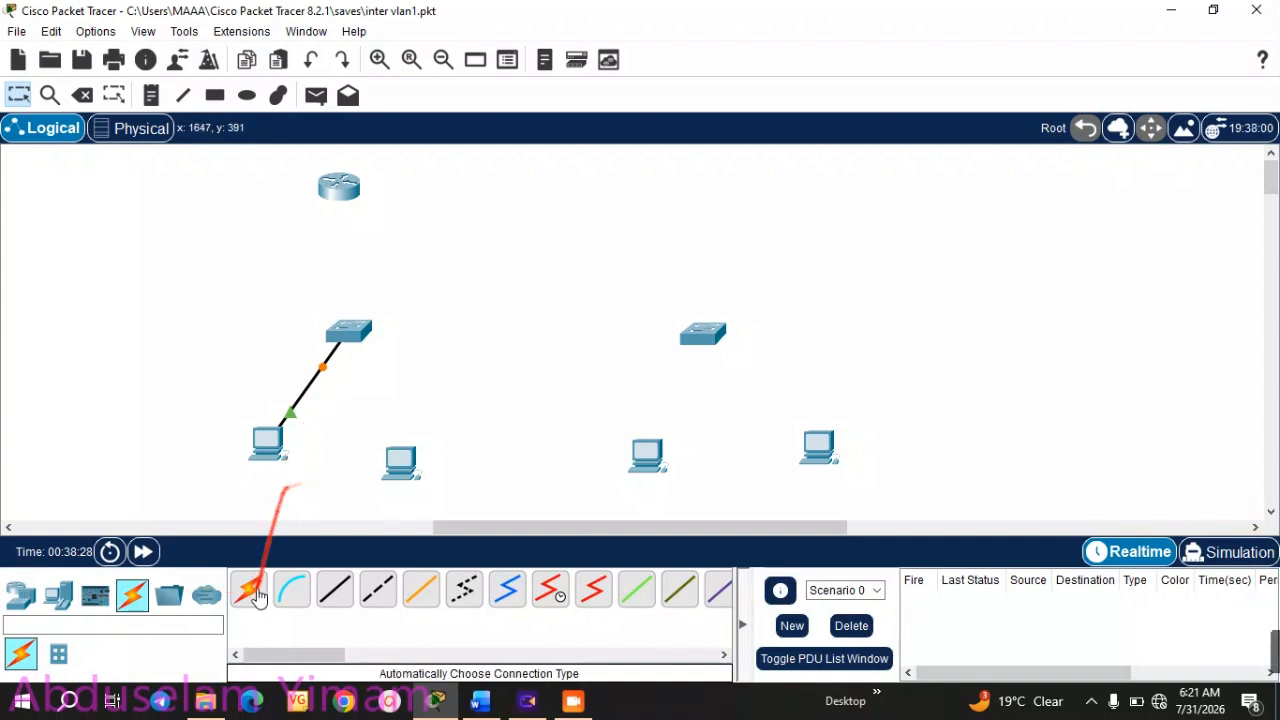
# - Connect FastEthernet0/10 of the left switch to FastEthernet0 of its right PC with a copper straight-through cable
pyautogui.click(352, 331)
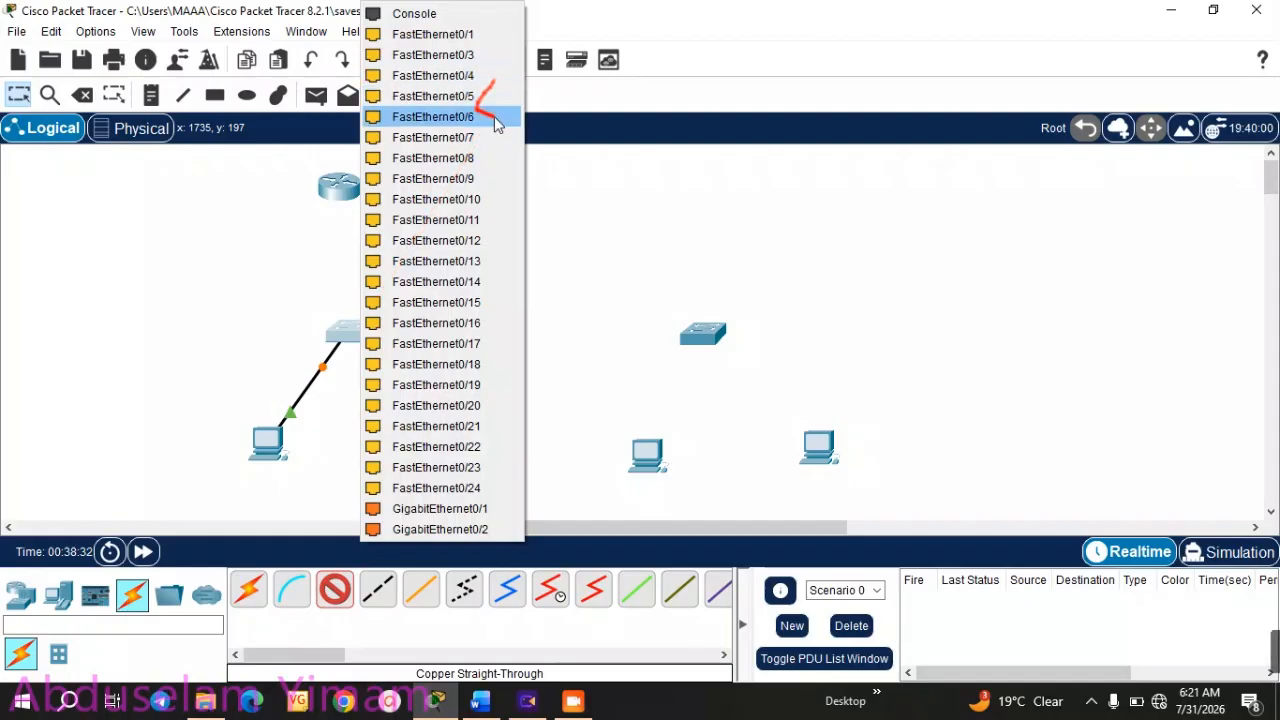
pyautogui.click(486, 200)
pyautogui.click(411, 463)
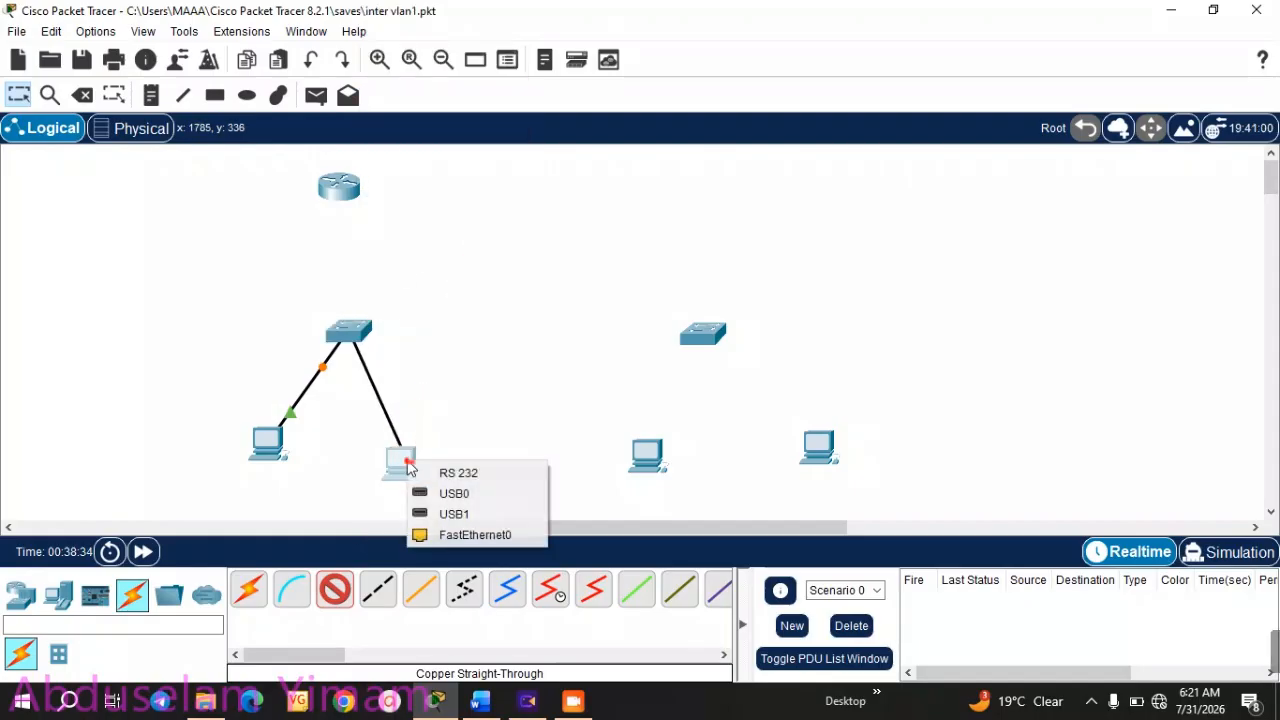
pyautogui.click(457, 534)
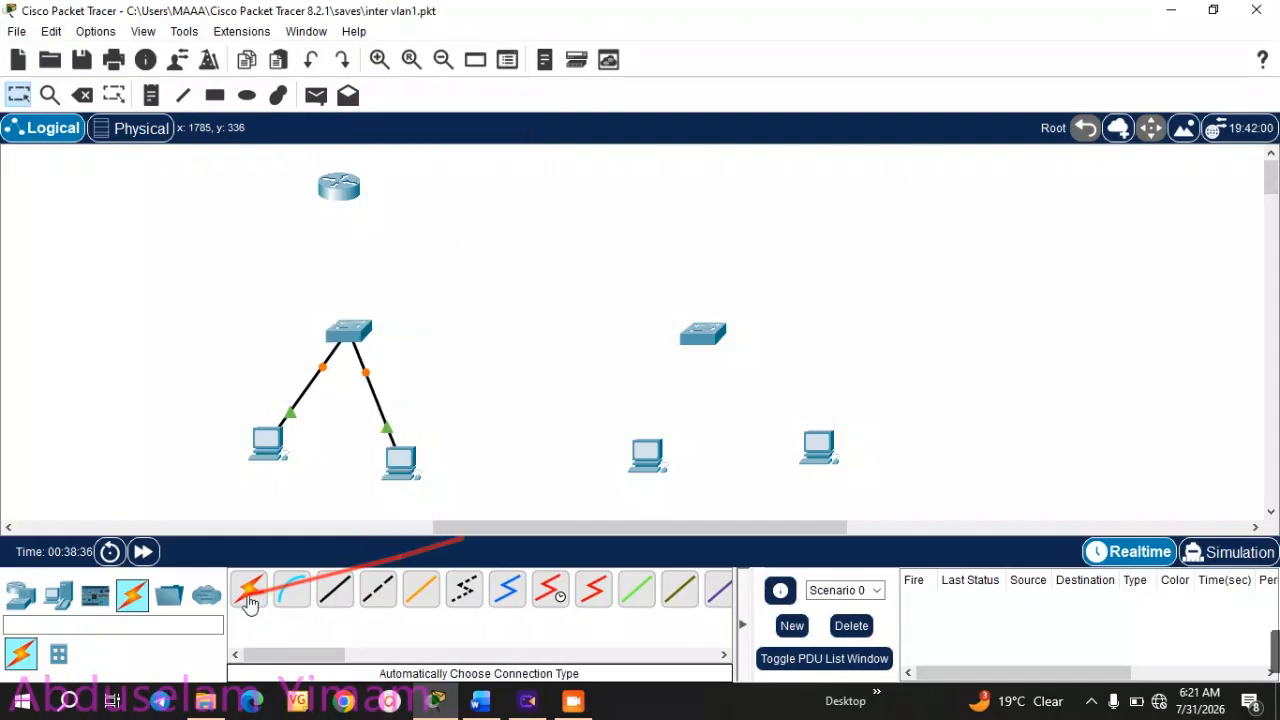
# - Connect FastEthernet0/2 of the right switch to FastEthernet0 of its left PC with a copper straight-through cable
pyautogui.click(336, 592)
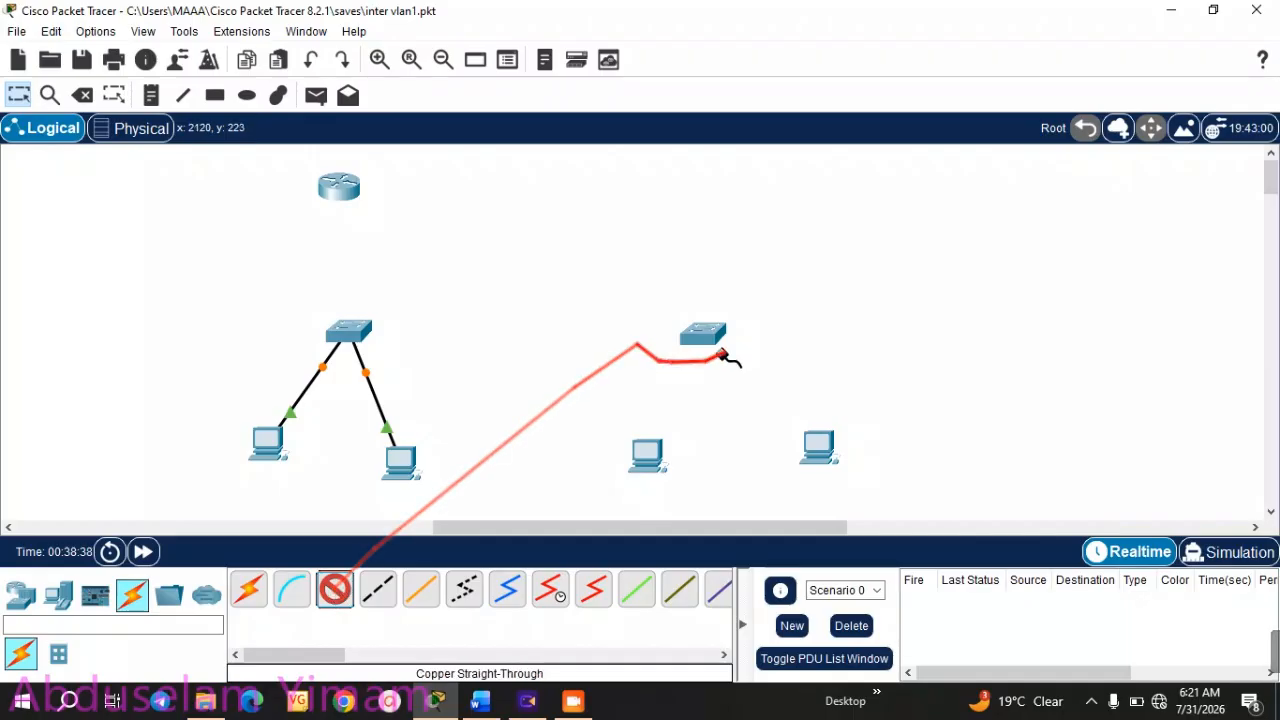
pyautogui.click(702, 338)
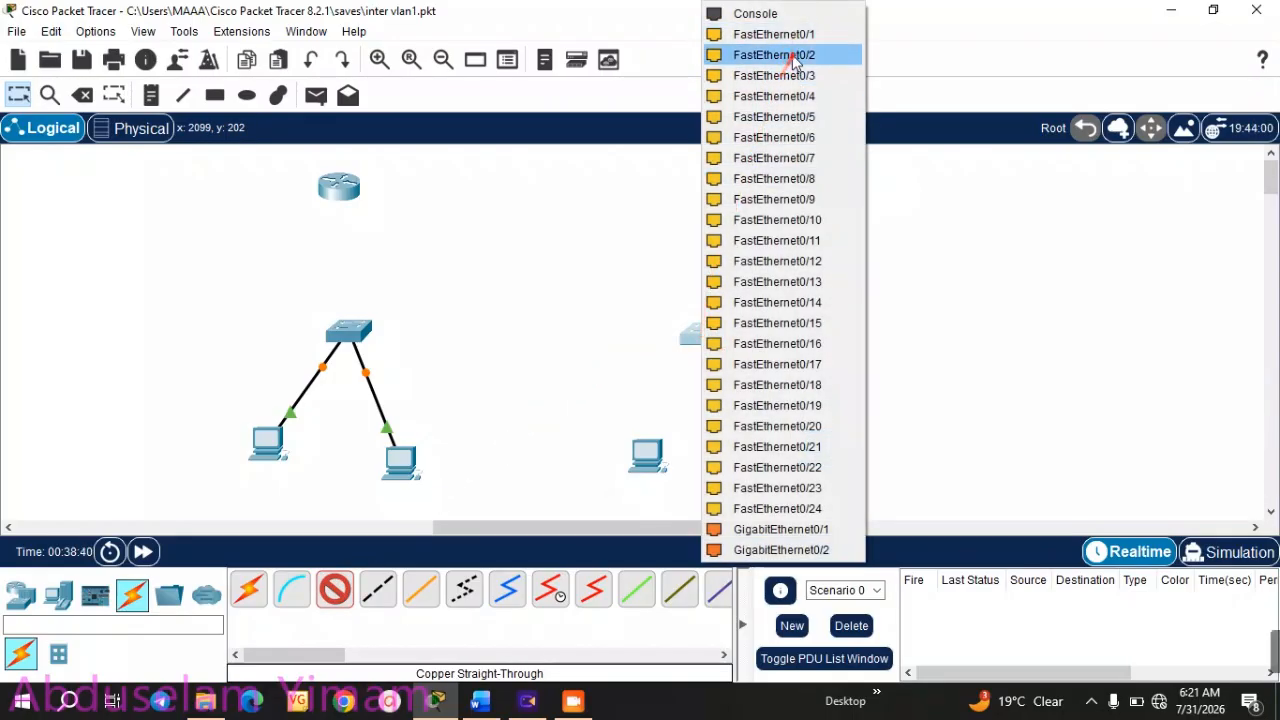
pyautogui.click(790, 55)
pyautogui.click(652, 456)
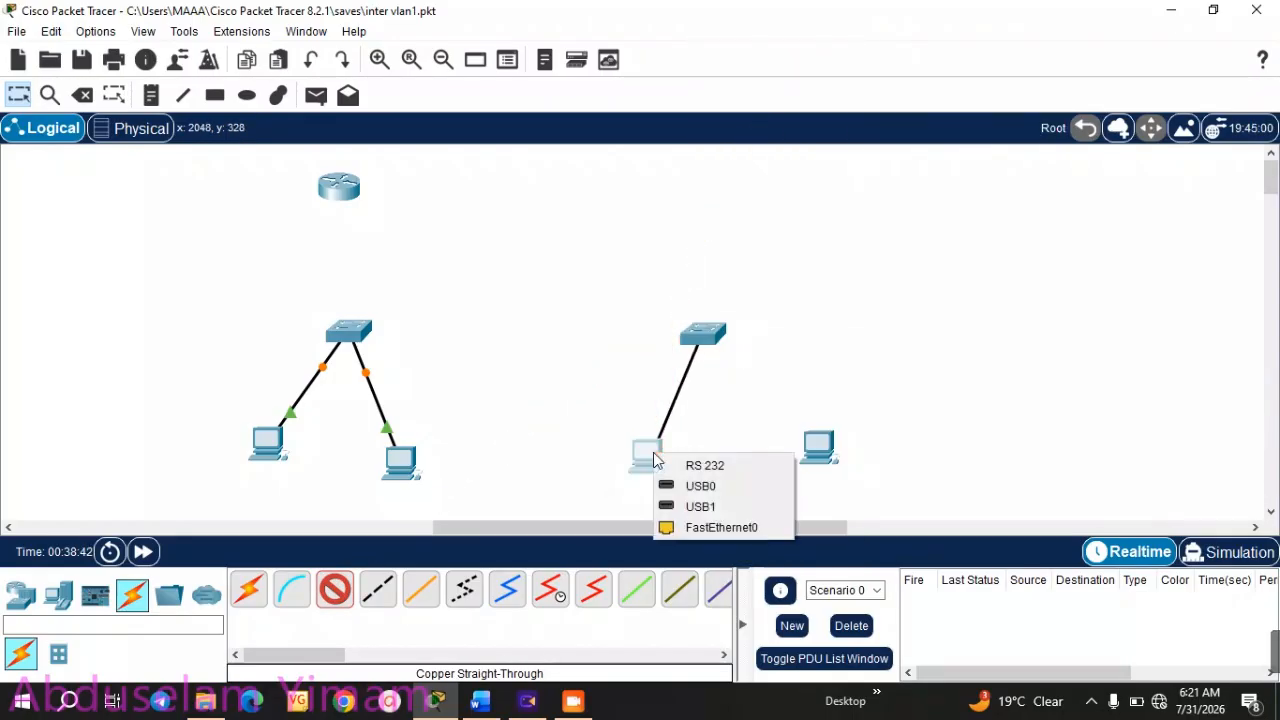
pyautogui.click(712, 527)
# - Connect FastEthernet0/10 of the right switch to FastEthernet0 of its right PC with a copper straight-through cable
pyautogui.click(335, 592)
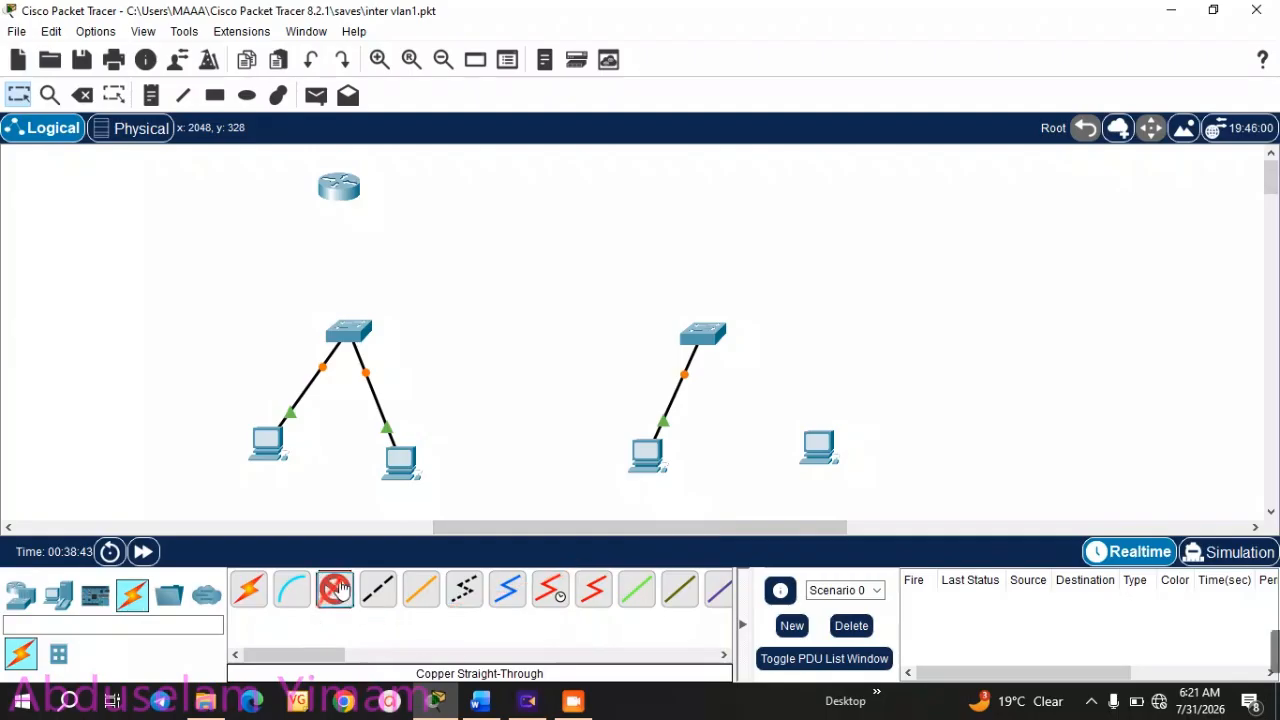
pyautogui.click(718, 337)
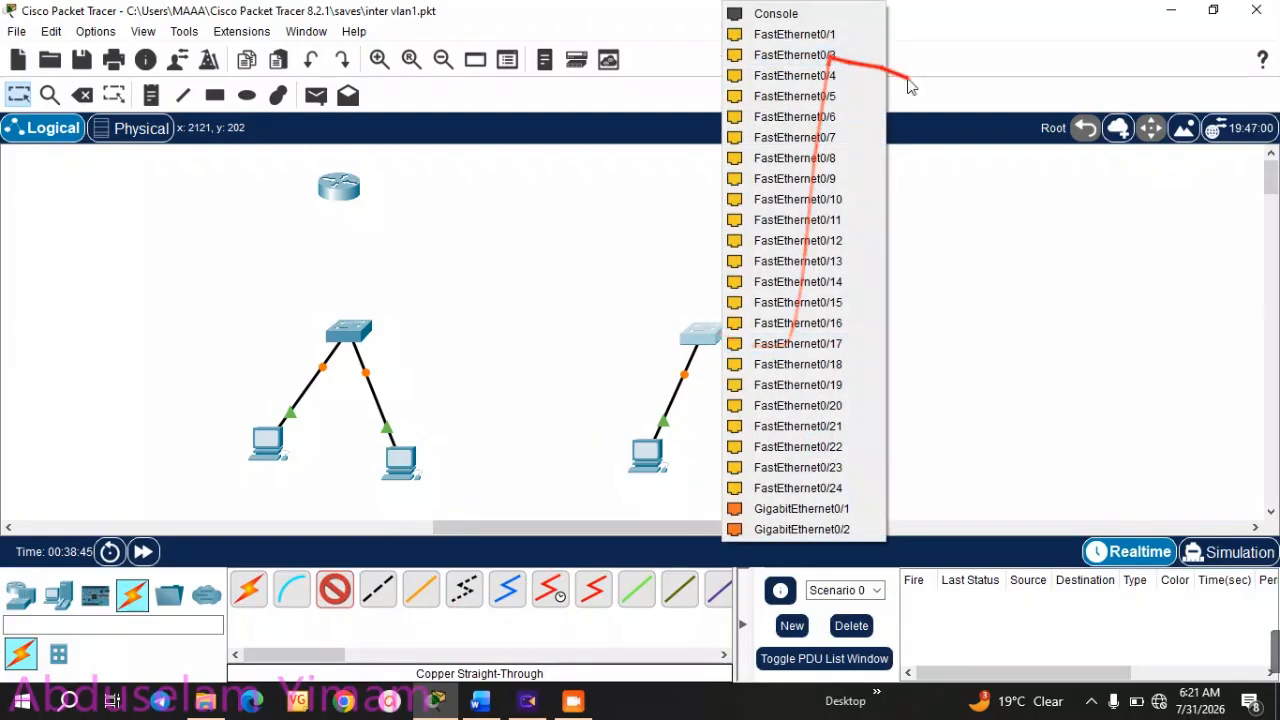
pyautogui.click(842, 199)
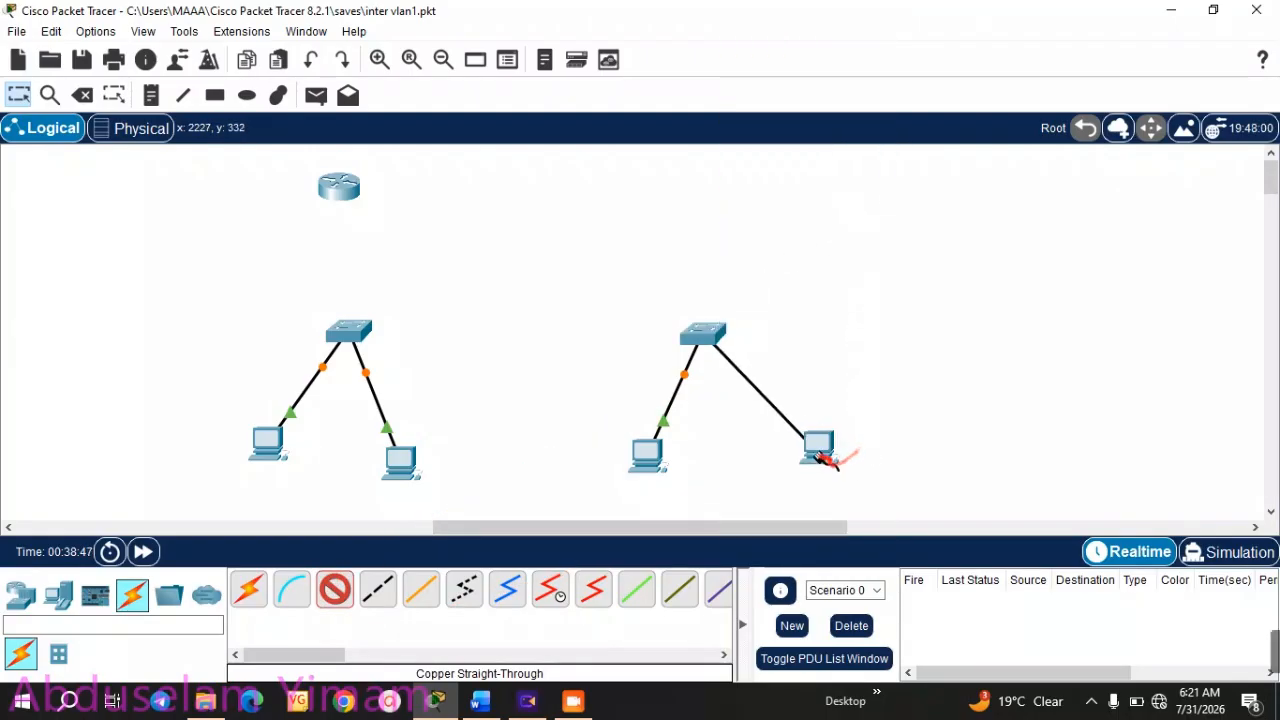
pyautogui.click(832, 452)
pyautogui.click(884, 532)
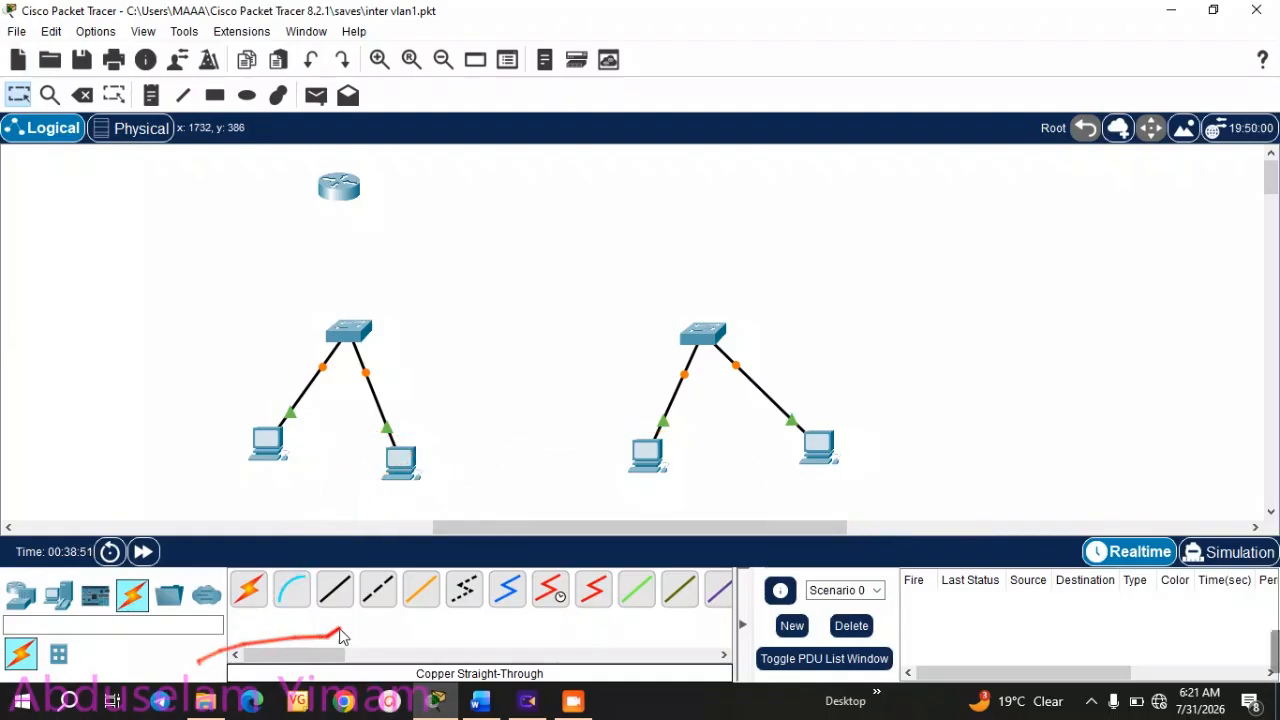
# - Link the two switches with a copper cross-over cable, using GigabitEthernet0/1 on both ends
pyautogui.click(378, 590)
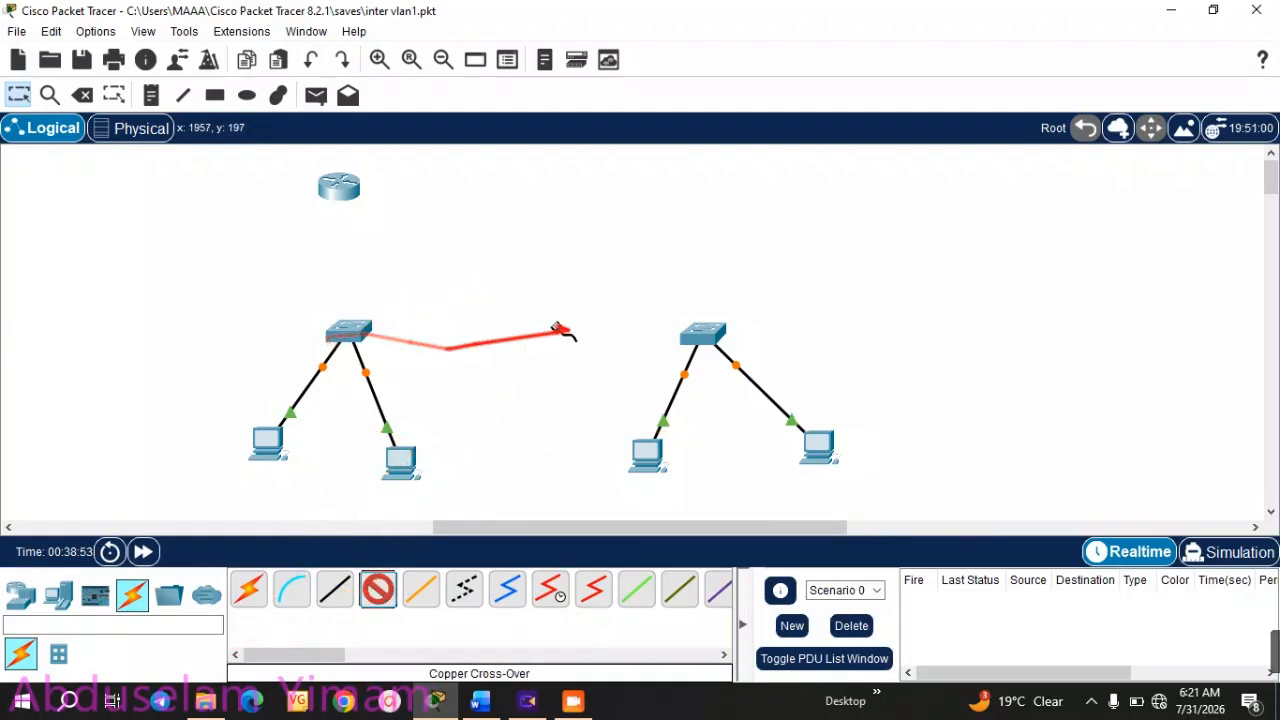
pyautogui.click(363, 333)
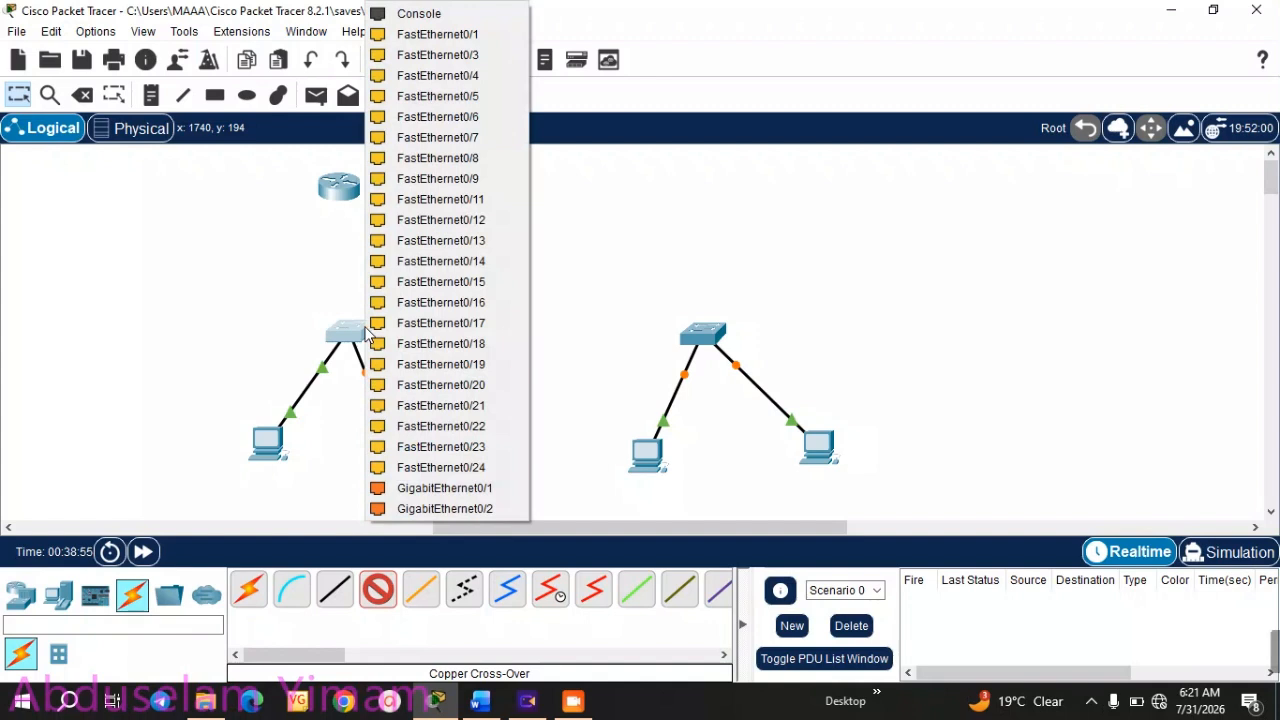
pyautogui.click(459, 490)
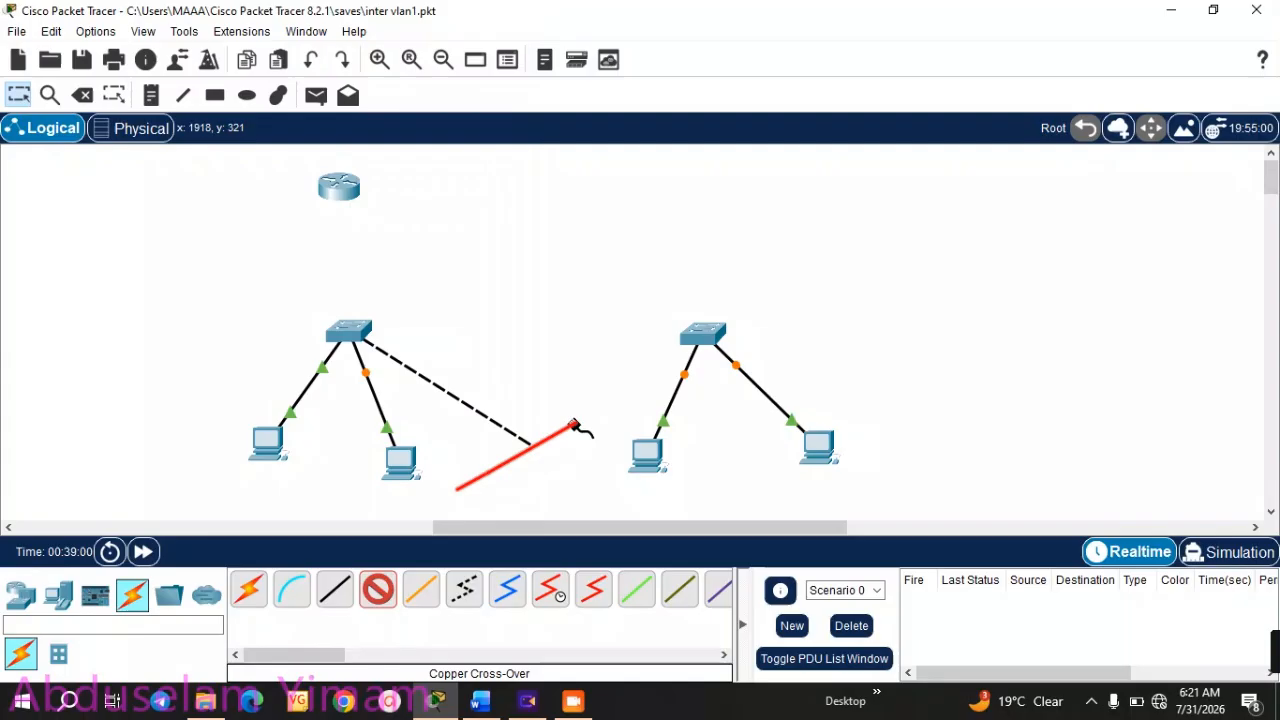
pyautogui.click(697, 338)
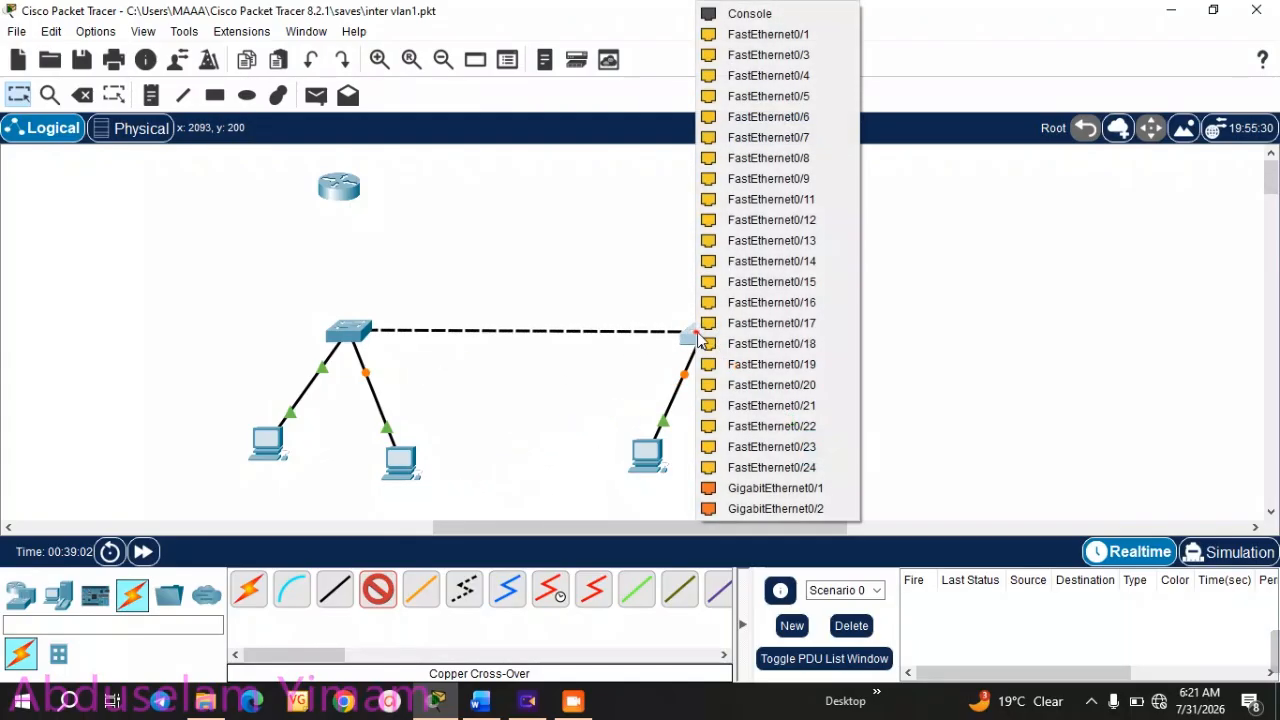
pyautogui.click(790, 488)
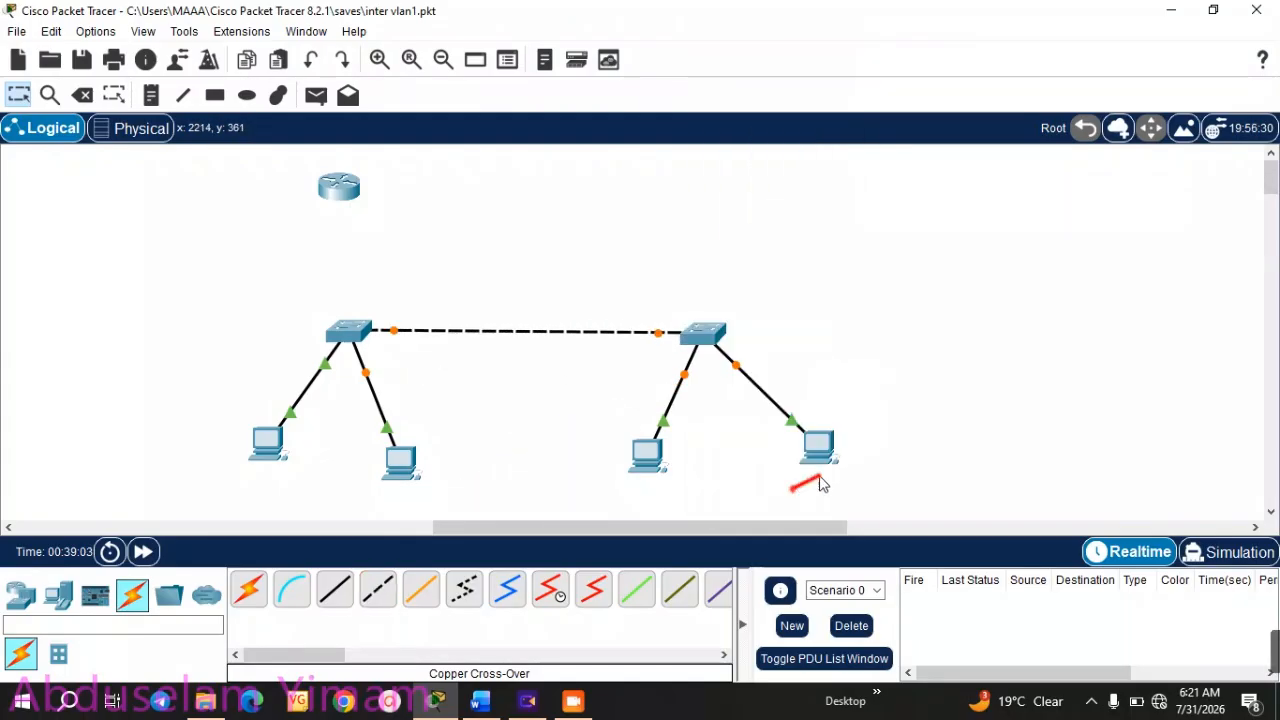
# - Connect GigabitEthernet0/0 of the router to GigabitEthernet0/2 of the left switch with a copper straight-through cable
pyautogui.click(335, 590)
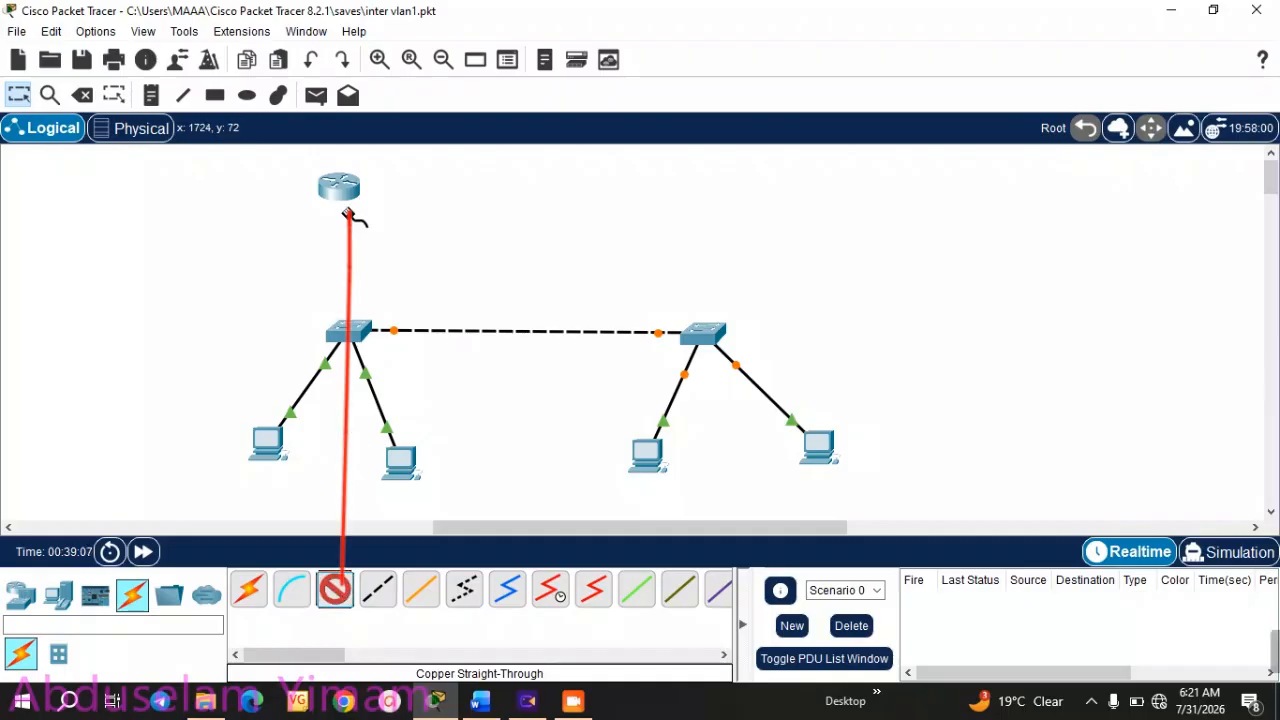
pyautogui.click(338, 187)
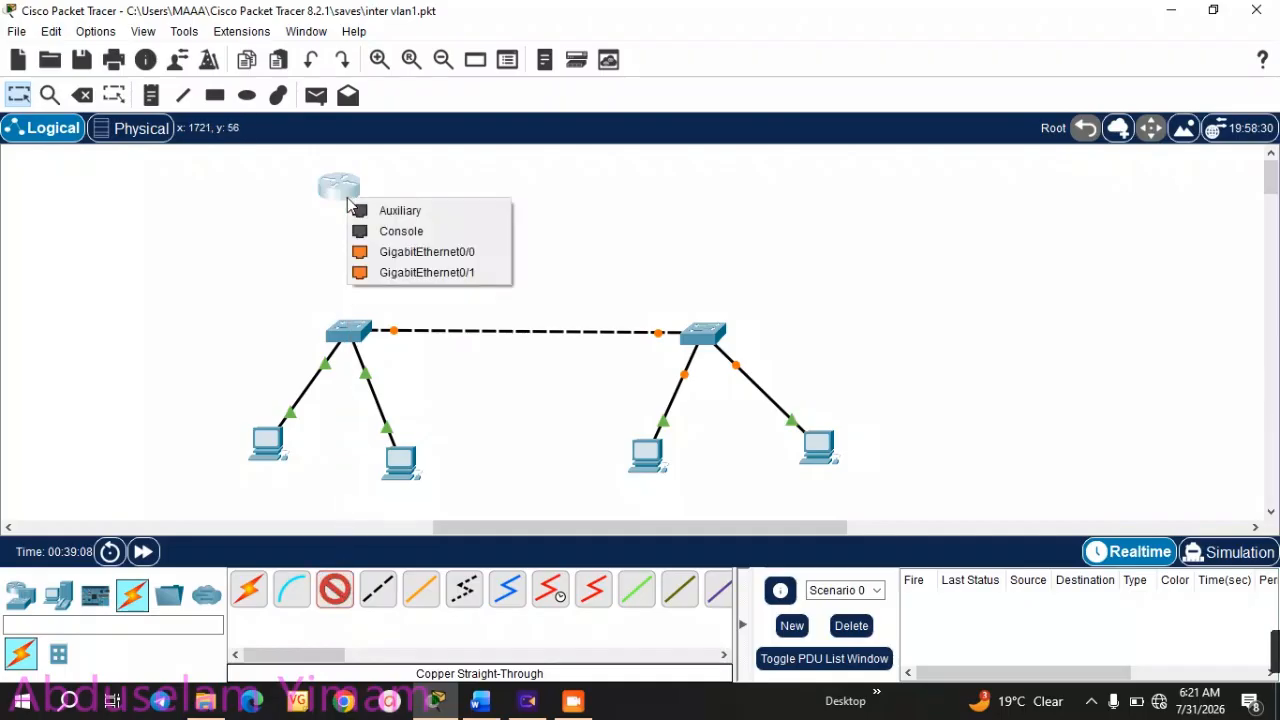
pyautogui.click(451, 251)
pyautogui.click(349, 330)
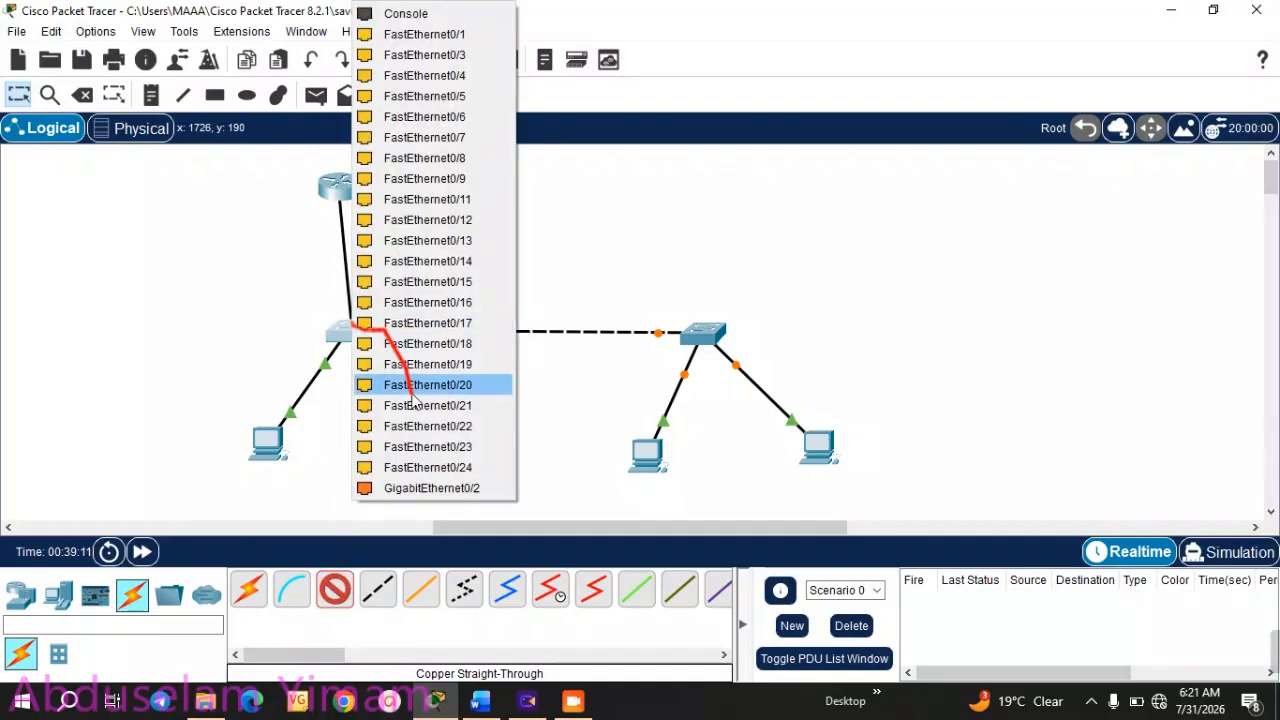
pyautogui.click(457, 488)
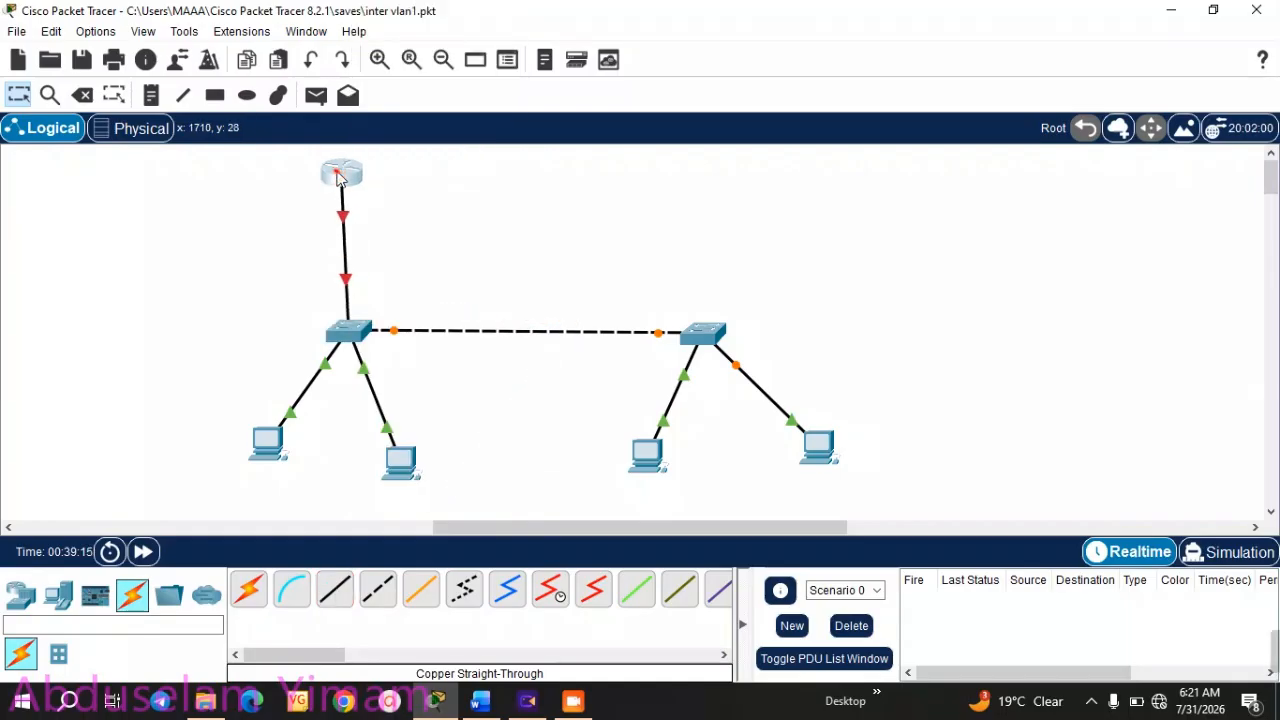
pyautogui.moveTo(346, 286)
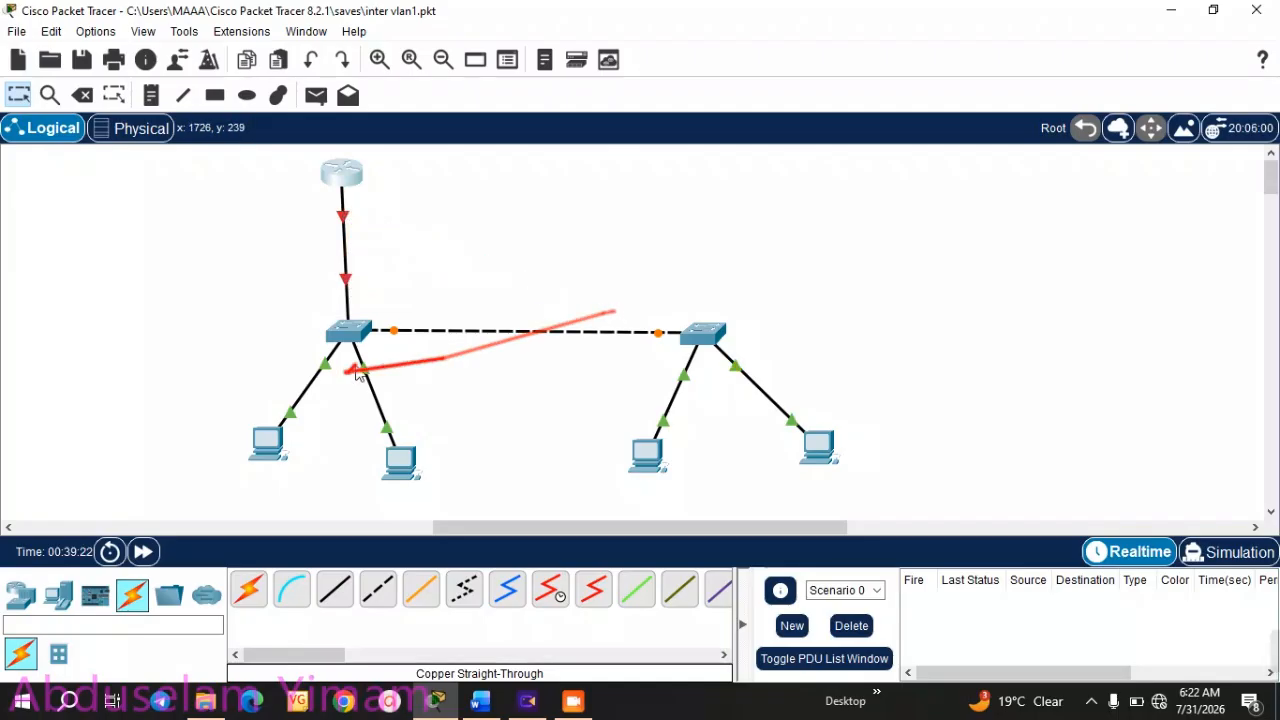
pyautogui.moveTo(394, 338)
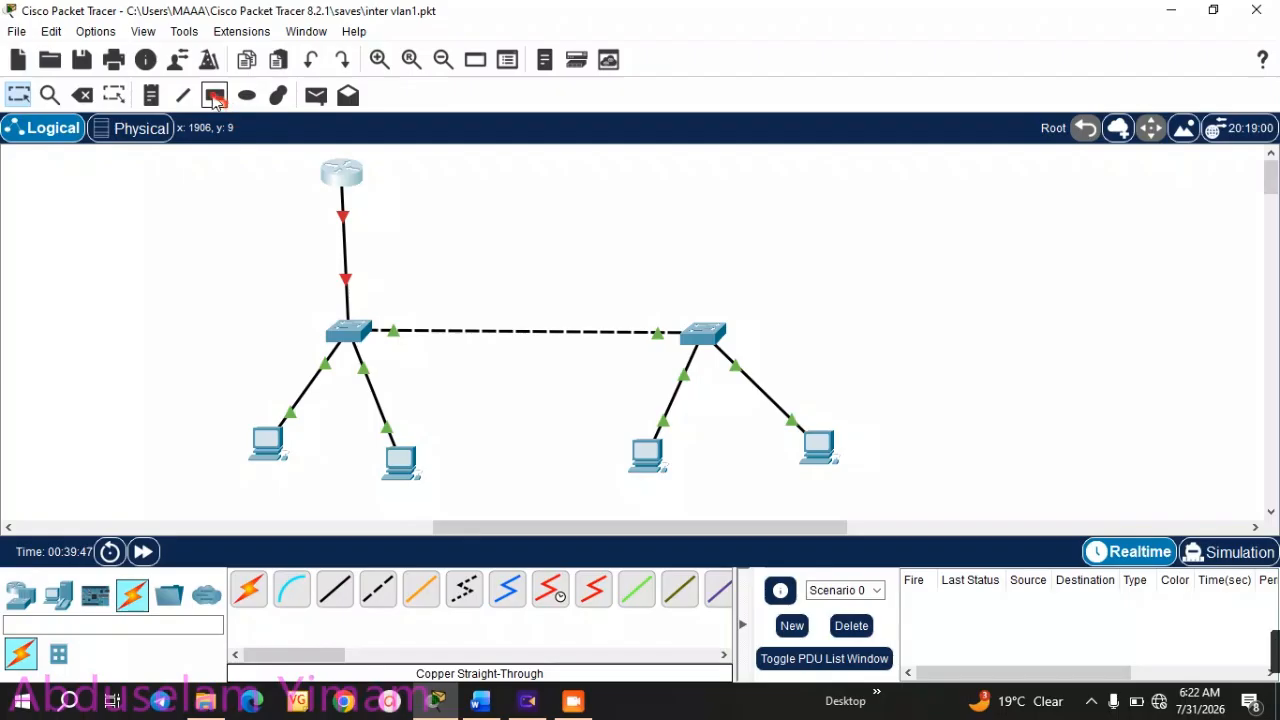
# - Add a three-line note below the left switch's left PC reading "vlan 10", "name: Sales" and "Ip 192.168.10.10"
pyautogui.click(151, 95)
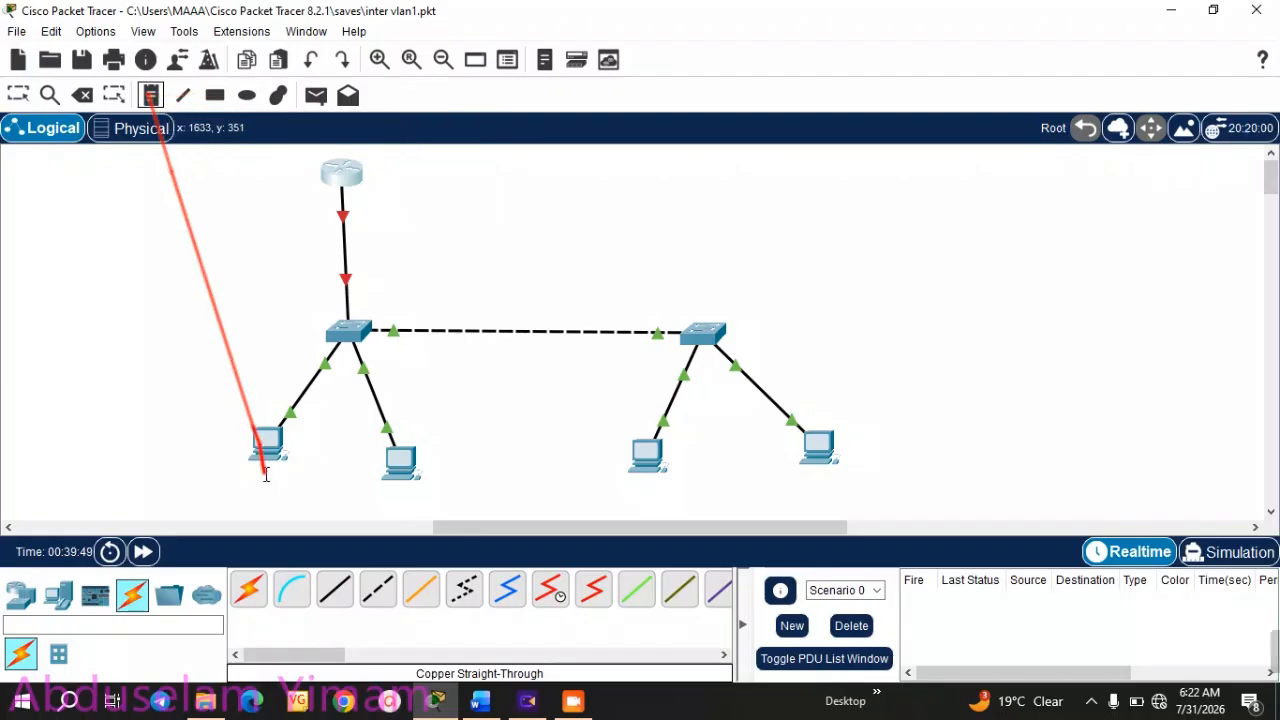
pyautogui.click(231, 478)
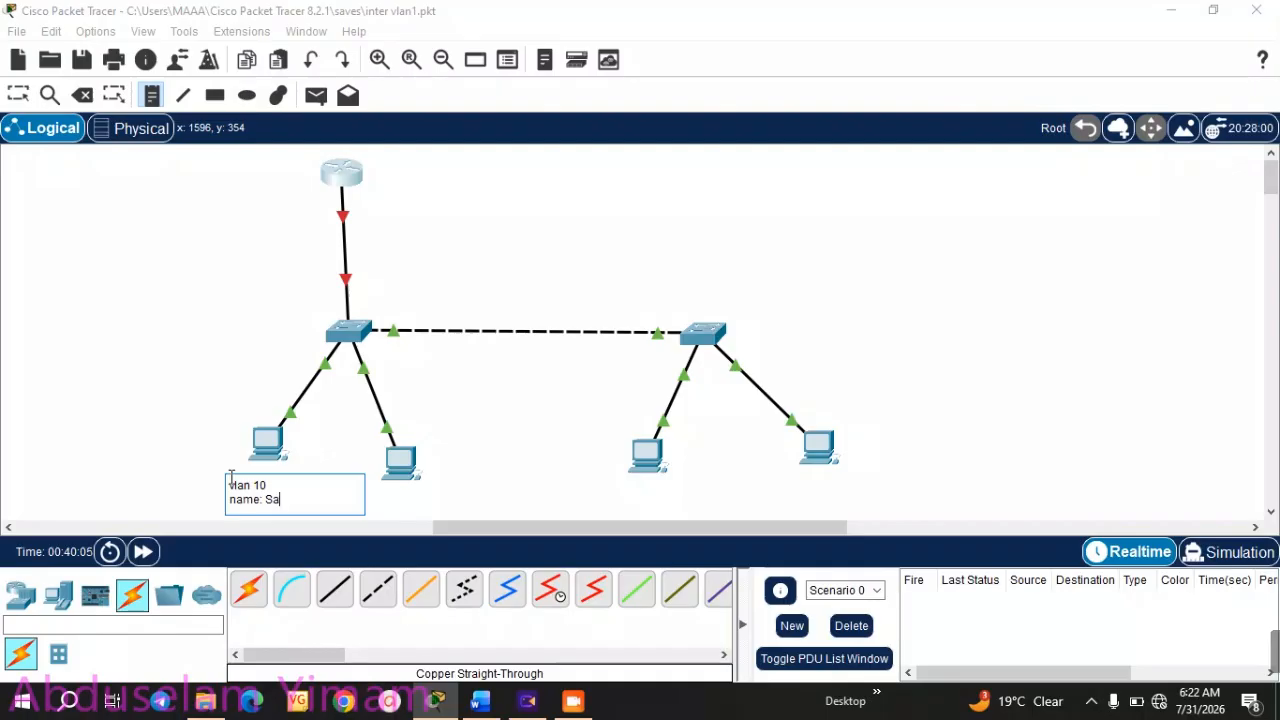
pyautogui.press('Return')
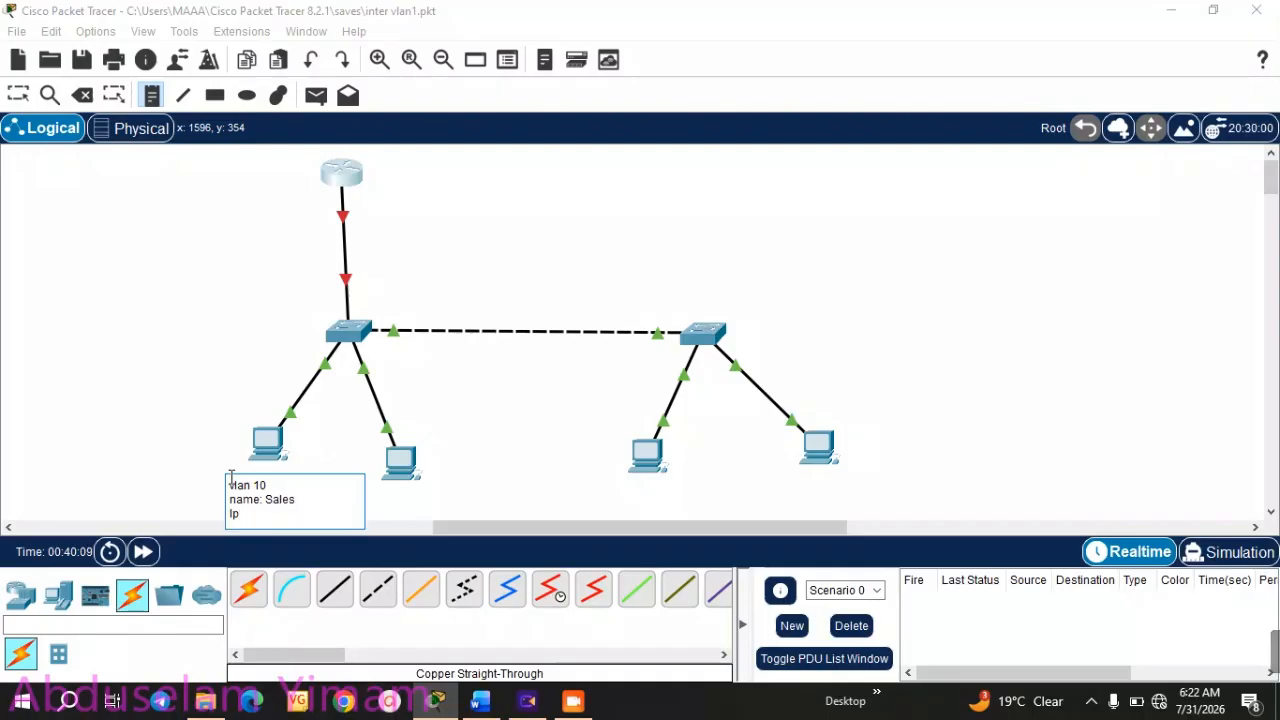
pyautogui.write('Ip 192.168.10.10')
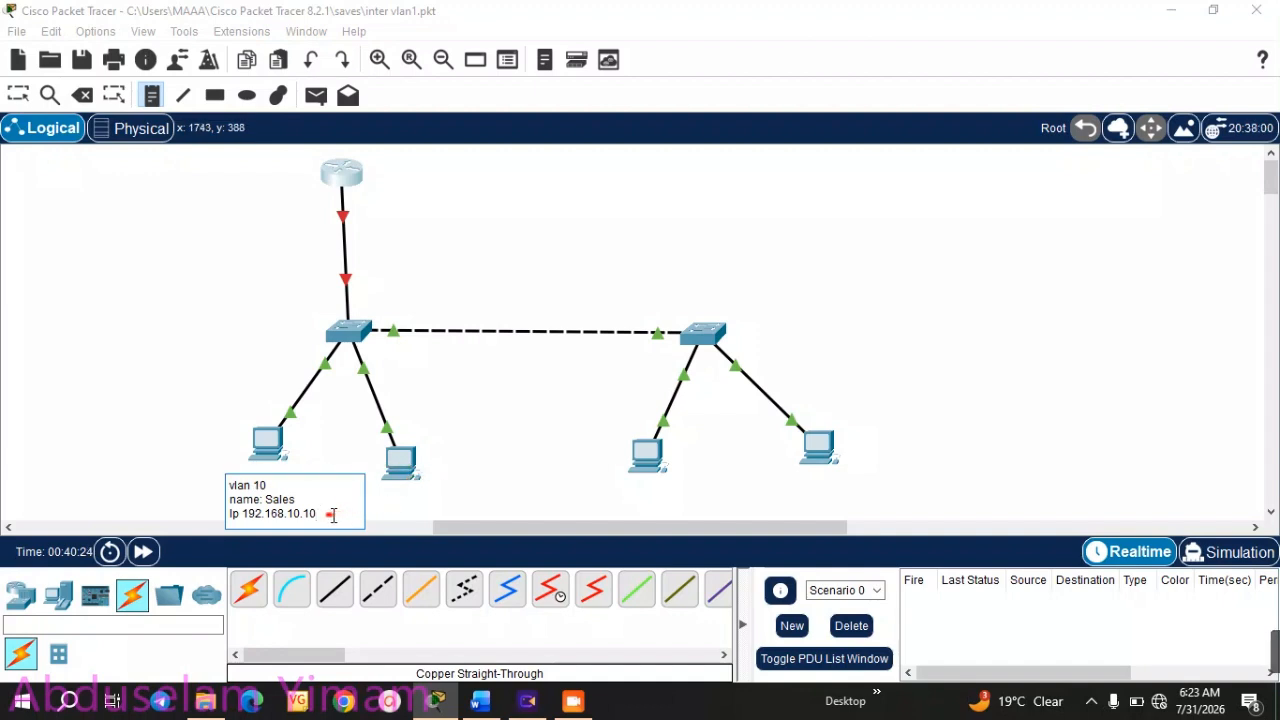
# - Copy the VLAN 10 Sales note's text into new notes below each of the other three PCs
pyautogui.moveTo(318, 513); pyautogui.dragTo(249, 485)
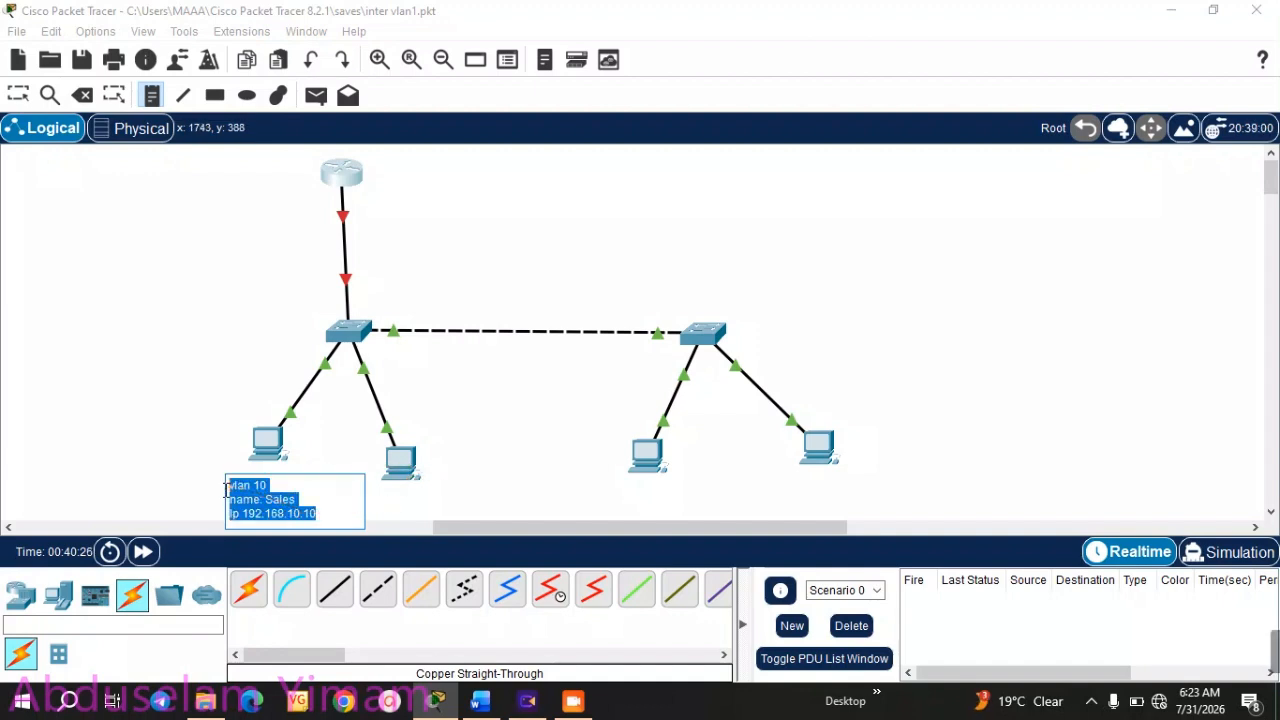
pyautogui.click(383, 497)
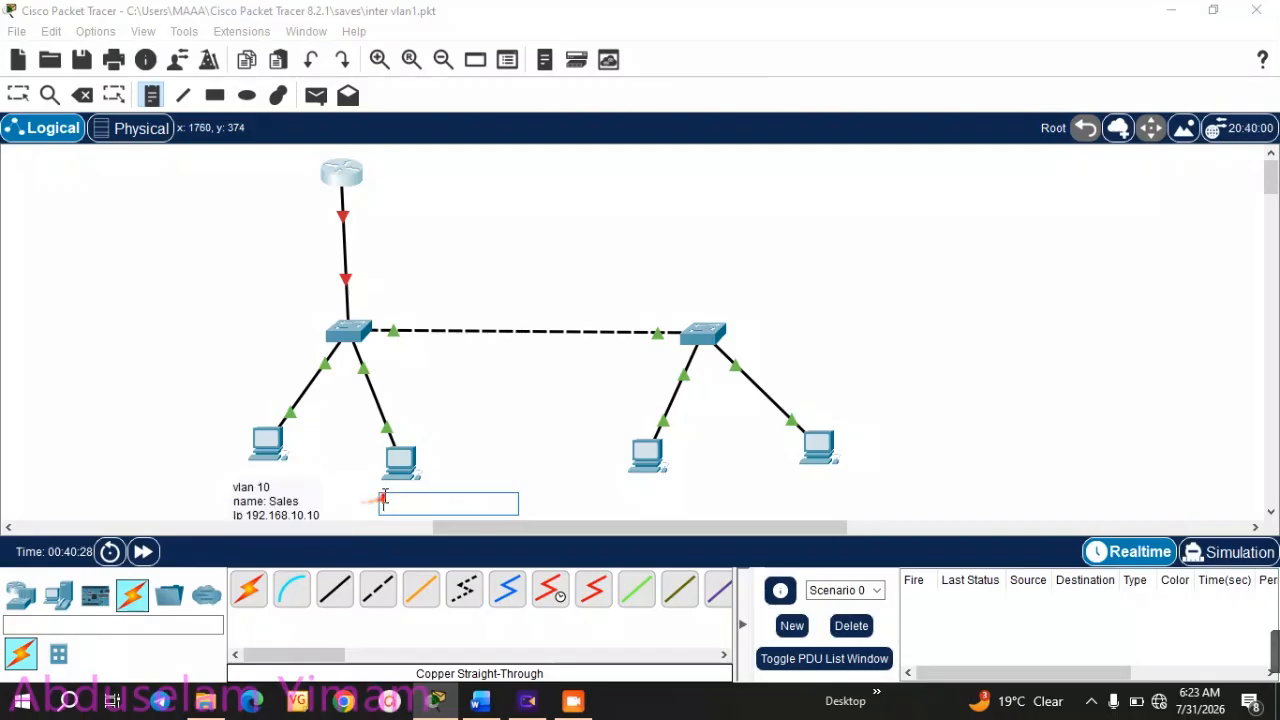
pyautogui.write('vlan 10 name: Sales Ip 192.168.10.10')
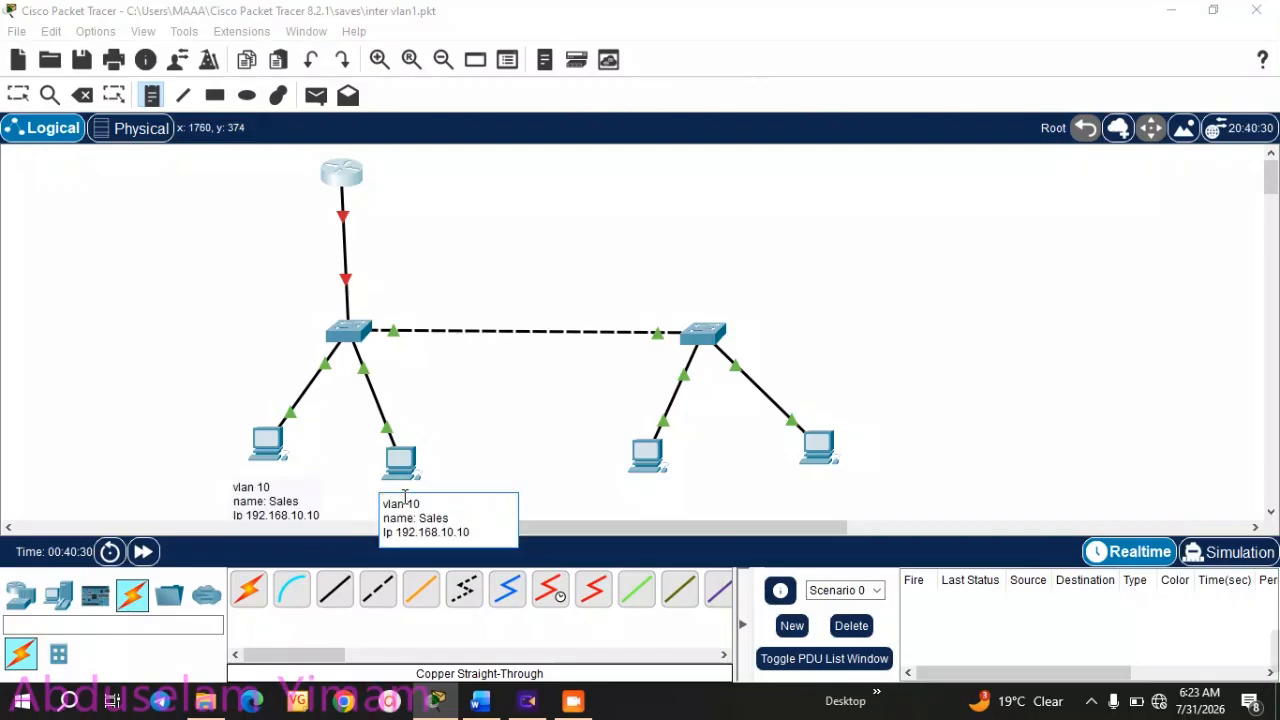
pyautogui.click(627, 487)
pyautogui.write('vlan 10 name: Sales Ip 192.168.10.10')
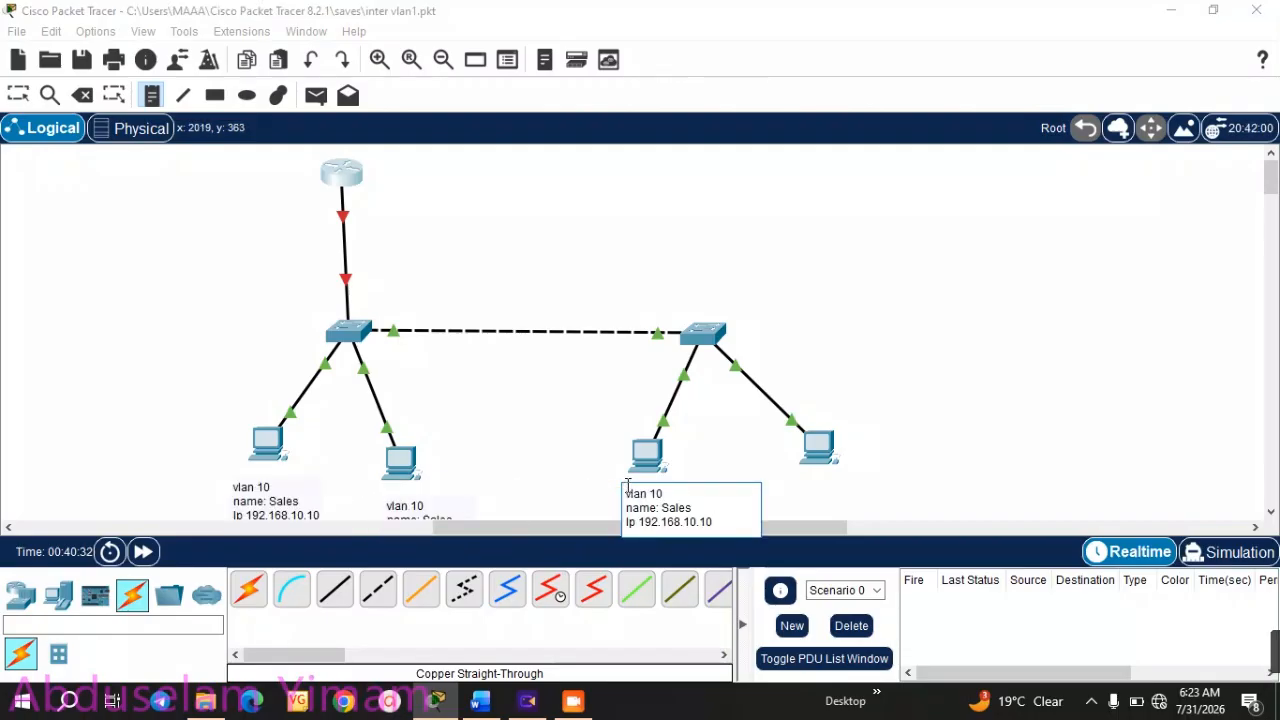
pyautogui.click(815, 487)
pyautogui.write('vlan 10 name: Sales Ip 192.168.10.10')
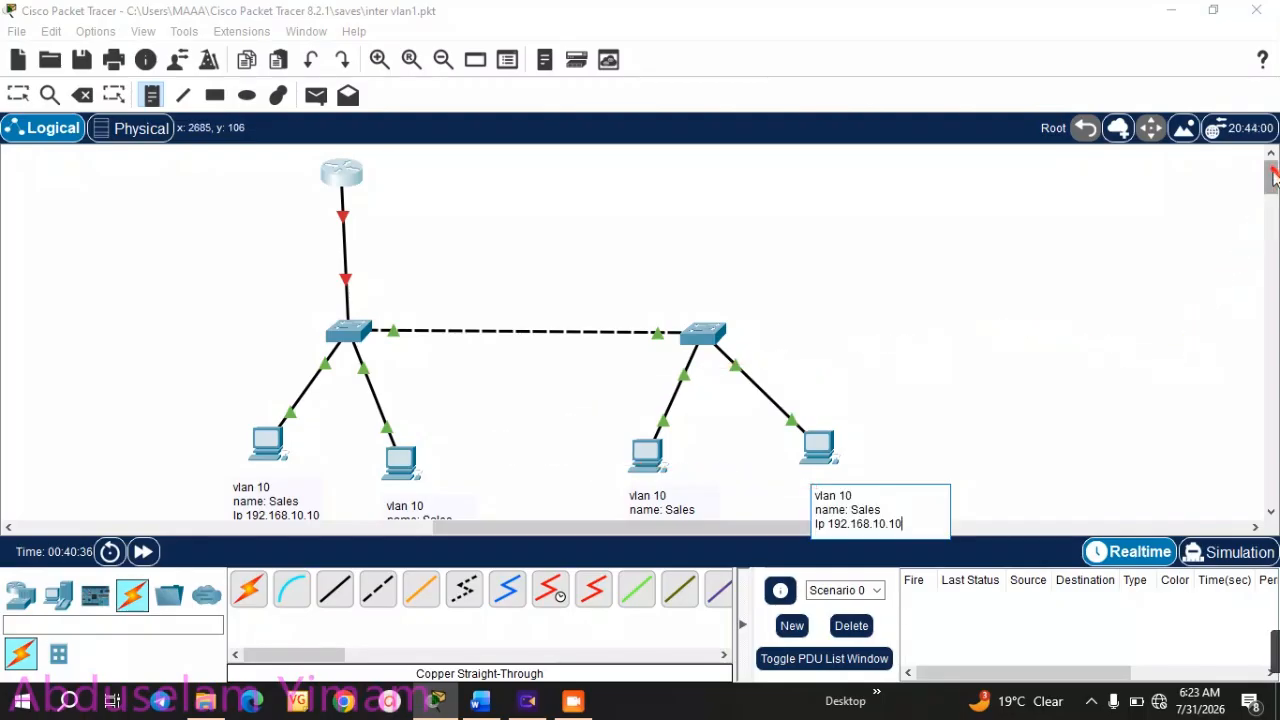
# - Change the note below the left switch's right PC to "vlan 20", "name: ENG" and "Ip 192.168.20.10"
pyautogui.moveTo(1272, 175); pyautogui.dragTo(1272, 194)
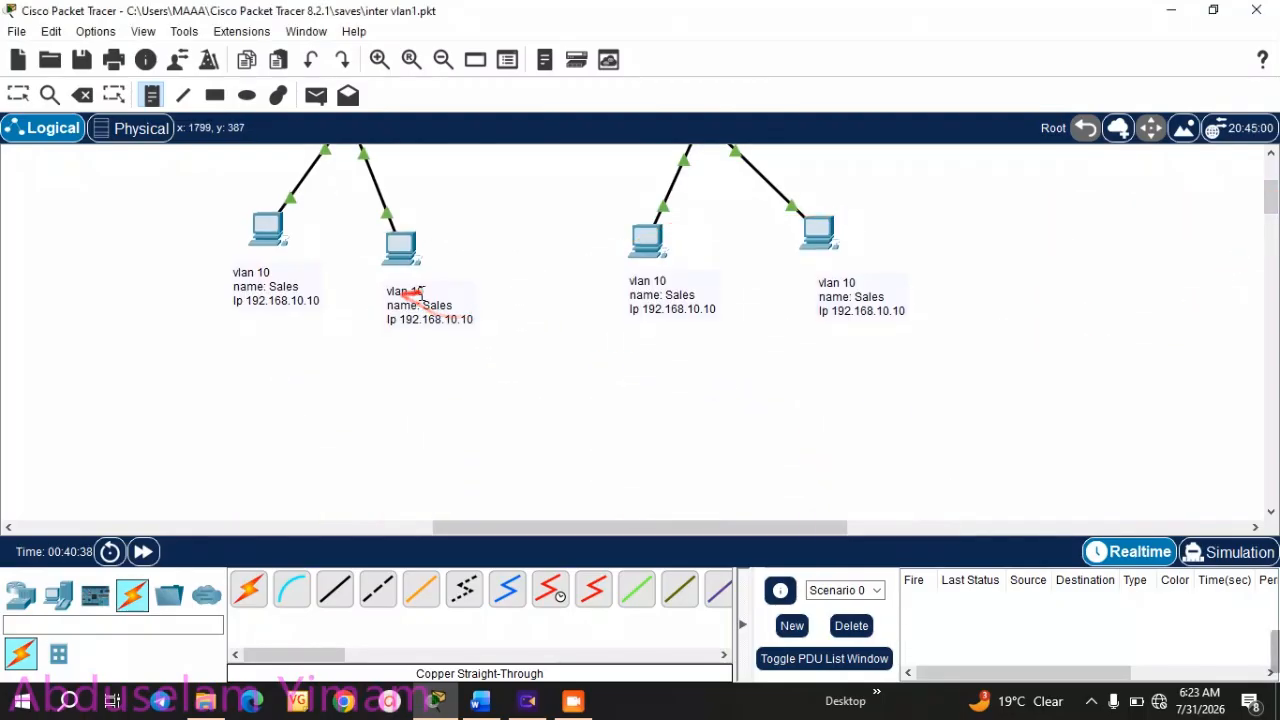
pyautogui.click(46, 95)
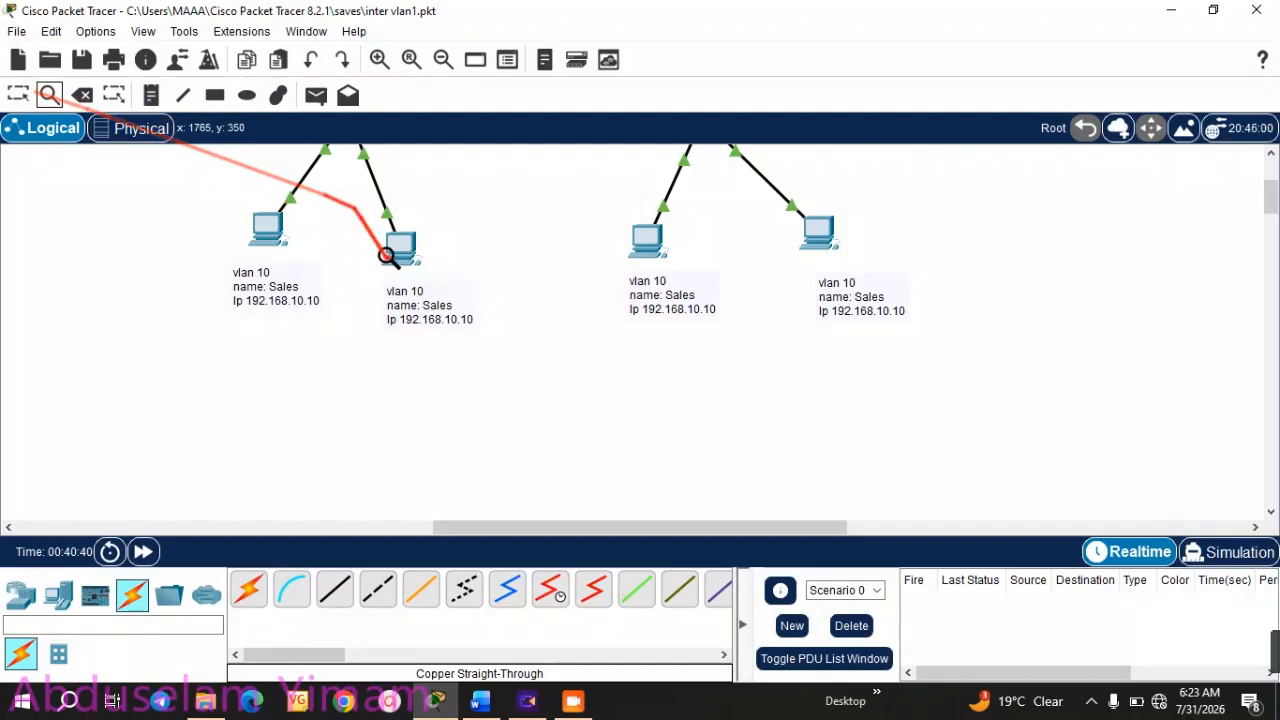
pyautogui.click(18, 94)
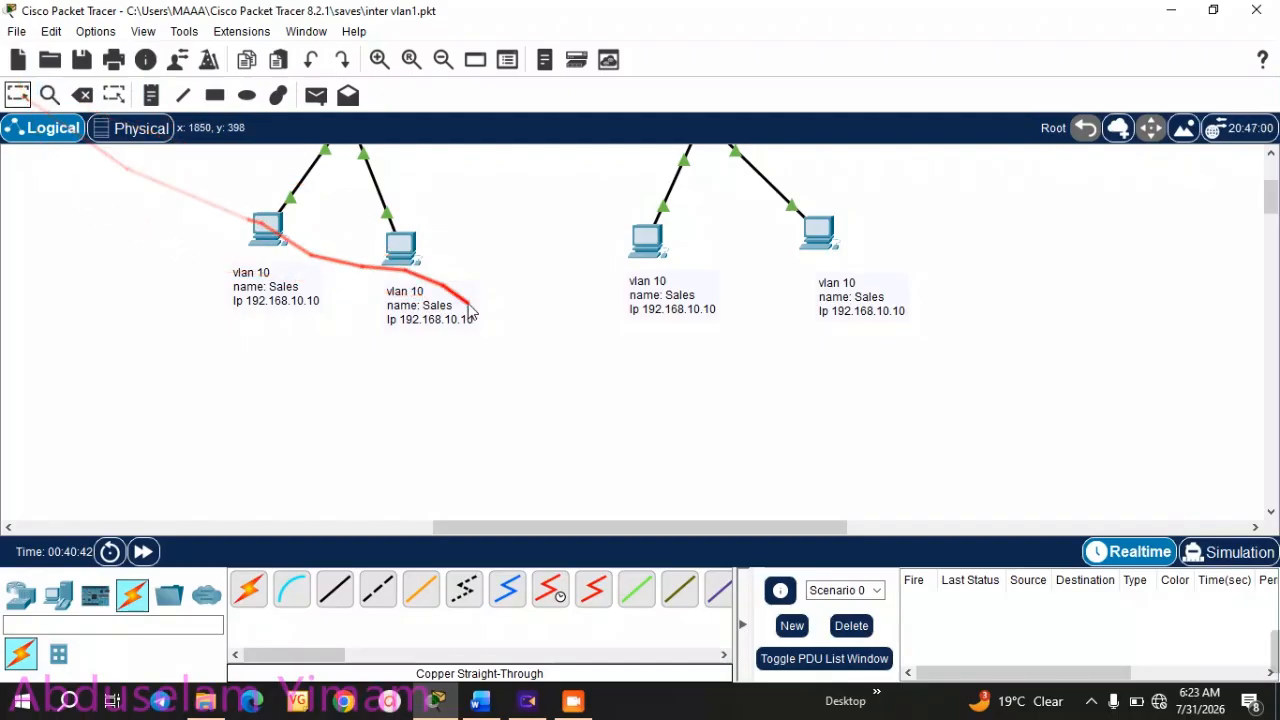
pyautogui.click(410, 292)
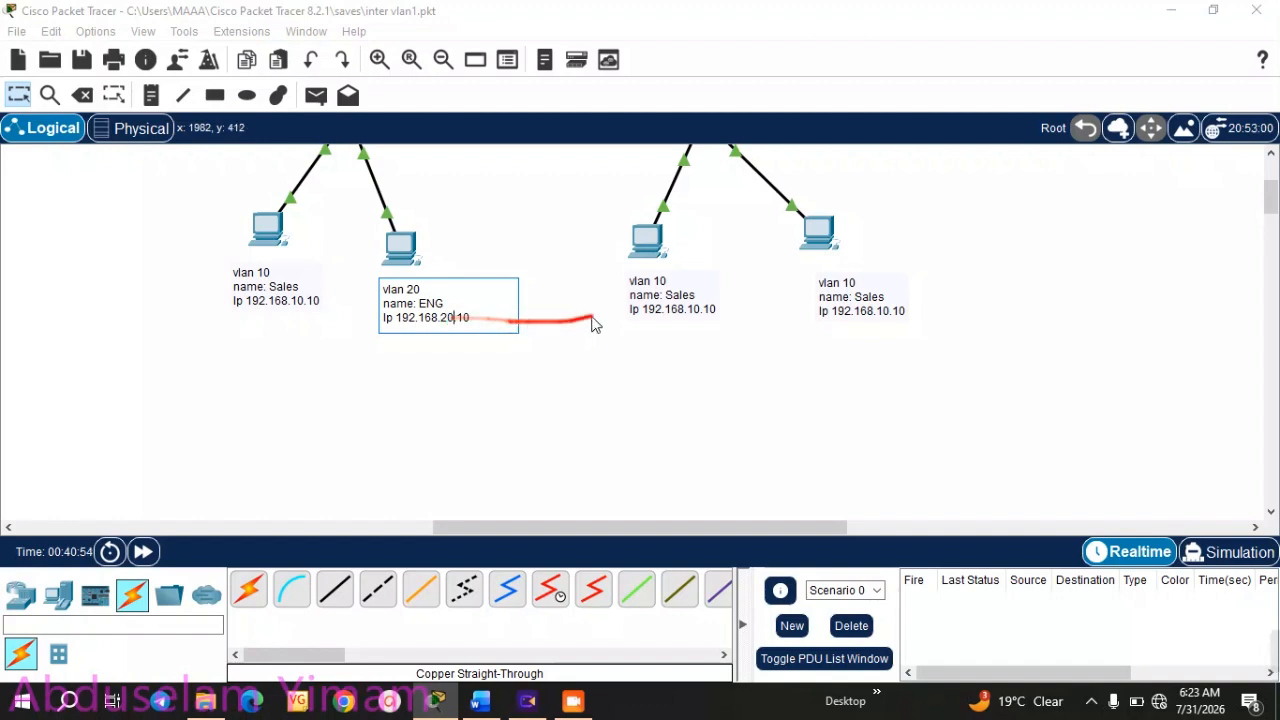
# - Under the right switch, set the left PC note's IP to 192.168.10.11 and the right PC note's name to ENG and IP to 192.168.20.11
pyautogui.click(699, 312)
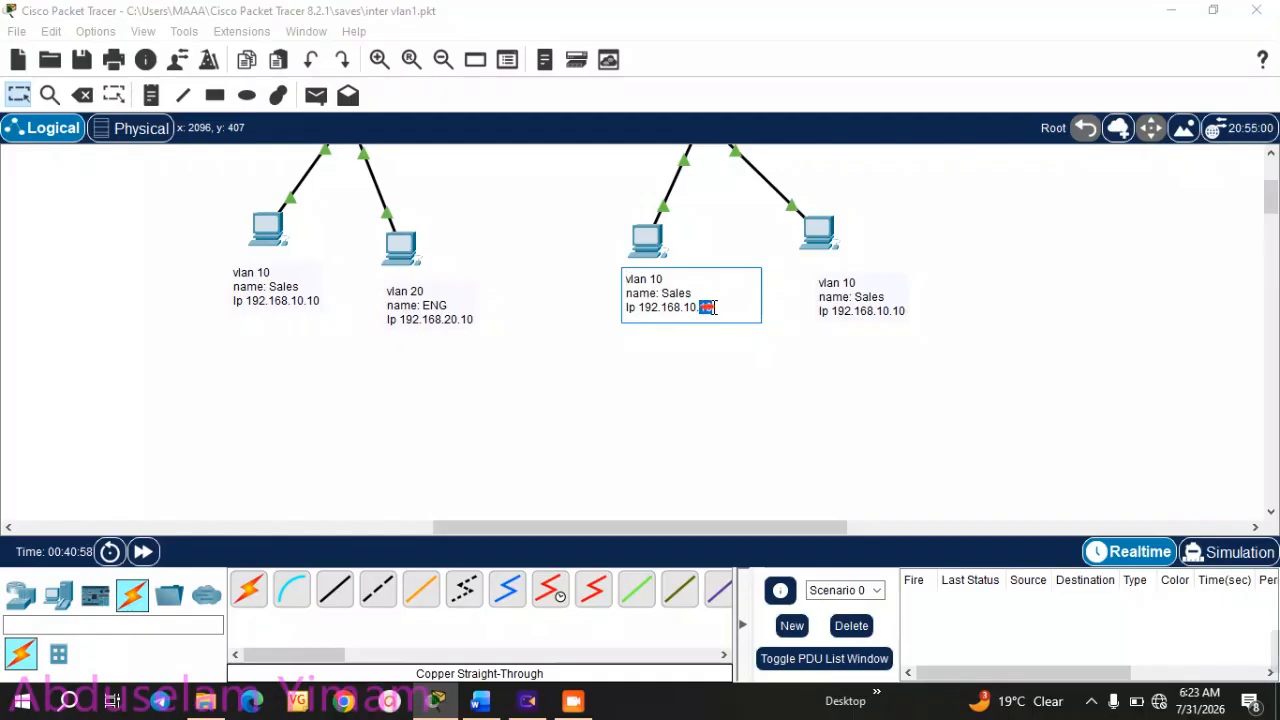
pyautogui.click(868, 296)
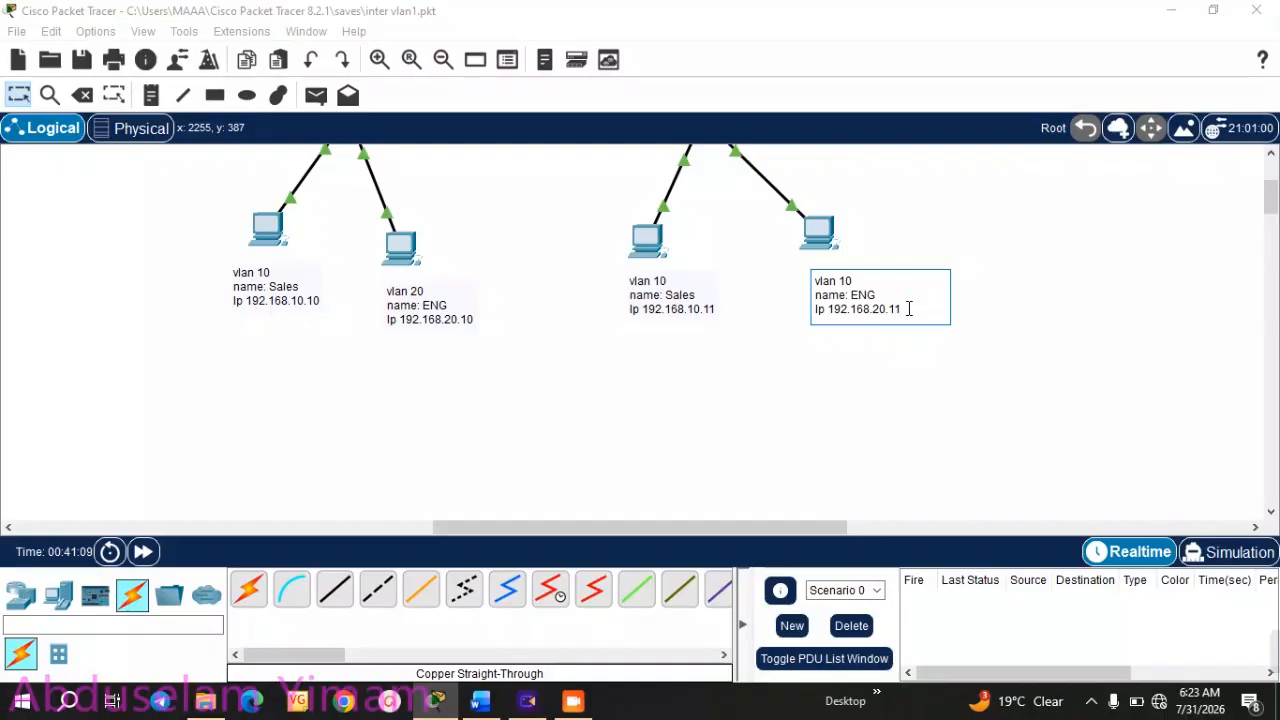
pyautogui.click(1132, 371)
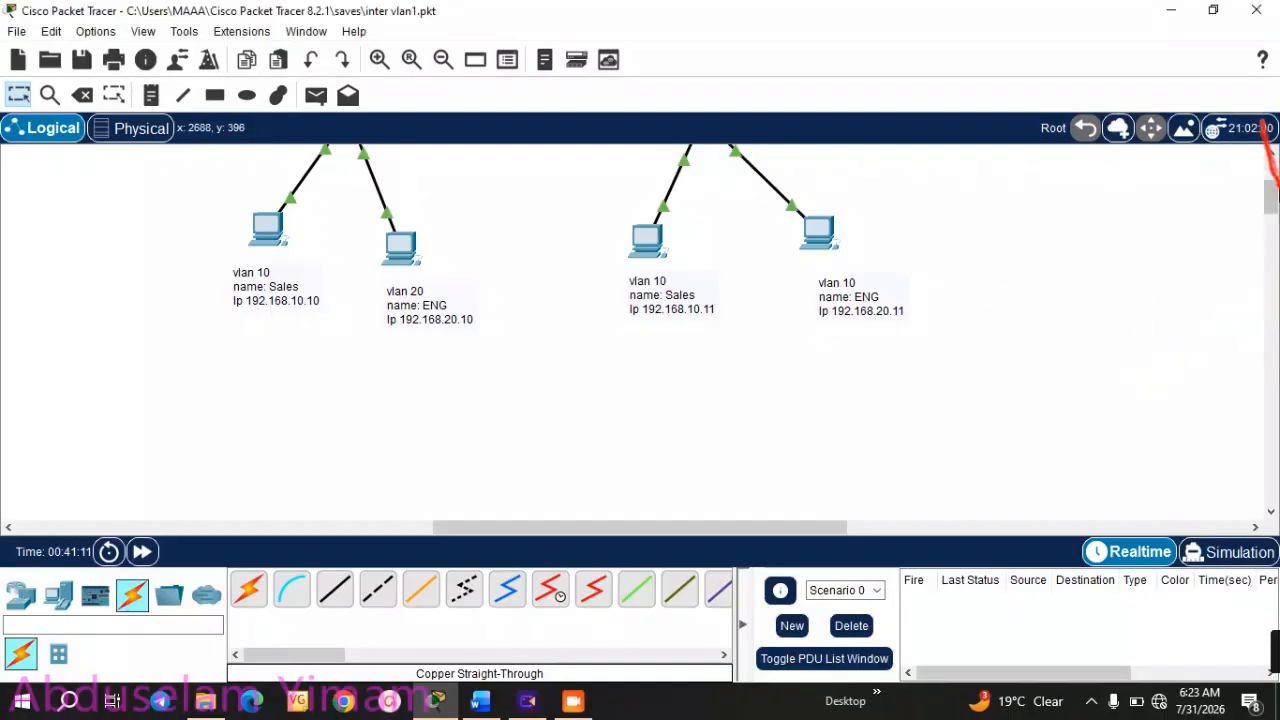
# - Draw ellipses with magenta fill #ff00ff around each of the two Sales PCs and their notes
pyautogui.moveTo(1272, 196); pyautogui.dragTo(1272, 181)
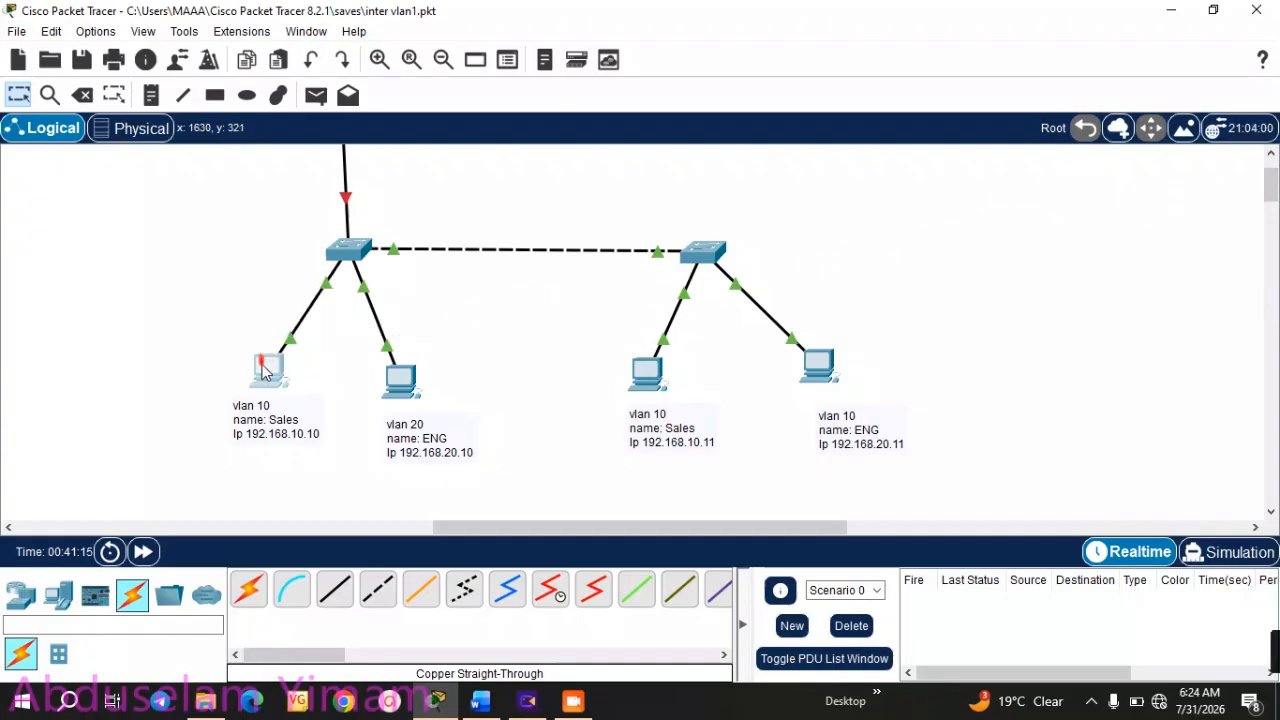
pyautogui.click(216, 96)
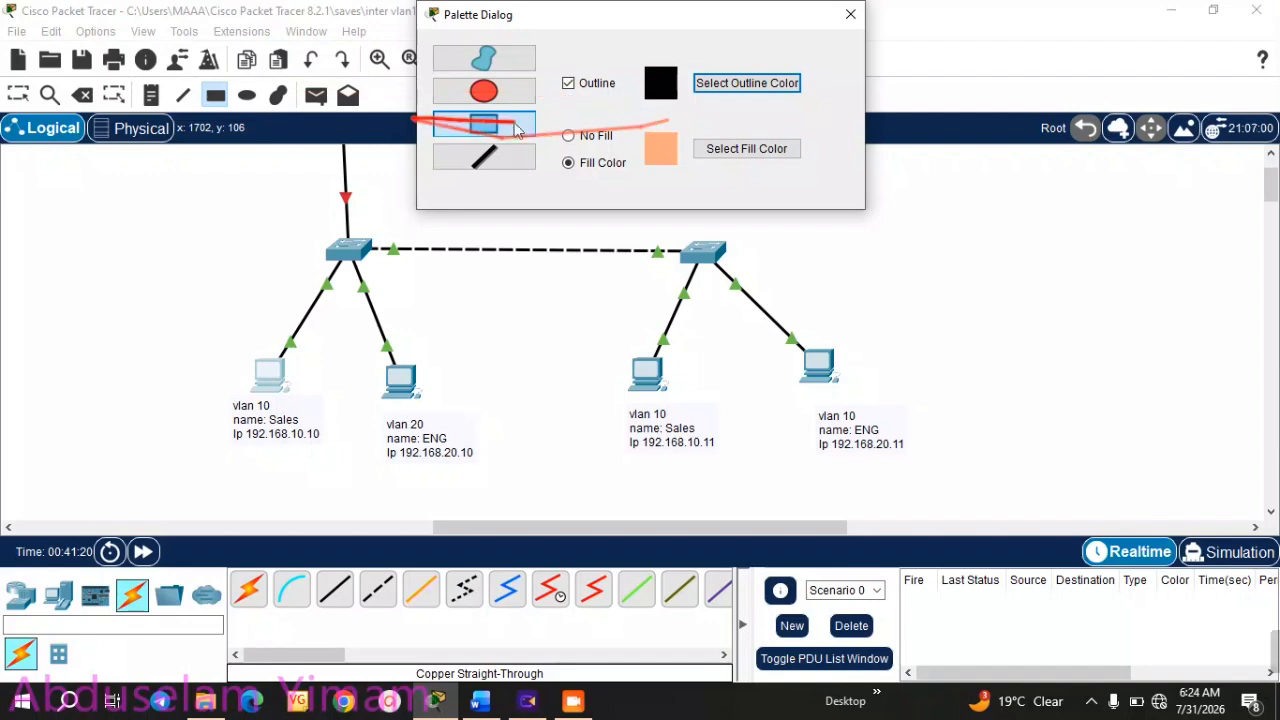
pyautogui.click(484, 91)
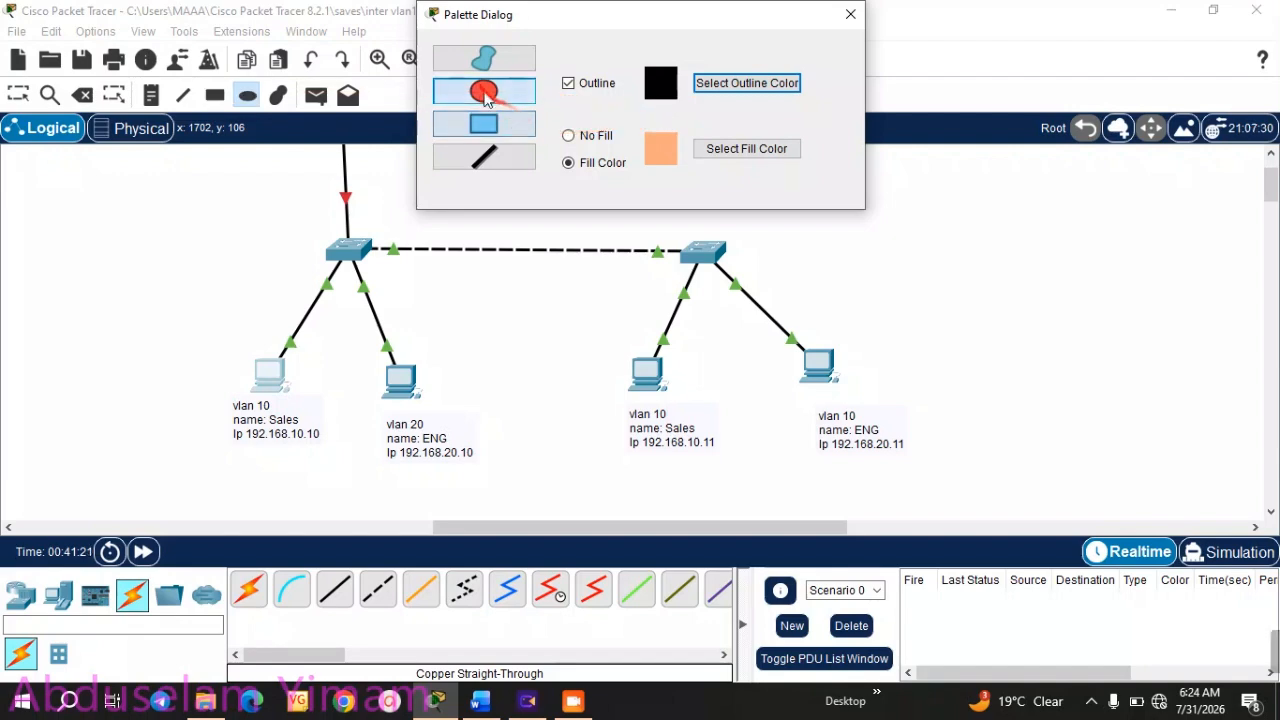
pyautogui.click(727, 150)
pyautogui.click(445, 310)
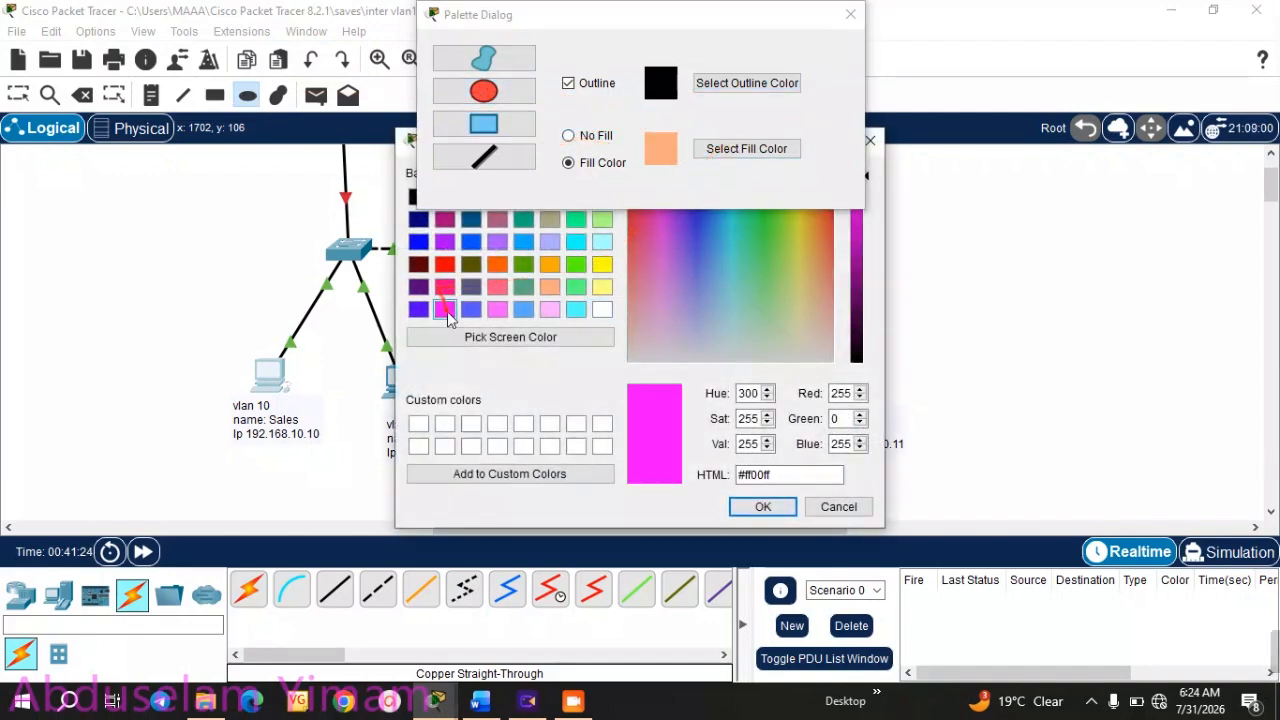
pyautogui.click(763, 506)
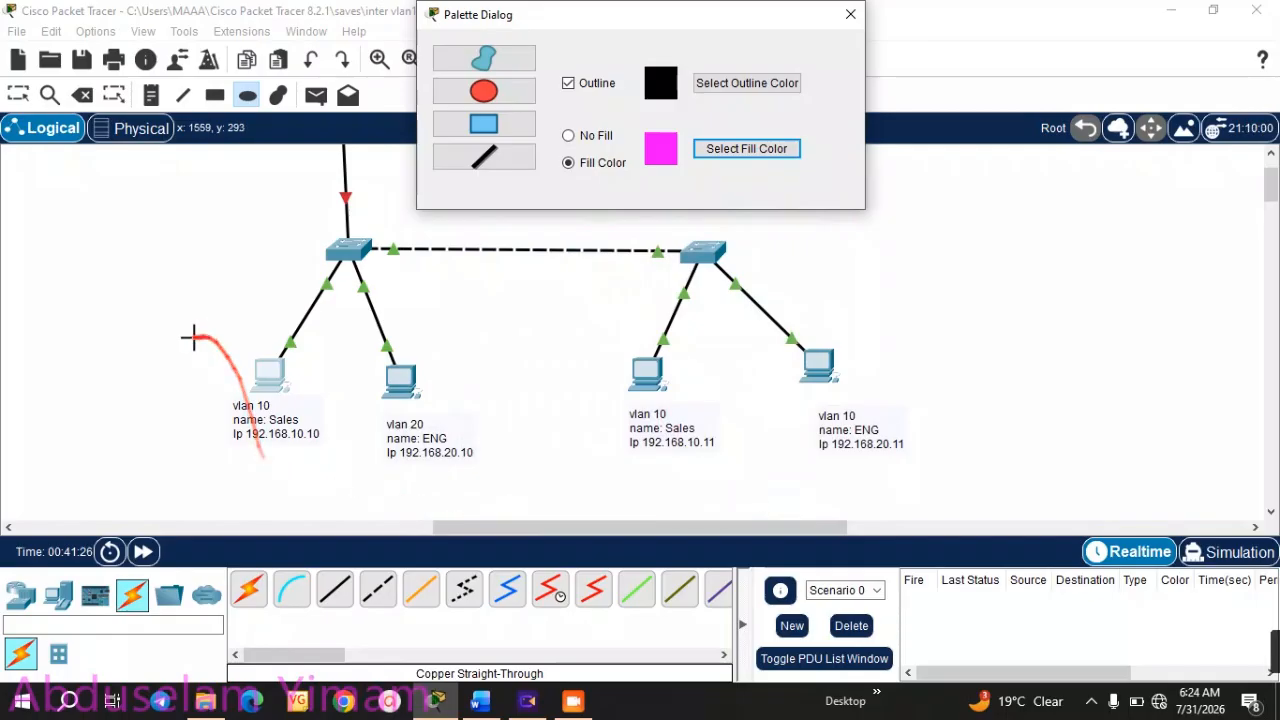
pyautogui.moveTo(190, 338); pyautogui.dragTo(358, 477)
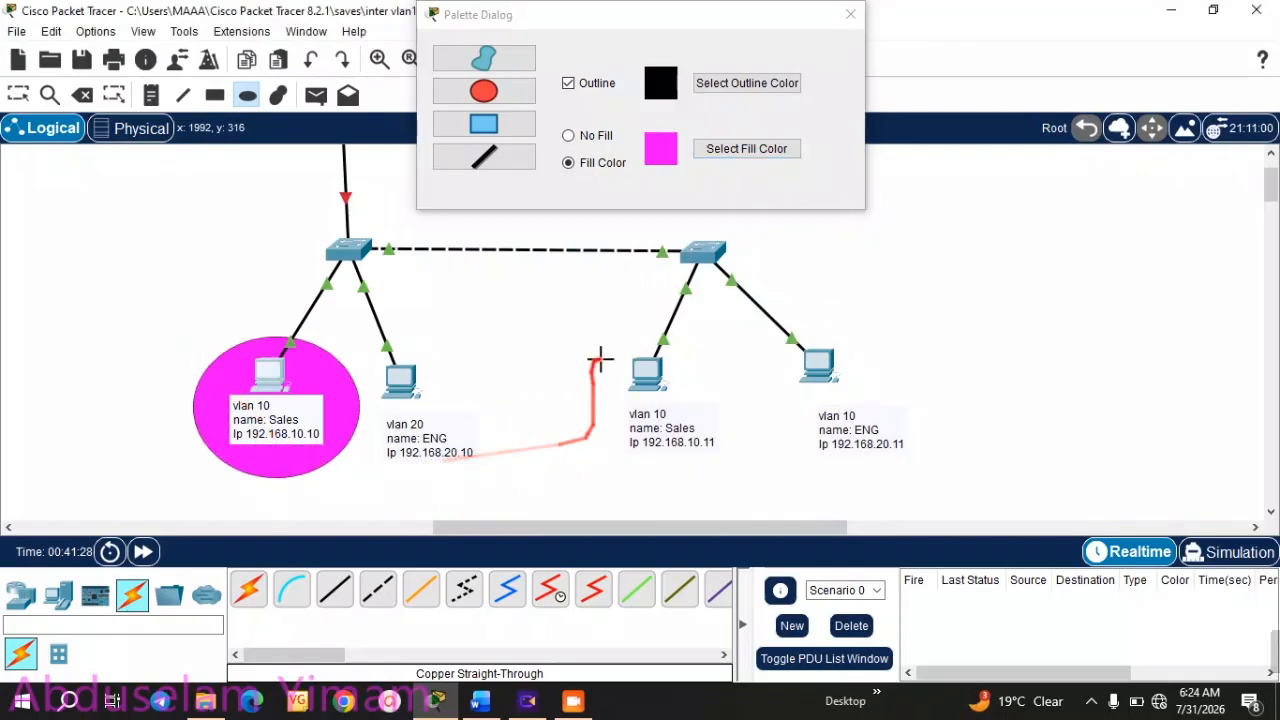
pyautogui.moveTo(601, 351); pyautogui.dragTo(740, 477)
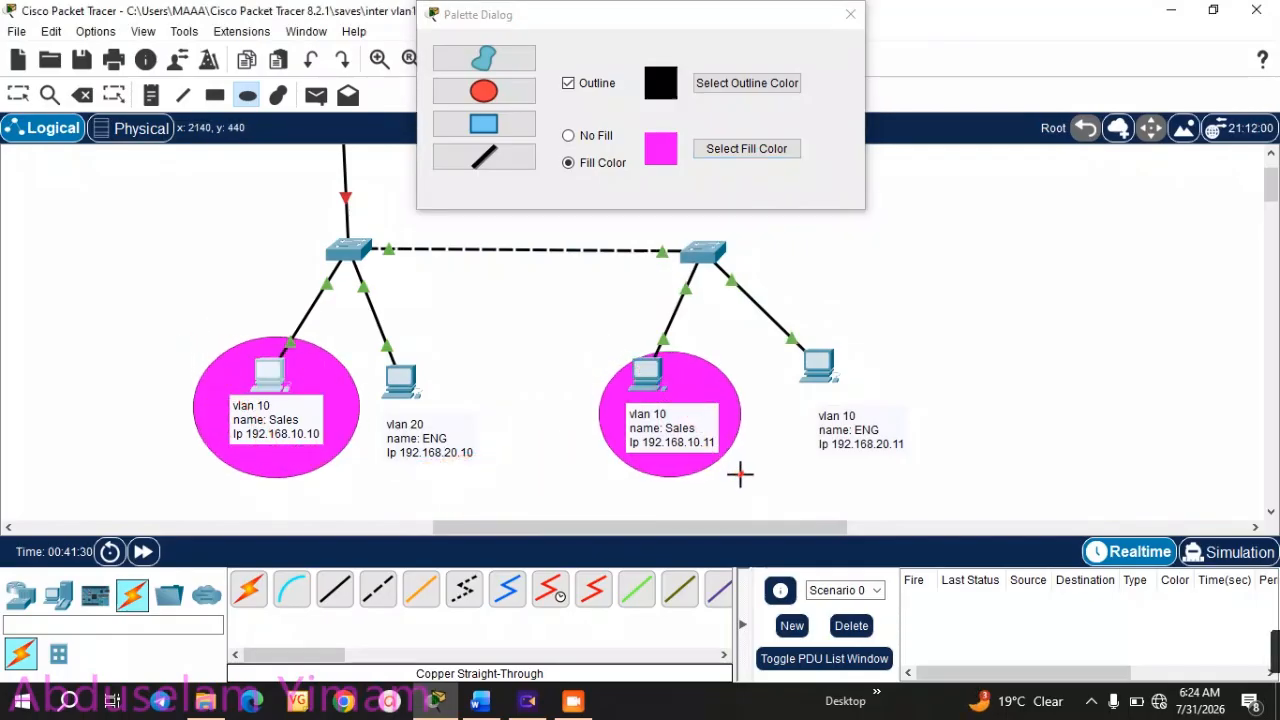
# - Draw ellipses with green fill #55ff7f around each of the two ENG PCs and their notes, and close the drawing palette
pyautogui.click(786, 157)
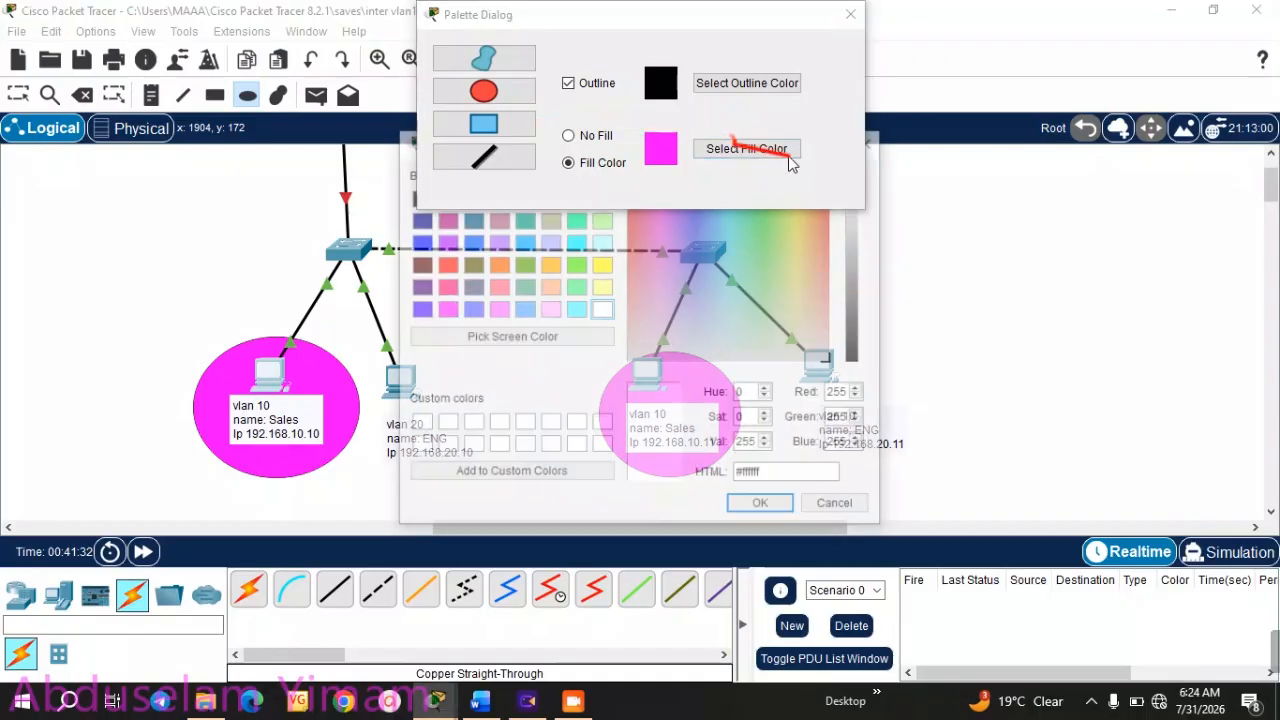
pyautogui.click(576, 287)
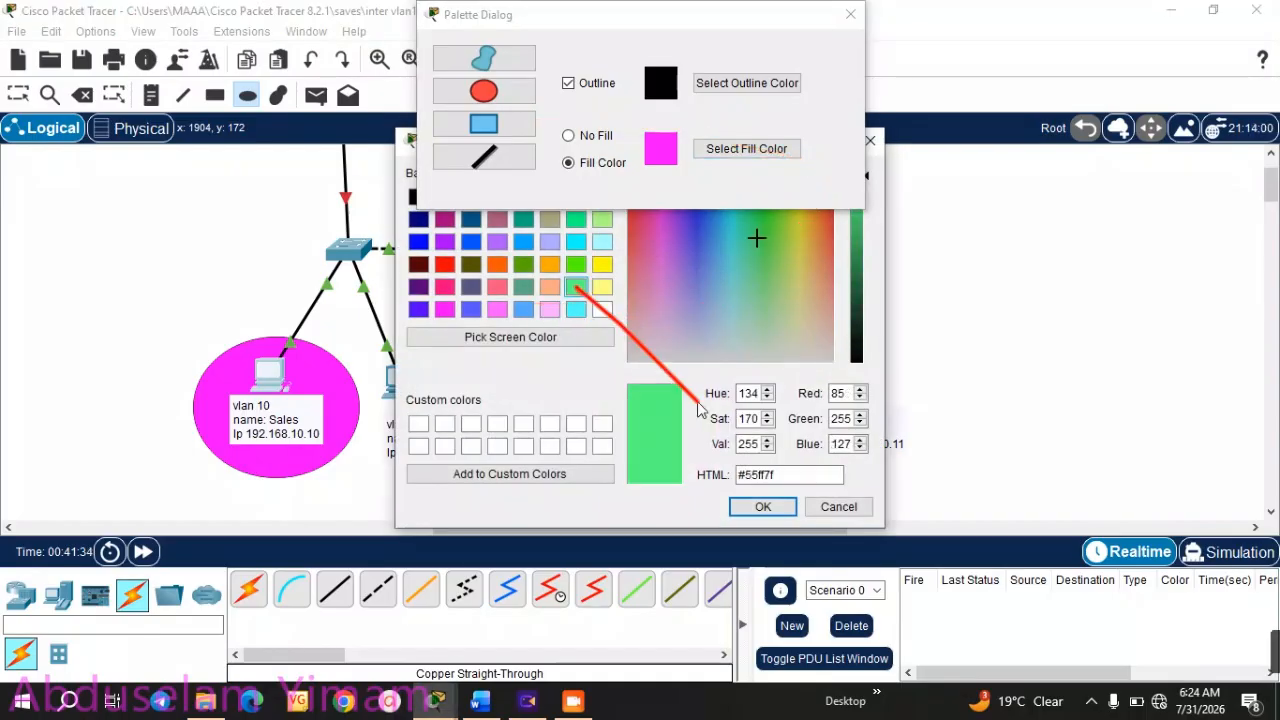
pyautogui.click(763, 505)
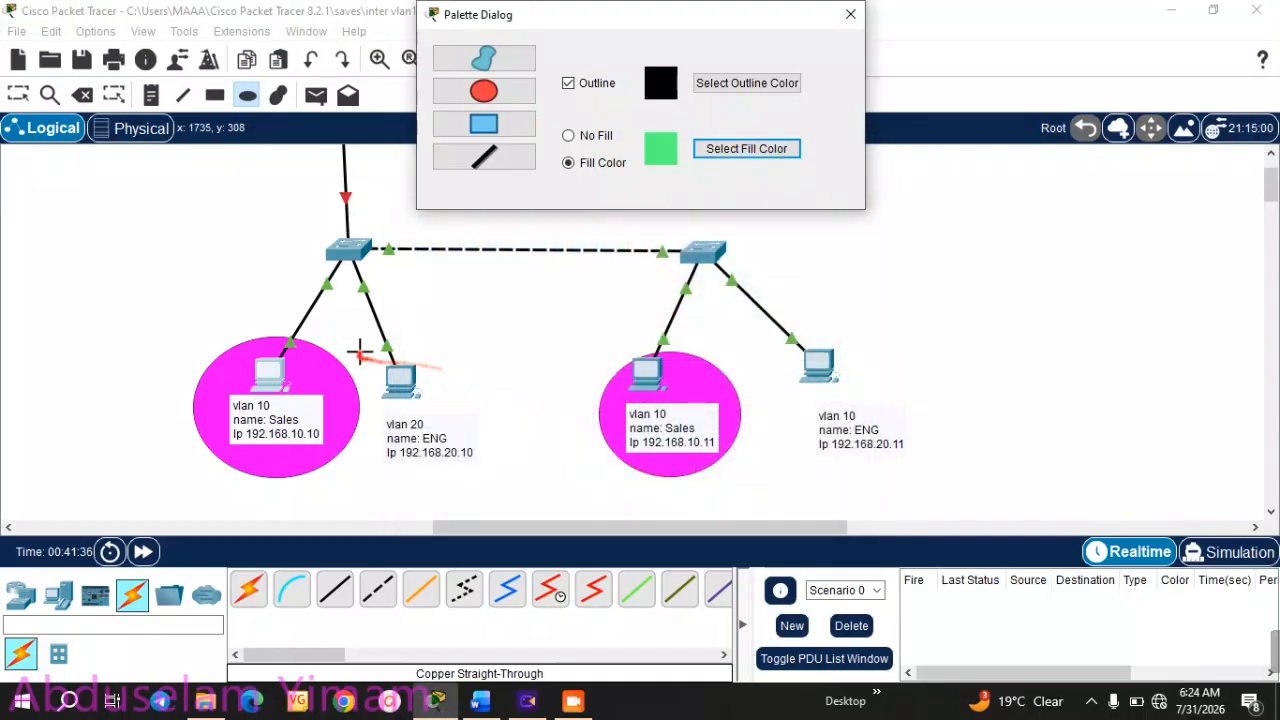
pyautogui.moveTo(358, 352); pyautogui.dragTo(505, 498)
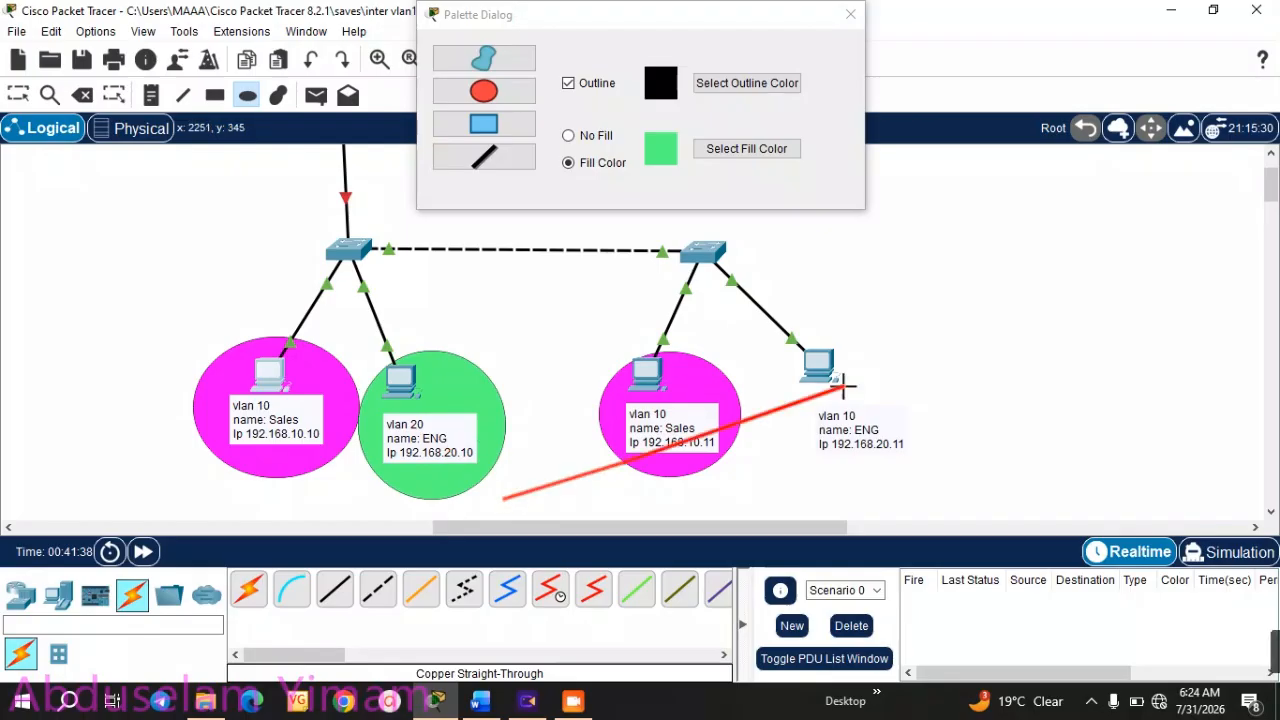
pyautogui.moveTo(758, 335); pyautogui.dragTo(937, 477)
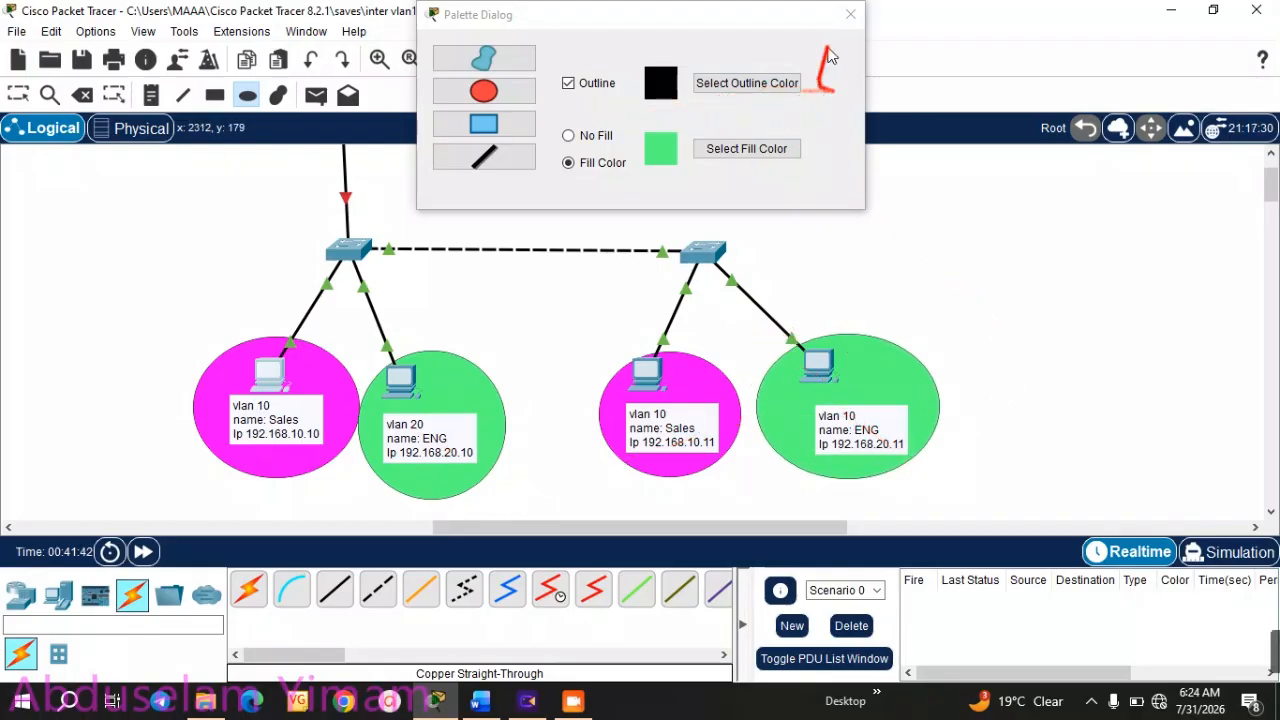
pyautogui.click(850, 14)
pyautogui.moveTo(855, 14); pyautogui.dragTo(1053, 343)
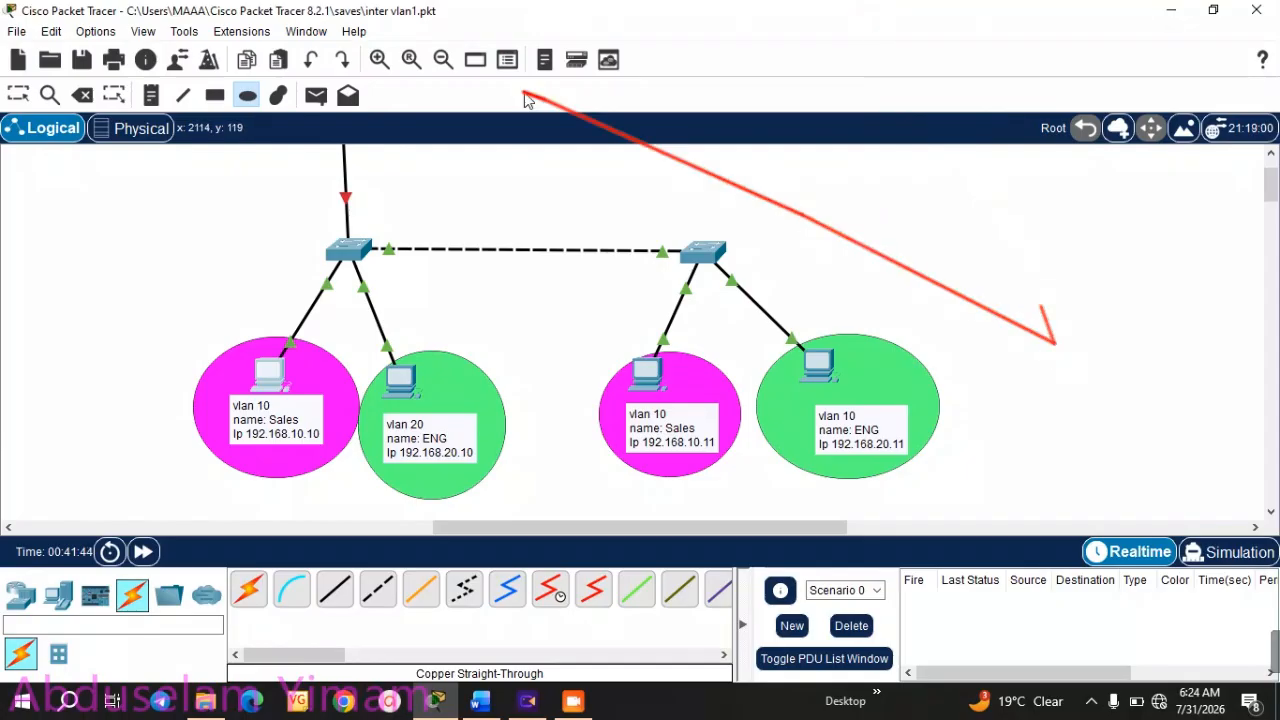
# - Switch to the selection tool and shift the green ellipse around the left switch's ENG PC slightly upward
pyautogui.click(17, 100)
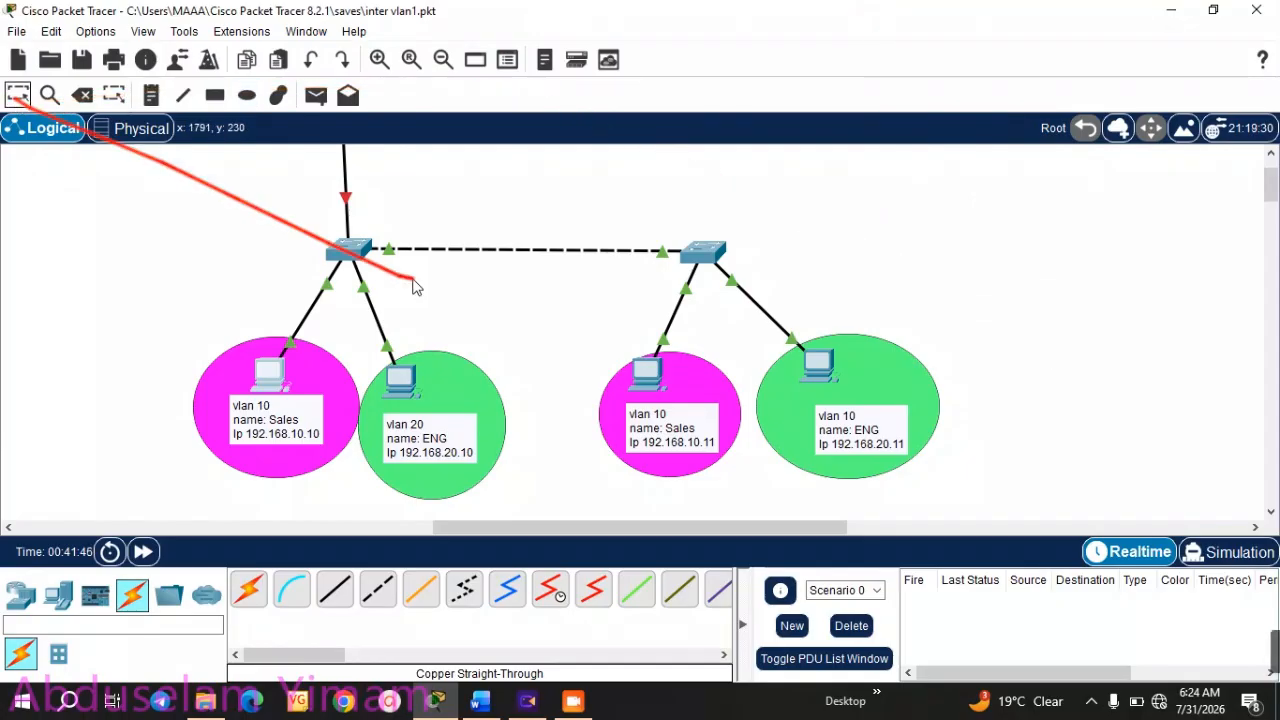
pyautogui.click(445, 368)
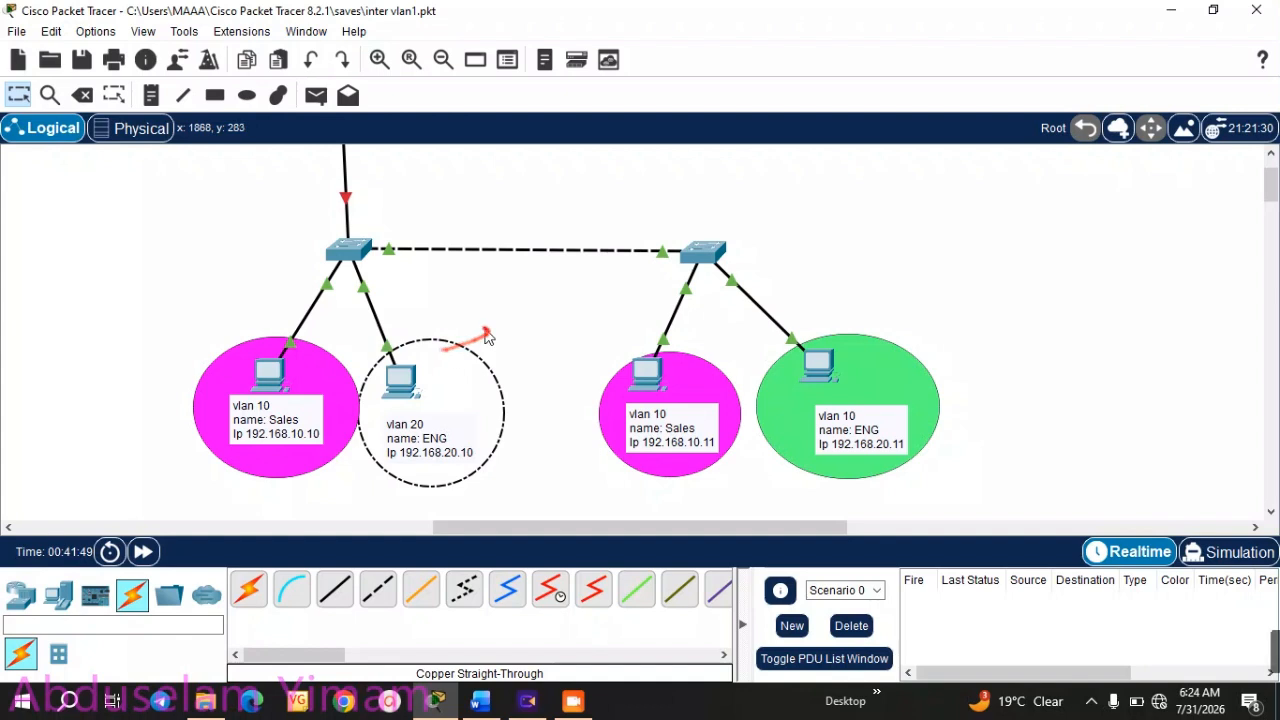
pyautogui.click(152, 242)
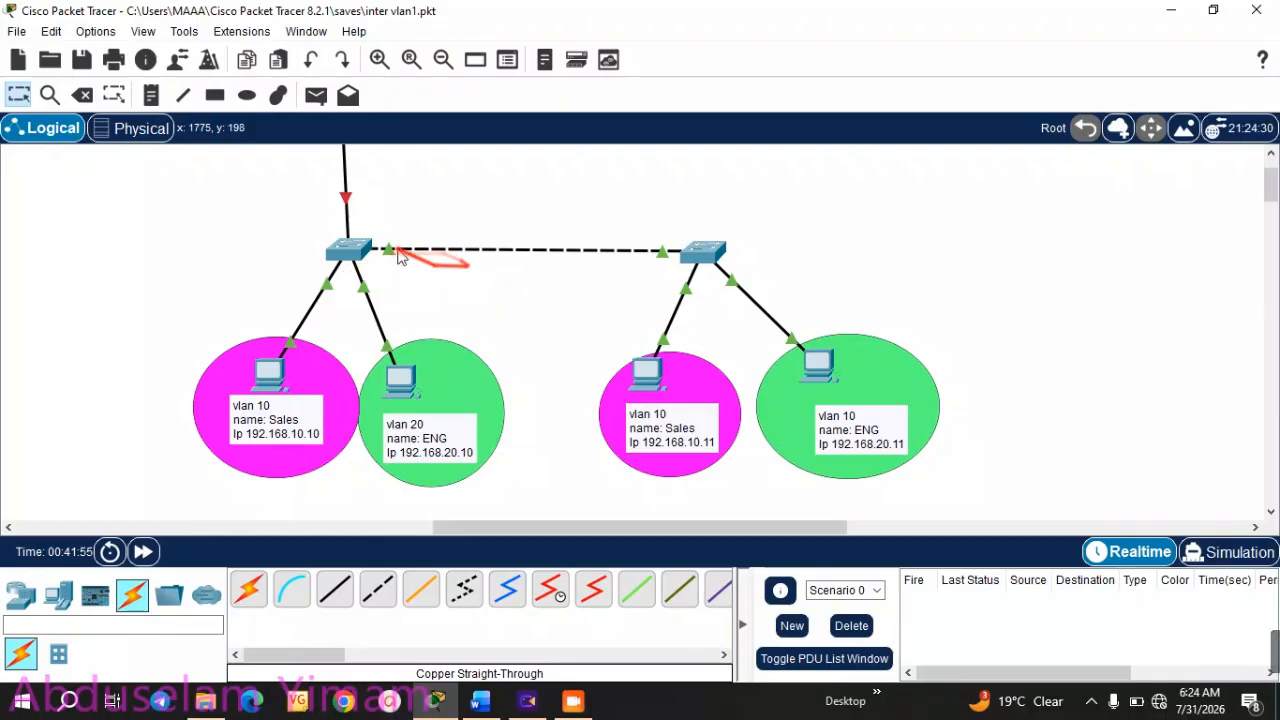
# - Open the left switch's command line and enter global configuration mode with en and conf t
pyautogui.click(348, 251)
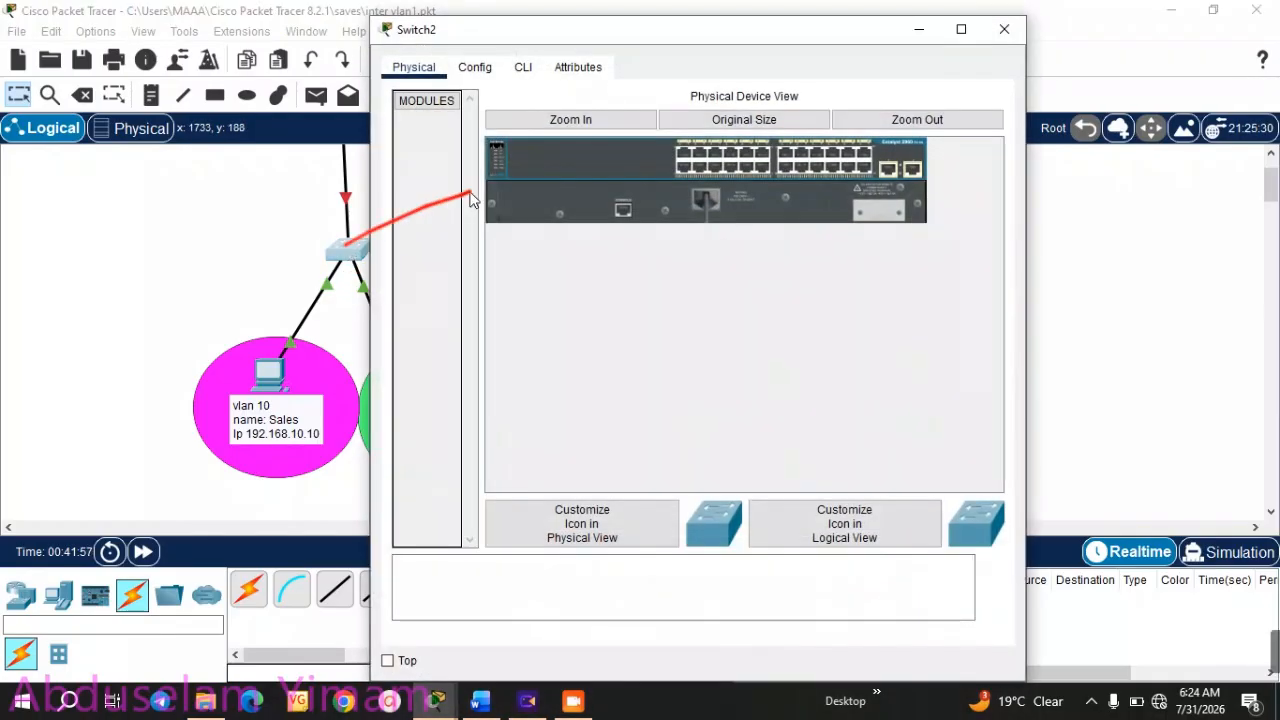
pyautogui.click(526, 76)
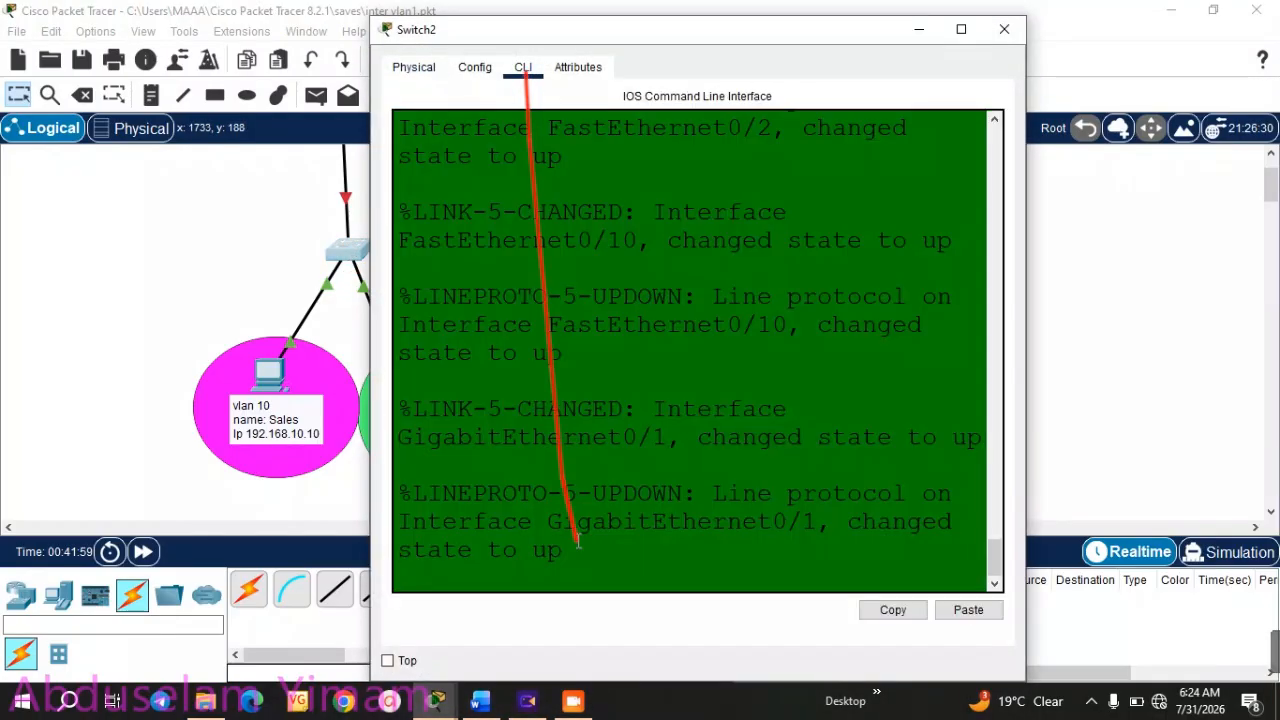
pyautogui.press('Return')
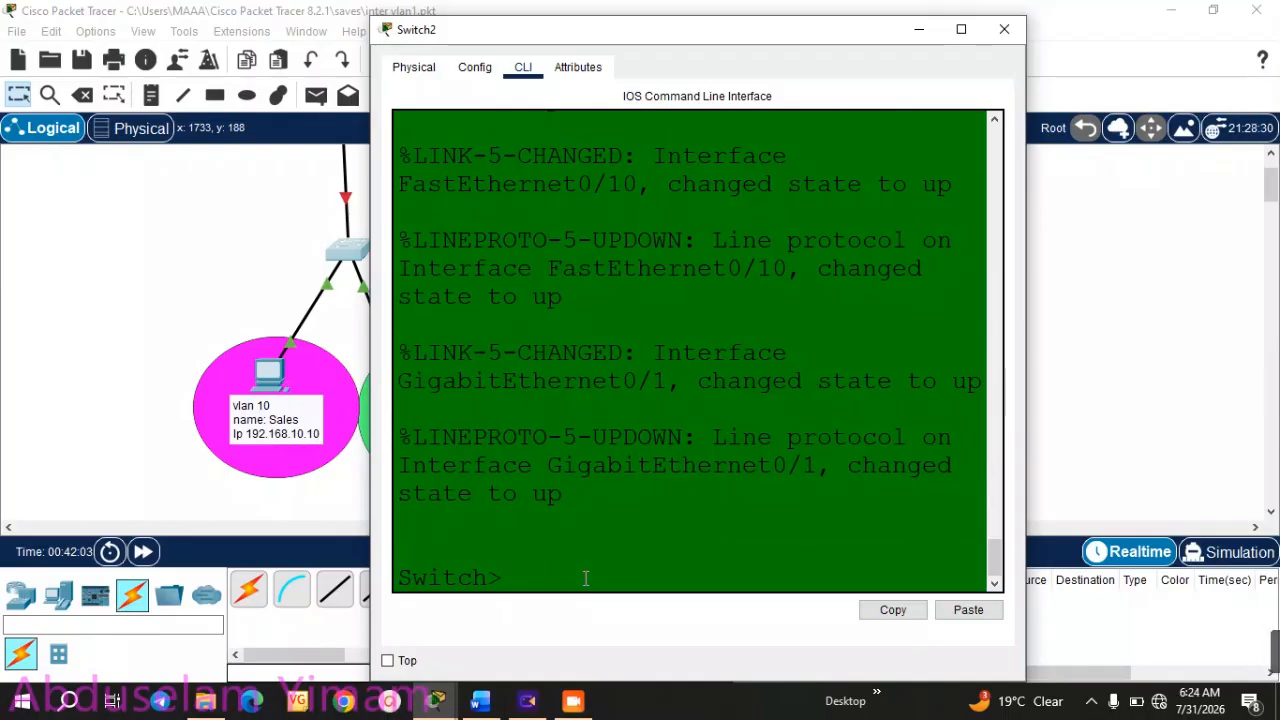
pyautogui.write('en')
pyautogui.press('Return')
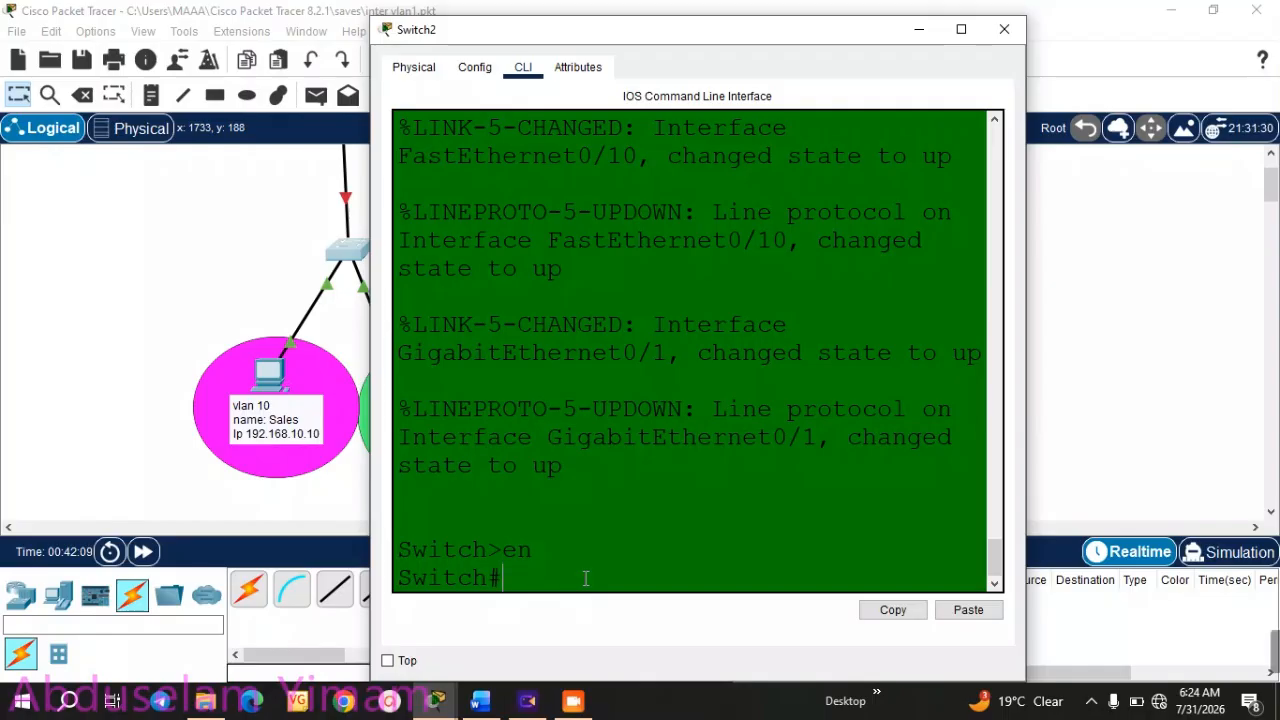
pyautogui.write('con')
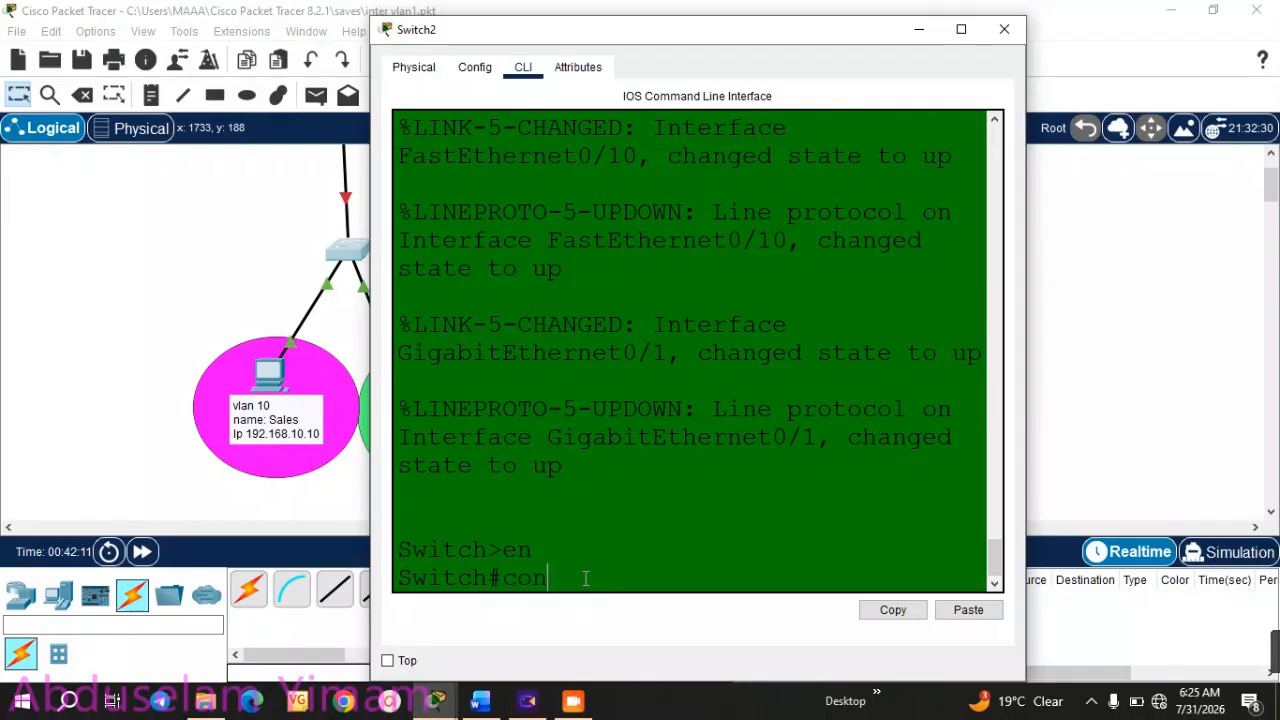
pyautogui.write('f')
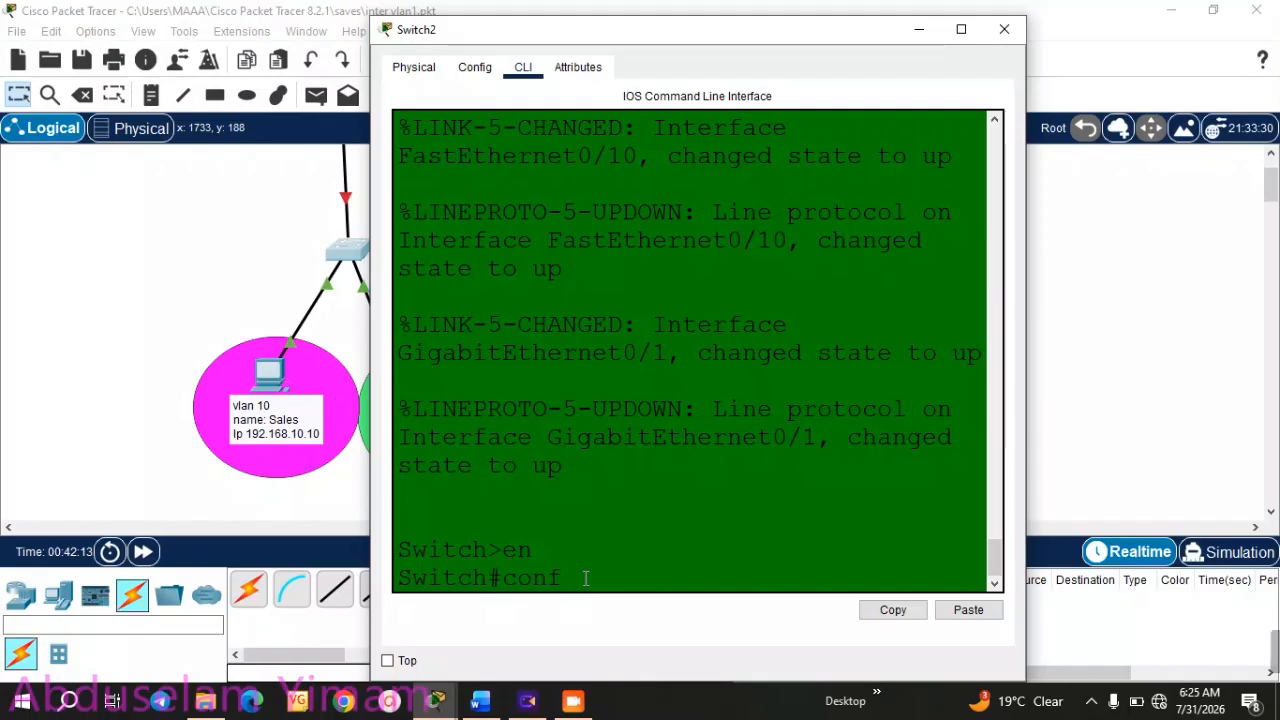
pyautogui.write(' t')
pyautogui.press('Return')
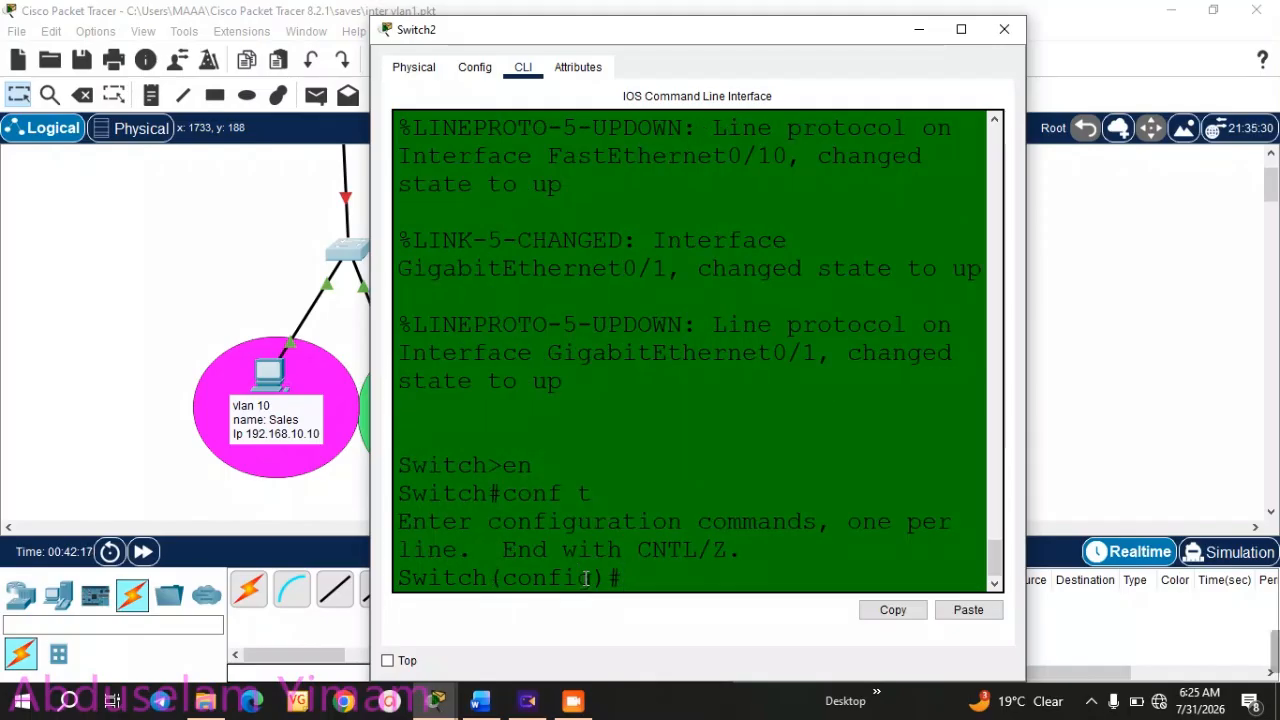
# - Create VLAN 10 with the name Slaes on the left switch and return to global configuration mode
pyautogui.write('vlan 10')
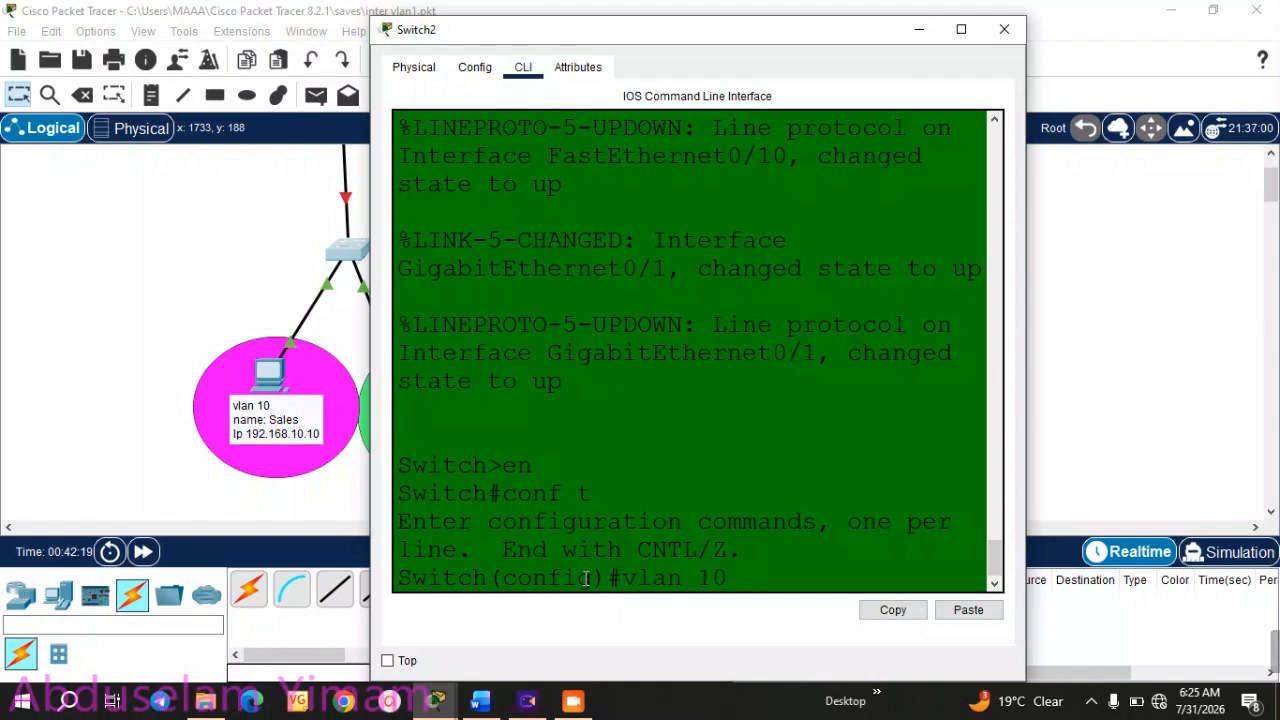
pyautogui.press('Return')
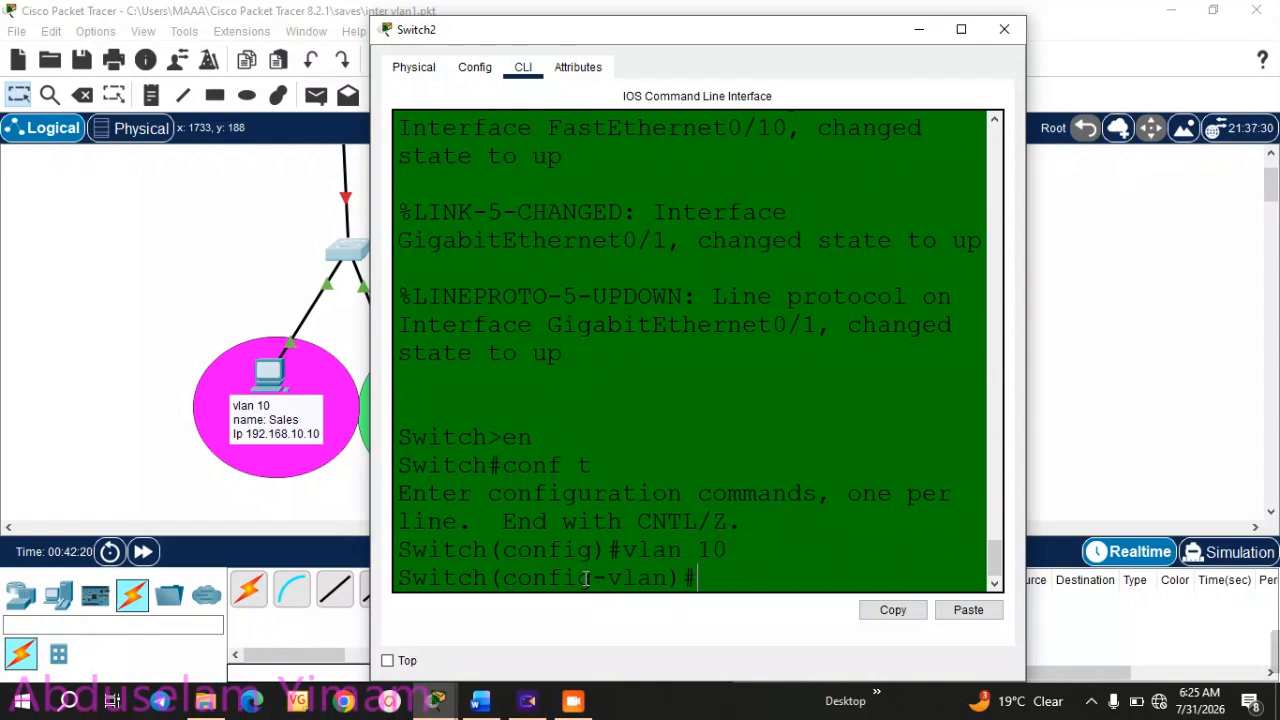
pyautogui.write('name ')
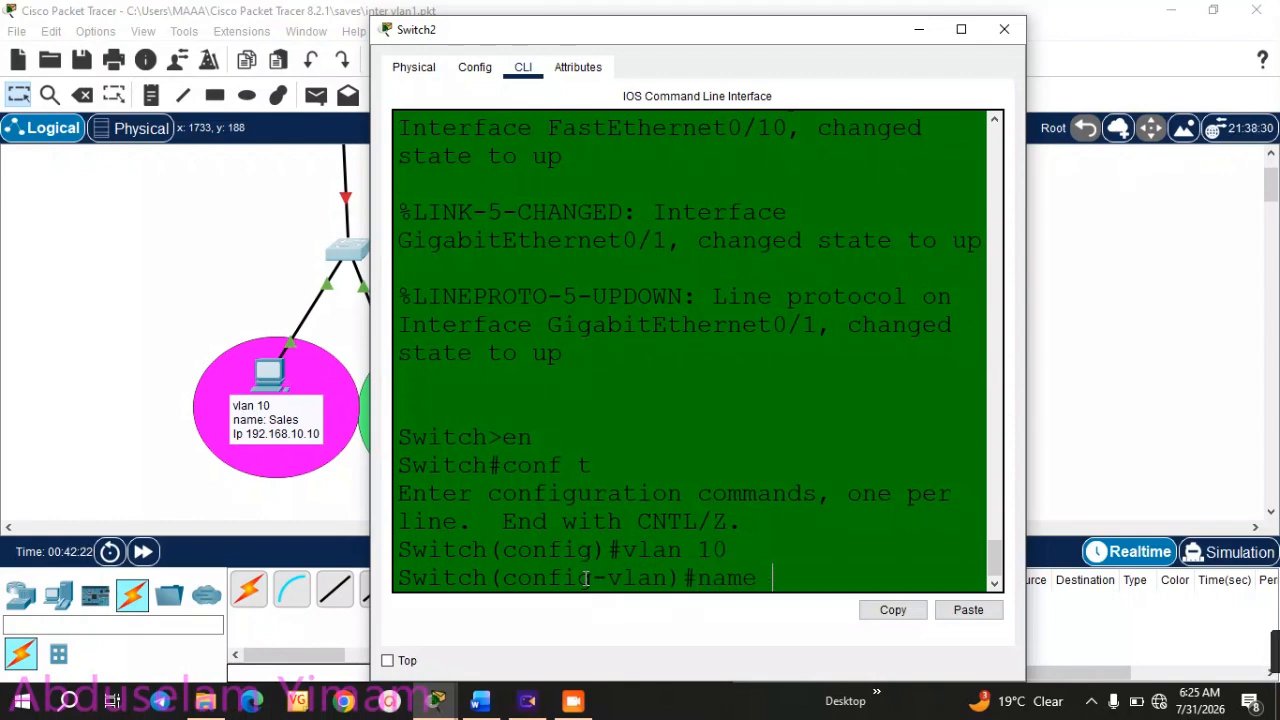
pyautogui.write('Slaes')
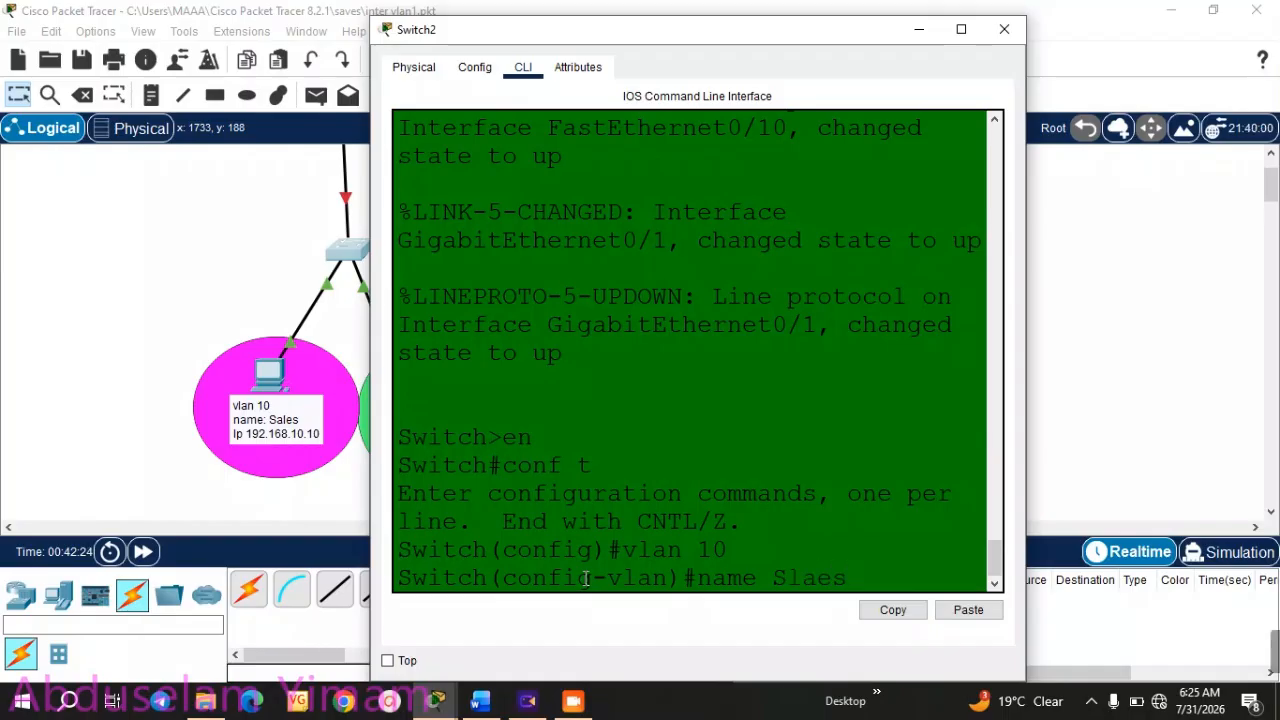
pyautogui.press('Return')
pyautogui.write('exit')
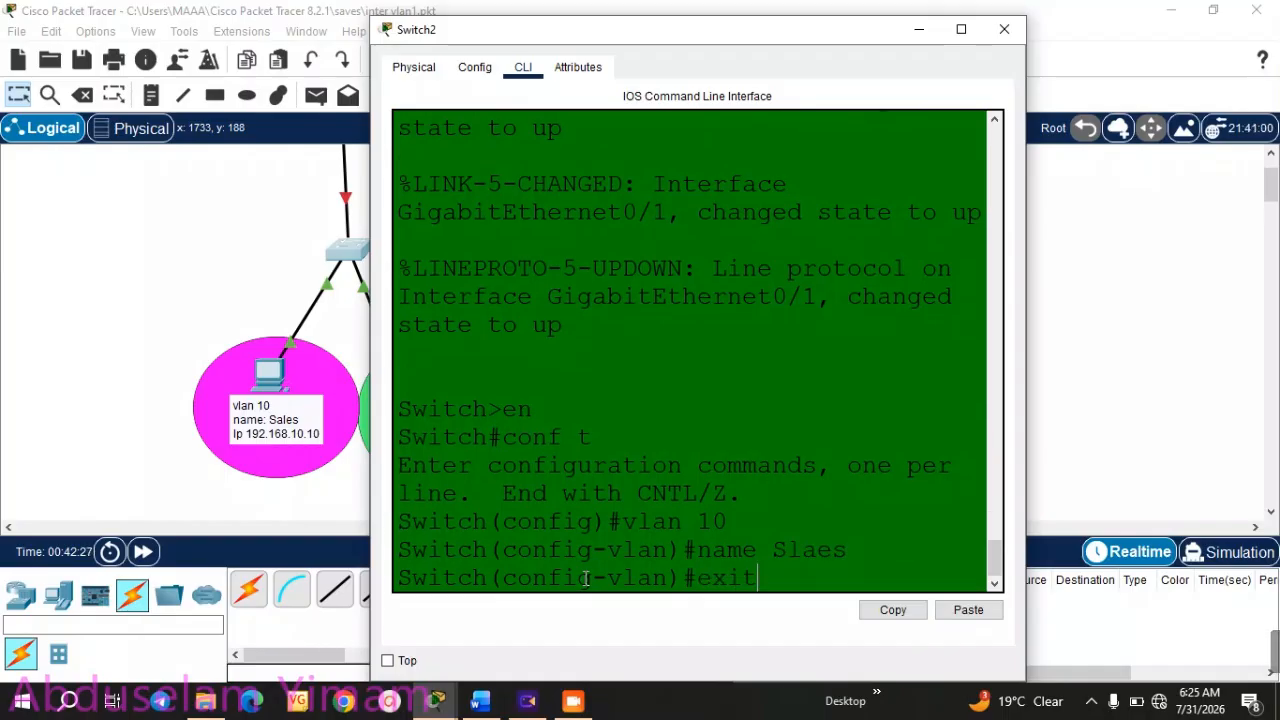
pyautogui.press('Return')
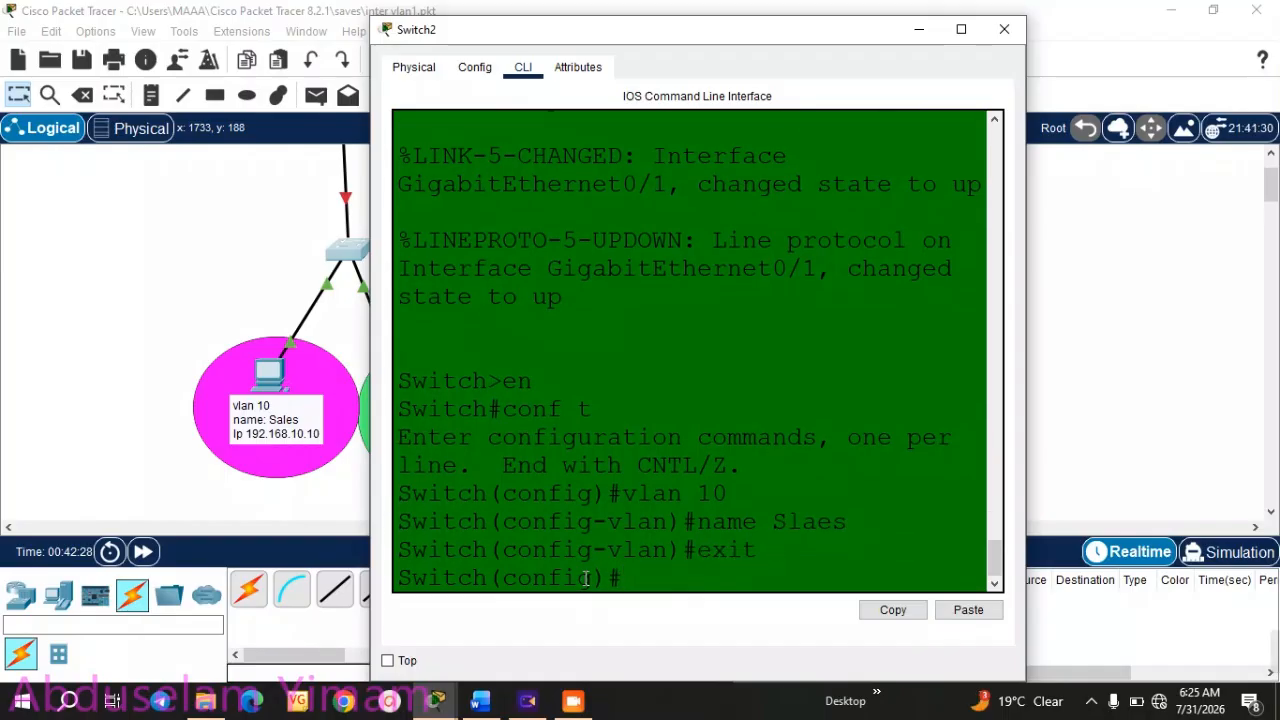
# - Create VLAN 20 with the name ENG on the left switch and return to global configuration mode
pyautogui.write('vlan')
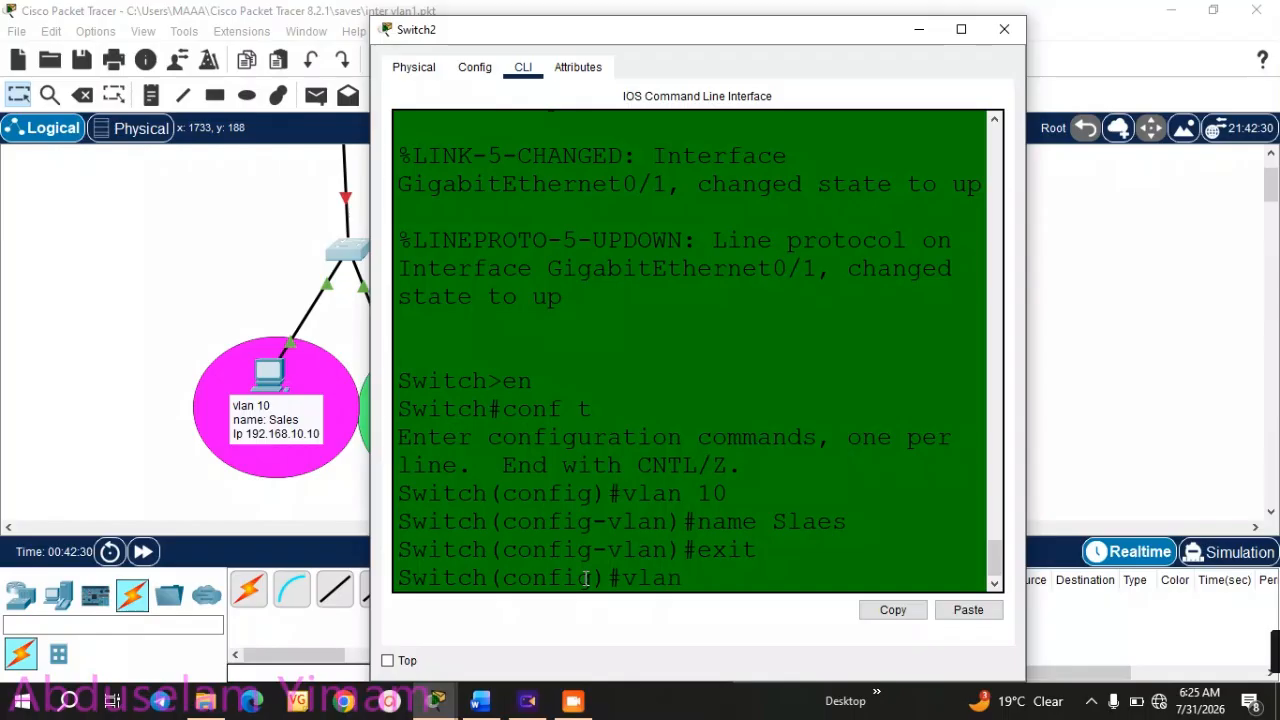
pyautogui.write(' 20')
pyautogui.press('Return')
pyautogui.write('n')
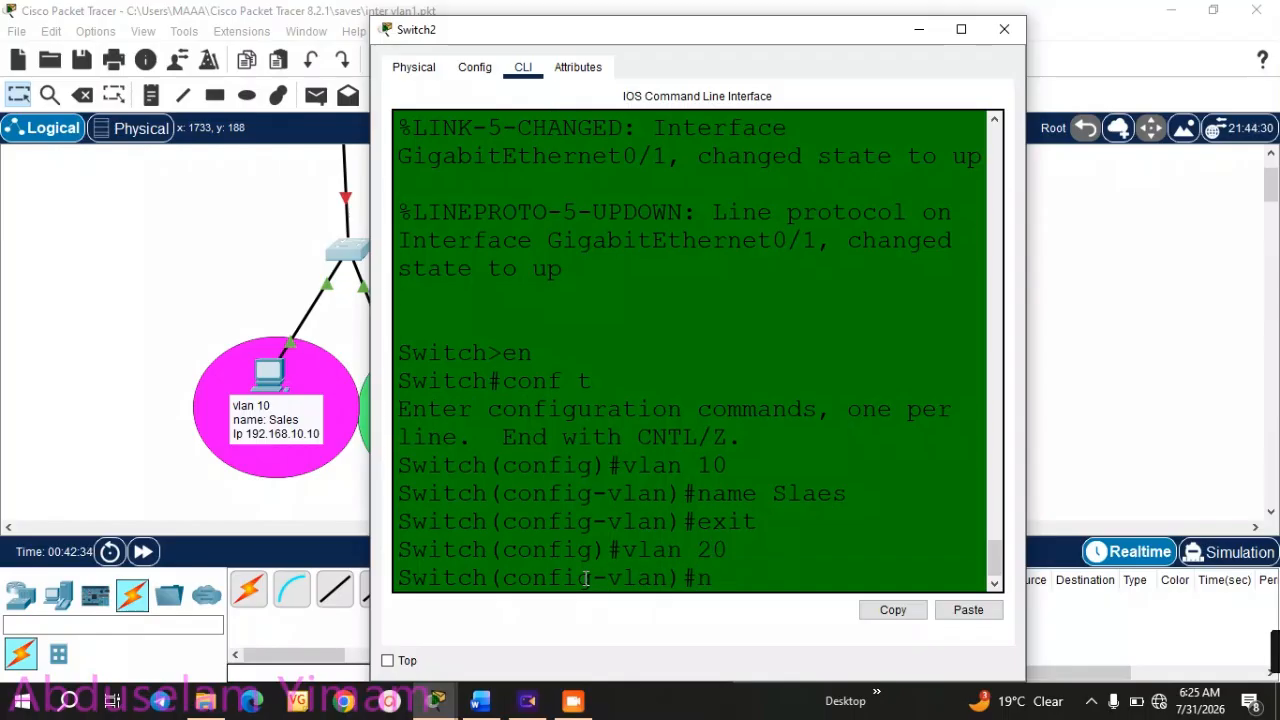
pyautogui.write('ame ENG')
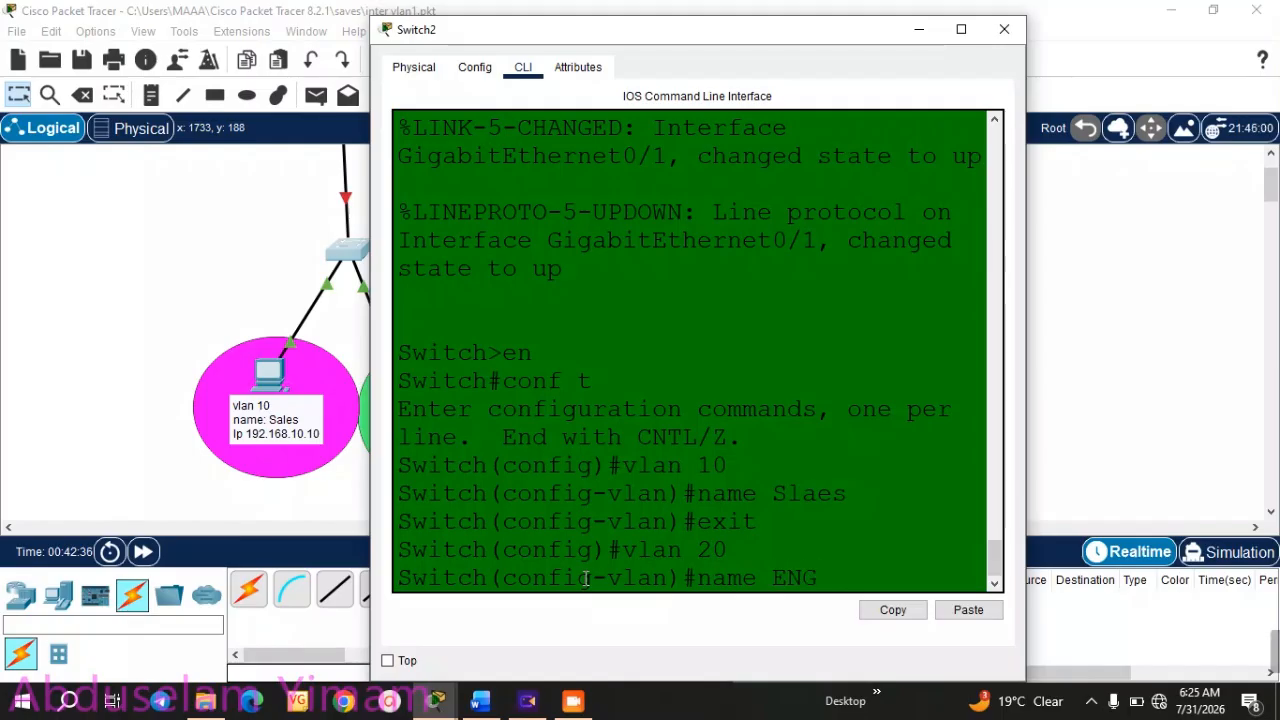
pyautogui.press('Return')
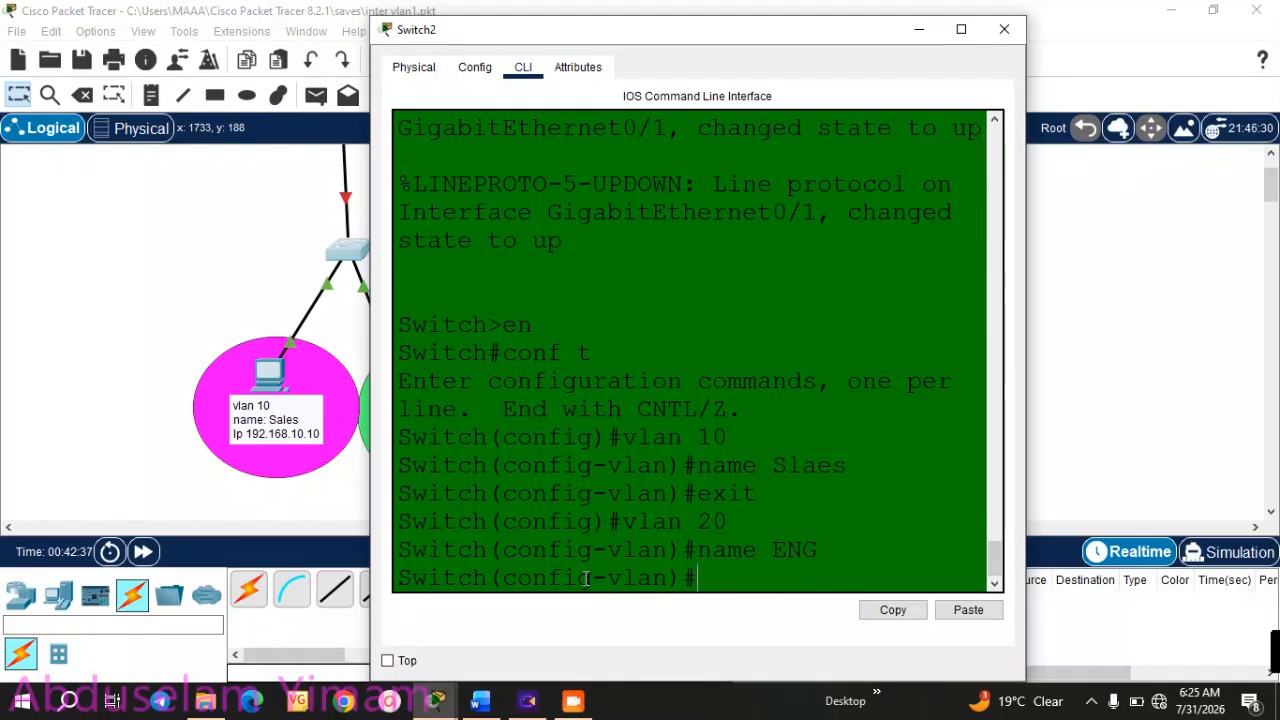
pyautogui.write('exit')
pyautogui.press('Return')
pyautogui.press('Return')
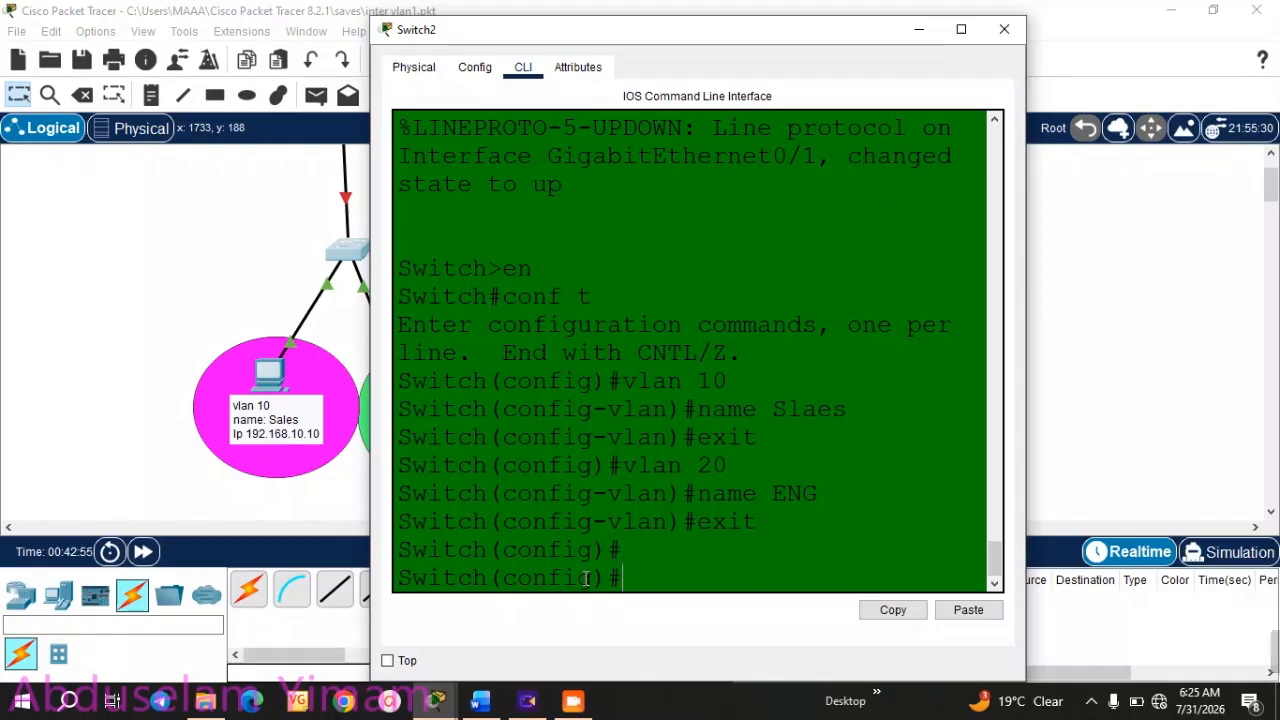
# - Set interface fa0/2 of the left switch to access mode with switchport mode access
pyautogui.write('int')
pyautogui.press('Tab')
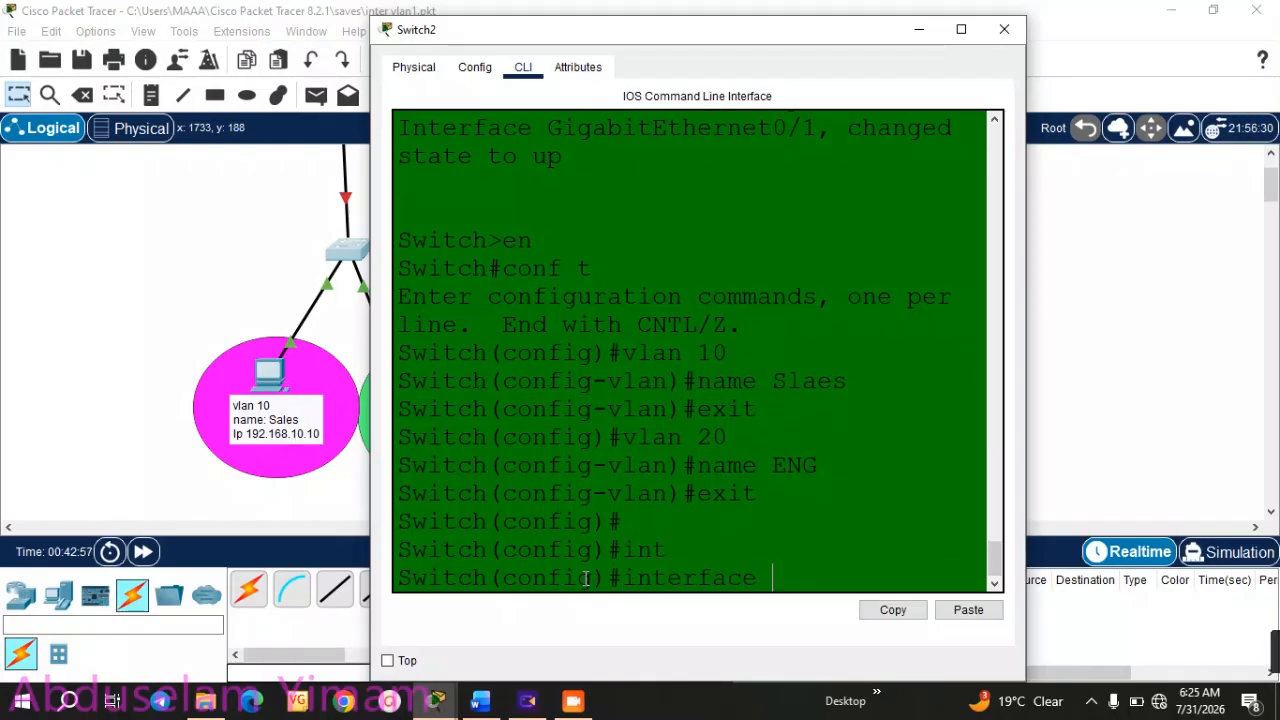
pyautogui.write('fa')
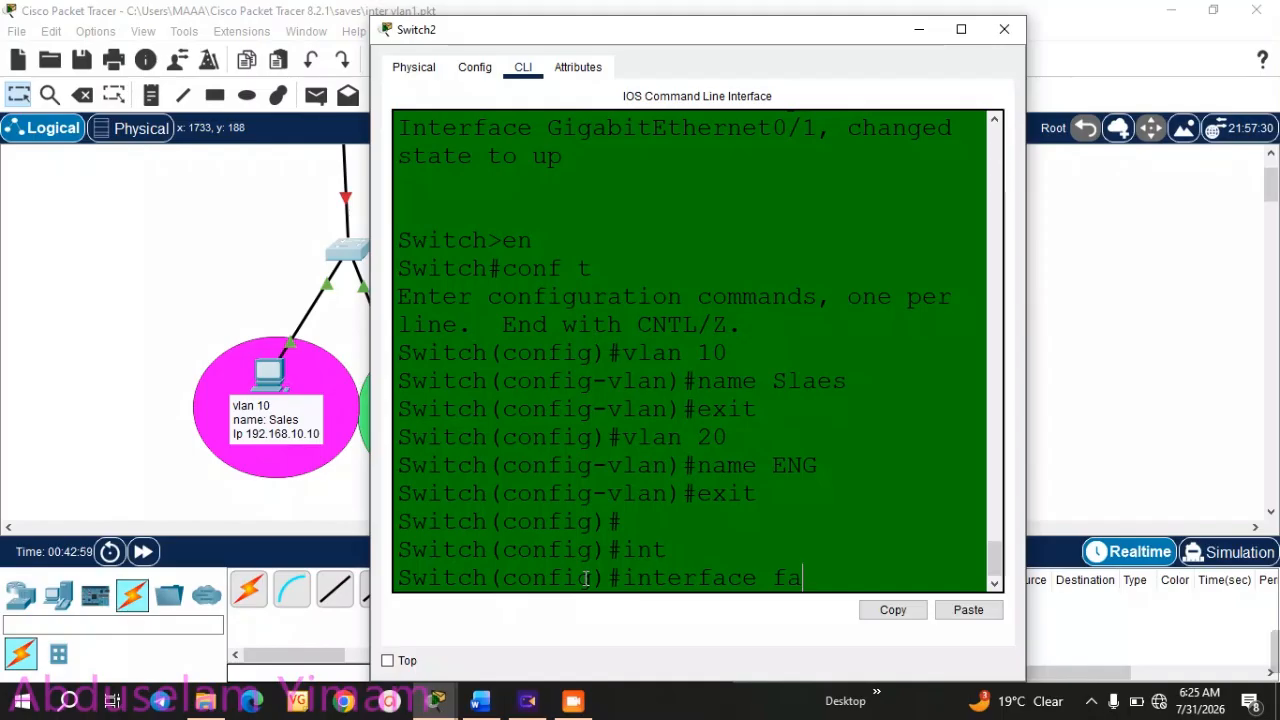
pyautogui.write('02')
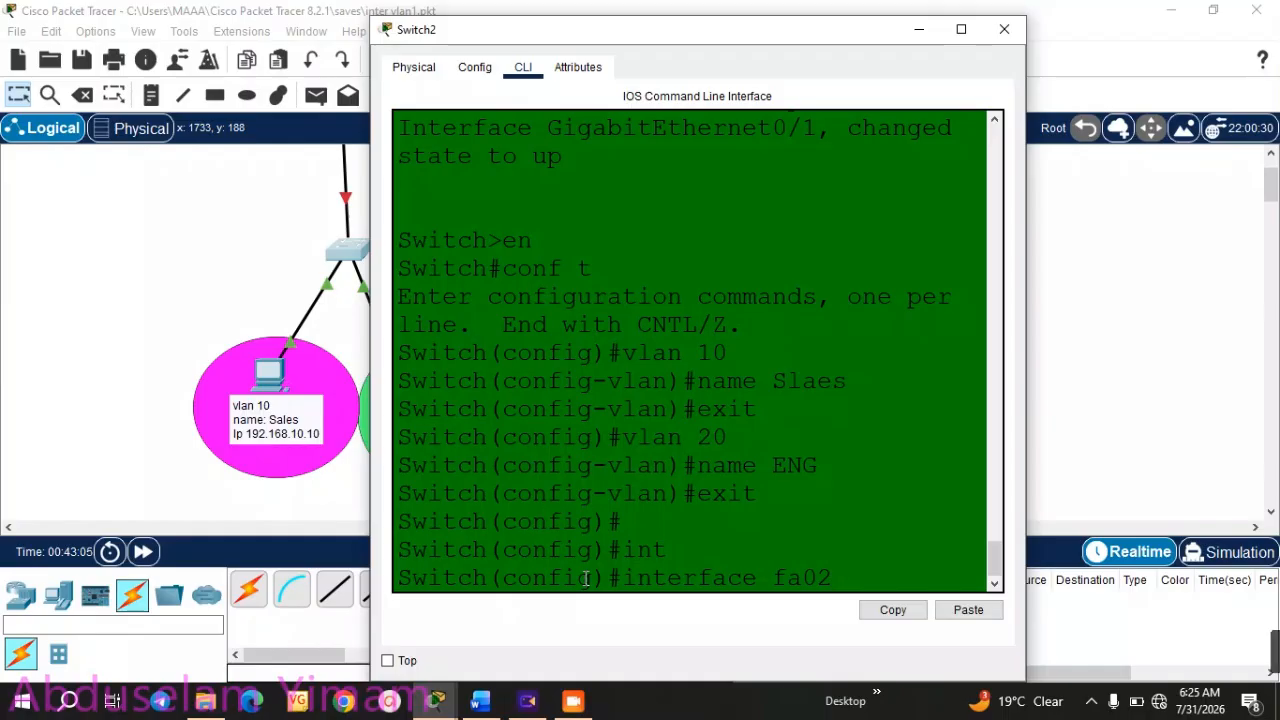
pyautogui.press('BackSpace')
pyautogui.write('/2')
pyautogui.press('Return')
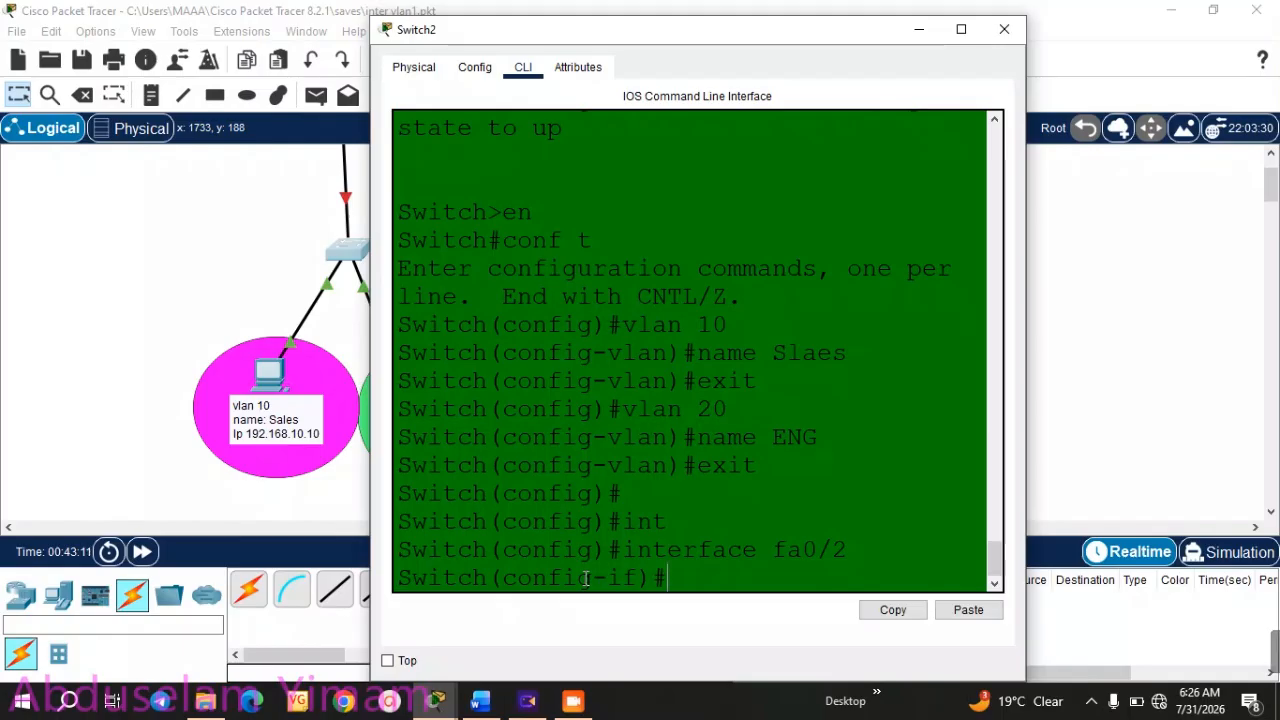
pyautogui.write('sw')
pyautogui.press('Tab')
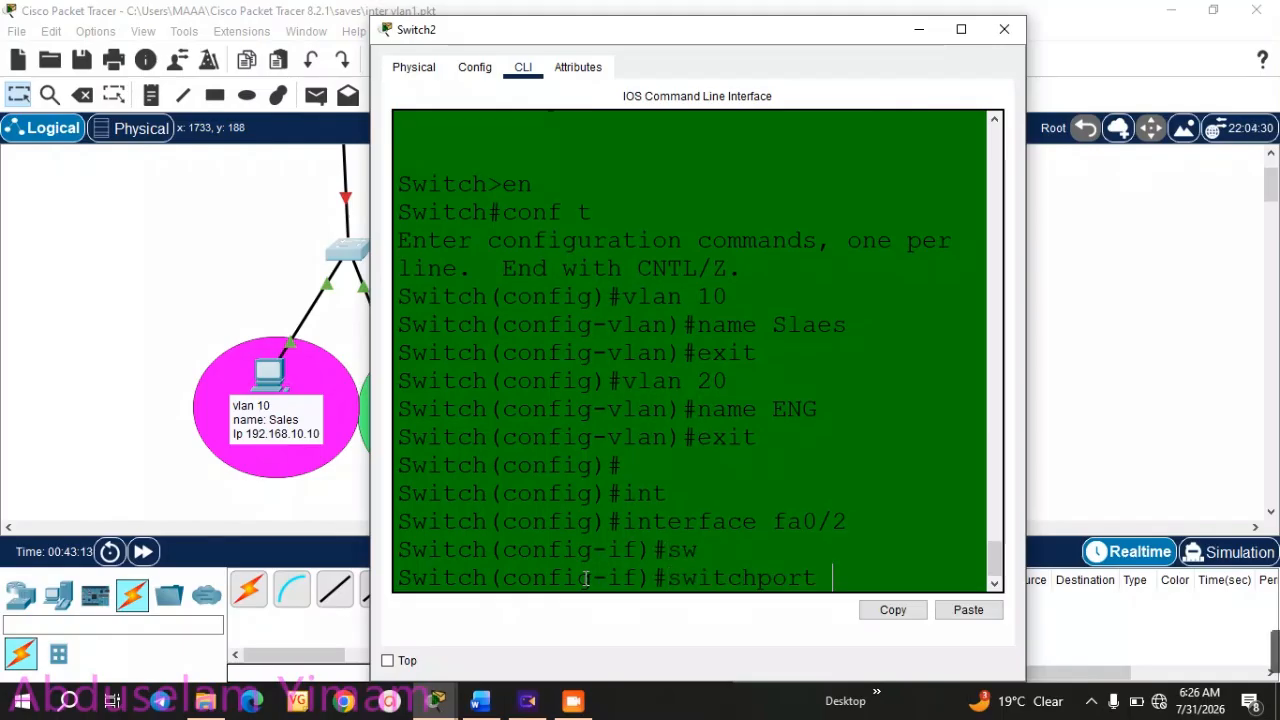
pyautogui.write('mo')
pyautogui.press('Tab')
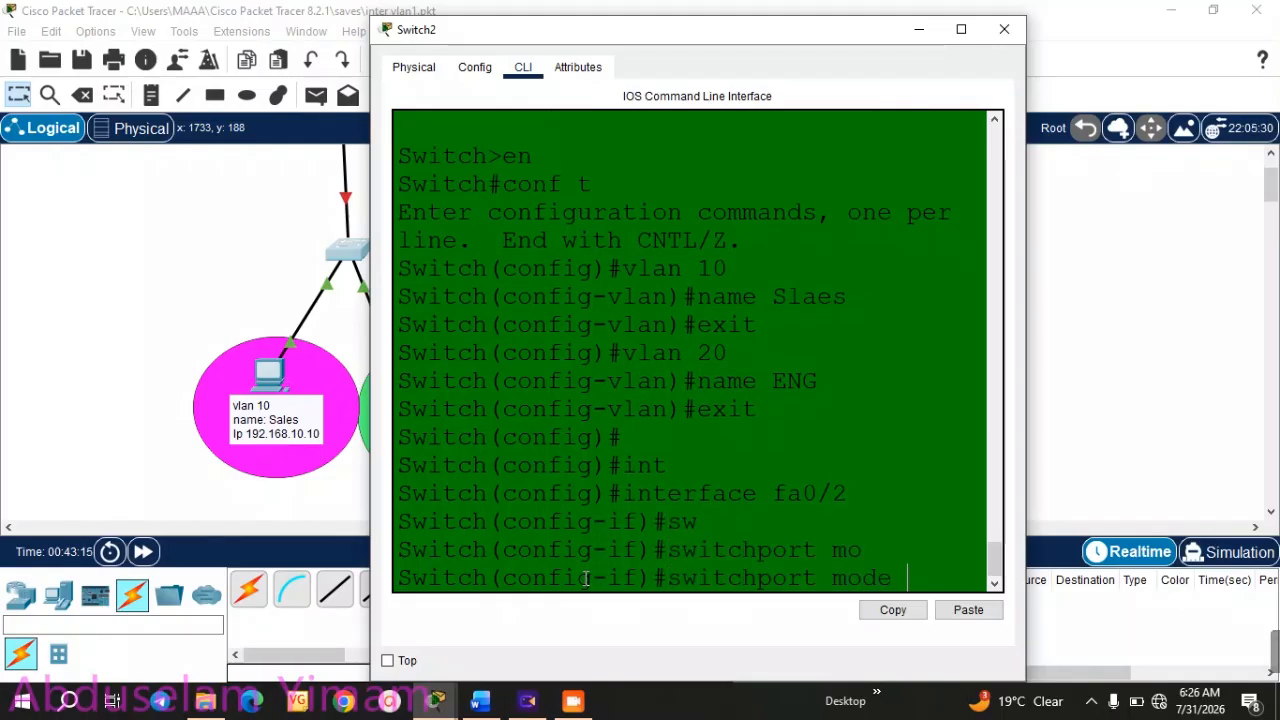
pyautogui.write('access')
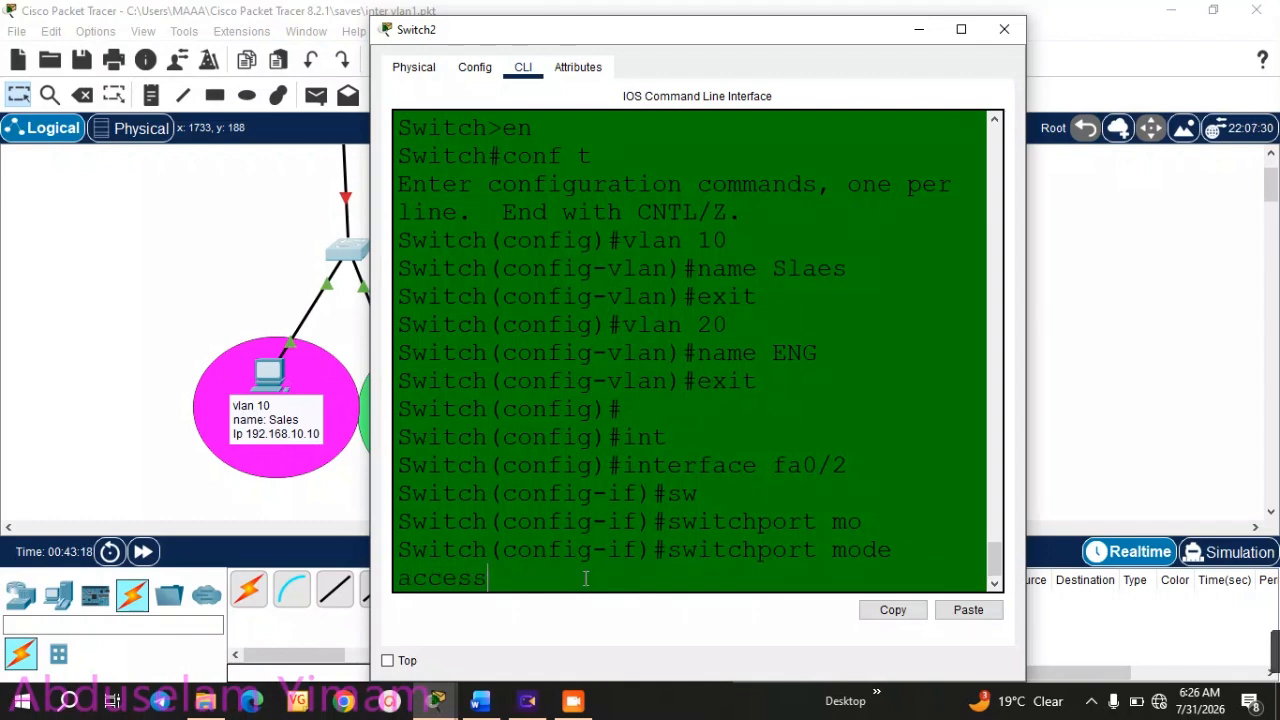
pyautogui.press('Return')
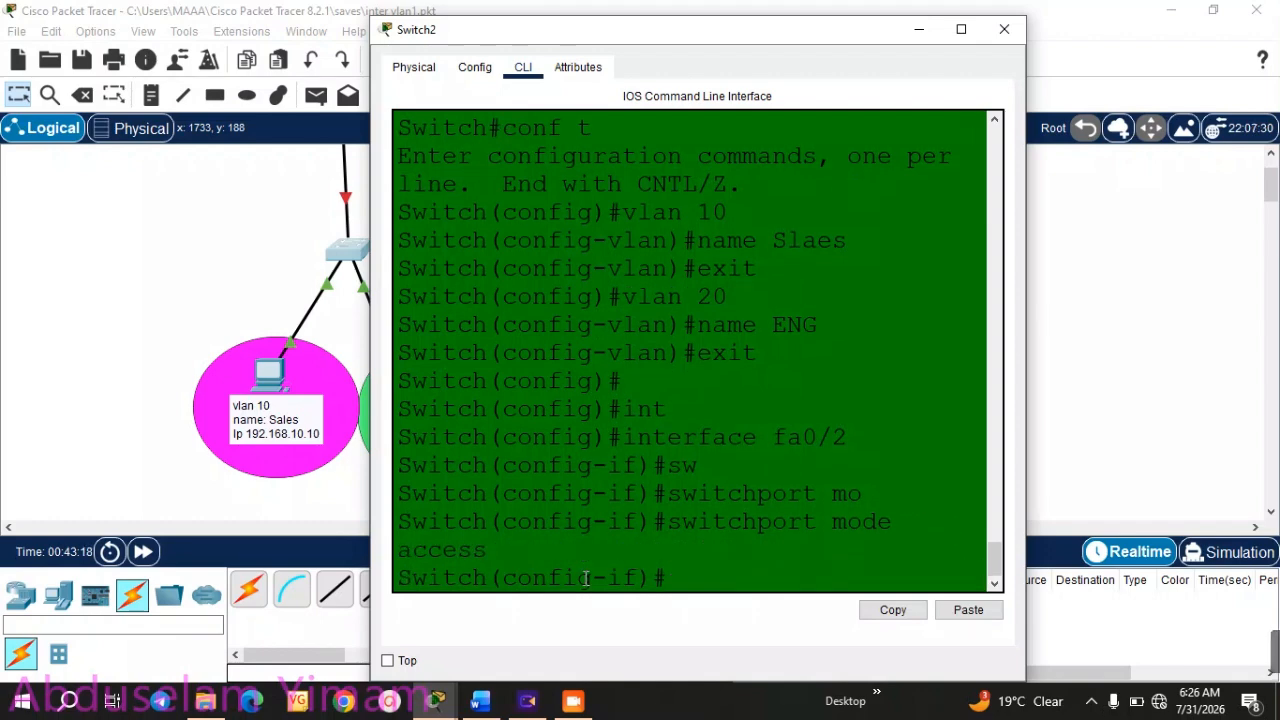
# - Assign interface fa0/2 to VLAN 10 with switchport access vlan 10 and exit interface configuration
pyautogui.write('sw')
pyautogui.press('Tab')
pyautogui.write('acc')
pyautogui.press('Tab')
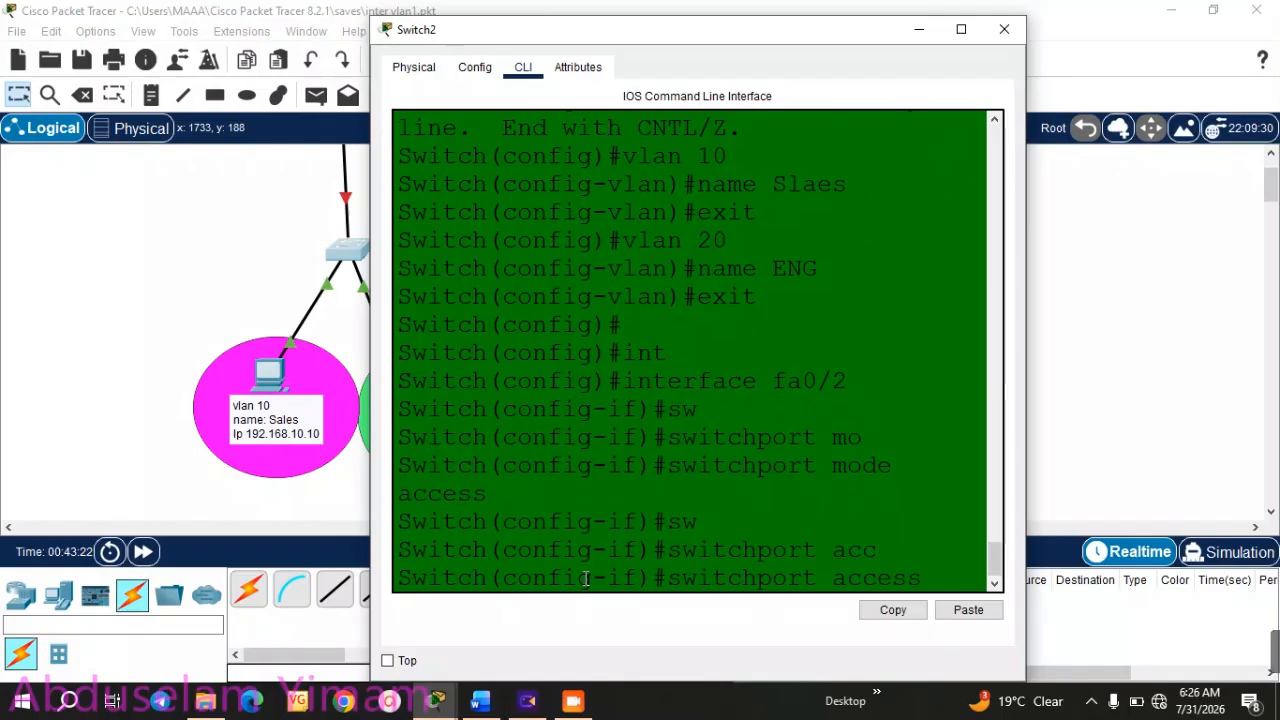
pyautogui.write('vlan 10')
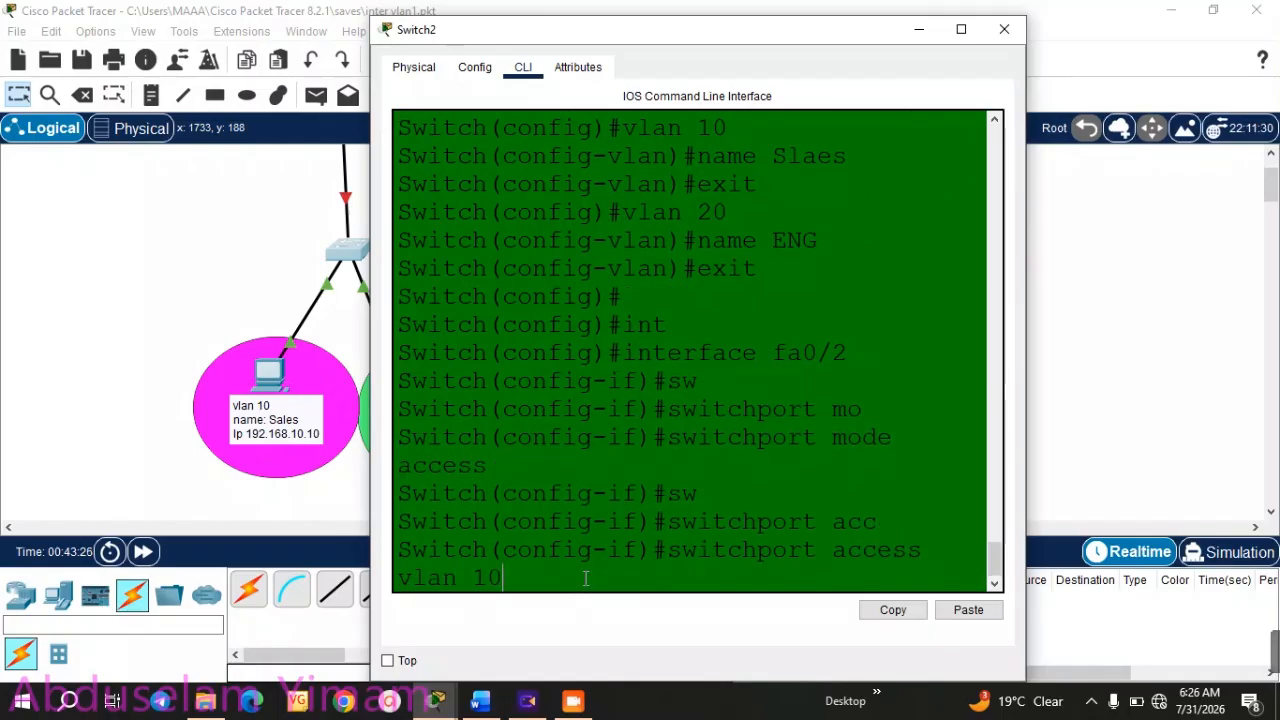
pyautogui.press('Return')
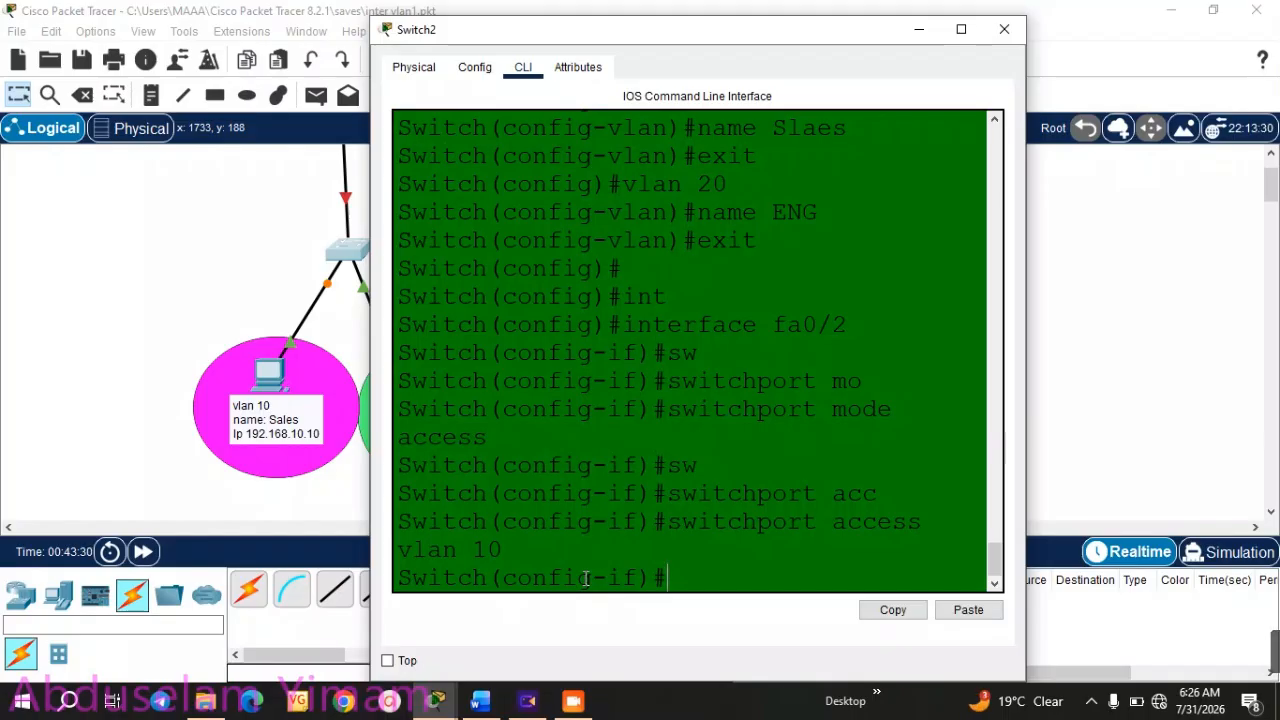
pyautogui.write('exit')
pyautogui.press('Return')
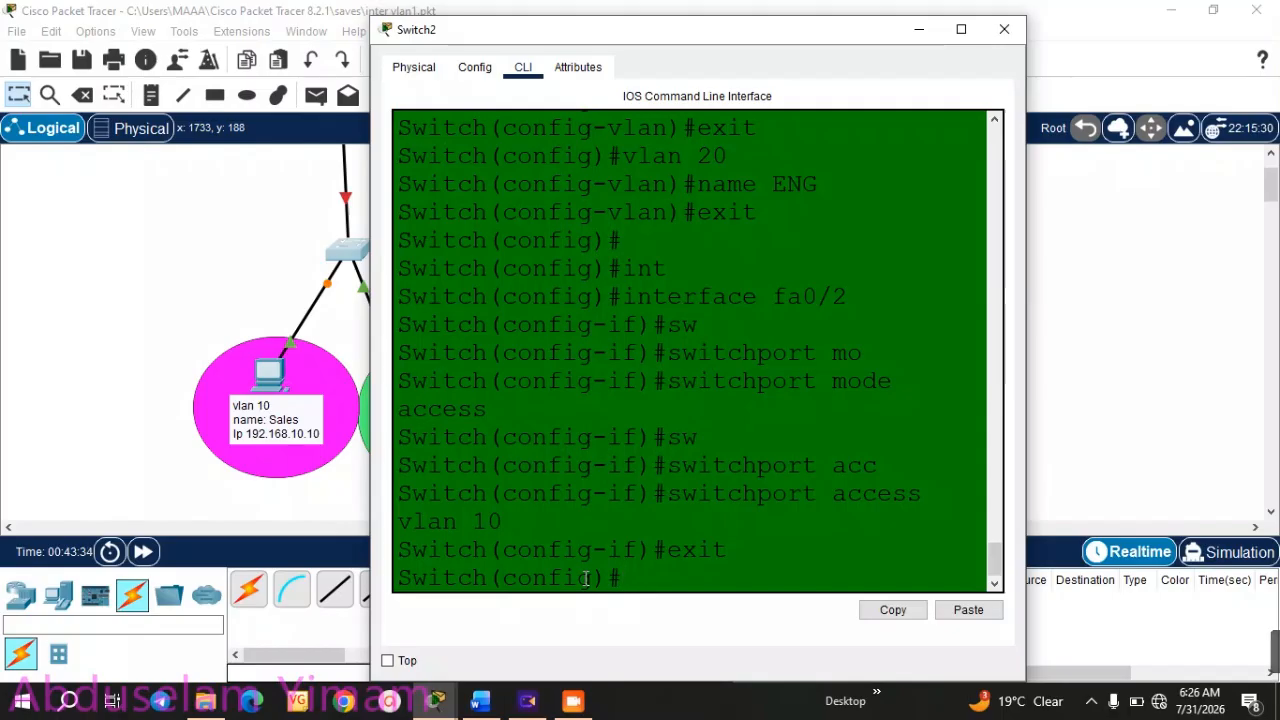
# - Check the left switch's port on the link to its VLAN 20 PC and enter configuration of interface fa0/10
pyautogui.write('int')
pyautogui.press('Tab')
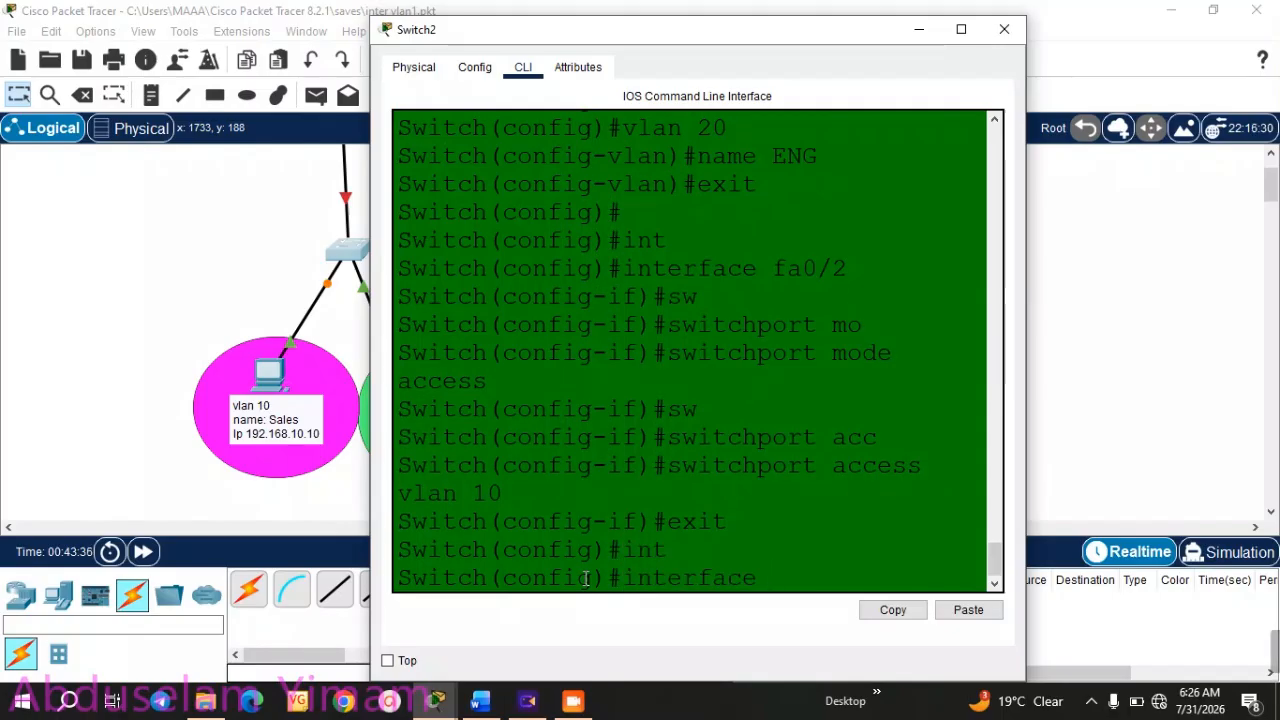
pyautogui.write('fa')
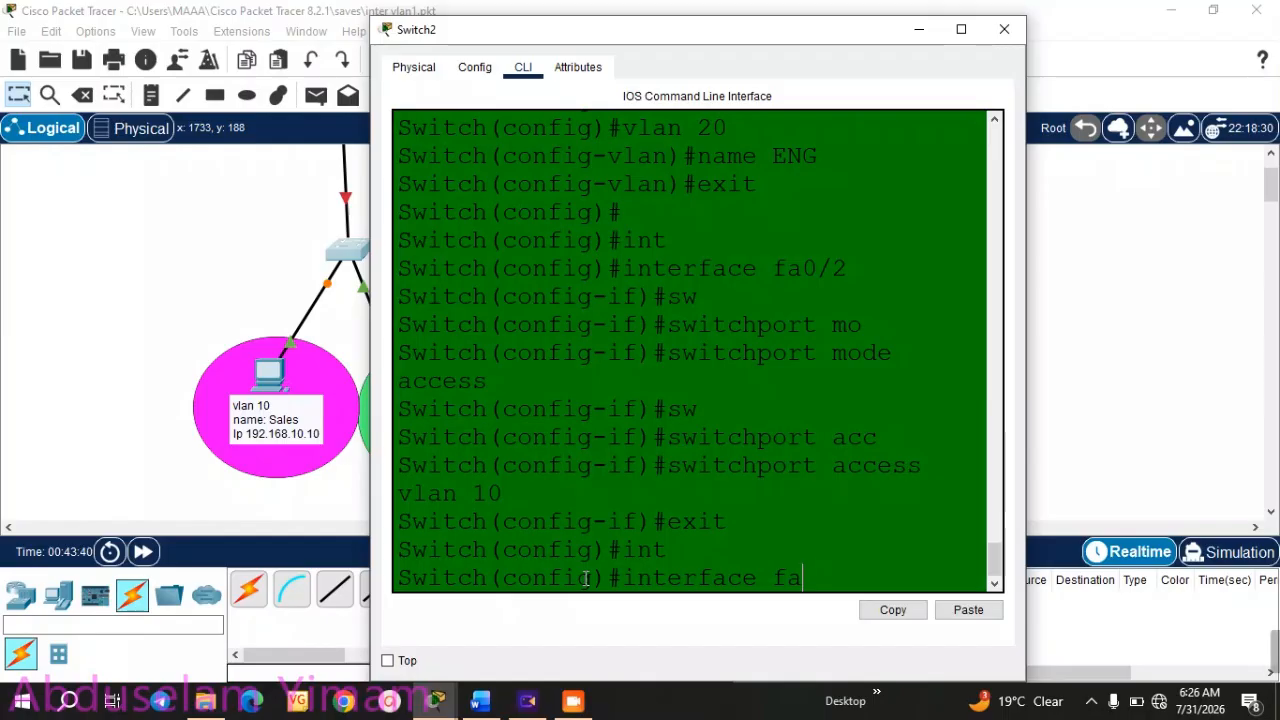
pyautogui.write('0/10')
pyautogui.click(110, 318)
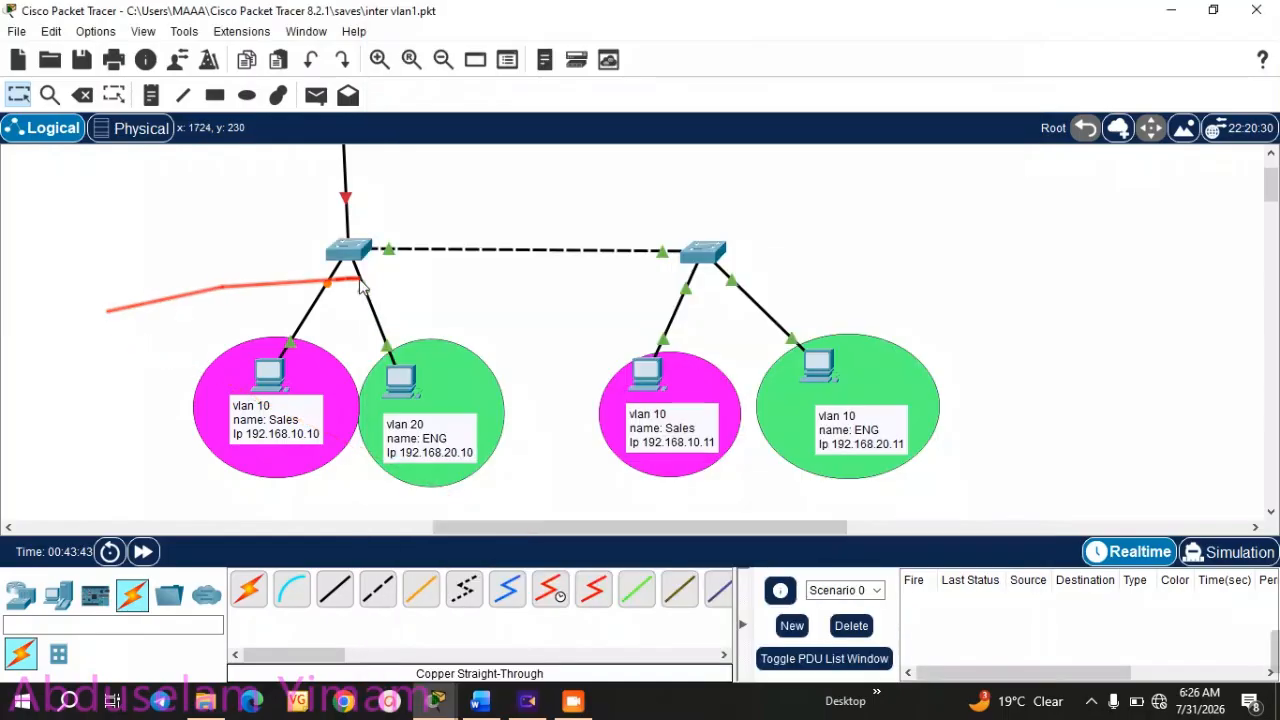
pyautogui.moveTo(366, 290)
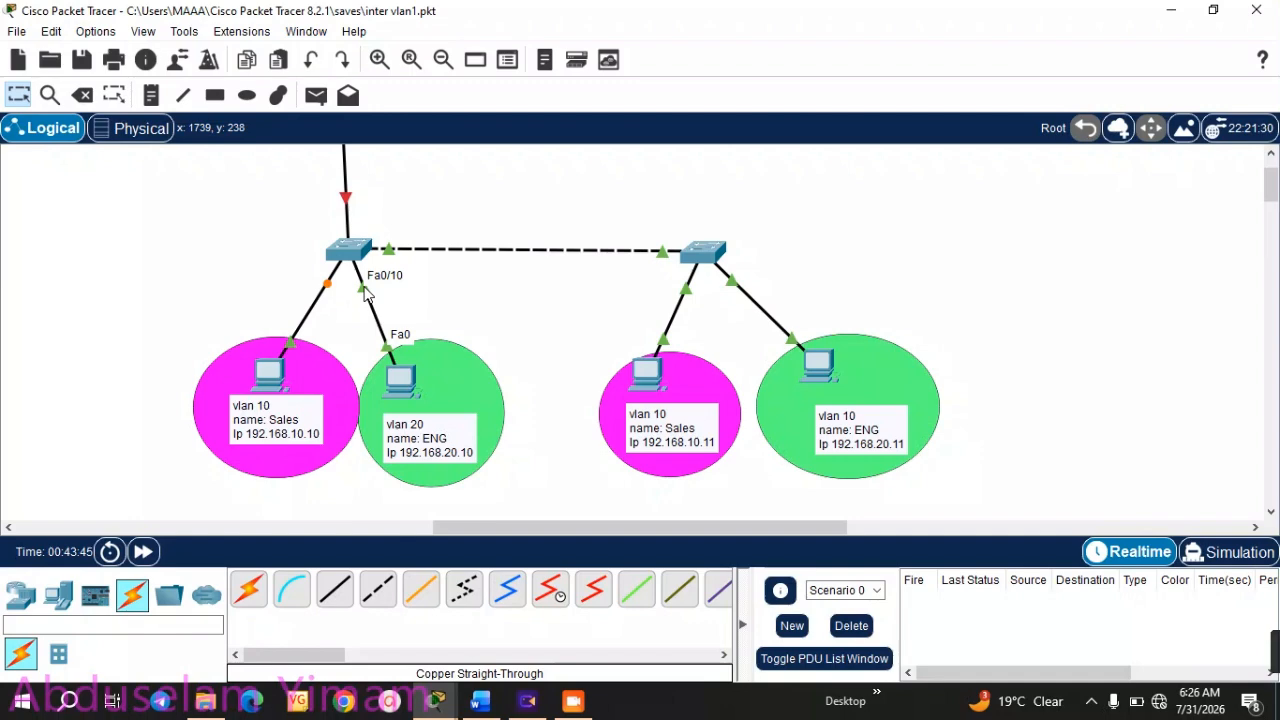
pyautogui.moveTo(435, 700)
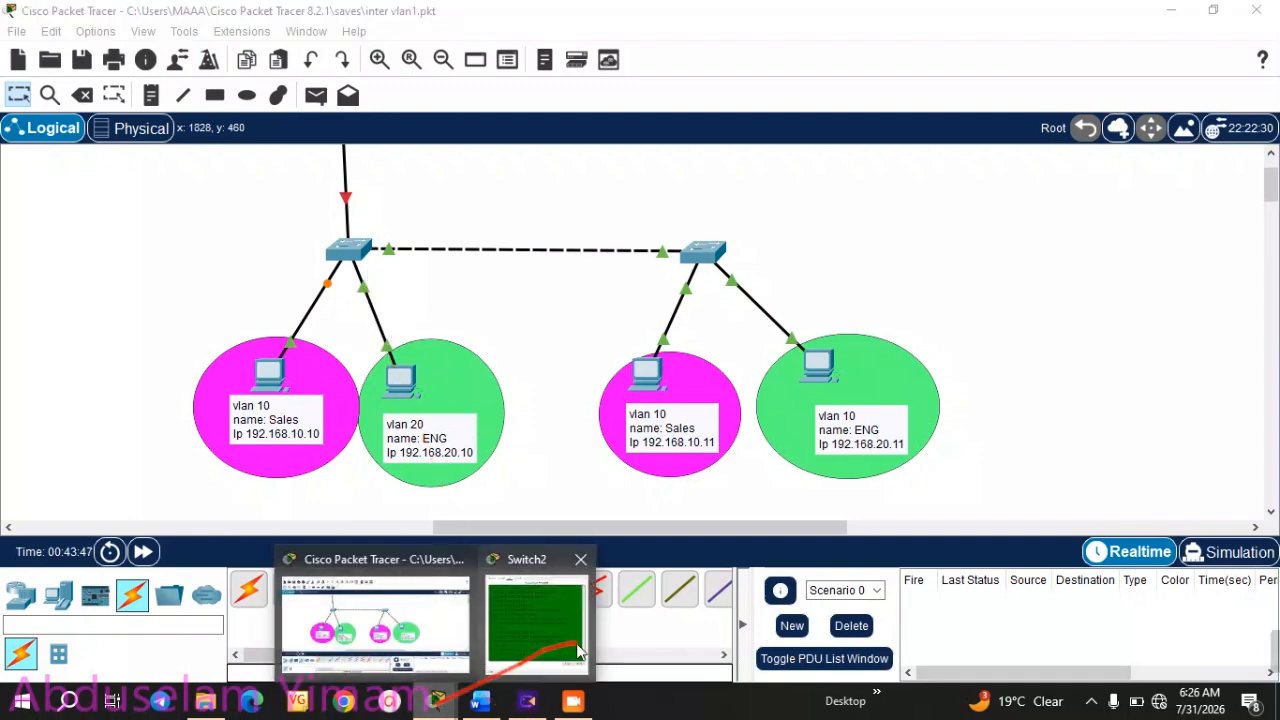
pyautogui.click(577, 650)
pyautogui.press('Return')
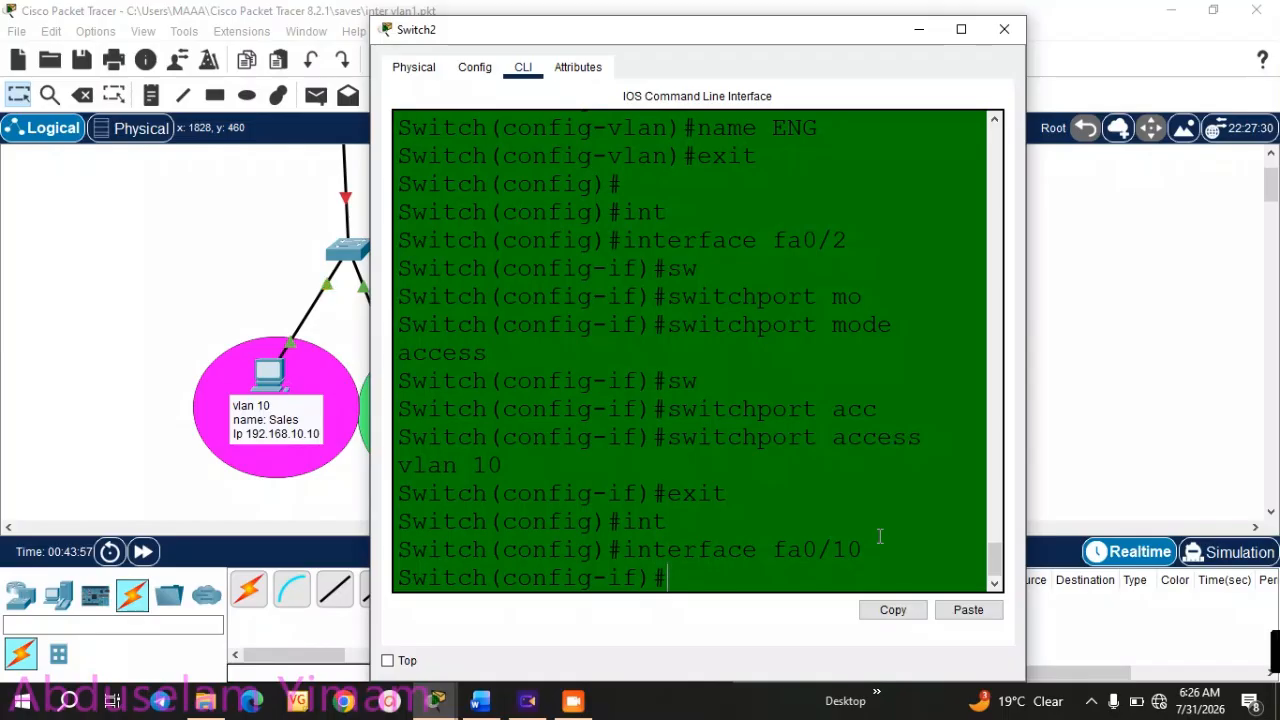
# - Set interface fa0/10 of the left switch to access mode with switchport mode access
pyautogui.write('sw')
pyautogui.press('Tab')
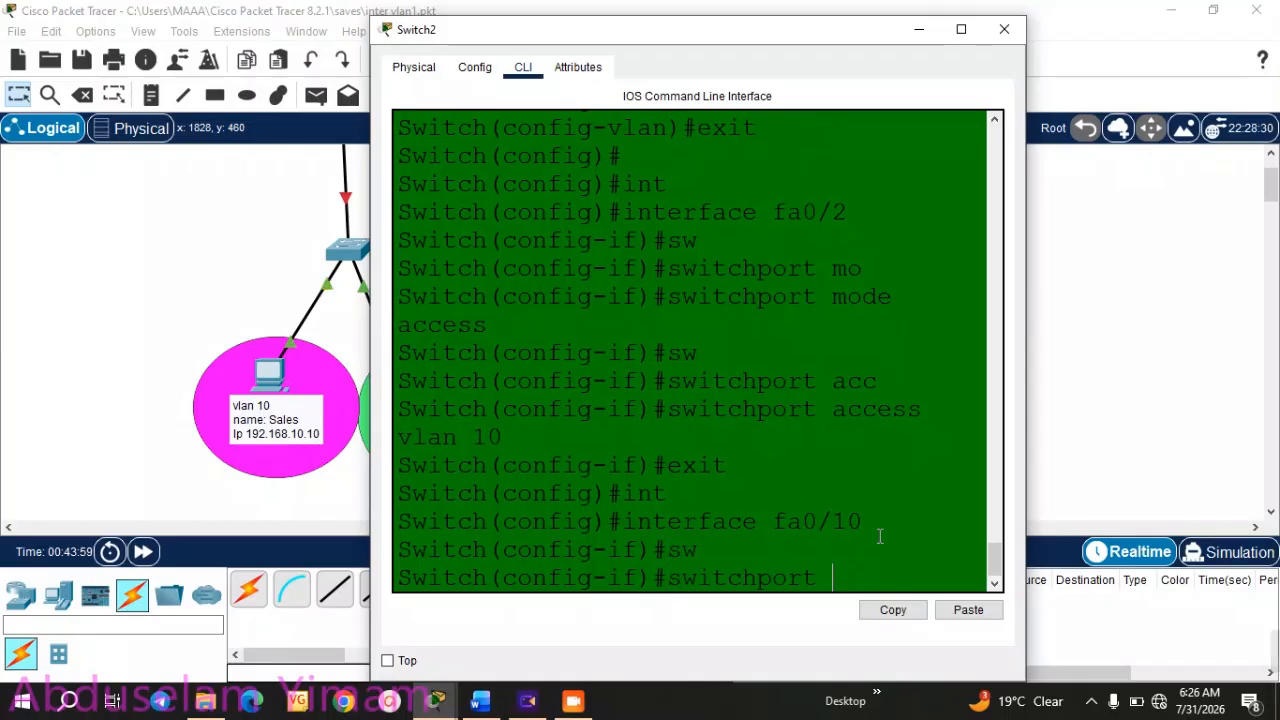
pyautogui.write('mode')
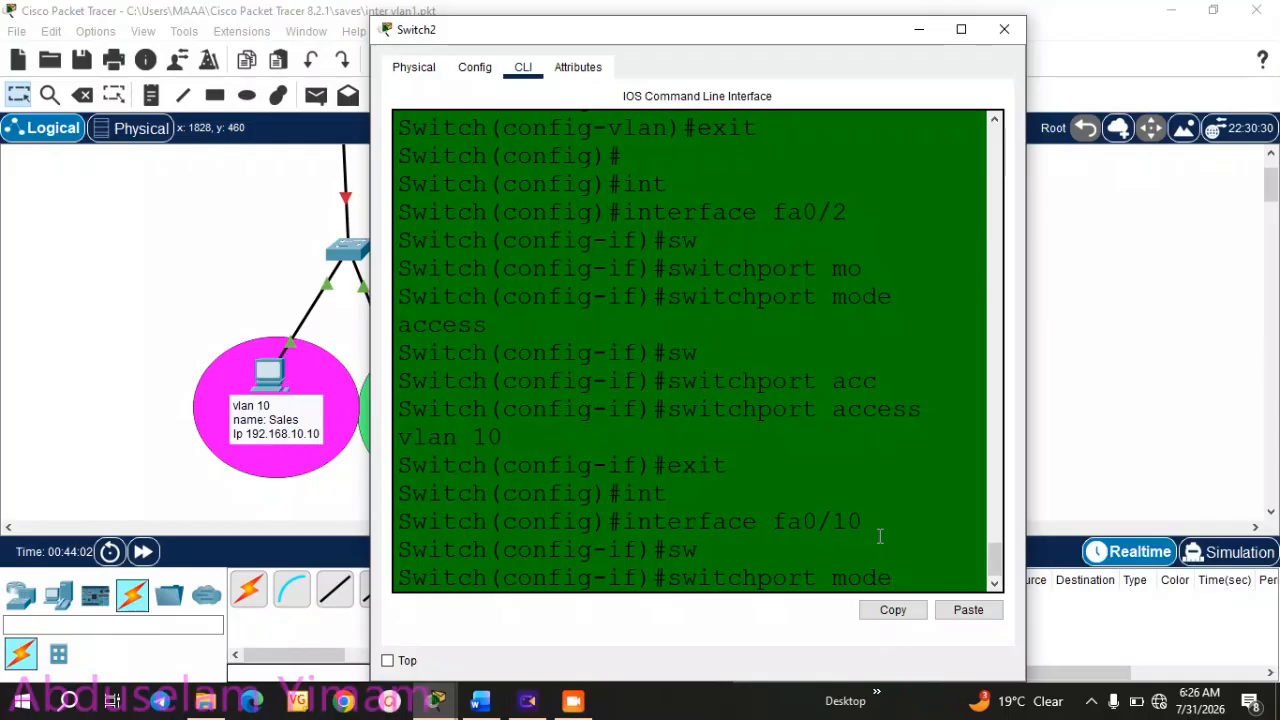
pyautogui.write(' access')
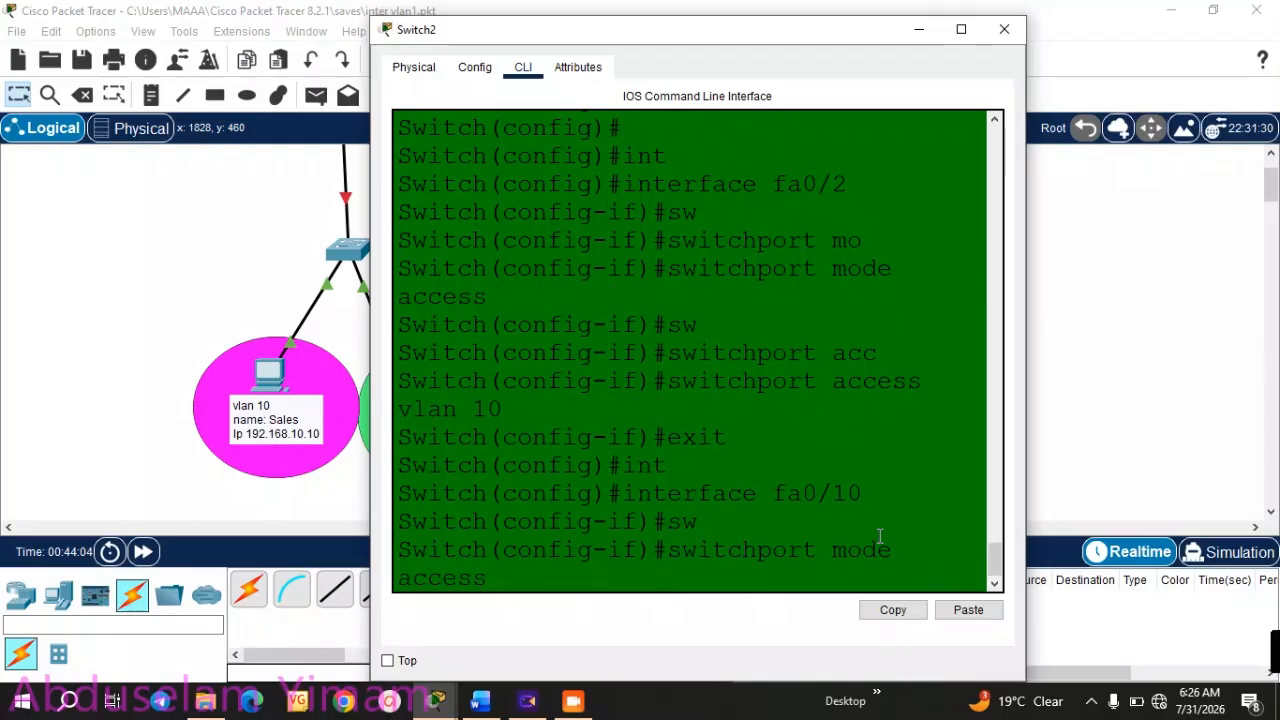
pyautogui.press('Return')
# - Assign interface fa0/10 to VLAN 20 with switchport access vlan 20 and return to global configuration mode
pyautogui.write('sw')
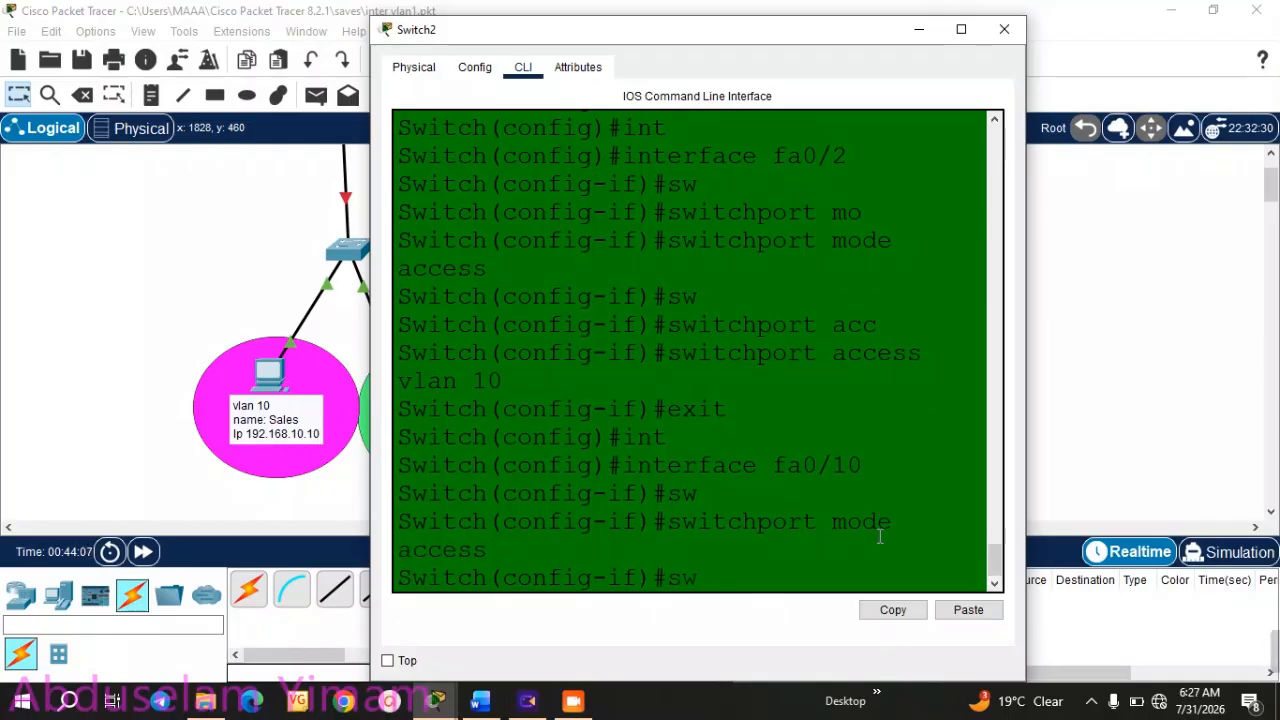
pyautogui.press('Tab')
pyautogui.write('acc')
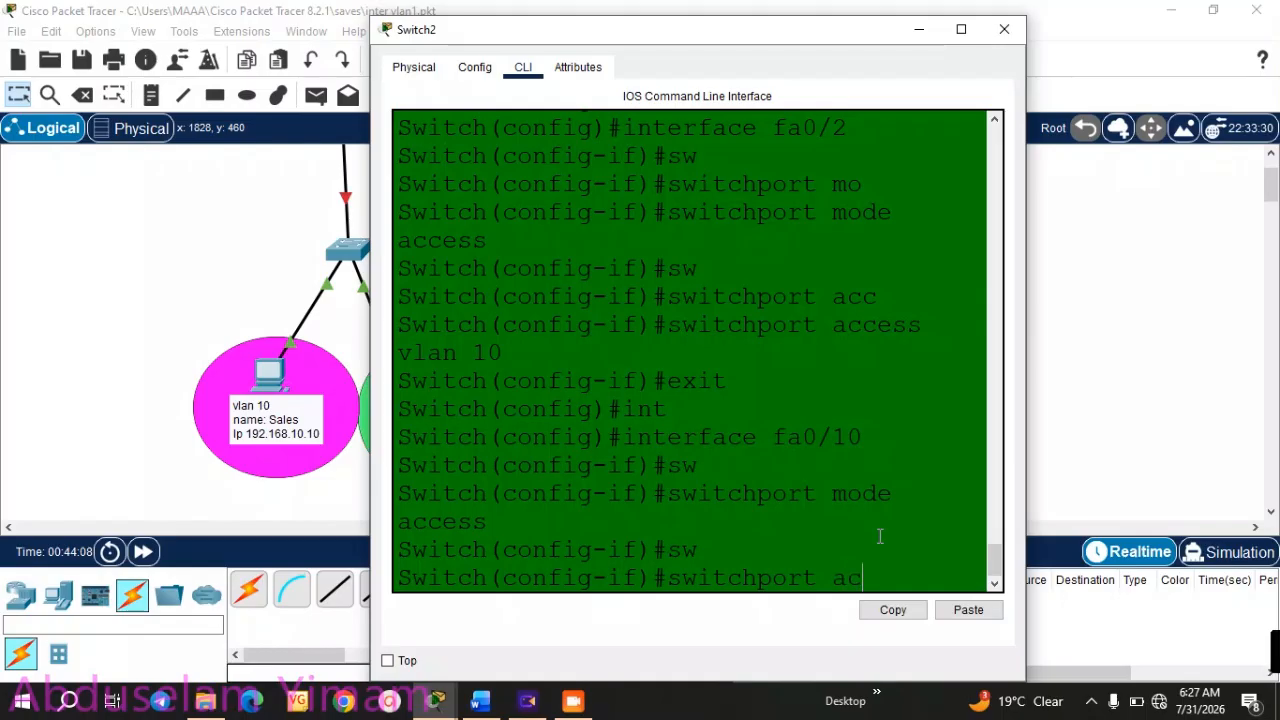
pyautogui.press('Tab')
pyautogui.write('v')
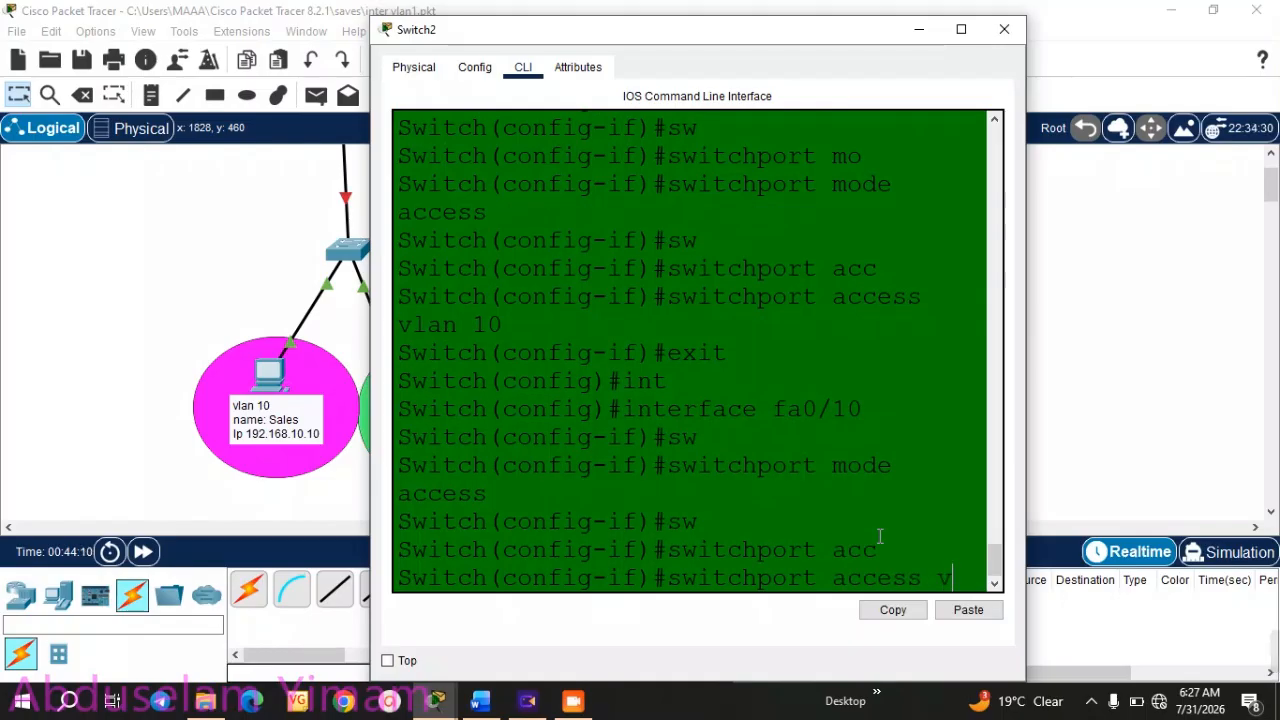
pyautogui.write('lan 20')
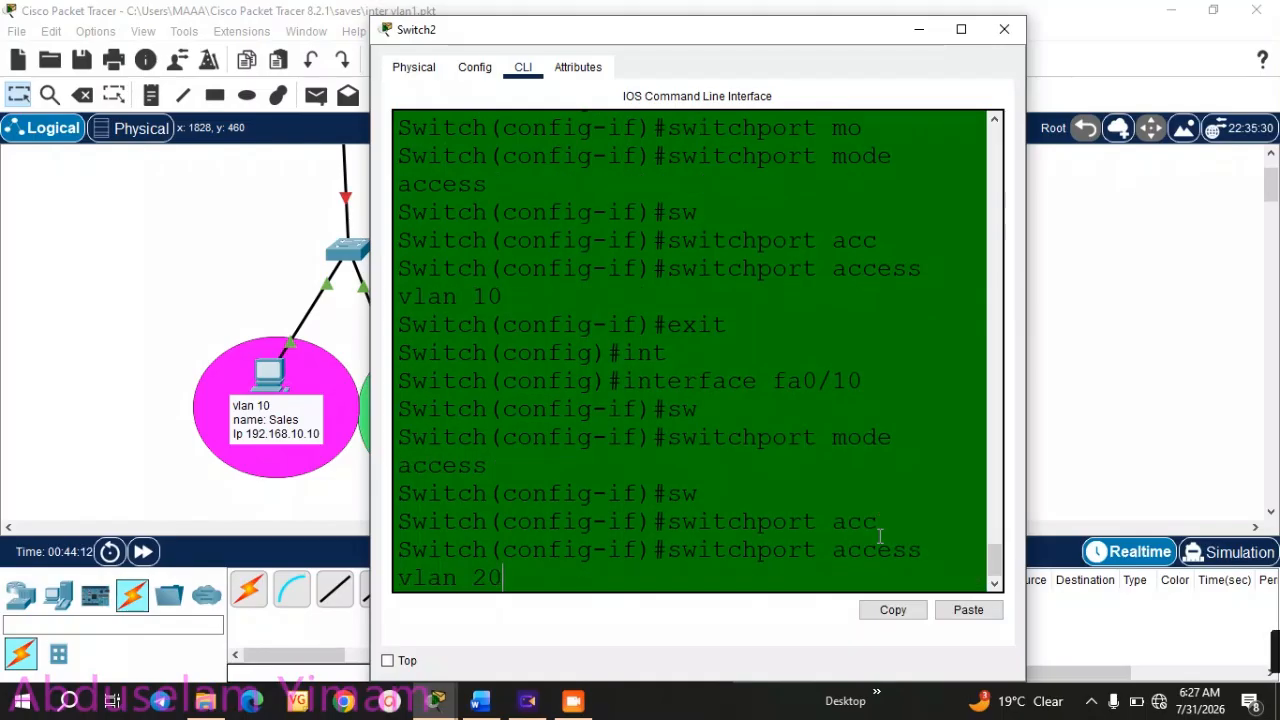
pyautogui.press('Return')
pyautogui.press('Return')
pyautogui.write('e')
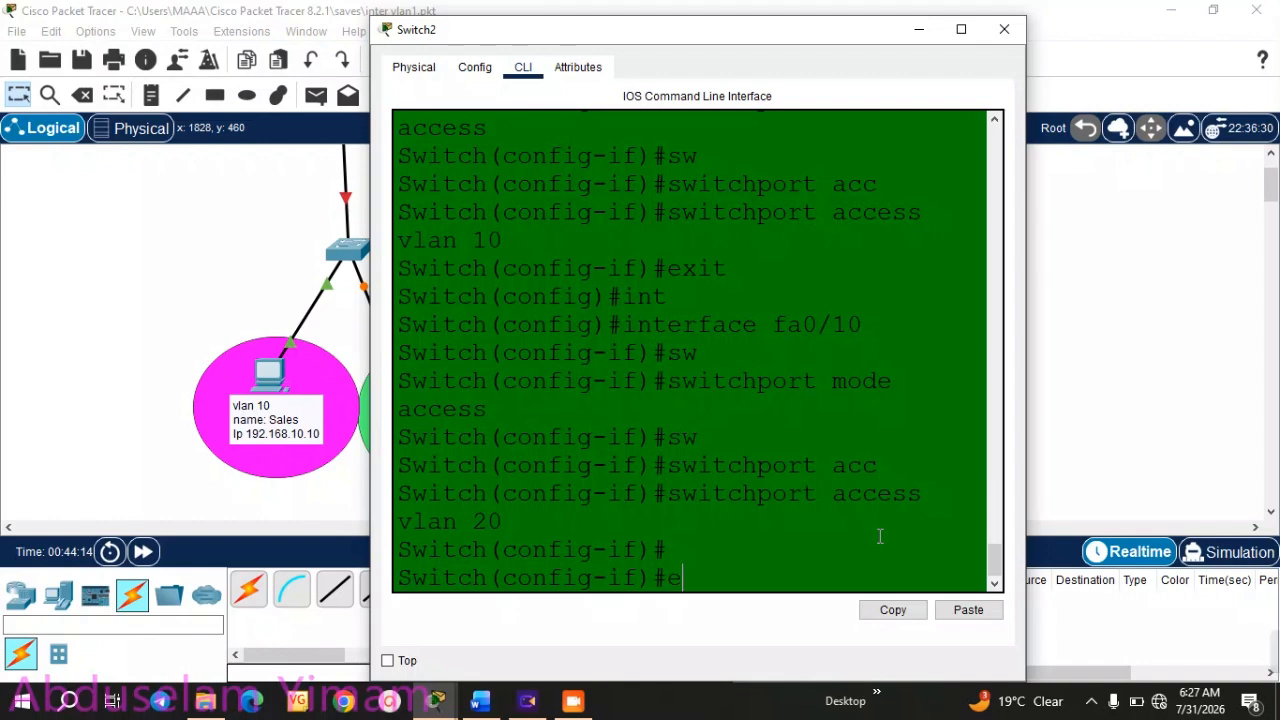
pyautogui.write('xit')
pyautogui.press('Return')
pyautogui.press('Return')
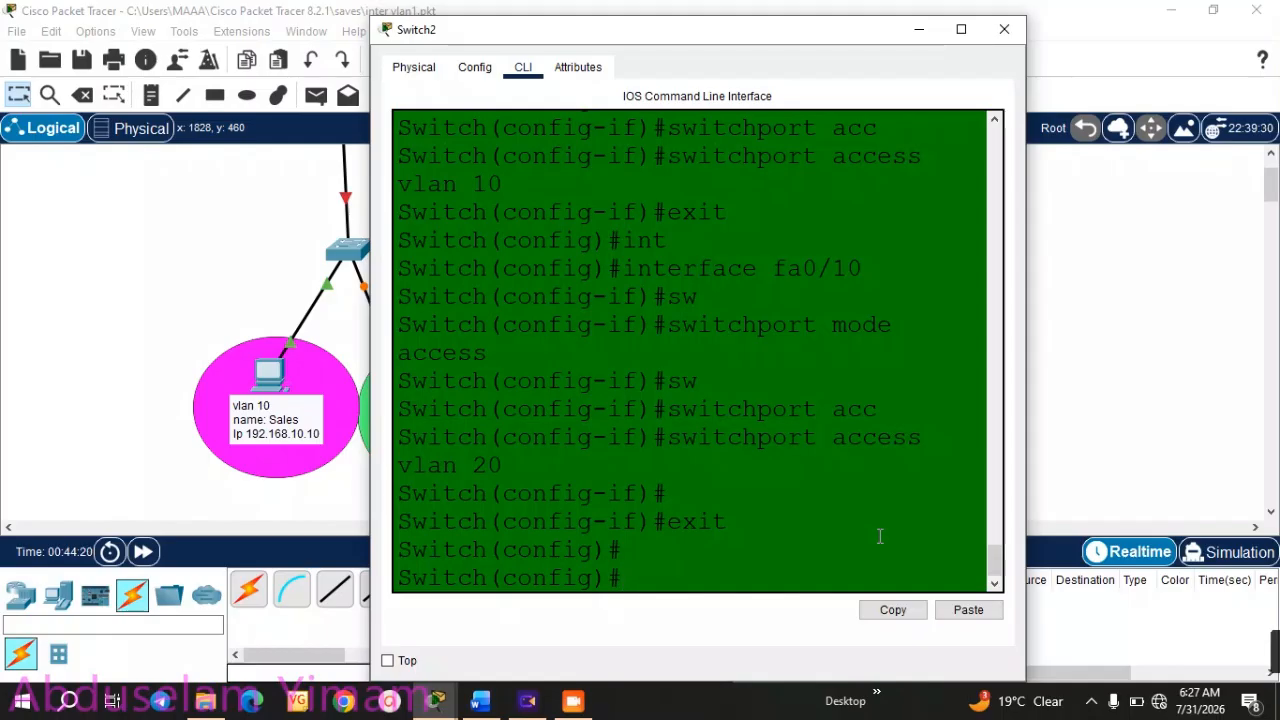
# - Check the left switch's port towards the right switch and try to enter configuration of interface gig0/0
pyautogui.write('int')
pyautogui.press('Tab')
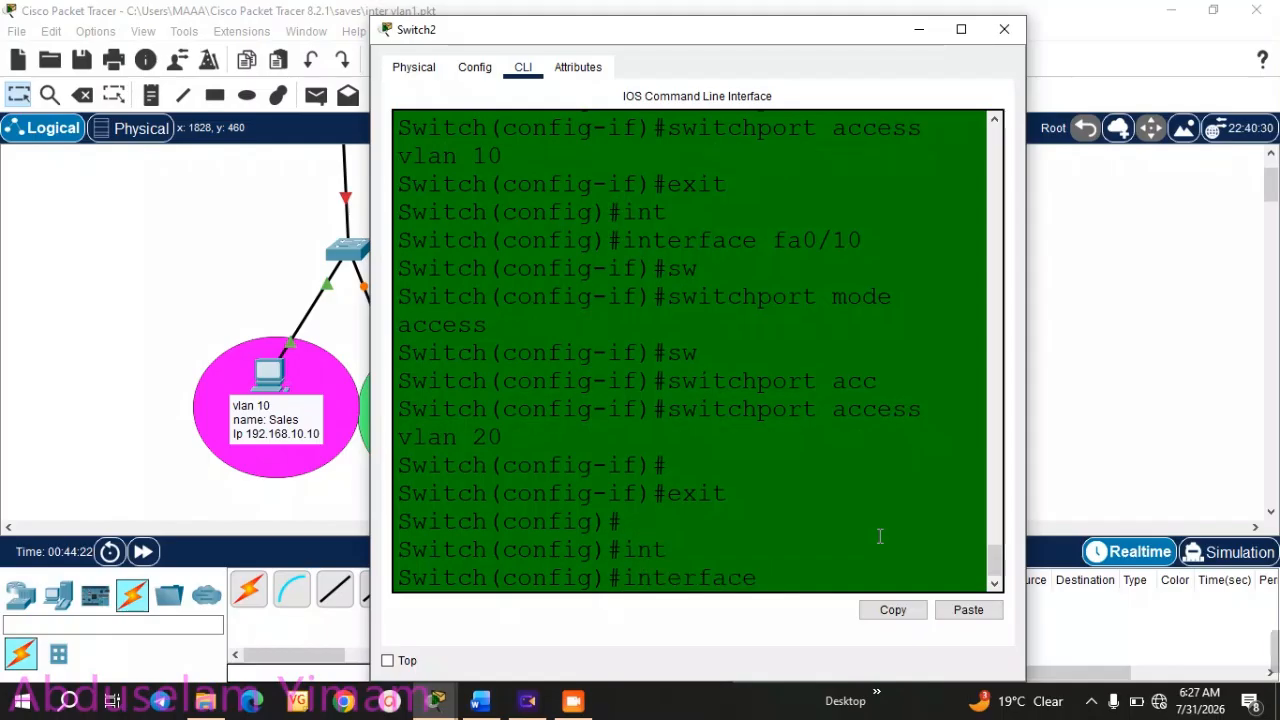
pyautogui.click(114, 312)
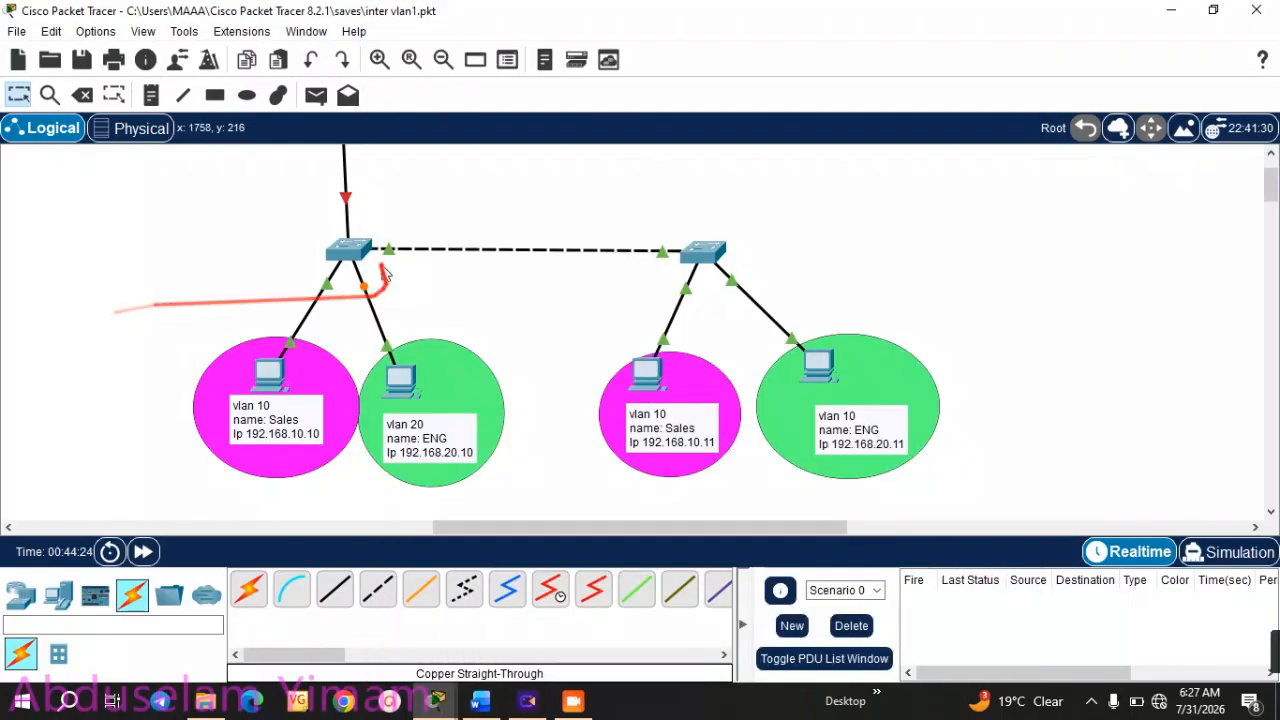
pyautogui.moveTo(390, 257)
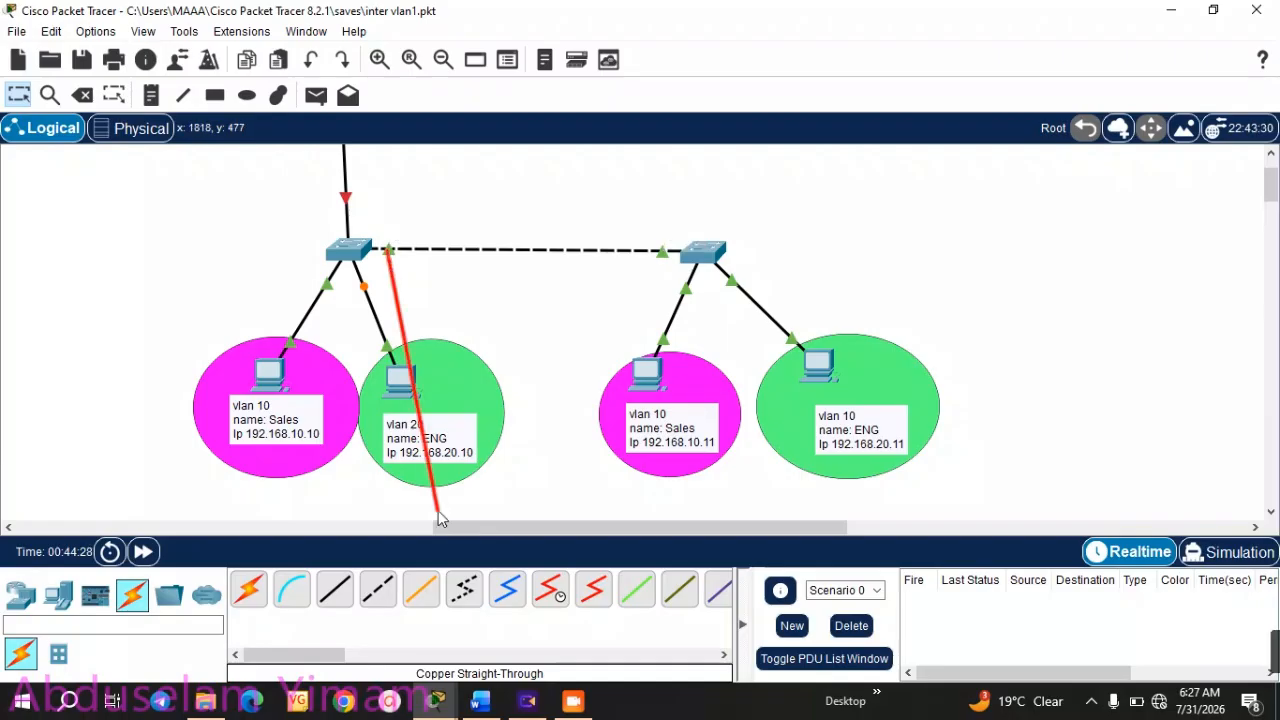
pyautogui.moveTo(442, 705)
pyautogui.click(534, 614)
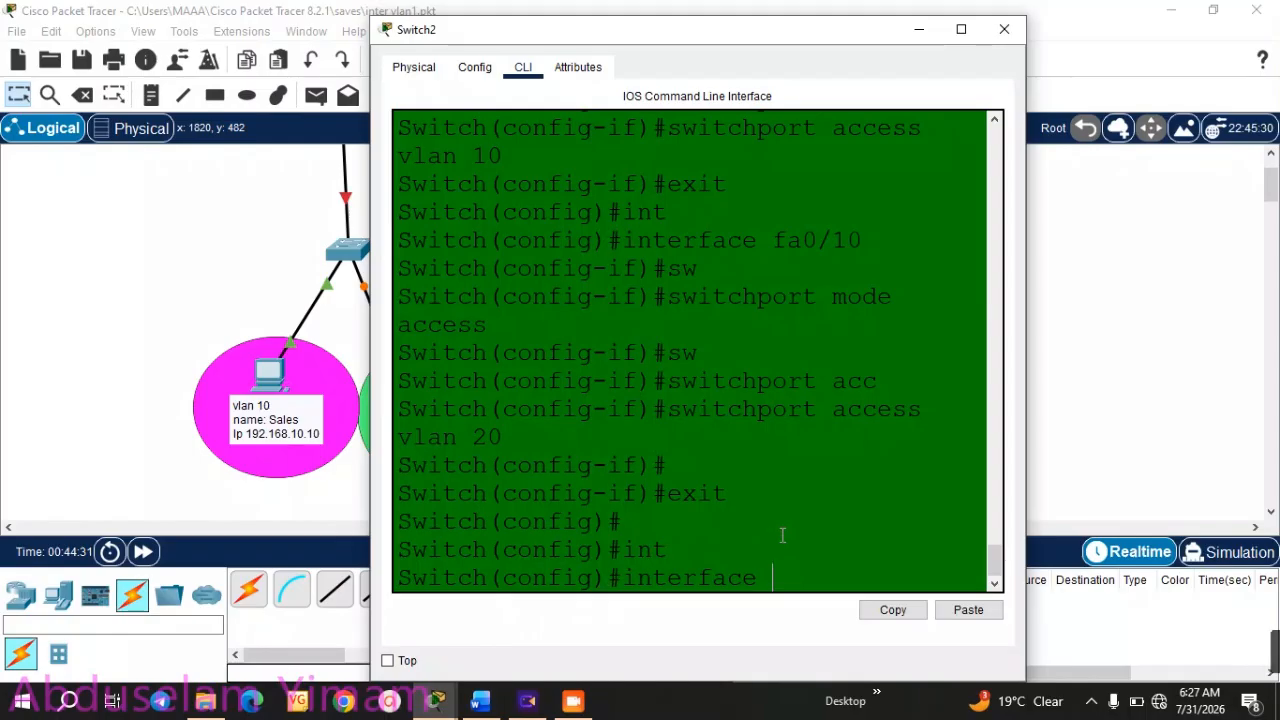
pyautogui.write('gig0/0')
pyautogui.press('Return')
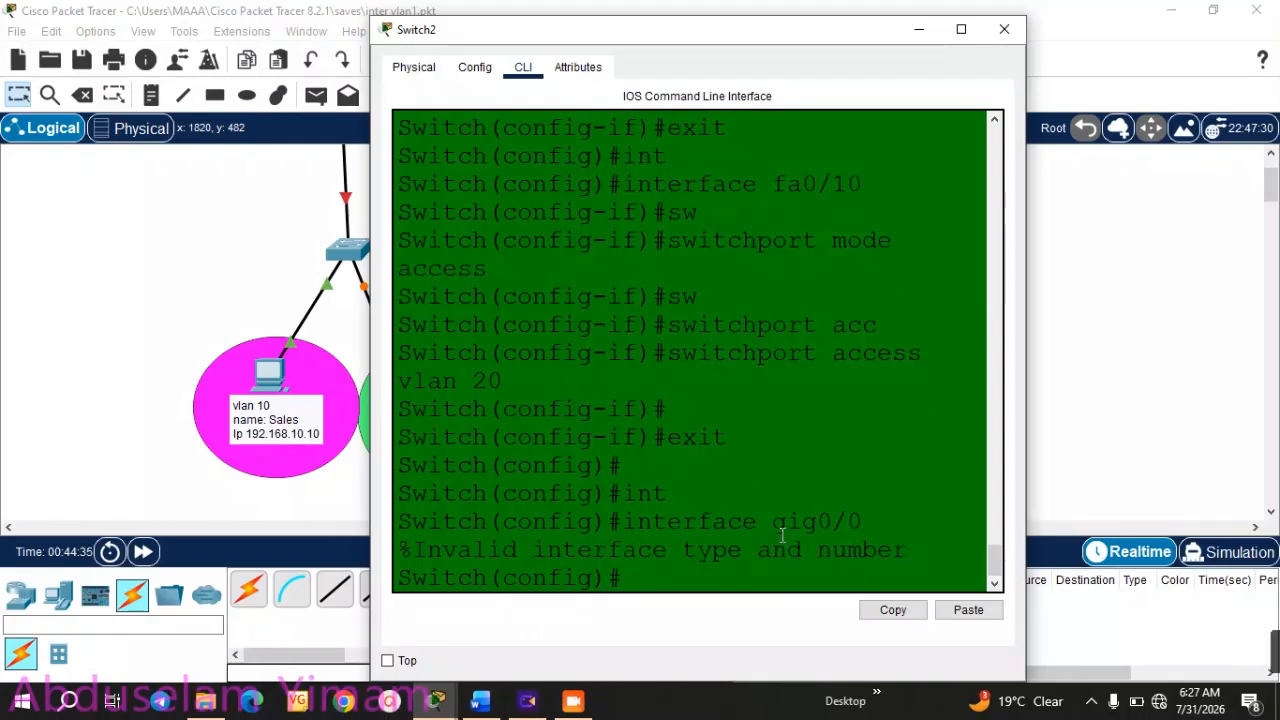
pyautogui.write('sw')
pyautogui.press('Tab')
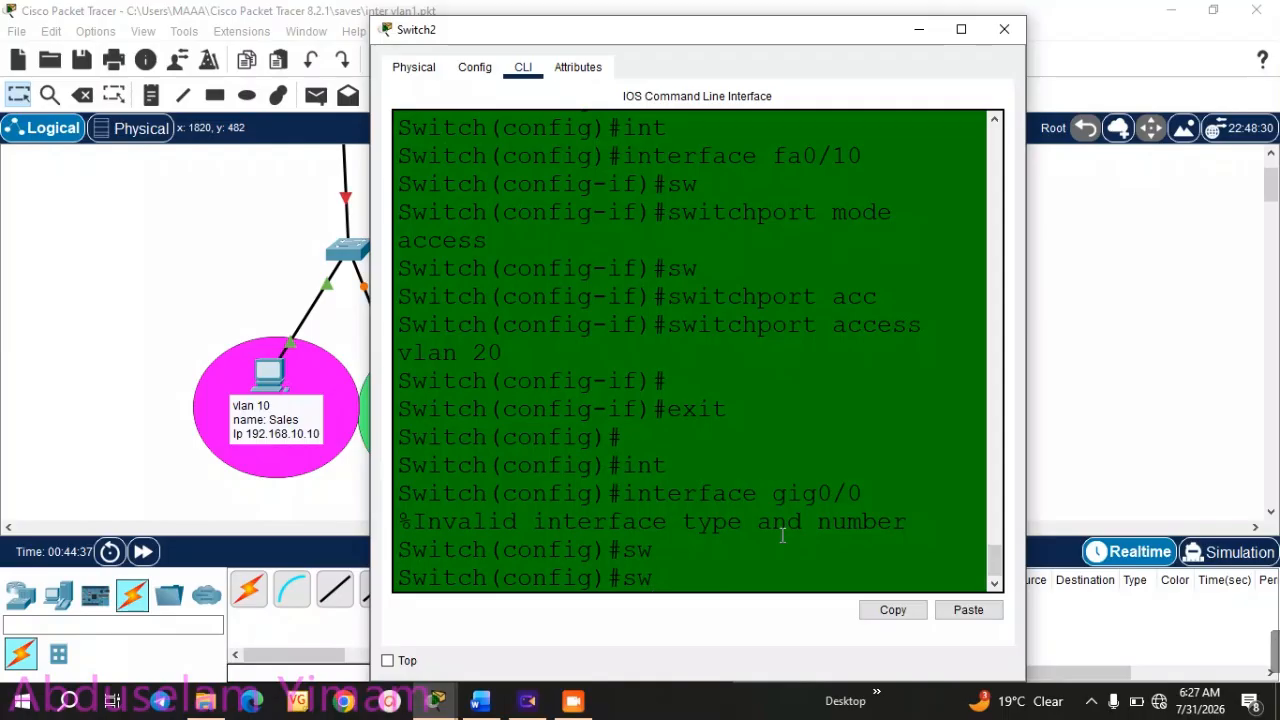
pyautogui.press('Tab')
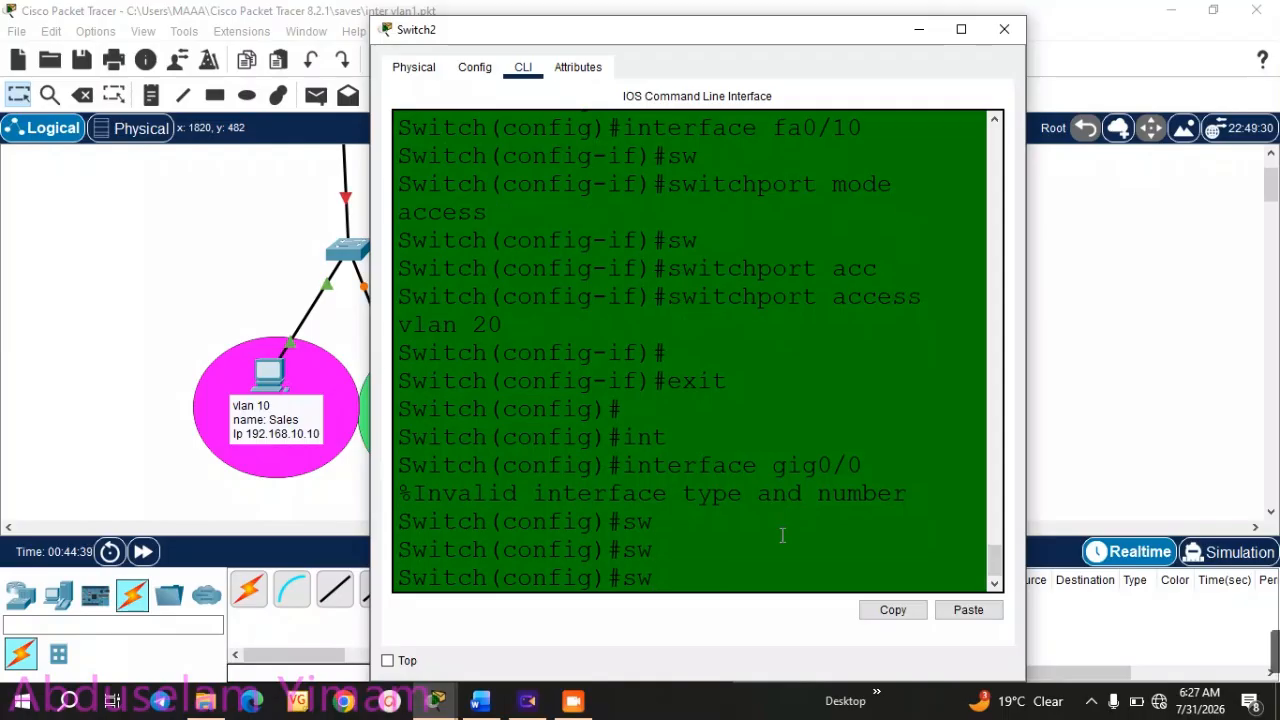
pyautogui.press('BackSpace')
pyautogui.press('BackSpace')
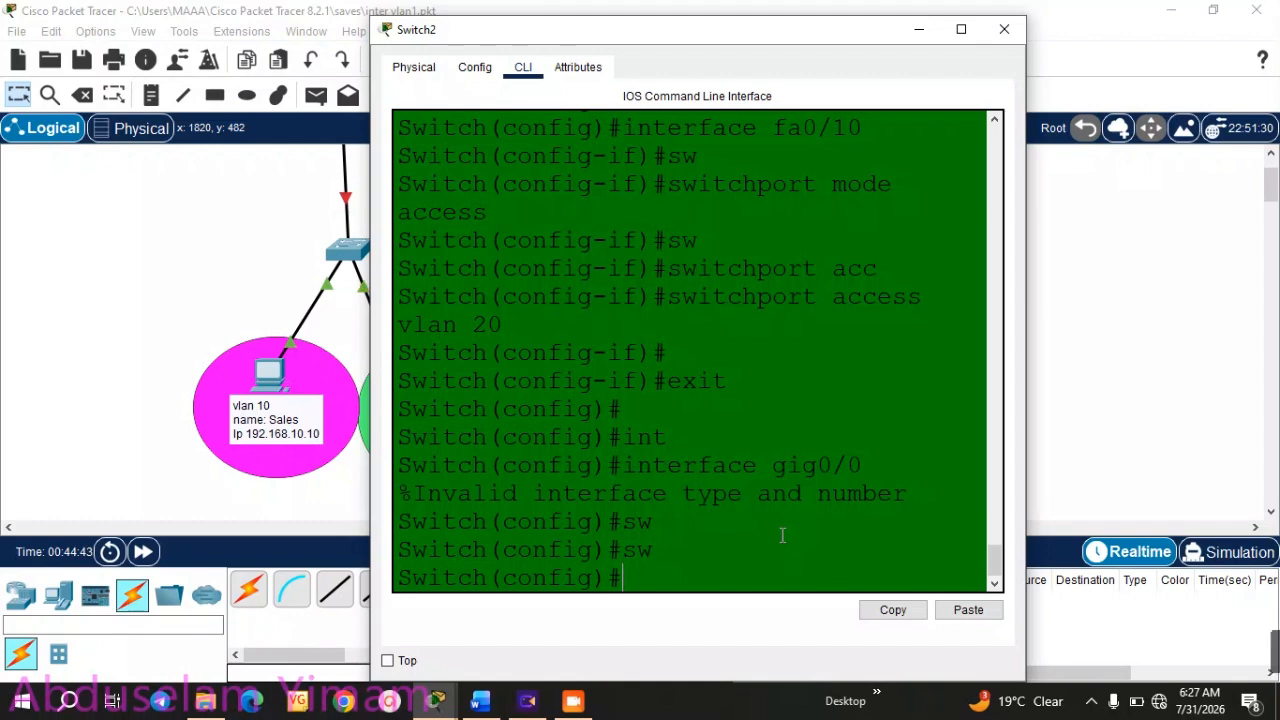
pyautogui.write('sw')
pyautogui.press('Up')
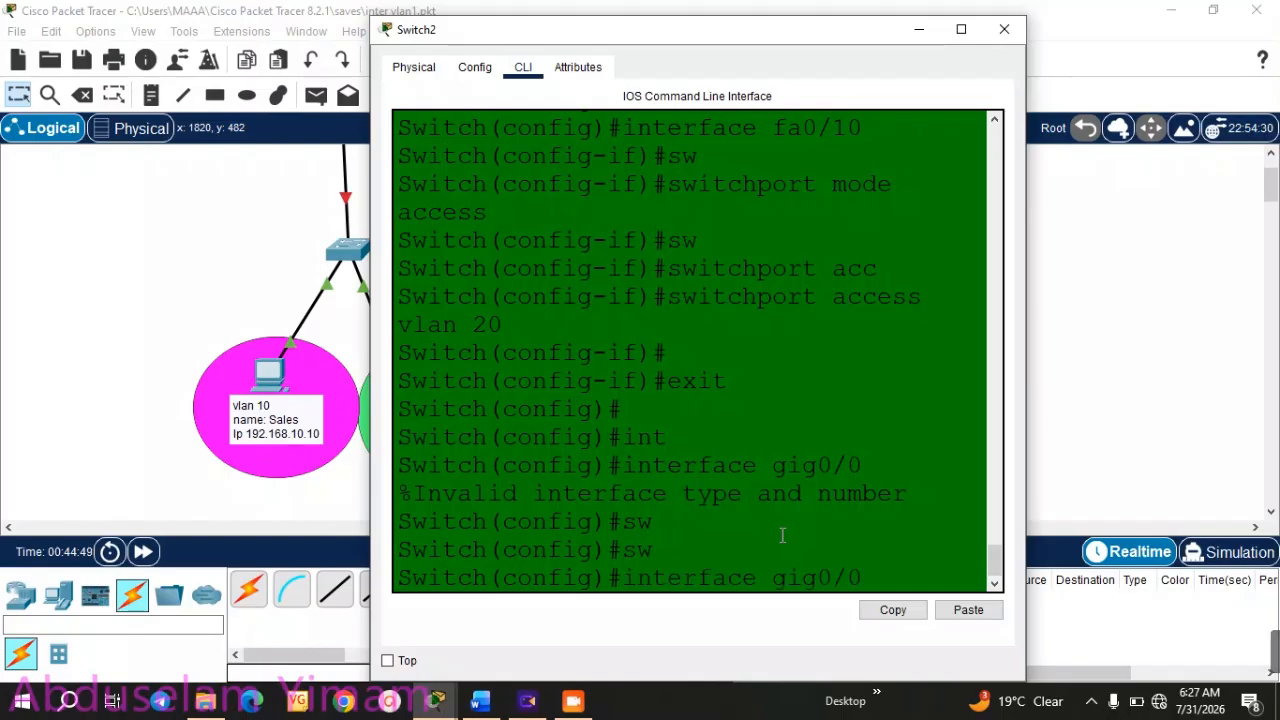
pyautogui.press('Up')
pyautogui.press('Up')
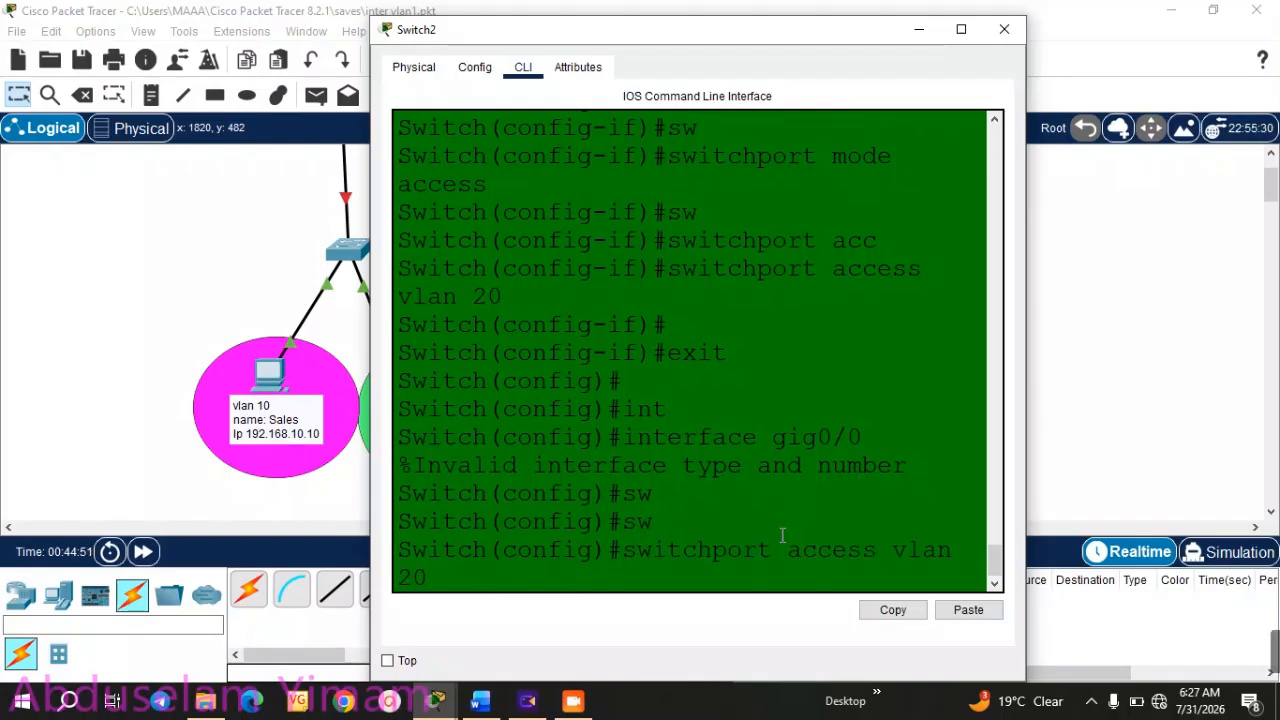
pyautogui.press('Up')
pyautogui.press('Down')
pyautogui.press('Down')
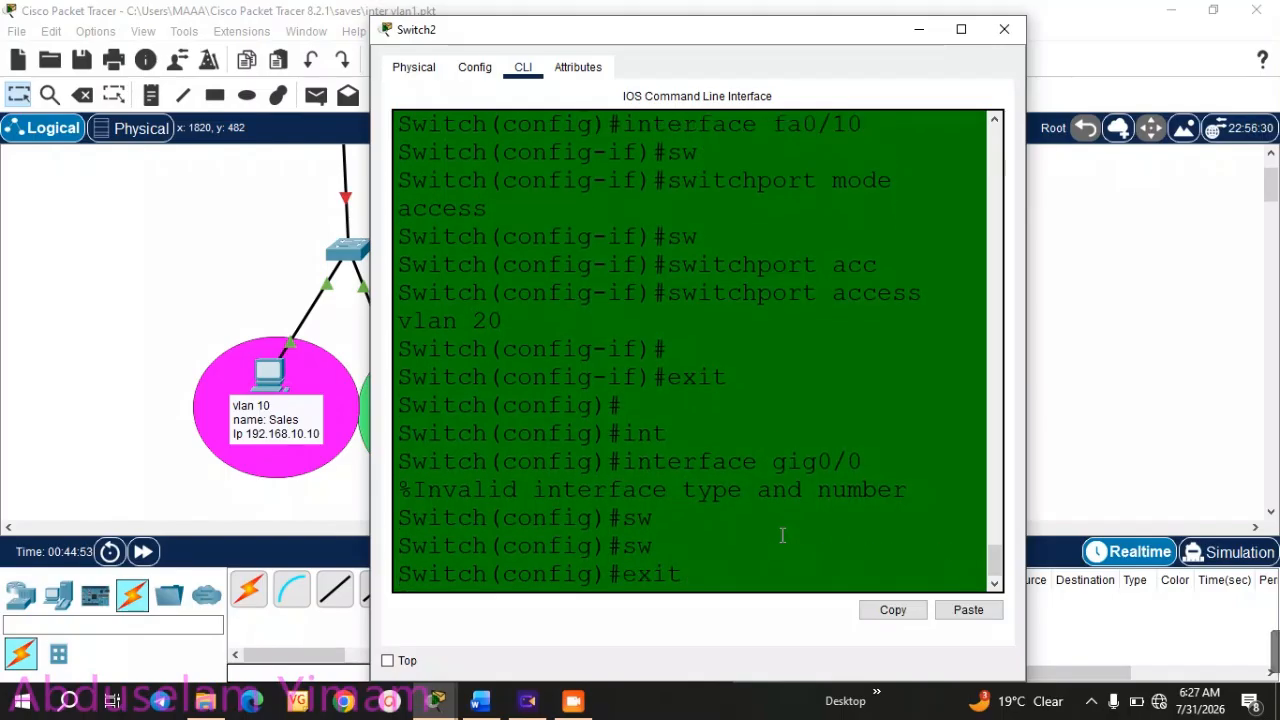
pyautogui.press('BackSpace')
pyautogui.press('BackSpace')
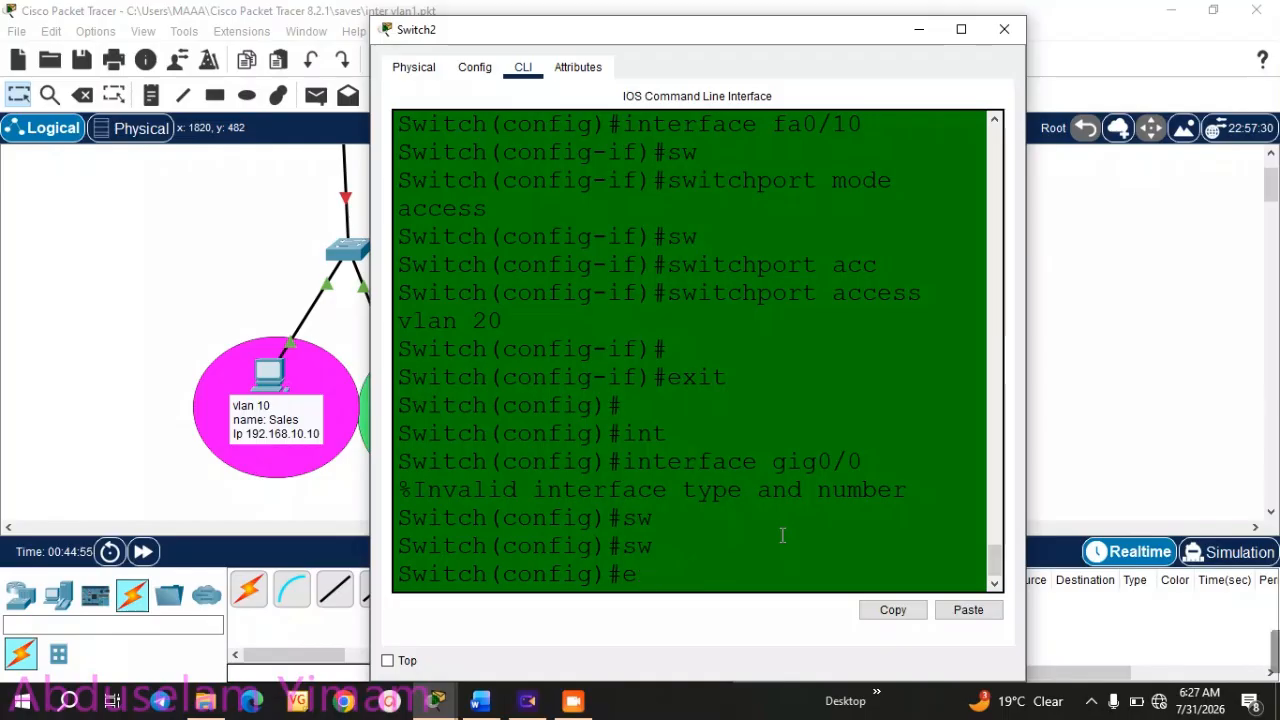
# - Enter interface configuration for gig0/1 on the left switch, the port of the link to the right switch
pyautogui.write('int')
pyautogui.press('Tab')
pyautogui.write('gig0/')
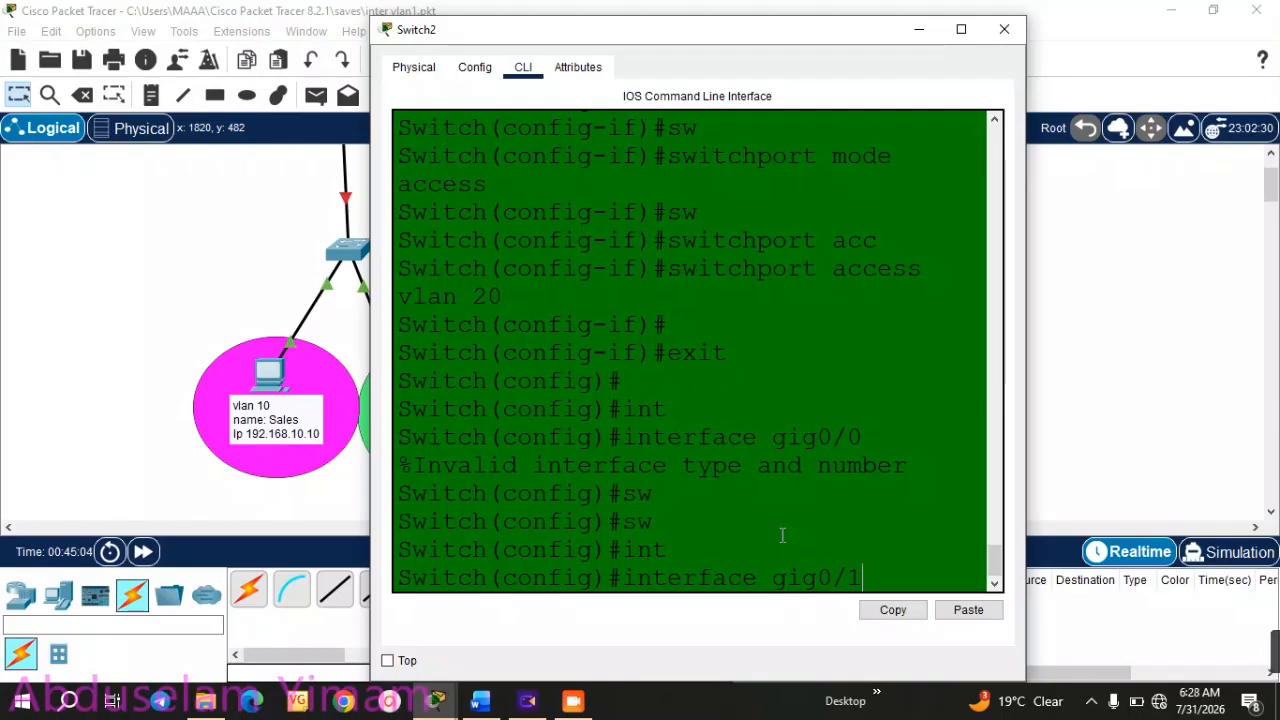
pyautogui.press('Return')
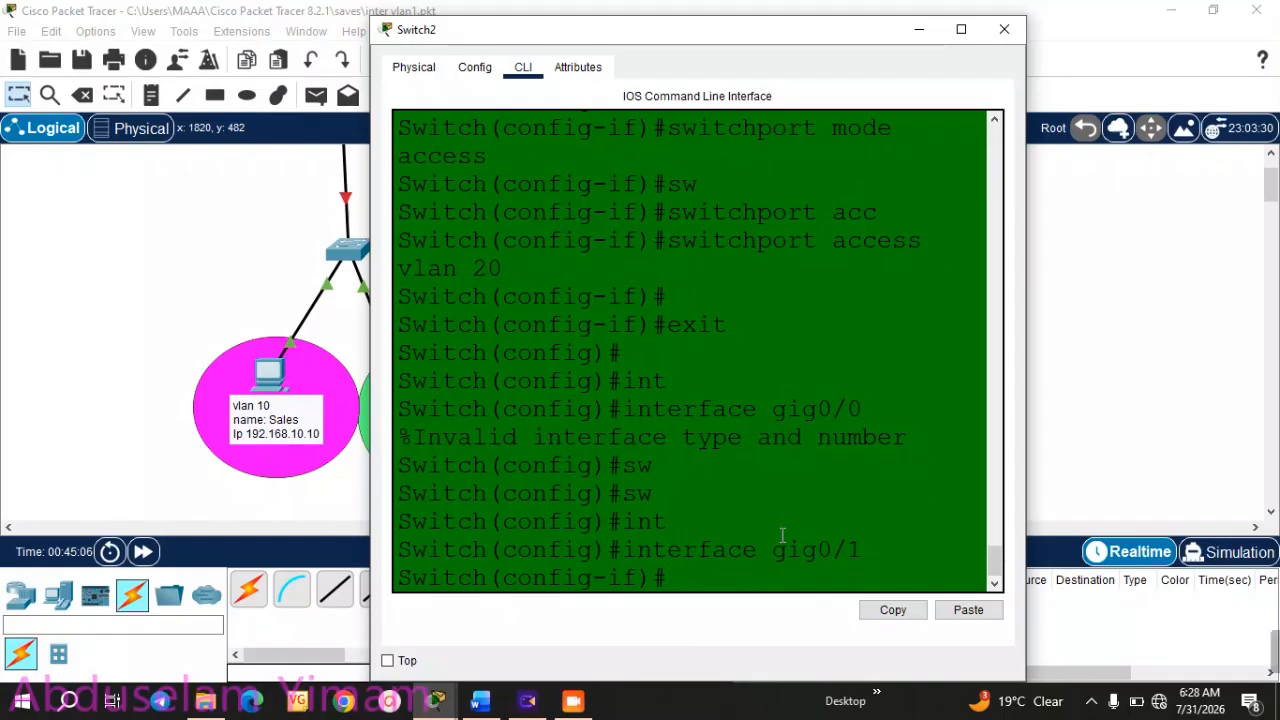
# - Set interface gig0/1 of the left switch to trunk mode with switchport mode trunk and return to global configuration mode
pyautogui.write('sw')
pyautogui.press('Tab')
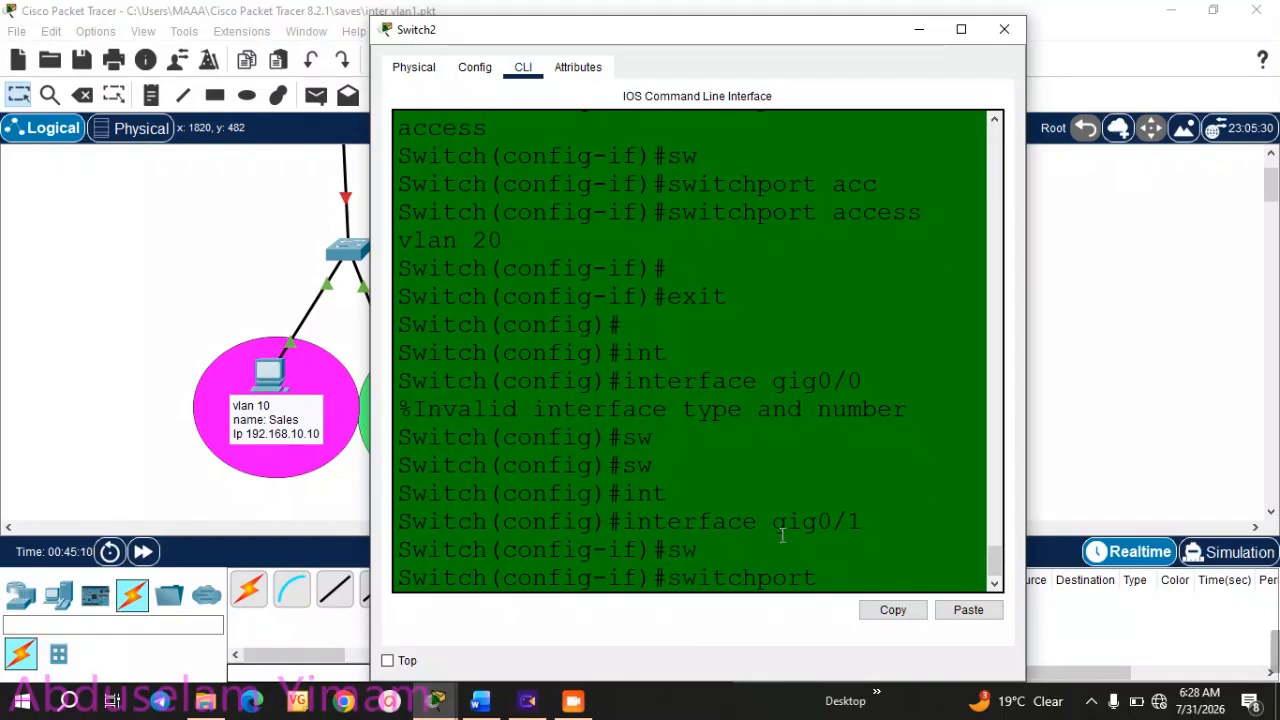
pyautogui.write('mo')
pyautogui.press('Tab')
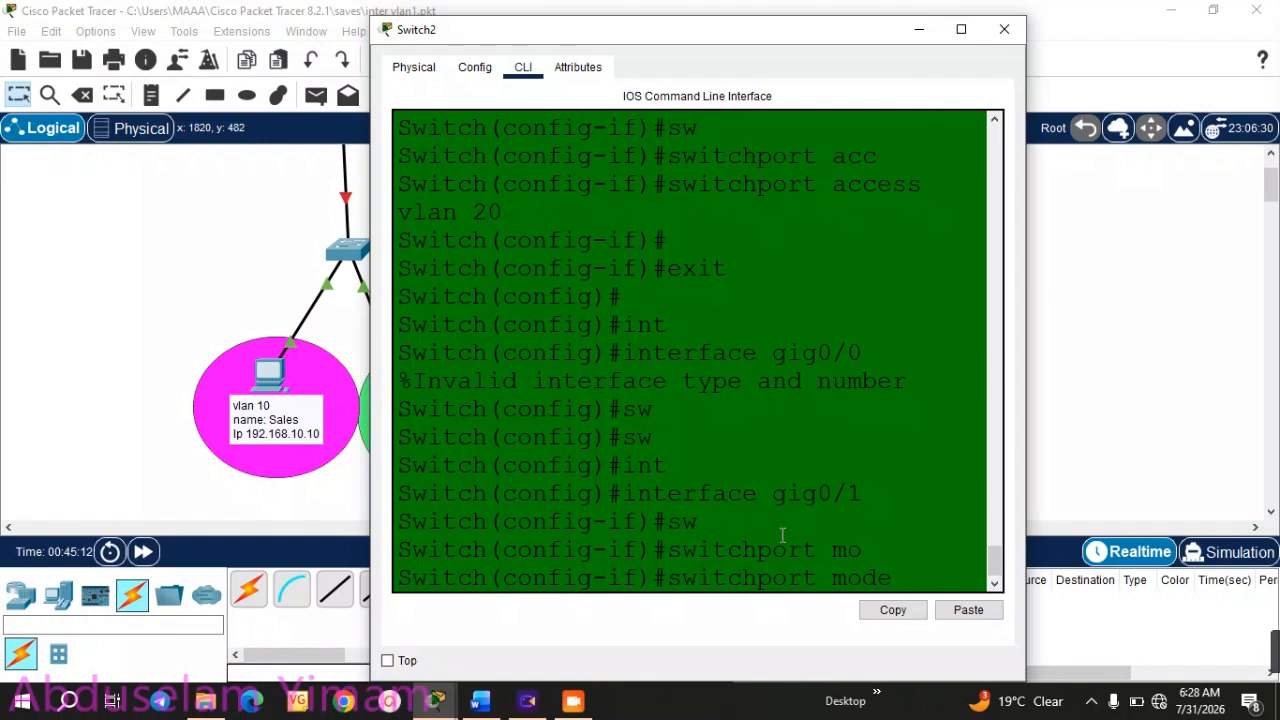
pyautogui.write('tru')
pyautogui.press('Tab')
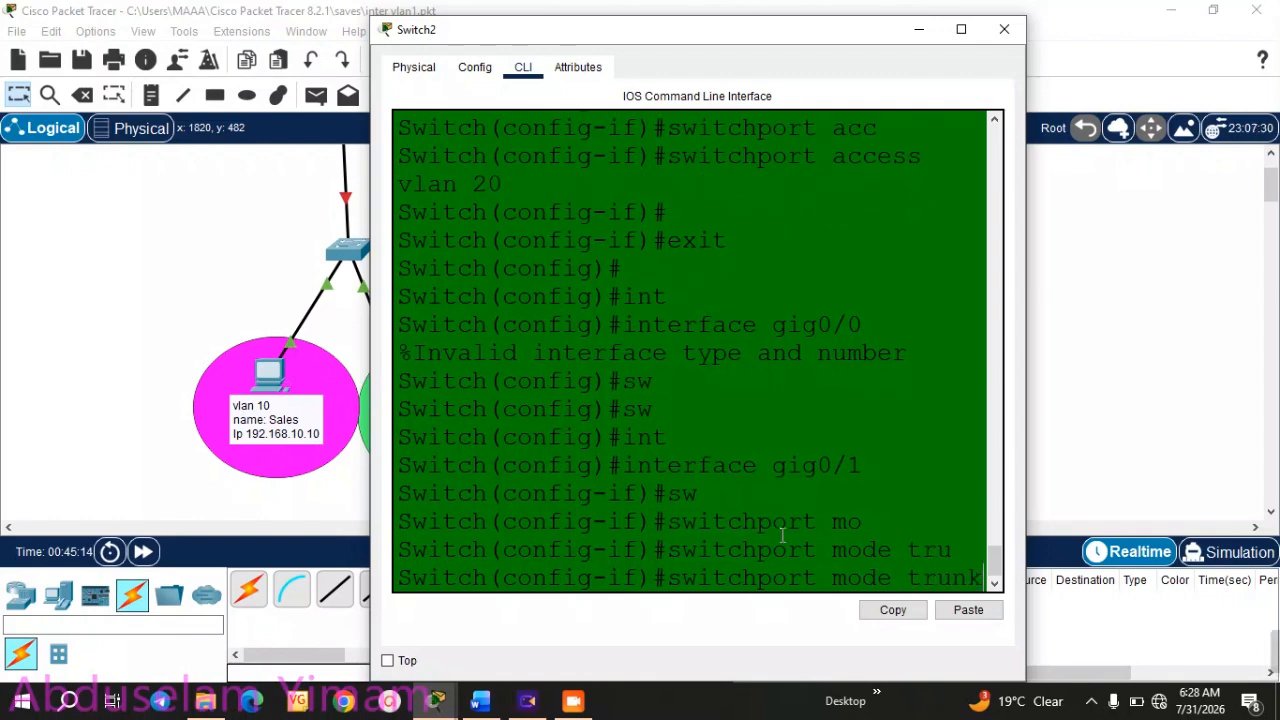
pyautogui.press('Return')
pyautogui.press('Return')
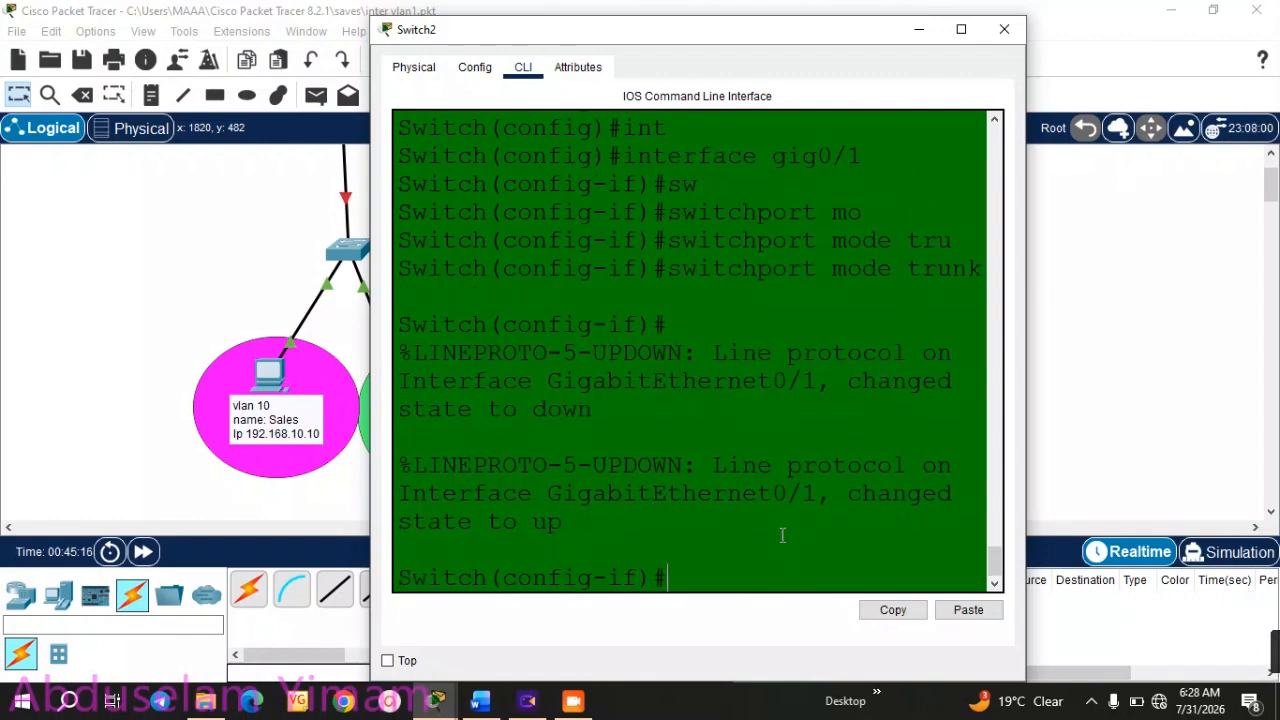
pyautogui.write('exit')
pyautogui.press('Return')
pyautogui.press('Return')
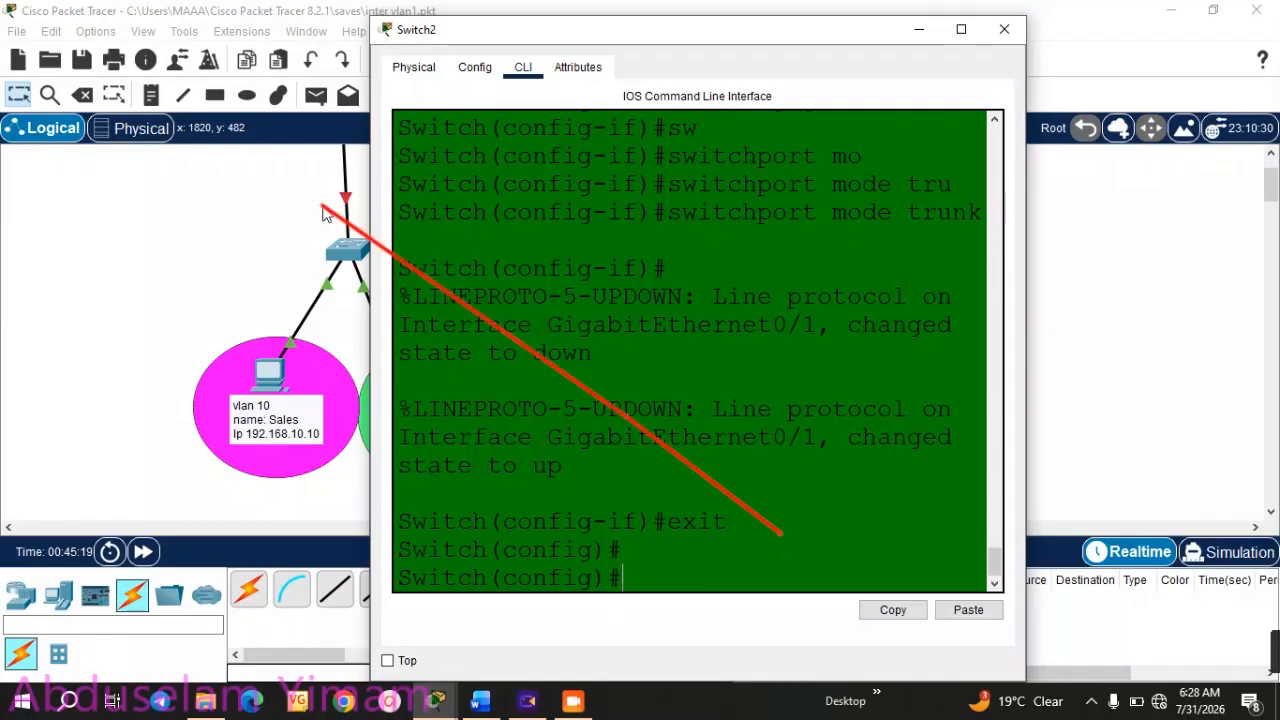
pyautogui.click(246, 248)
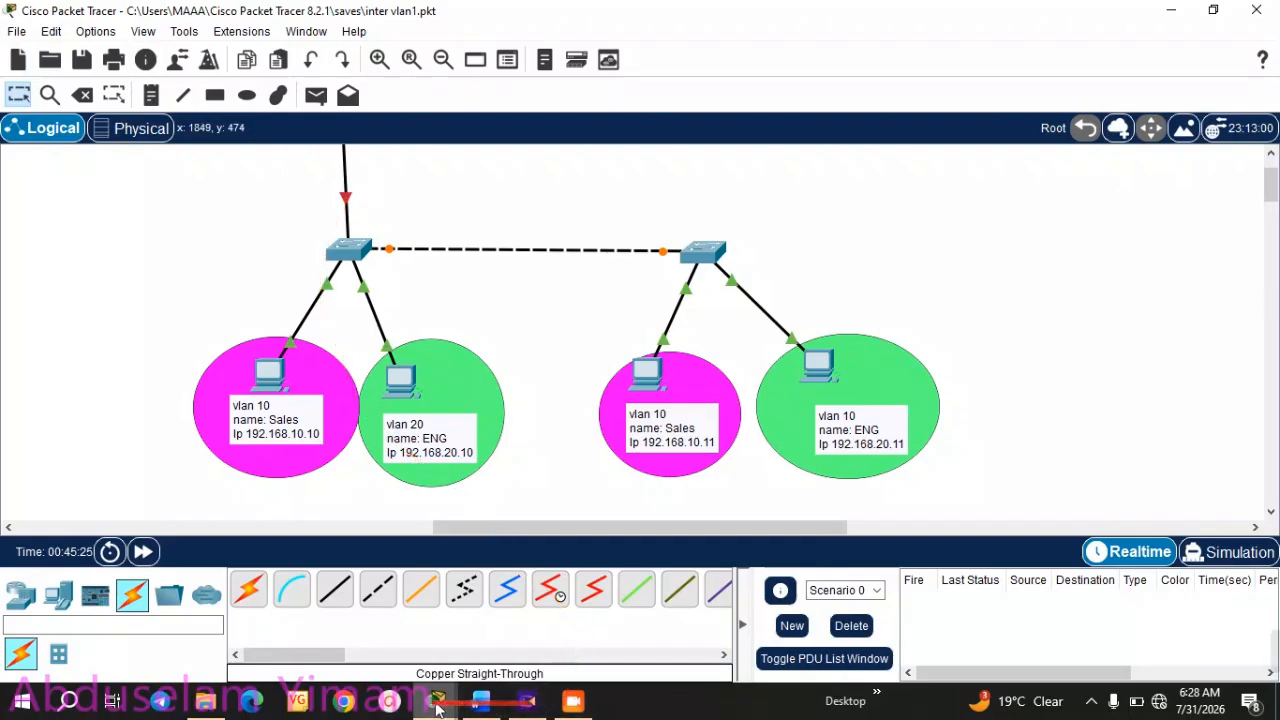
# - Return to the left switch's command line and enter interface configuration for gig0/2
pyautogui.moveTo(437, 706)
pyautogui.click(530, 640)
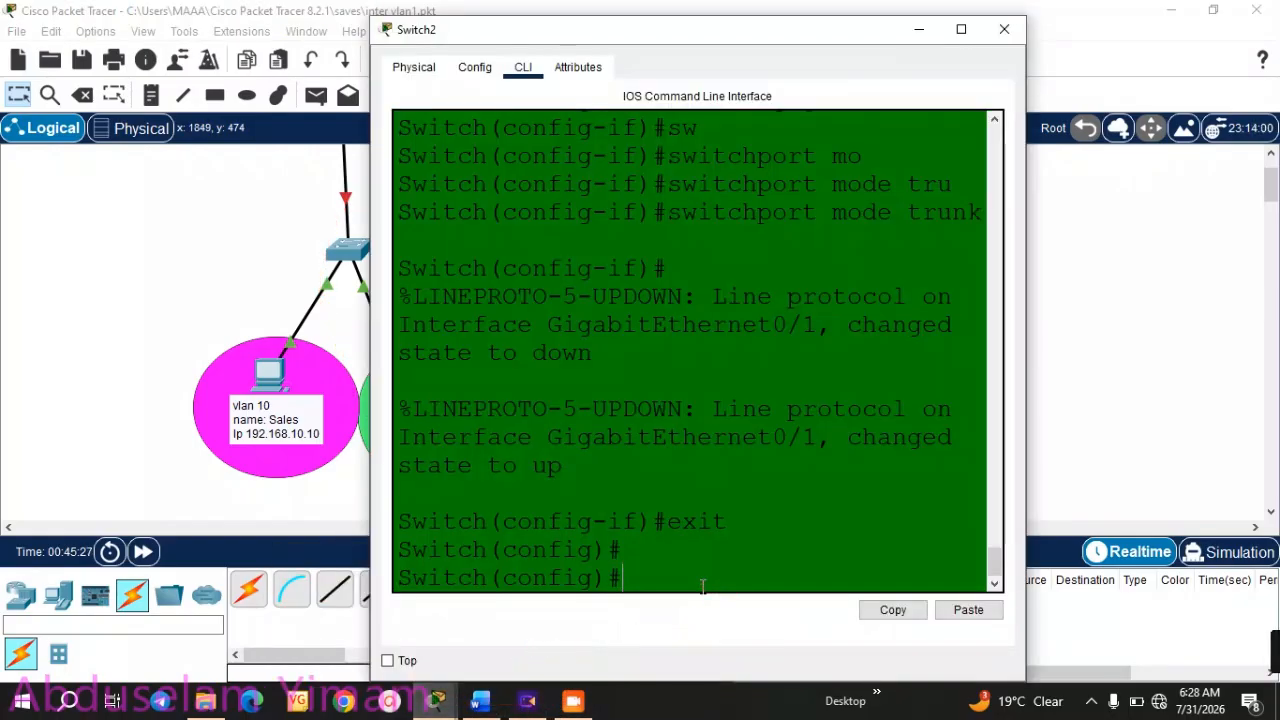
pyautogui.write('int')
pyautogui.press('Tab')
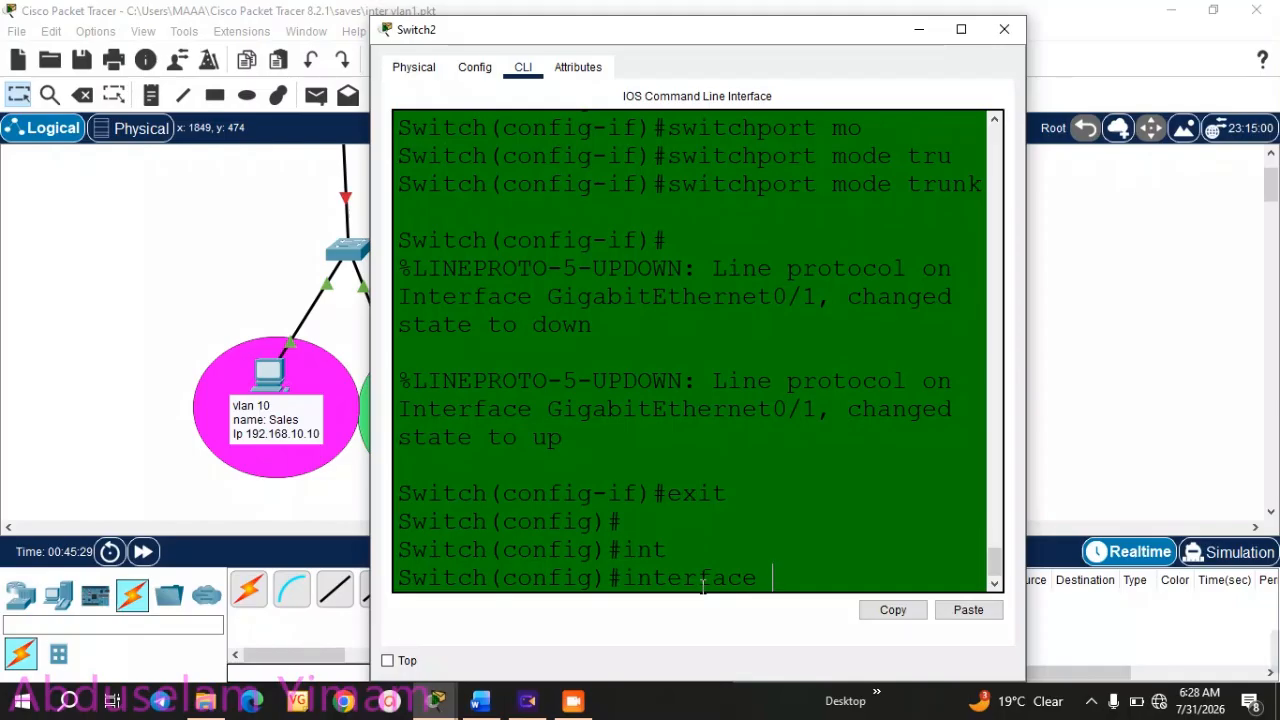
pyautogui.write('gig0/2')
pyautogui.press('Return')
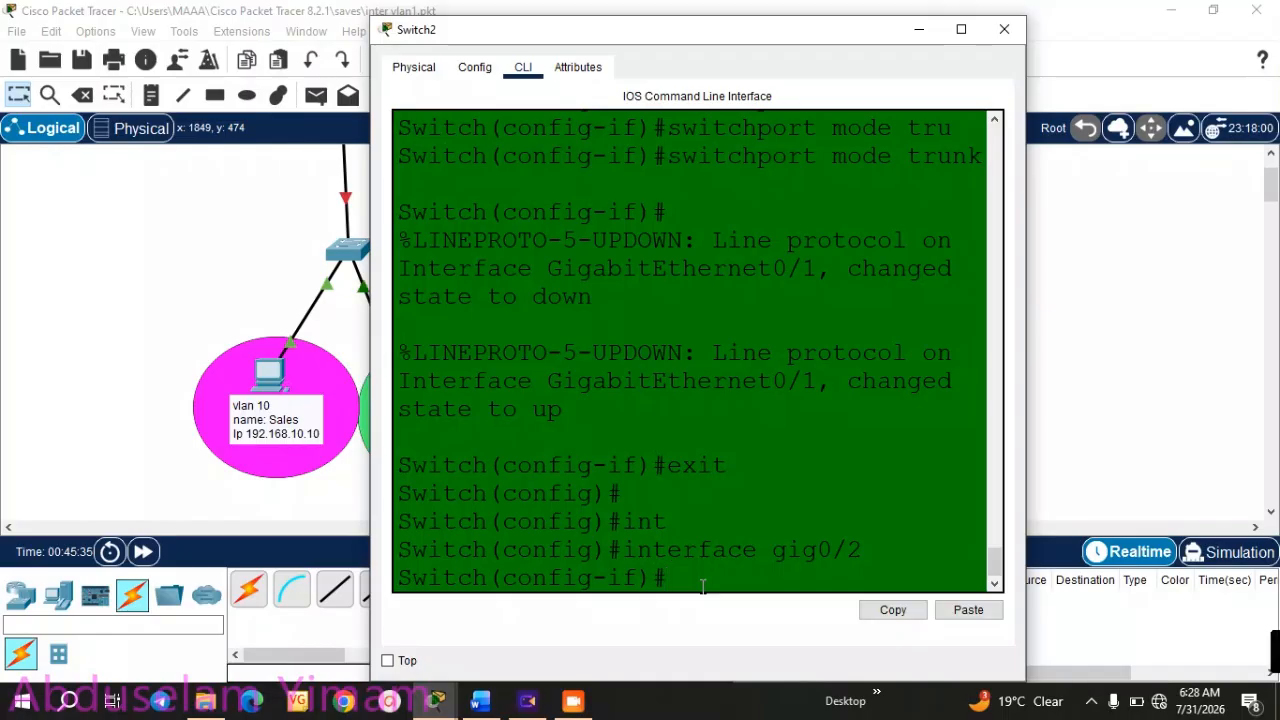
# - Set interface gig0/2 of the left switch to trunk mode with switchport mode trunk and return to global configuration mode
pyautogui.write('sw')
pyautogui.press('Tab')
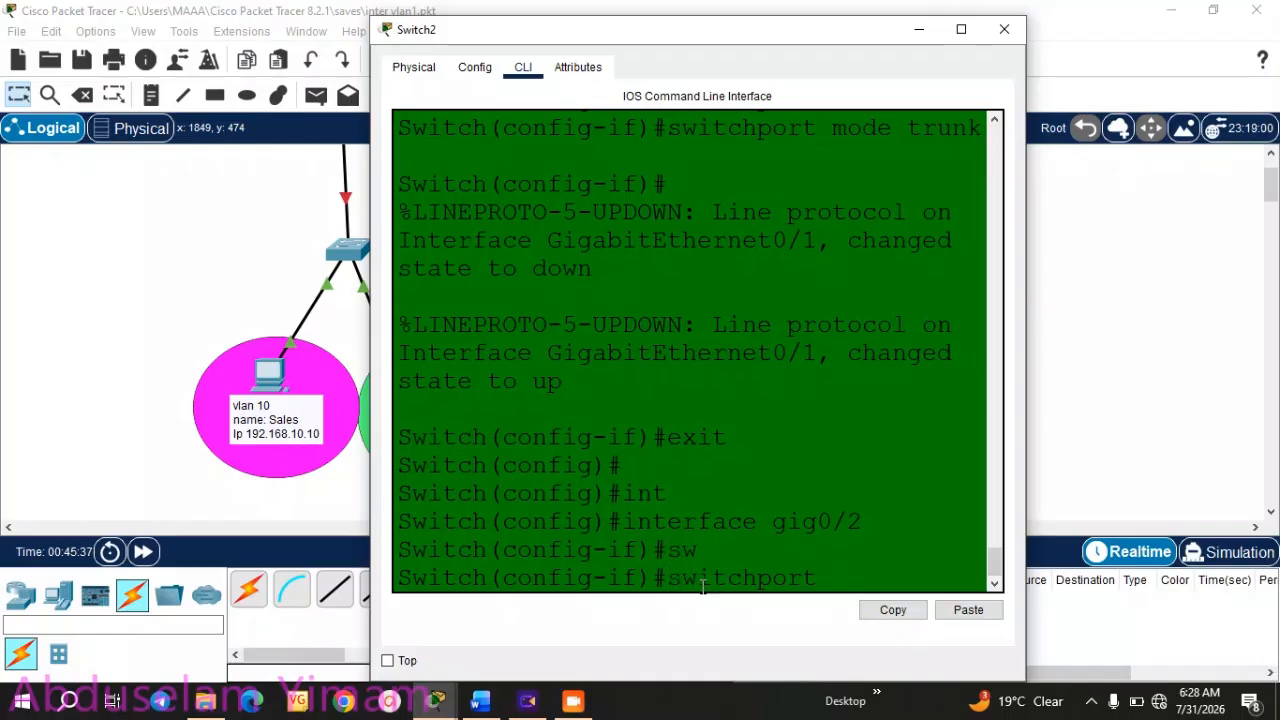
pyautogui.write('mo')
pyautogui.press('Tab')
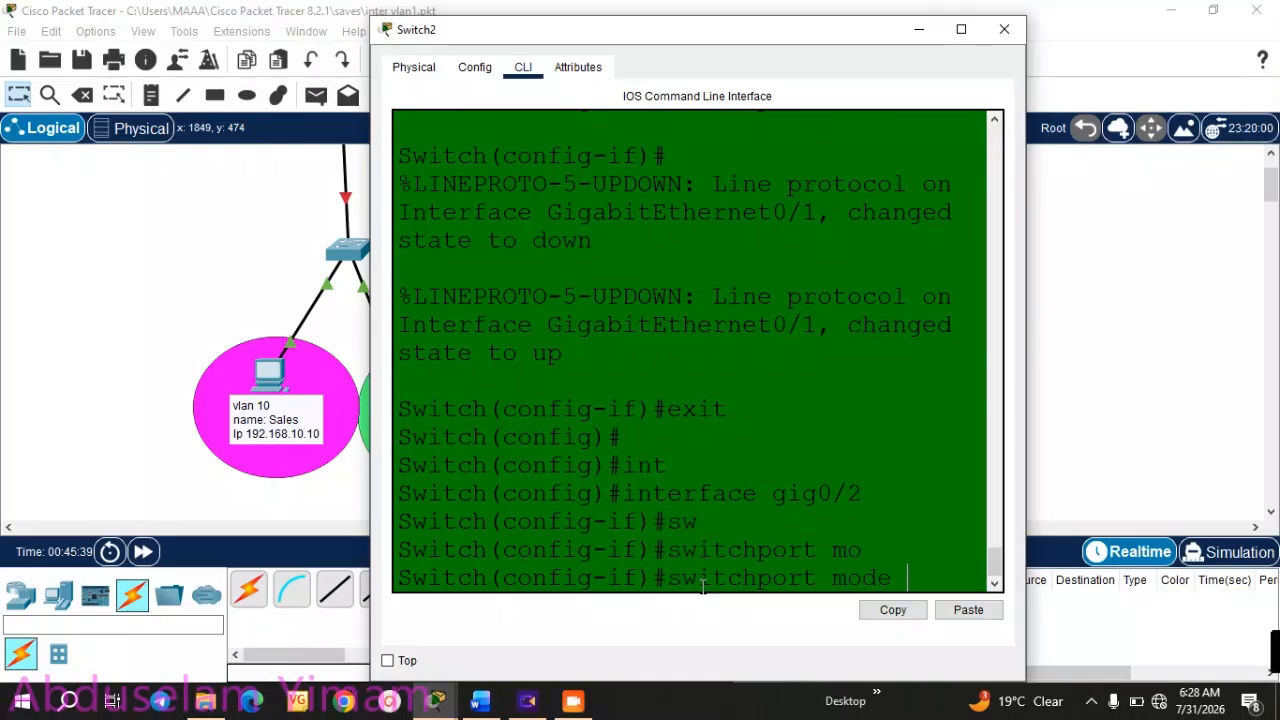
pyautogui.write('trun')
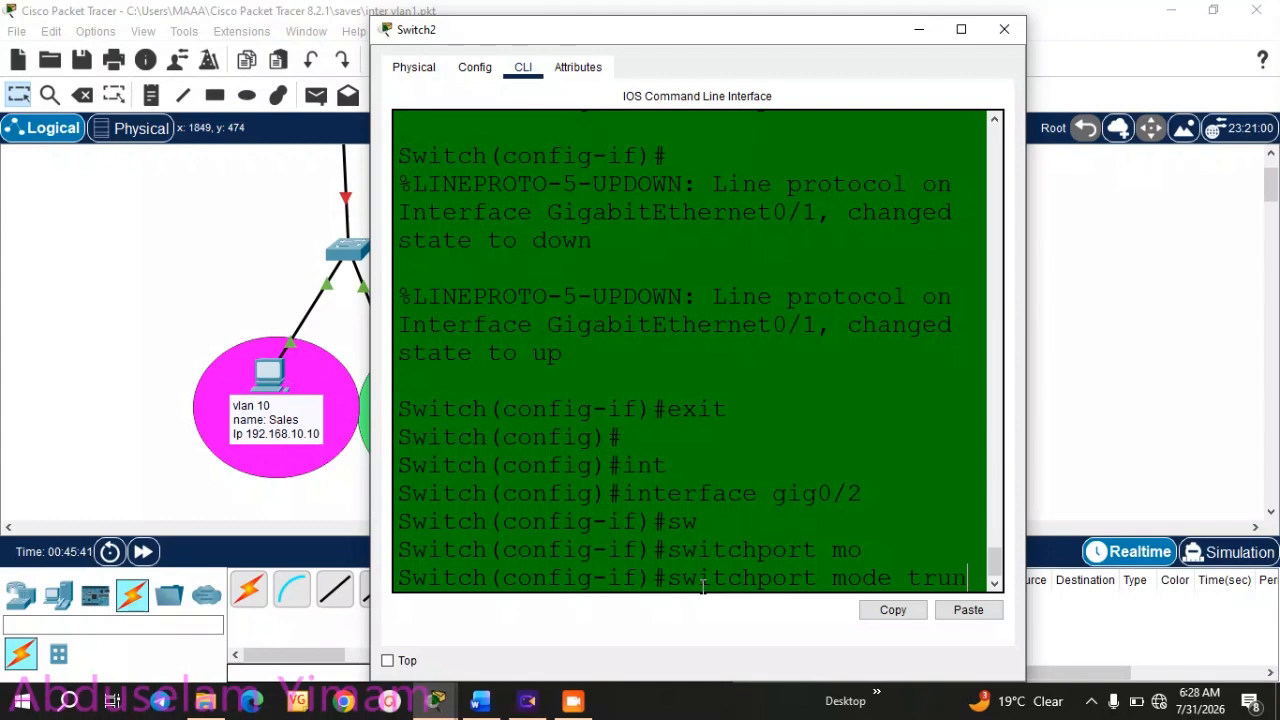
pyautogui.press('BackSpace')
pyautogui.press('Tab')
pyautogui.press('Return')
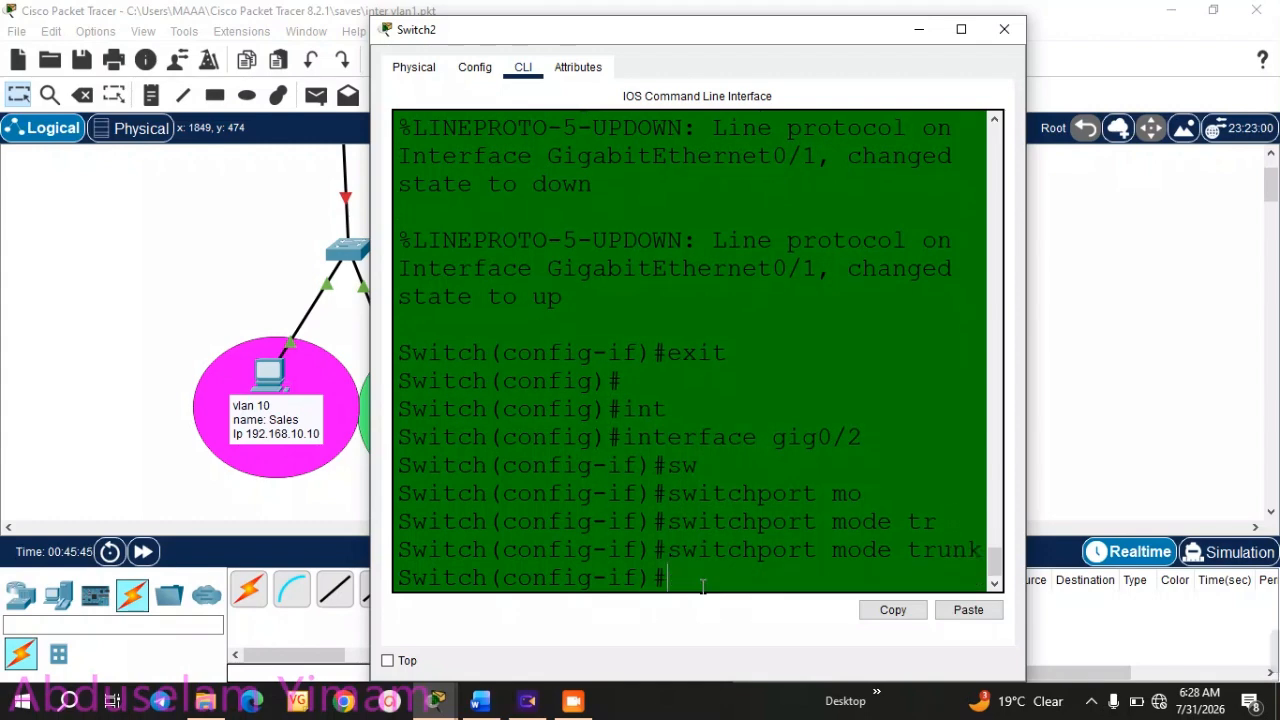
pyautogui.write('exit')
pyautogui.press('Return')
pyautogui.press('Return')
# - Leave global configuration mode on the left switch and list its VLANs with show vlan brief
pyautogui.write('exit')
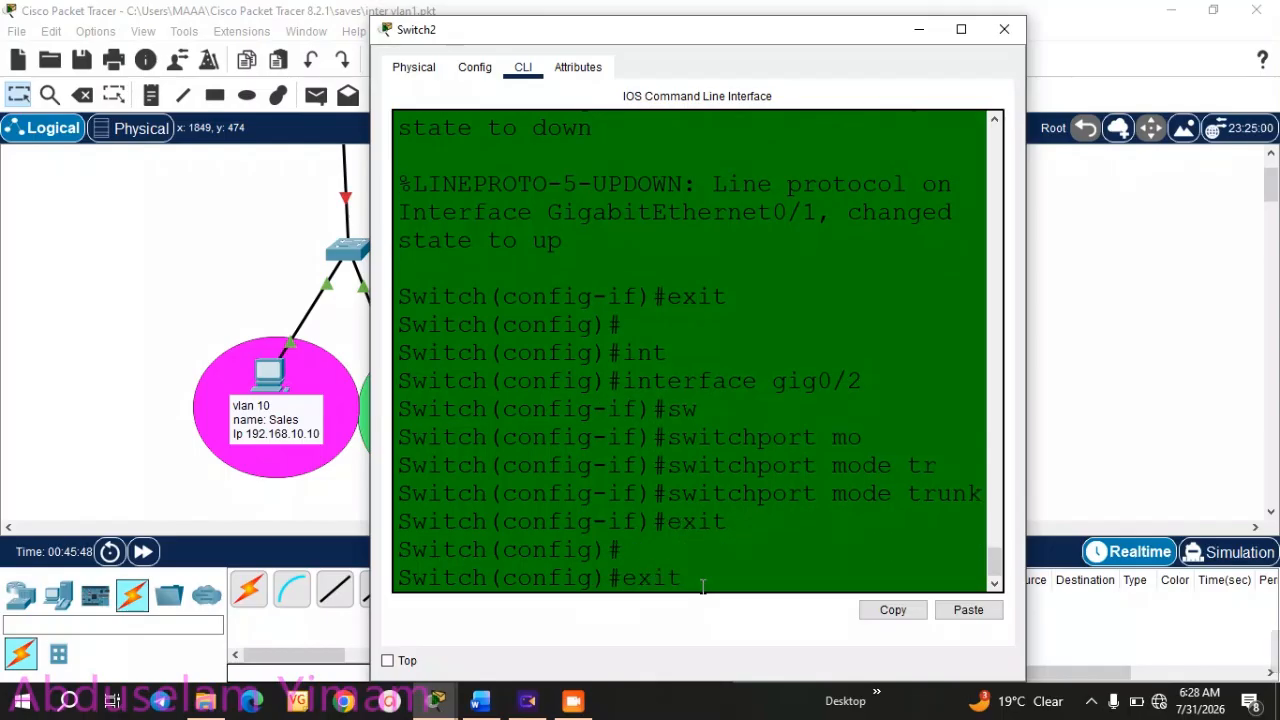
pyautogui.press('Return')
pyautogui.write('sh')
pyautogui.press('Tab')
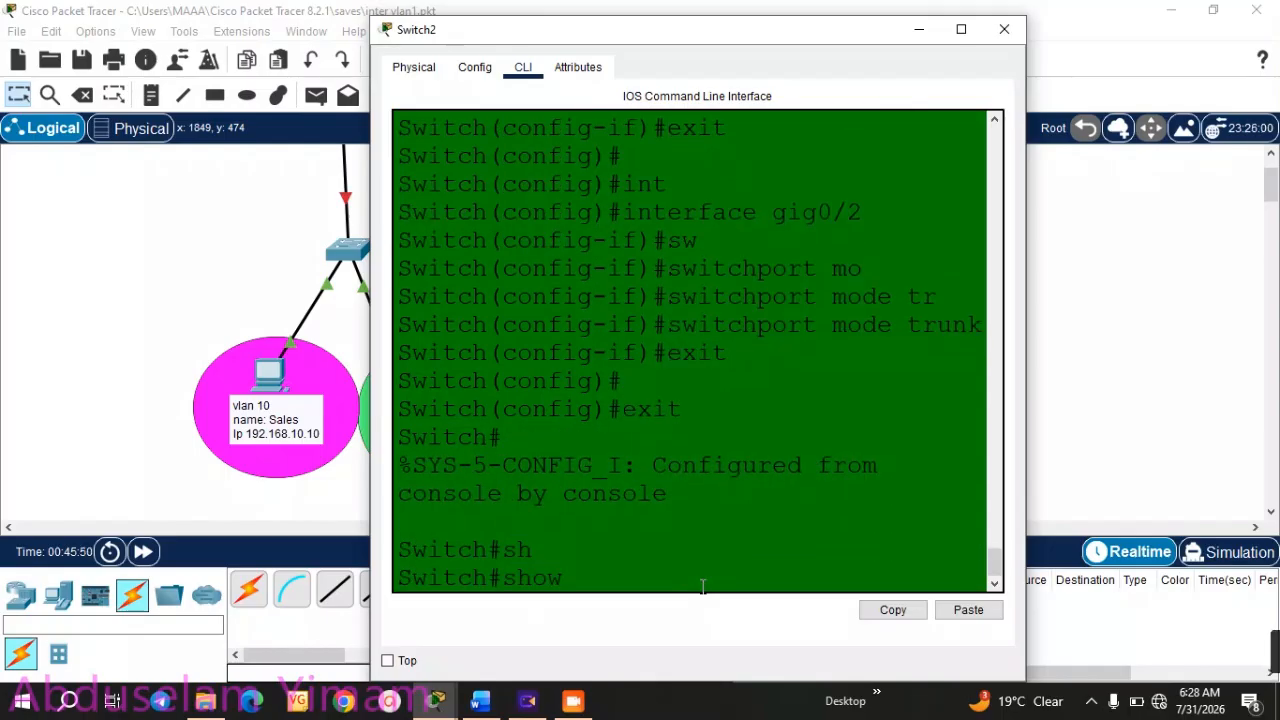
pyautogui.write('vla')
pyautogui.press('Tab')
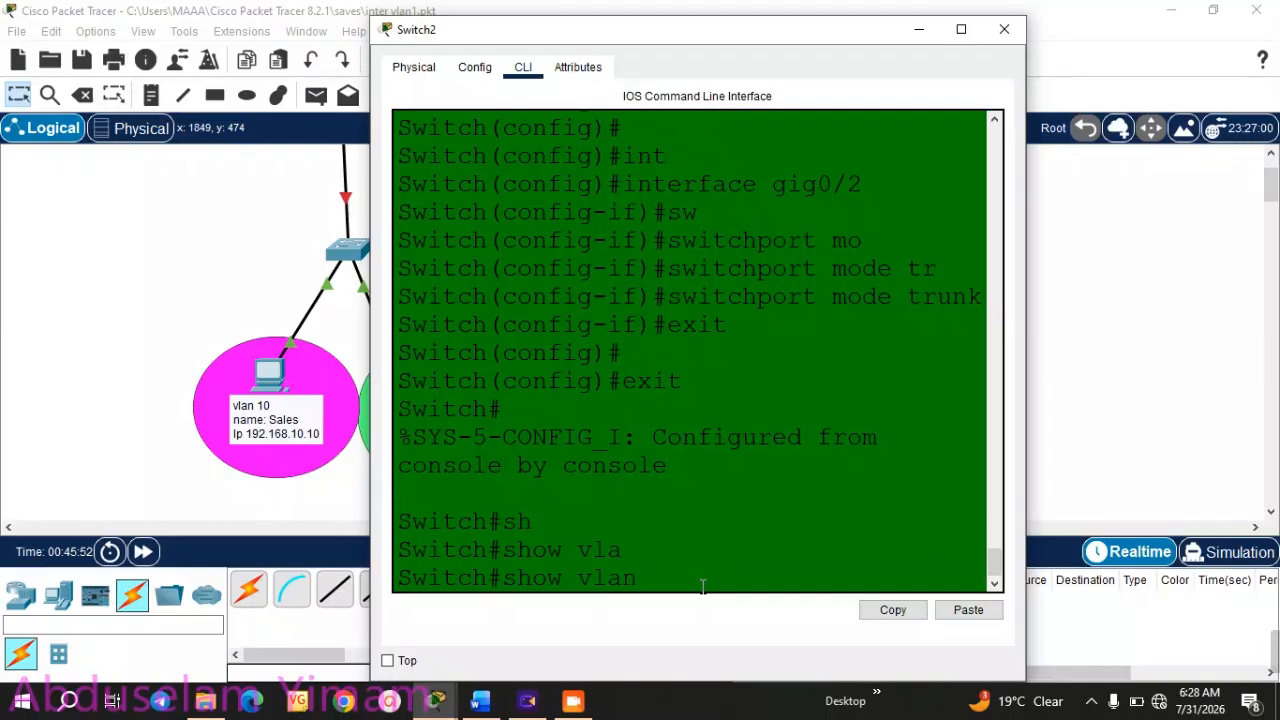
pyautogui.write('br')
pyautogui.press('Tab')
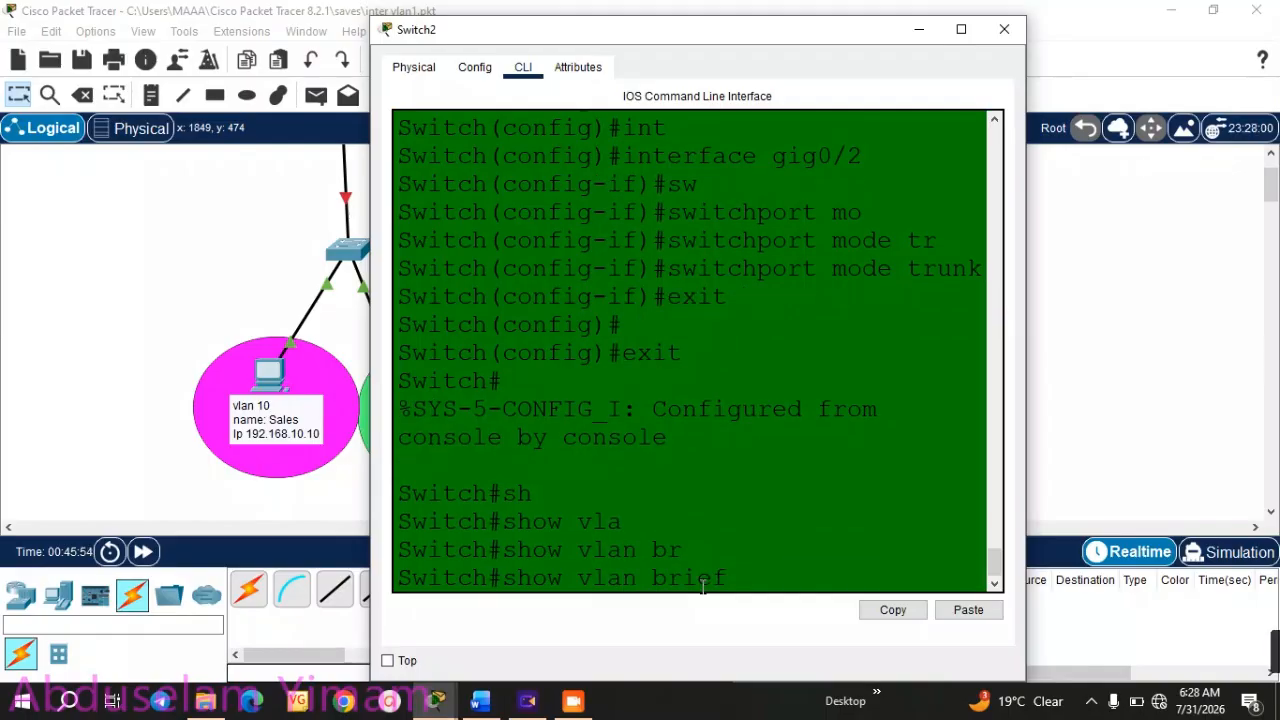
pyautogui.press('Return')
# - Maximize the left switch's window and check the port assignments of VLAN 10 and VLAN 20 in the VLAN table
pyautogui.moveTo(865, 292); pyautogui.dragTo(960, 30)
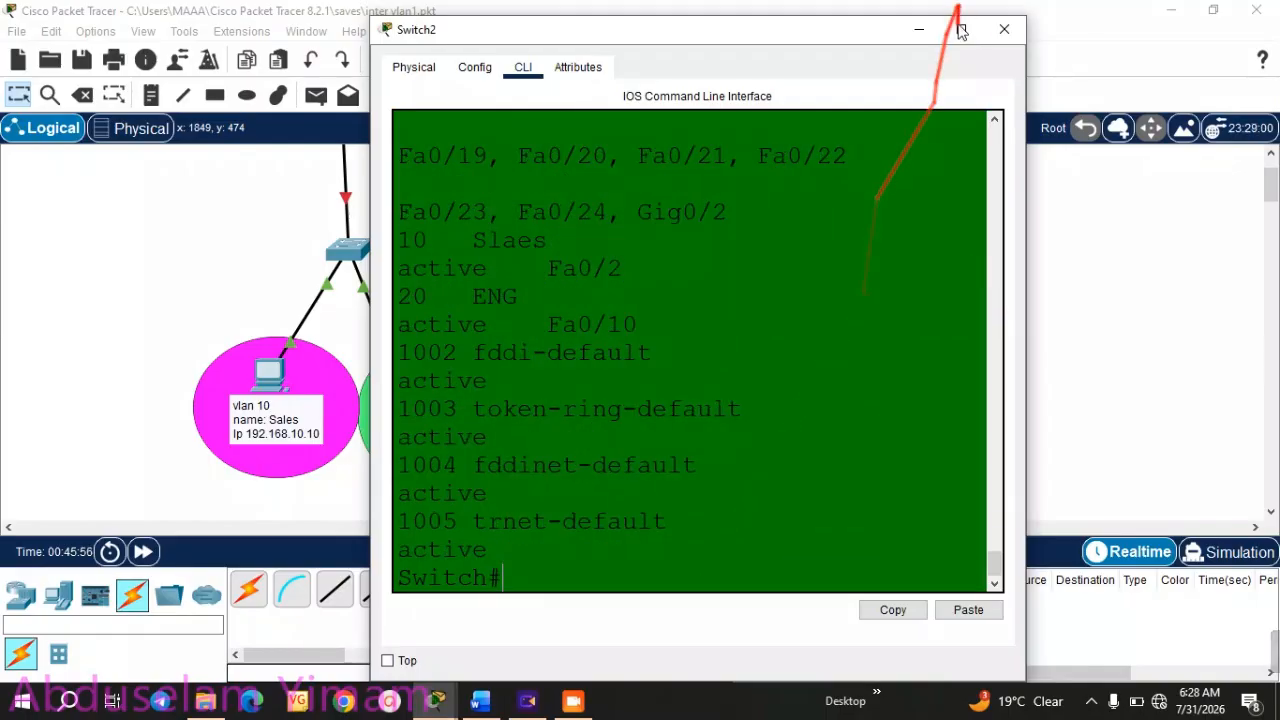
pyautogui.click(960, 30)
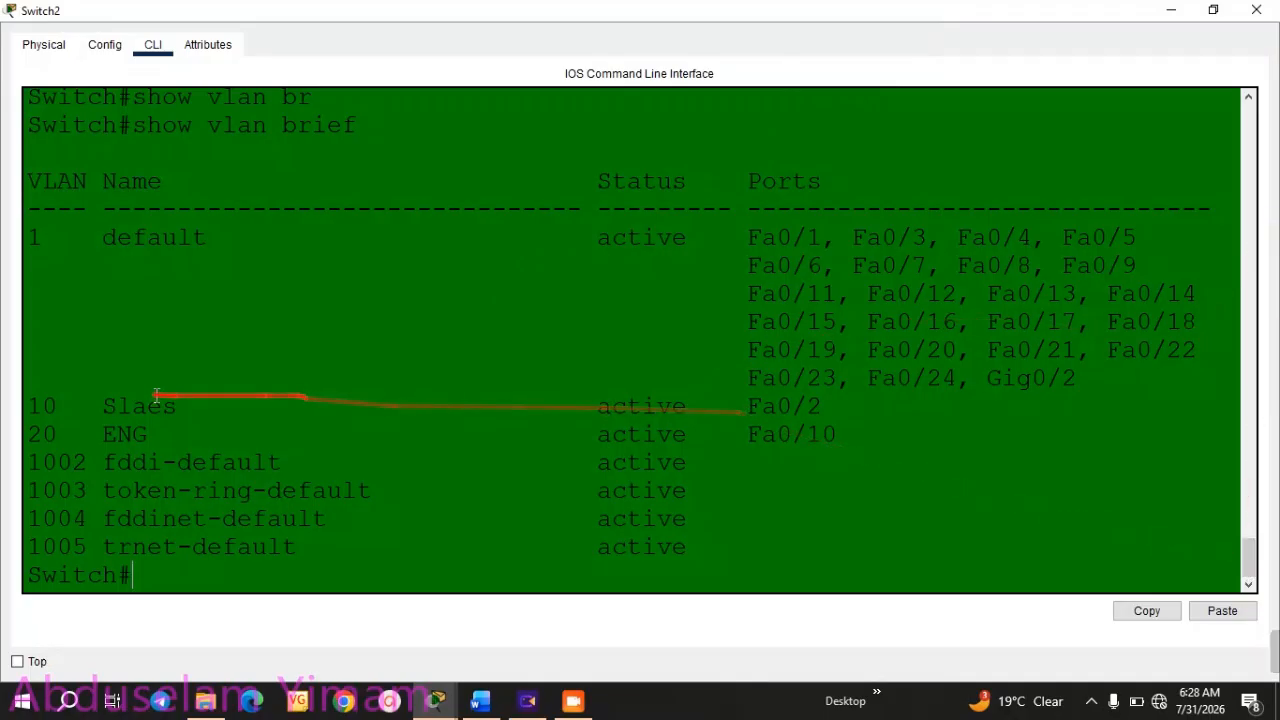
pyautogui.moveTo(29, 405); pyautogui.dragTo(845, 440)
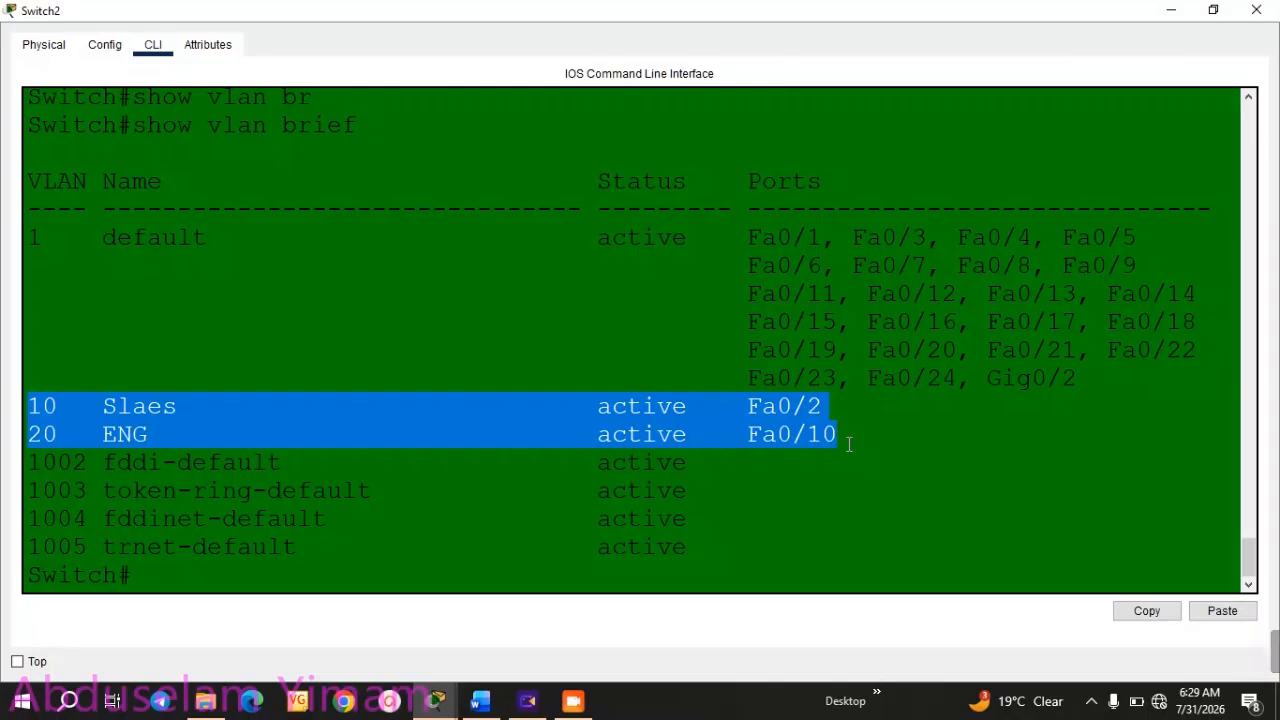
pyautogui.click(138, 585)
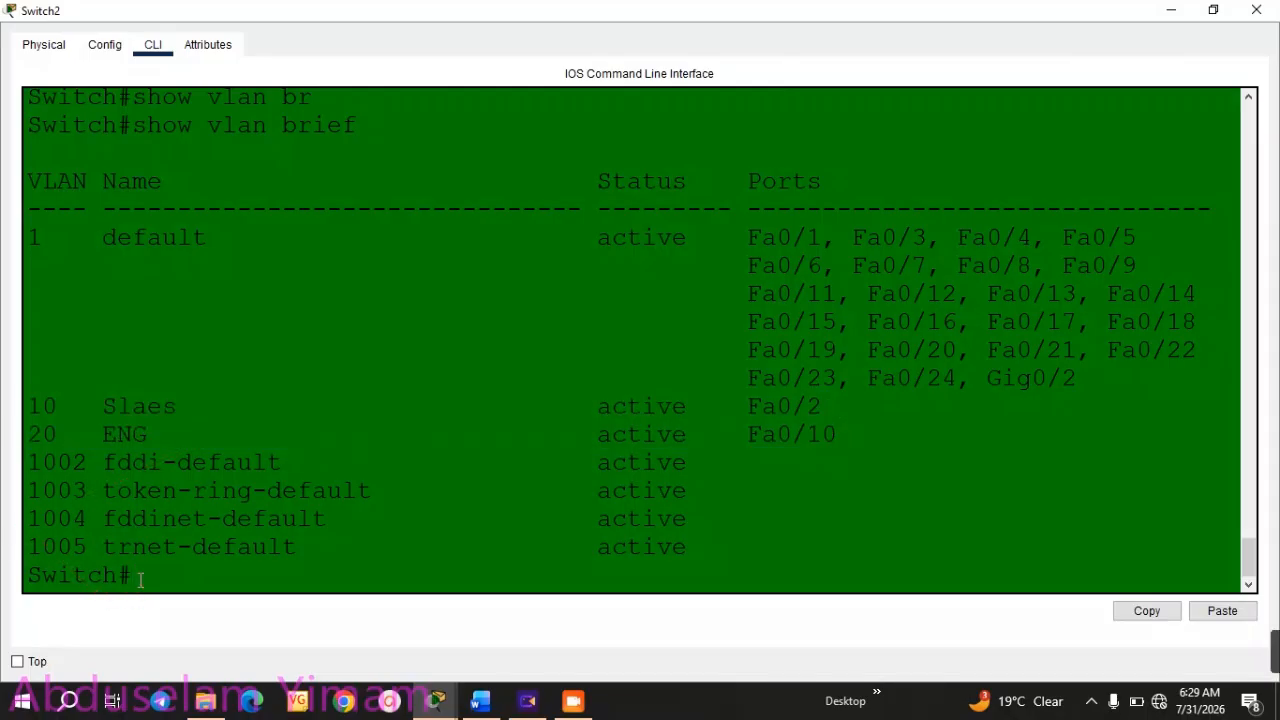
# - Display the left switch's trunk ports with show interfaces trunk
pyautogui.write('sh')
pyautogui.press('Tab')
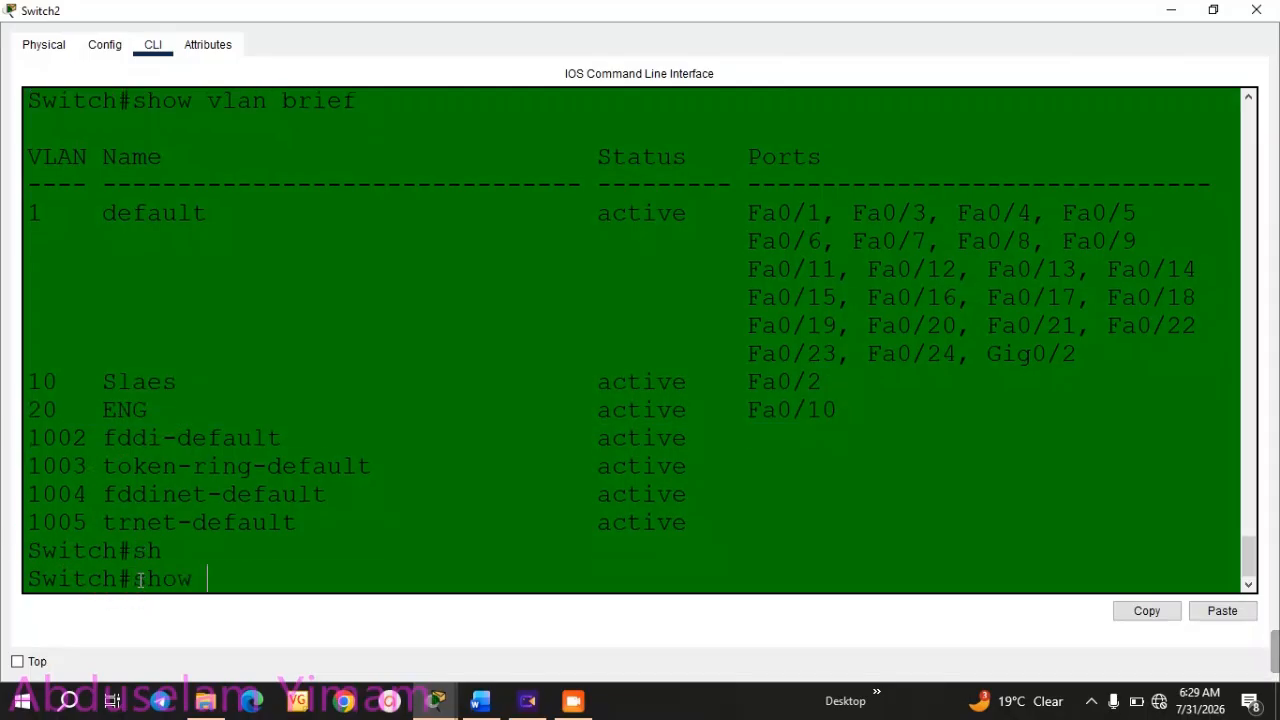
pyautogui.write('int')
pyautogui.press('Tab')
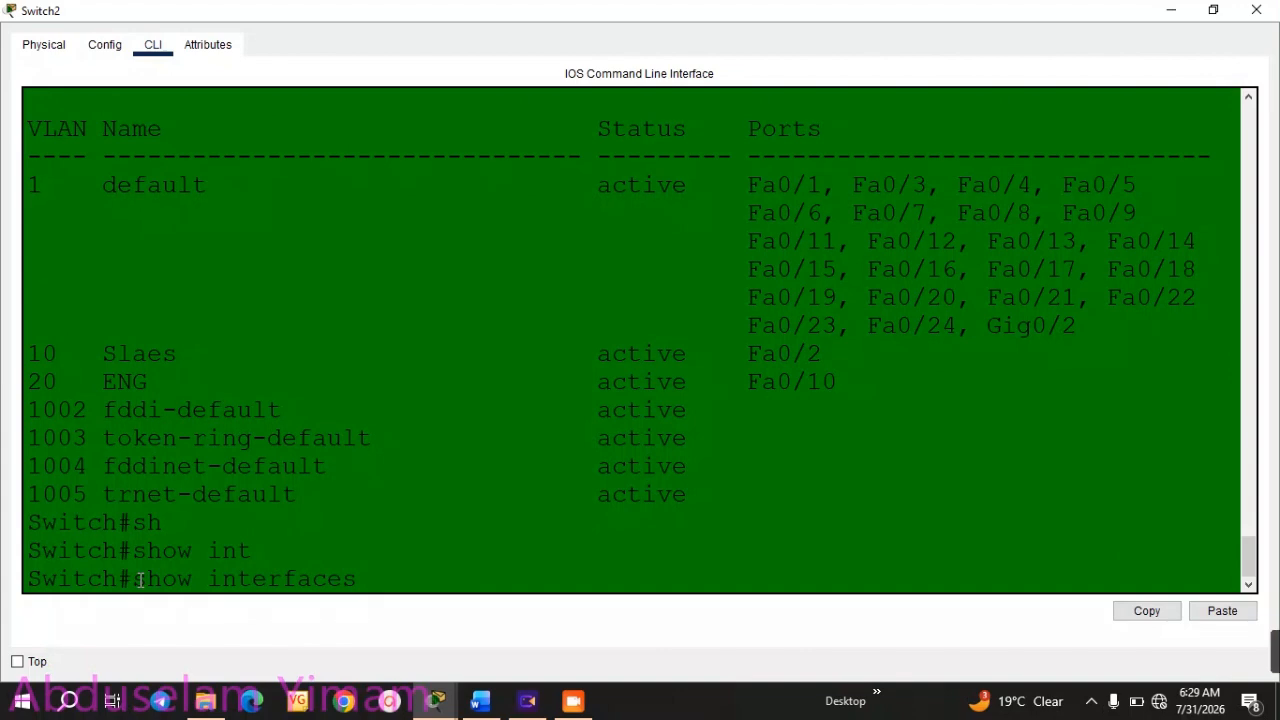
pyautogui.write('tr')
pyautogui.press('Tab')
pyautogui.press('Return')
# - Examine the trunk listing's column headings, the trunking port and the VLANs allowed on the trunk
pyautogui.moveTo(134, 575)
pyautogui.mouseDown()
pyautogui.moveTo(72, 372)
pyautogui.moveTo(180, 210)
pyautogui.moveTo(22, 265)
pyautogui.moveTo(40, 248)
pyautogui.moveTo(1015, 253)
pyautogui.mouseUp()
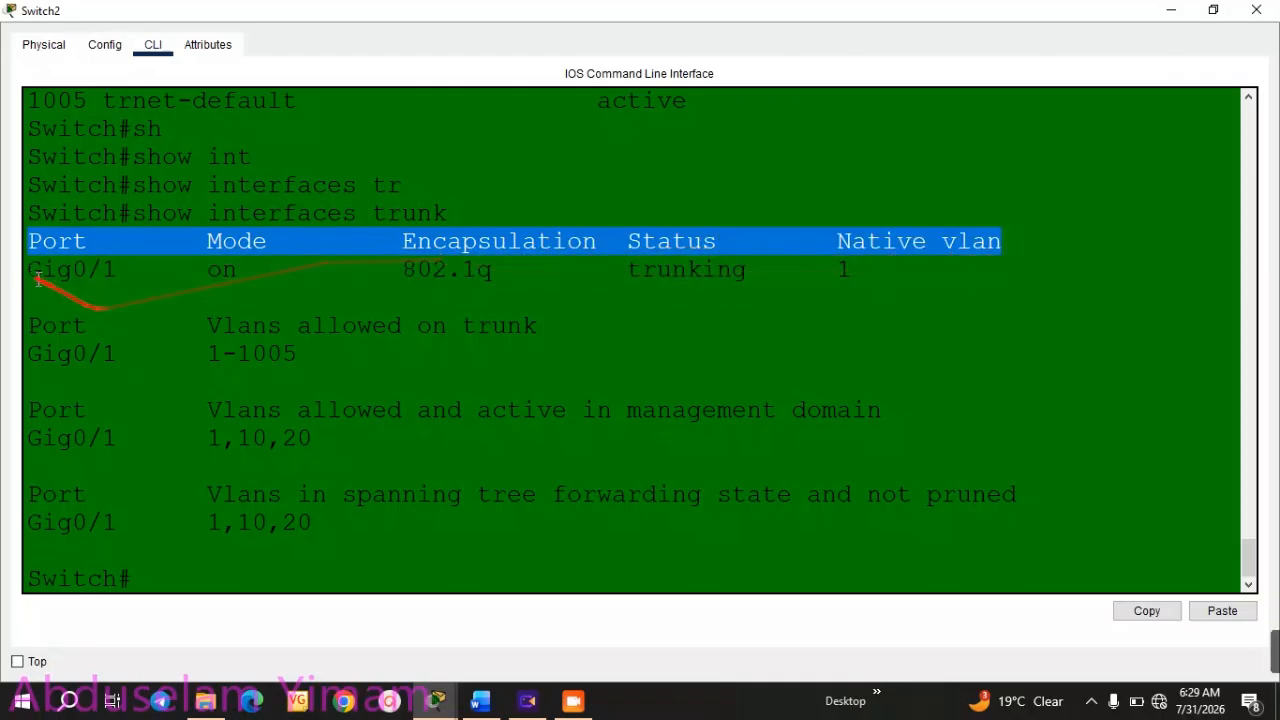
pyautogui.moveTo(29, 268); pyautogui.dragTo(295, 286)
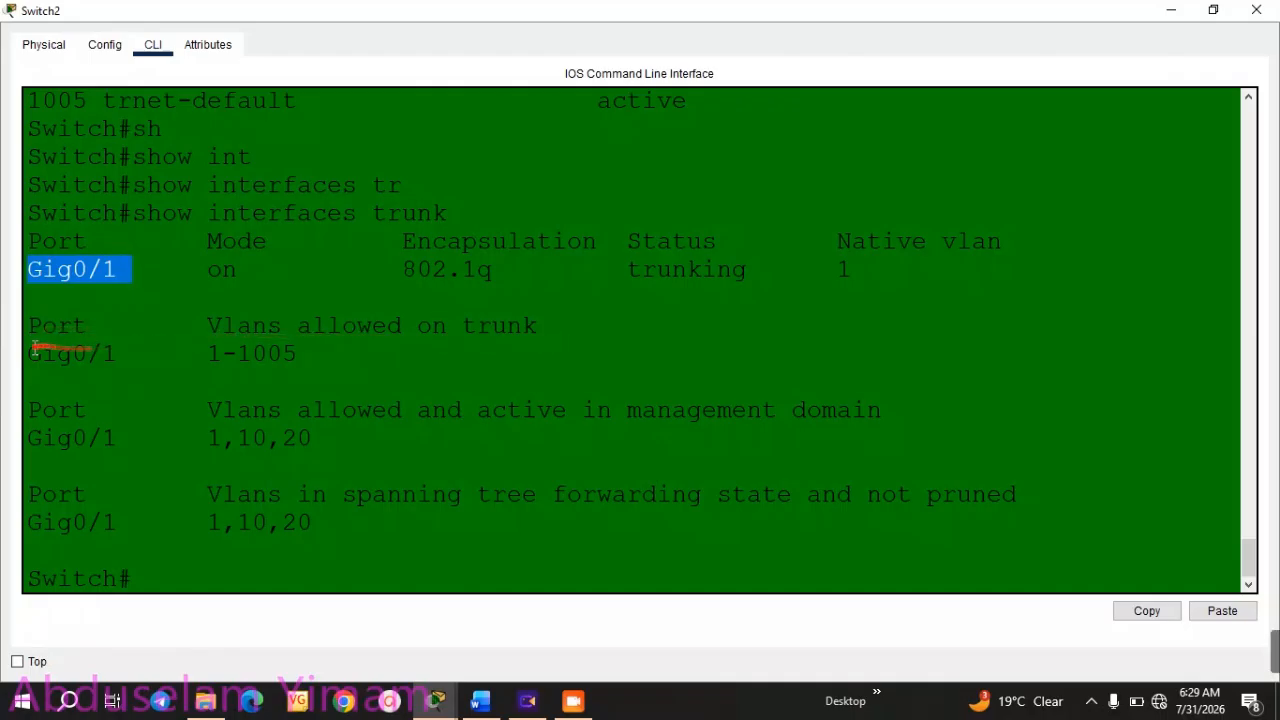
pyautogui.moveTo(30, 353); pyautogui.dragTo(265, 358)
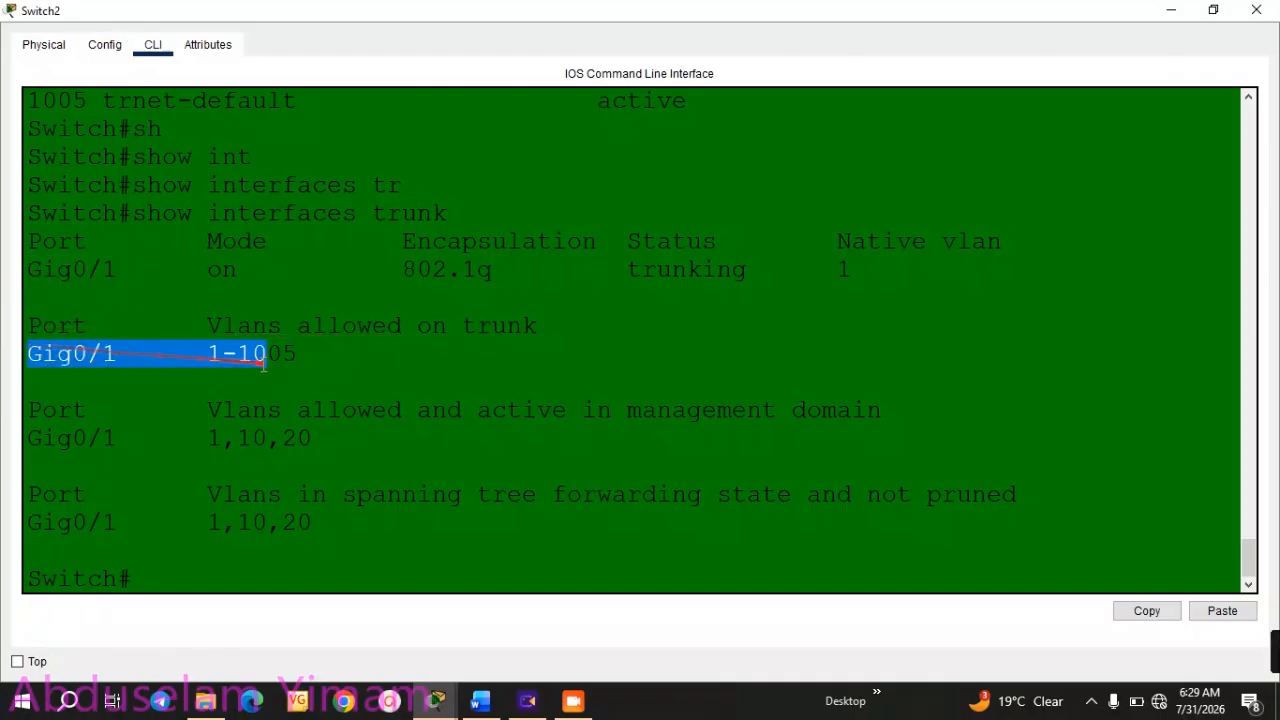
pyautogui.click(215, 415)
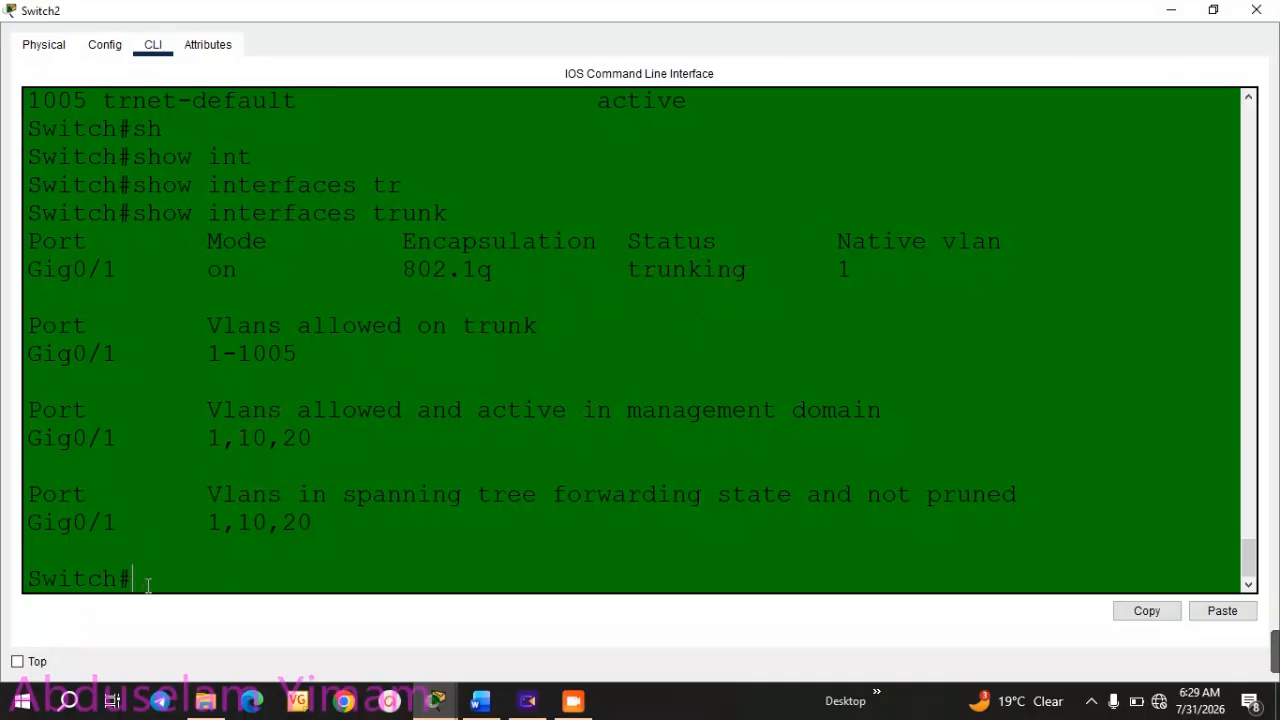
# - Save the left switch's configuration with wr and close its window
pyautogui.write('wr')
pyautogui.press('Return')
pyautogui.press('Return')
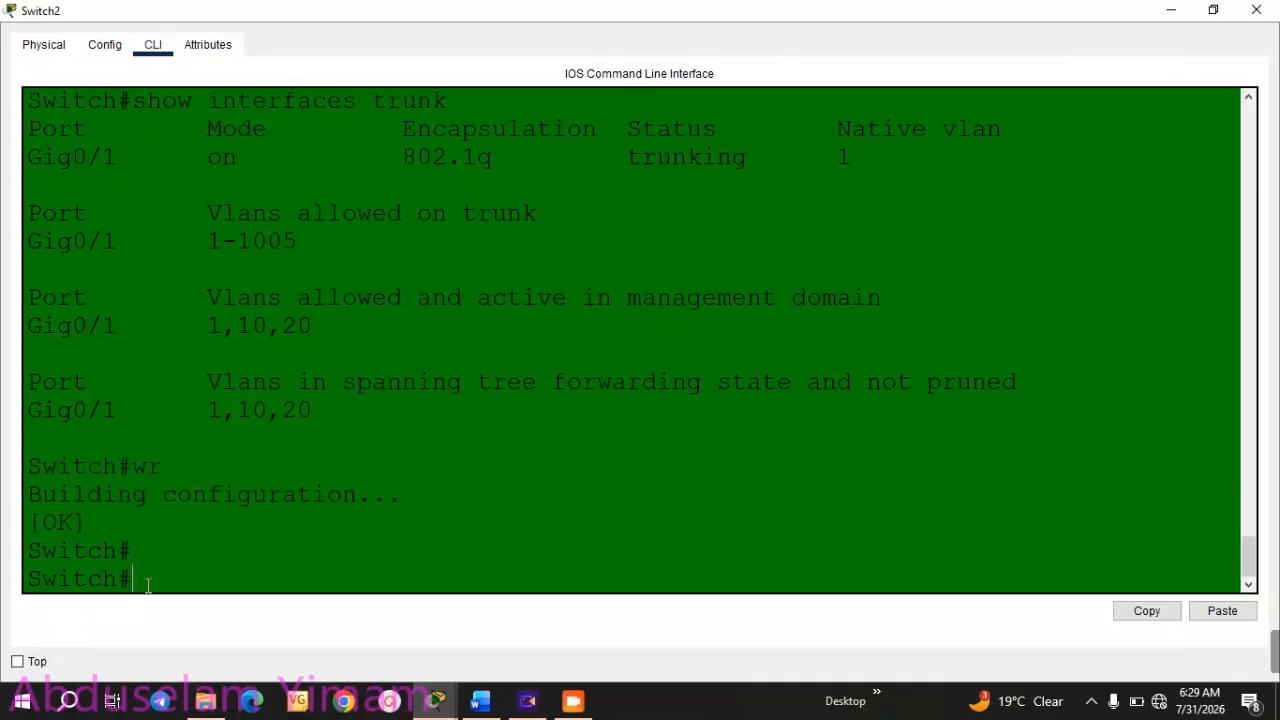
pyautogui.click(1268, 12)
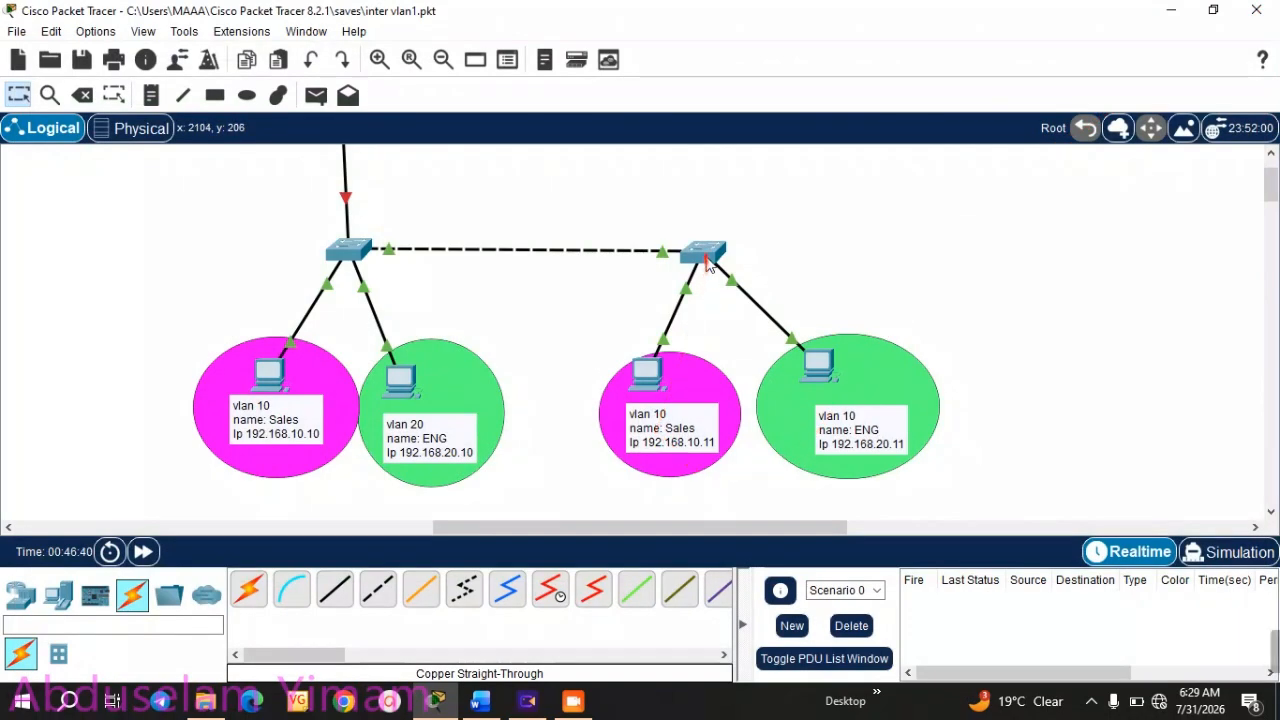
# - Open the right switch's command line and enter global configuration mode with en and conf t
pyautogui.click(706, 262)
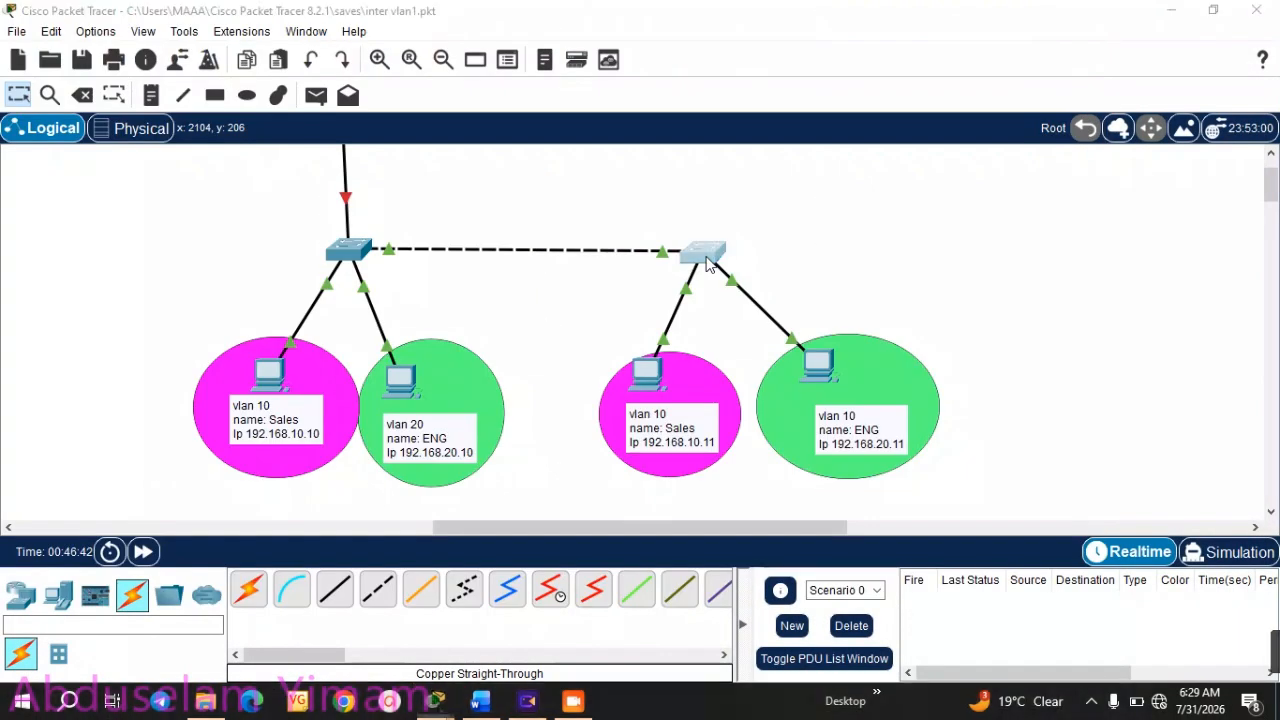
pyautogui.click(523, 68)
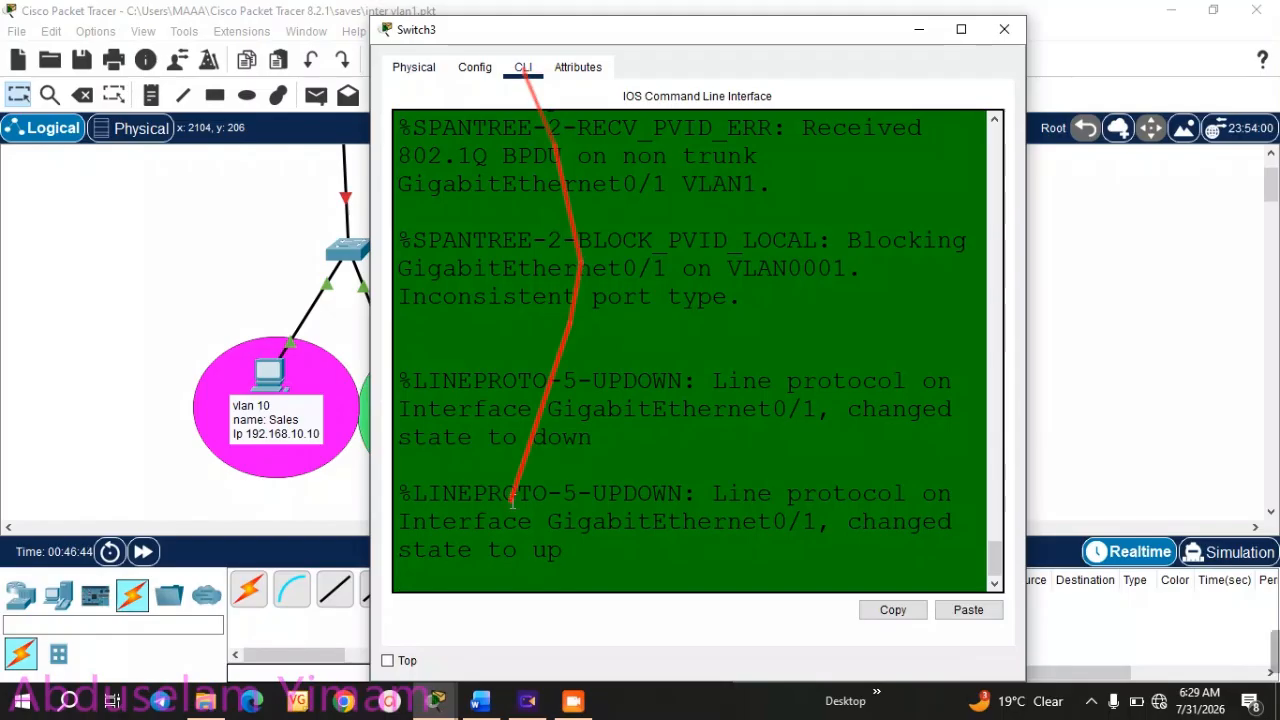
pyautogui.press('Return')
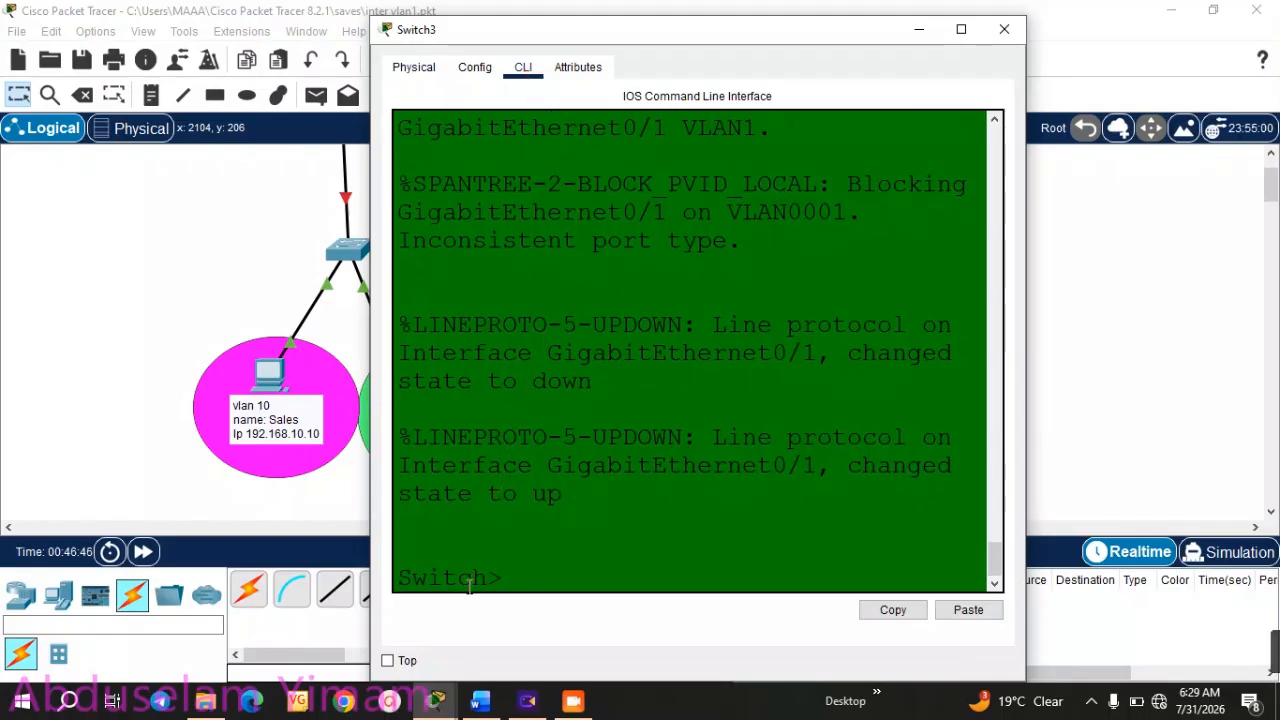
pyautogui.write('en')
pyautogui.press('Return')
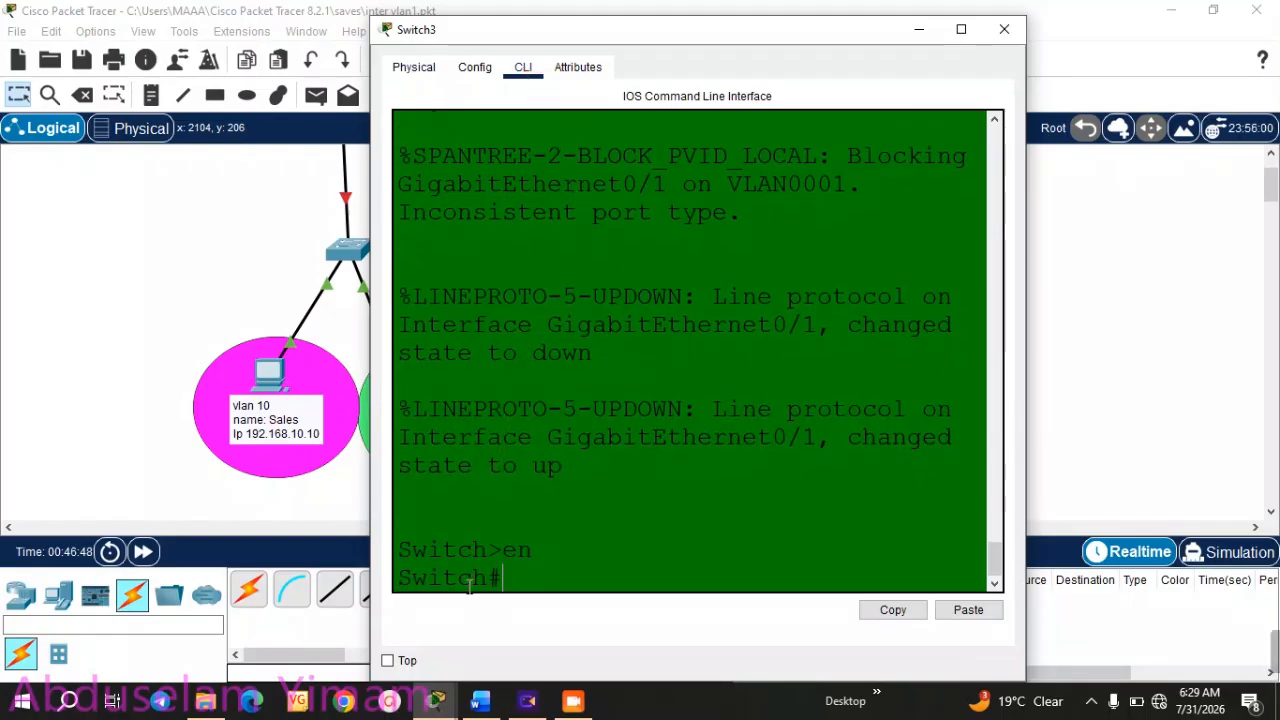
pyautogui.write('conf t')
pyautogui.press('Return')
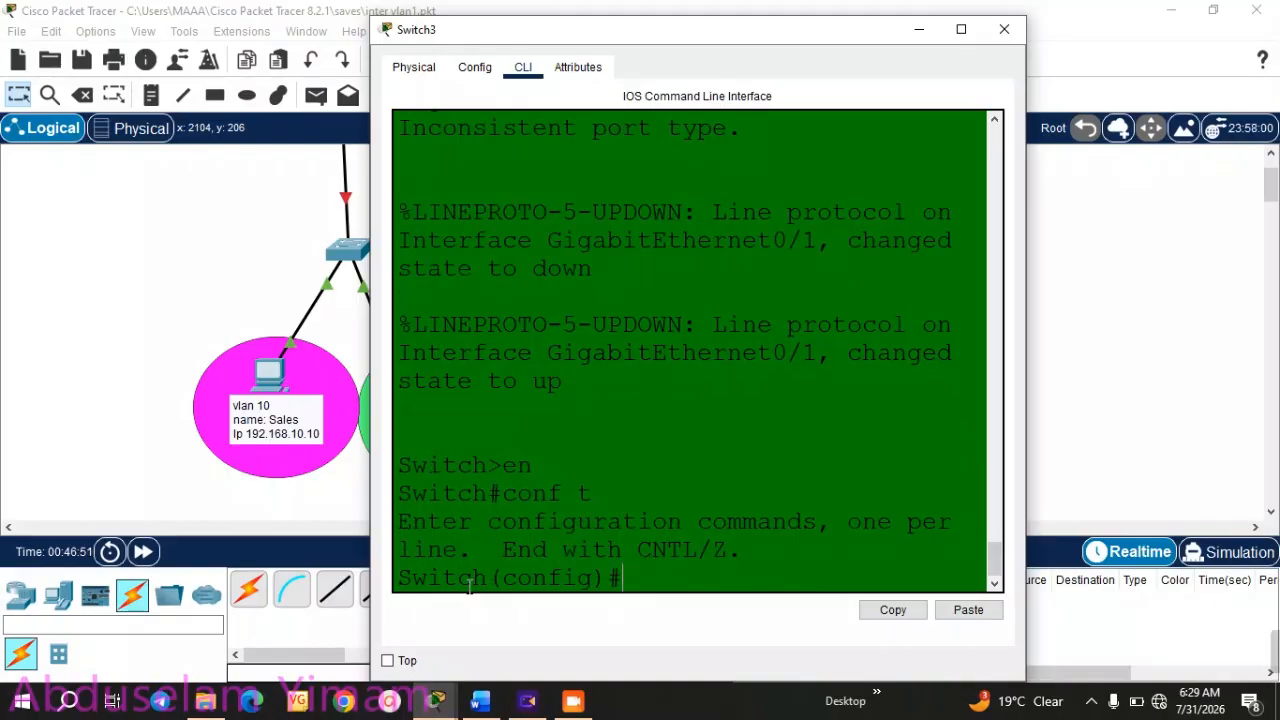
# - Set the right switch's hostname to SW2
pyautogui.write('host')
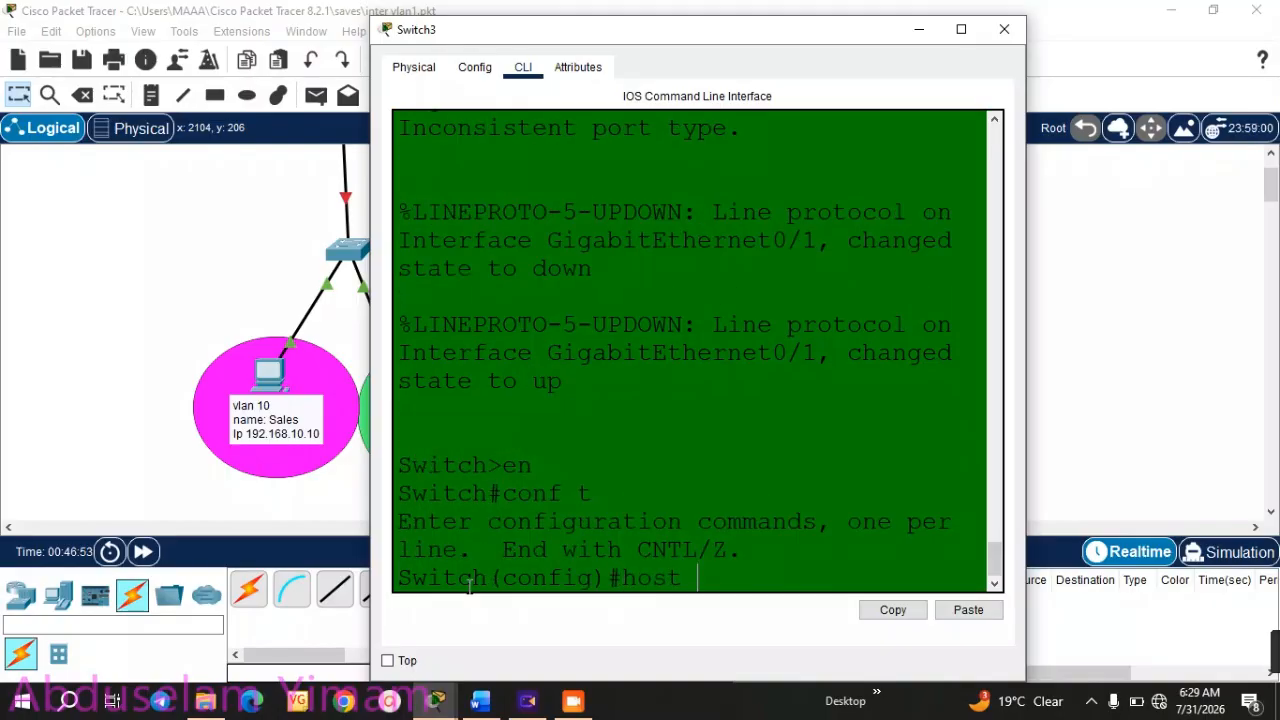
pyautogui.write(' ssssssw2')
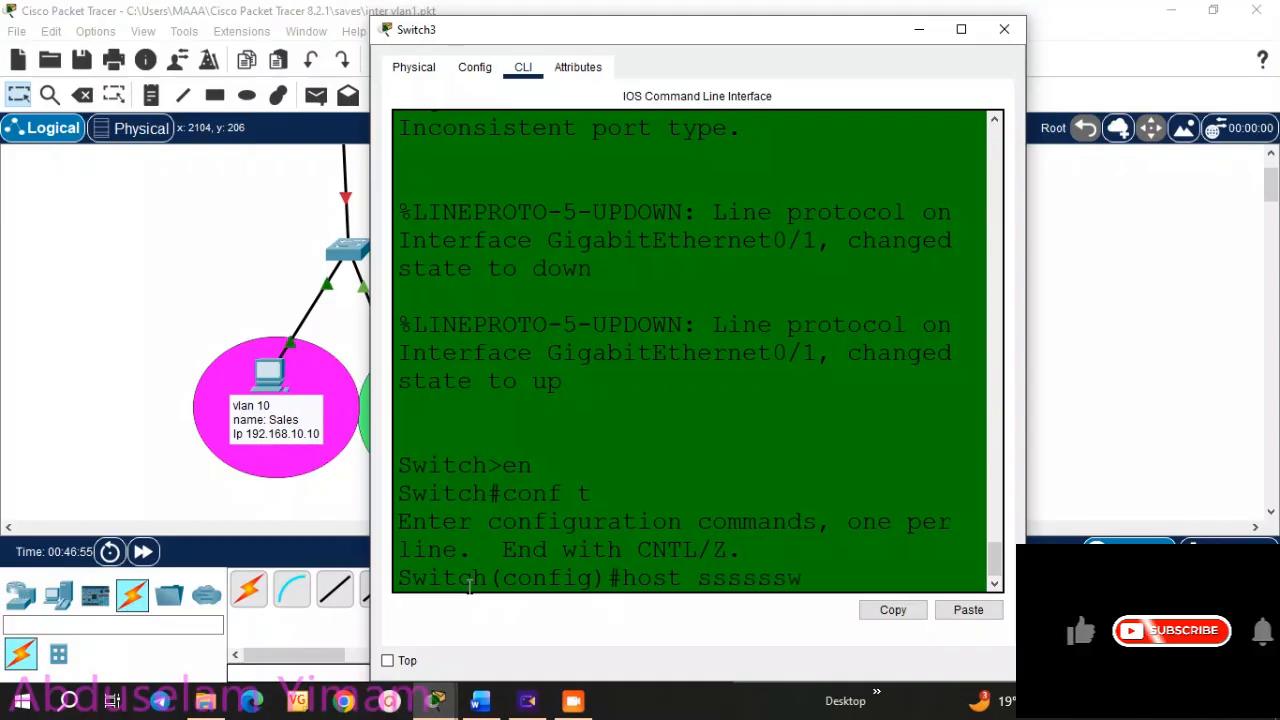
pyautogui.press('BackSpace')
pyautogui.press('BackSpace')
pyautogui.press('BackSpace')
pyautogui.press('BackSpace')
pyautogui.press('BackSpace')
pyautogui.press('BackSpace')
pyautogui.press('BackSpace')
pyautogui.press('BackSpace')
pyautogui.press('BackSpace')
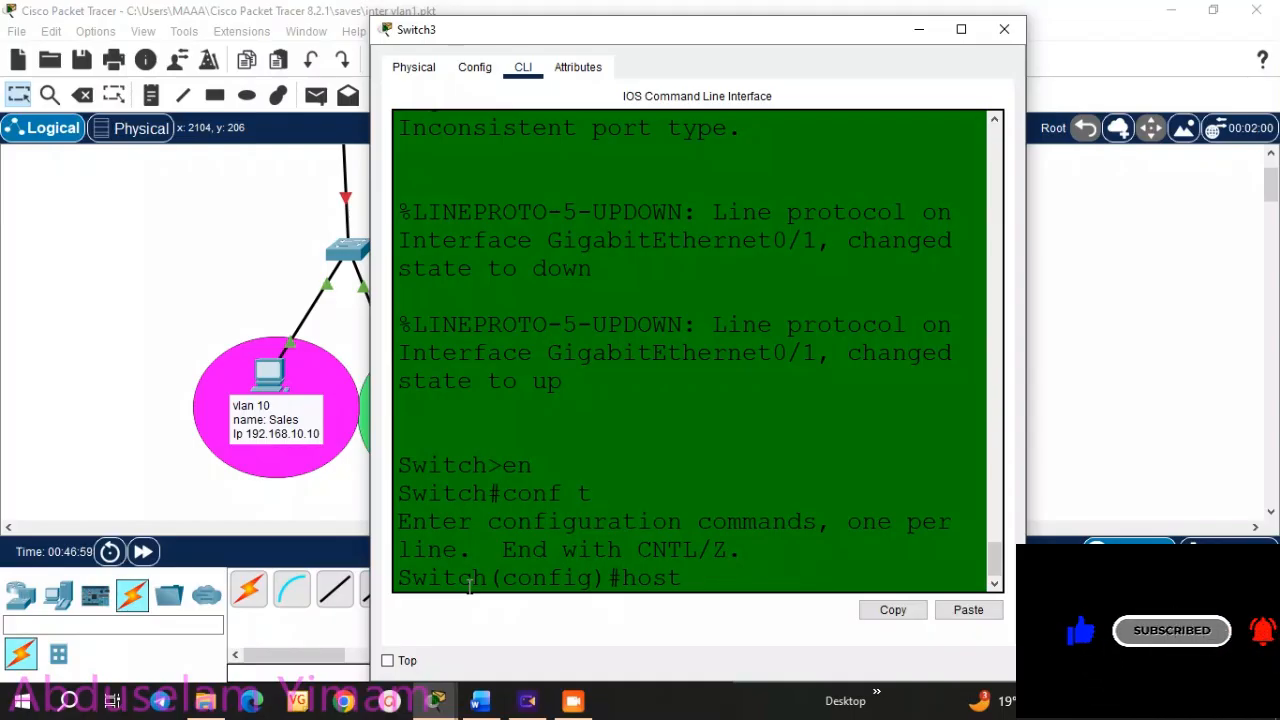
pyautogui.write('SW2')
pyautogui.press('Return')
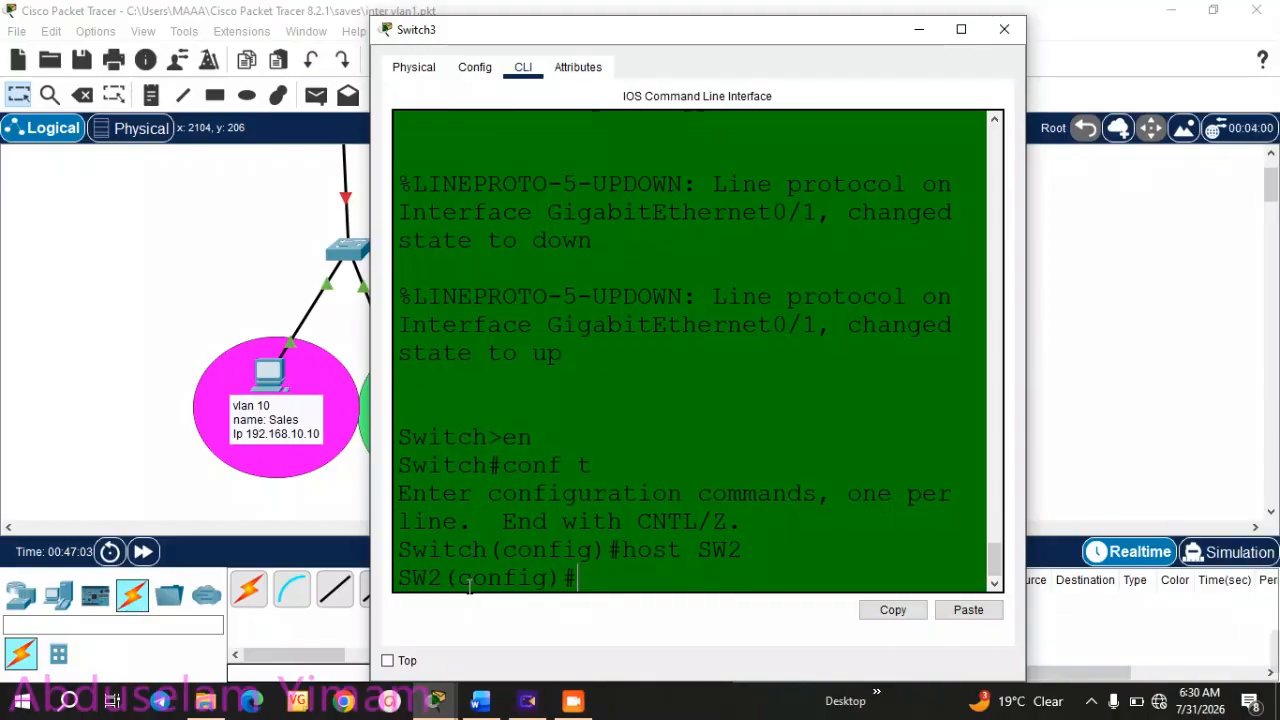
# - Create VLAN 10 on SW2, name it Sales, and return to global configuration mode
pyautogui.write('vlan 10')
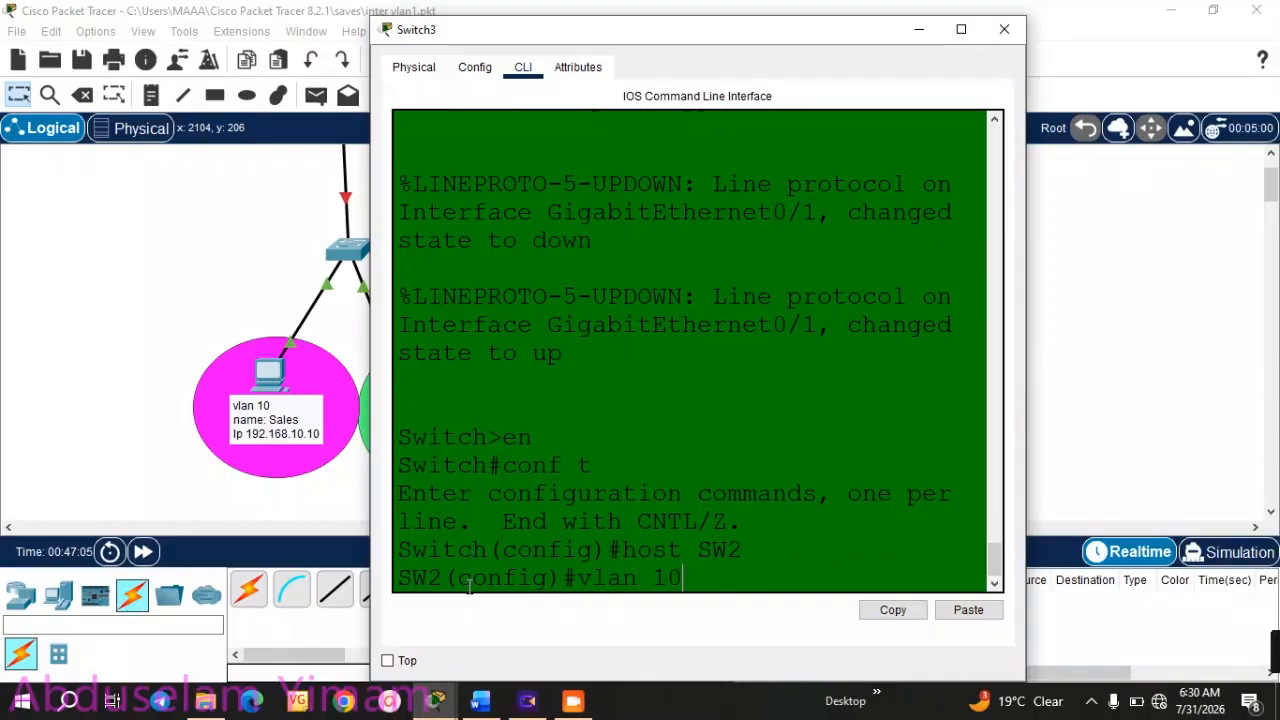
pyautogui.press('Return')
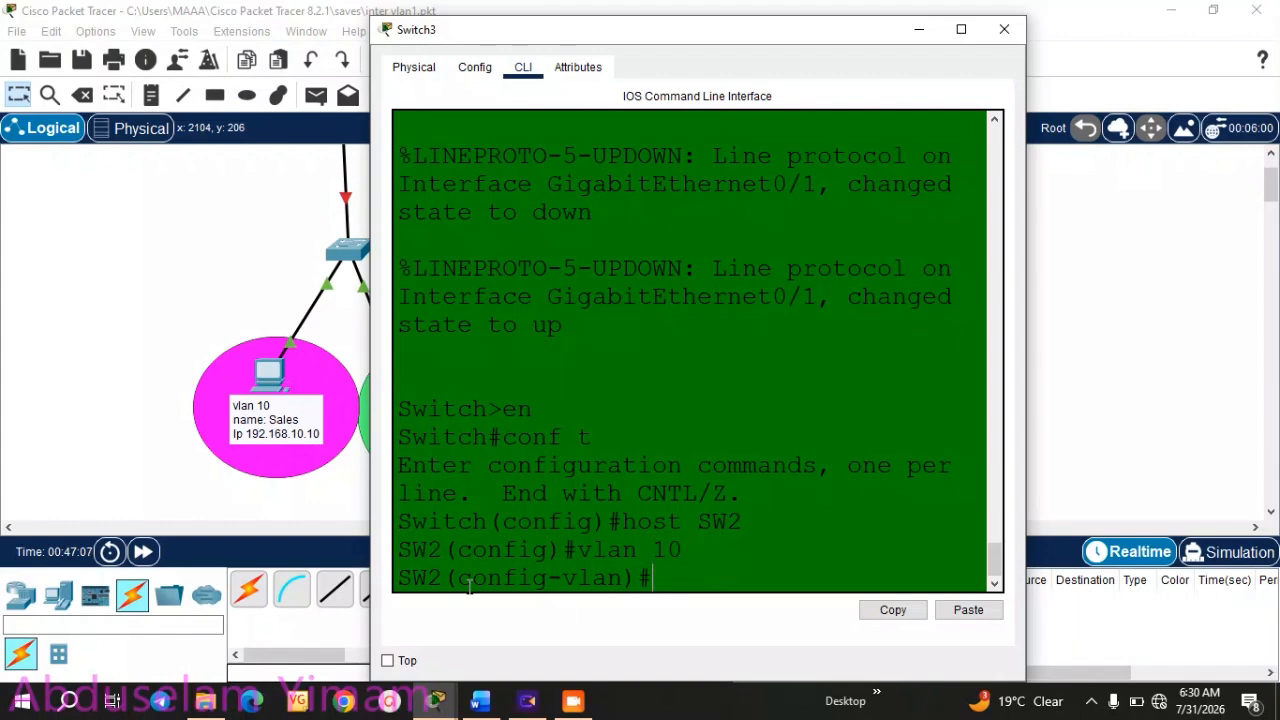
pyautogui.write('name S')
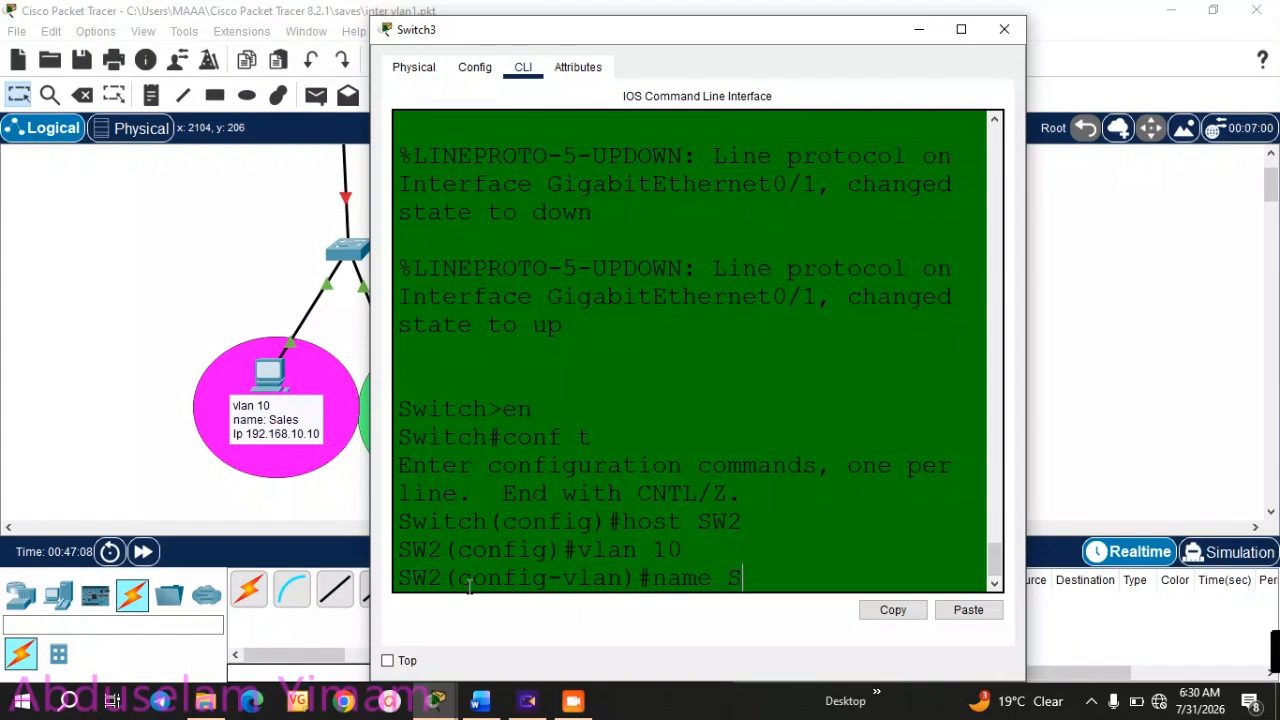
pyautogui.write('ales')
pyautogui.press('Return')
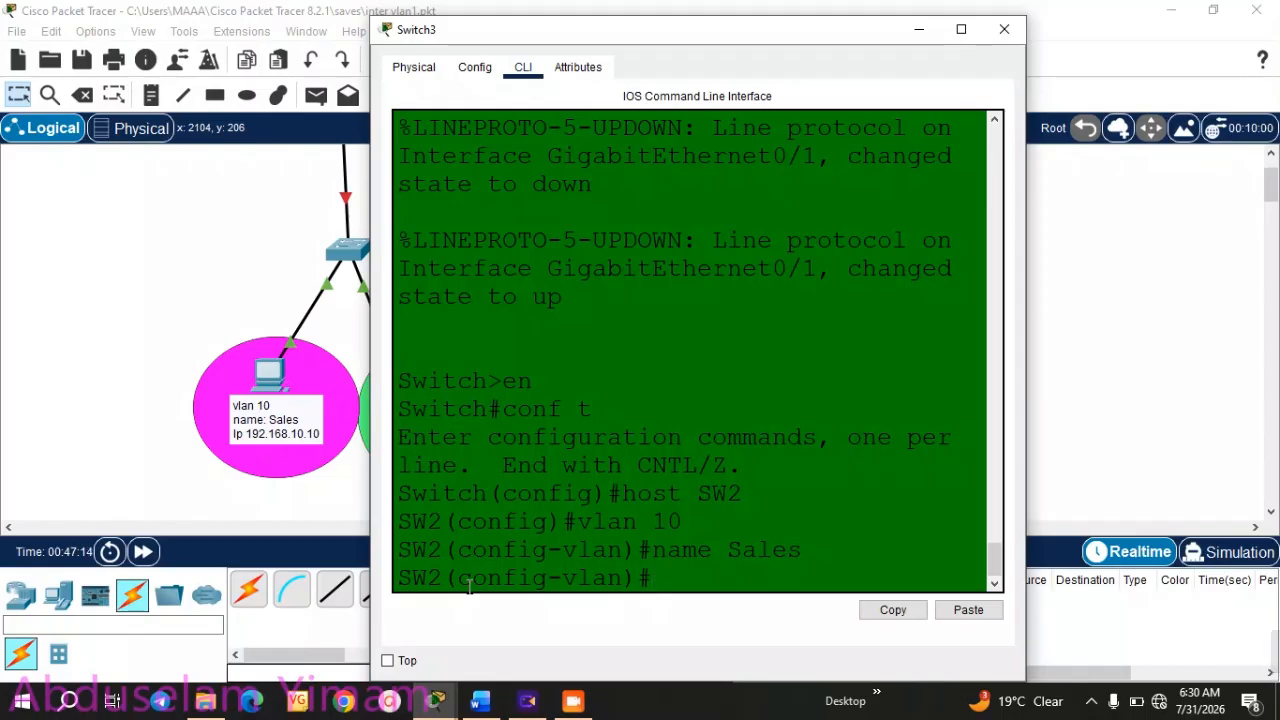
pyautogui.write('exi')
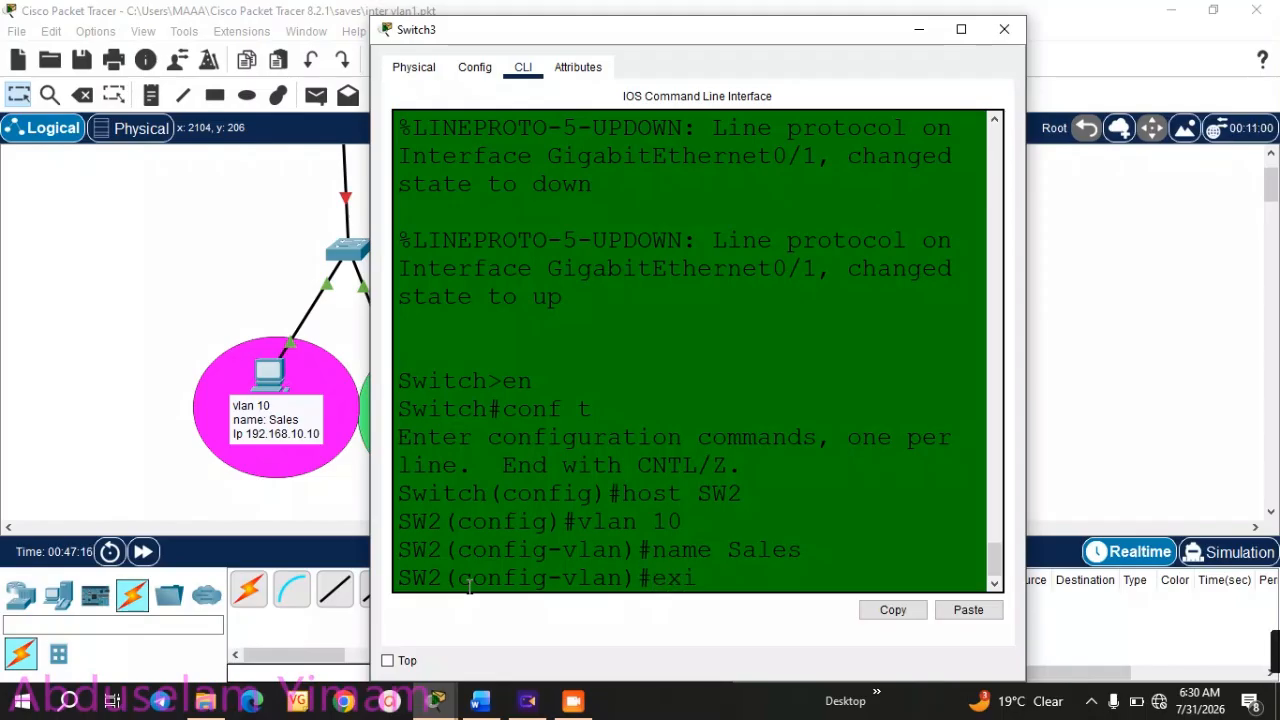
pyautogui.write('t')
pyautogui.press('Return')
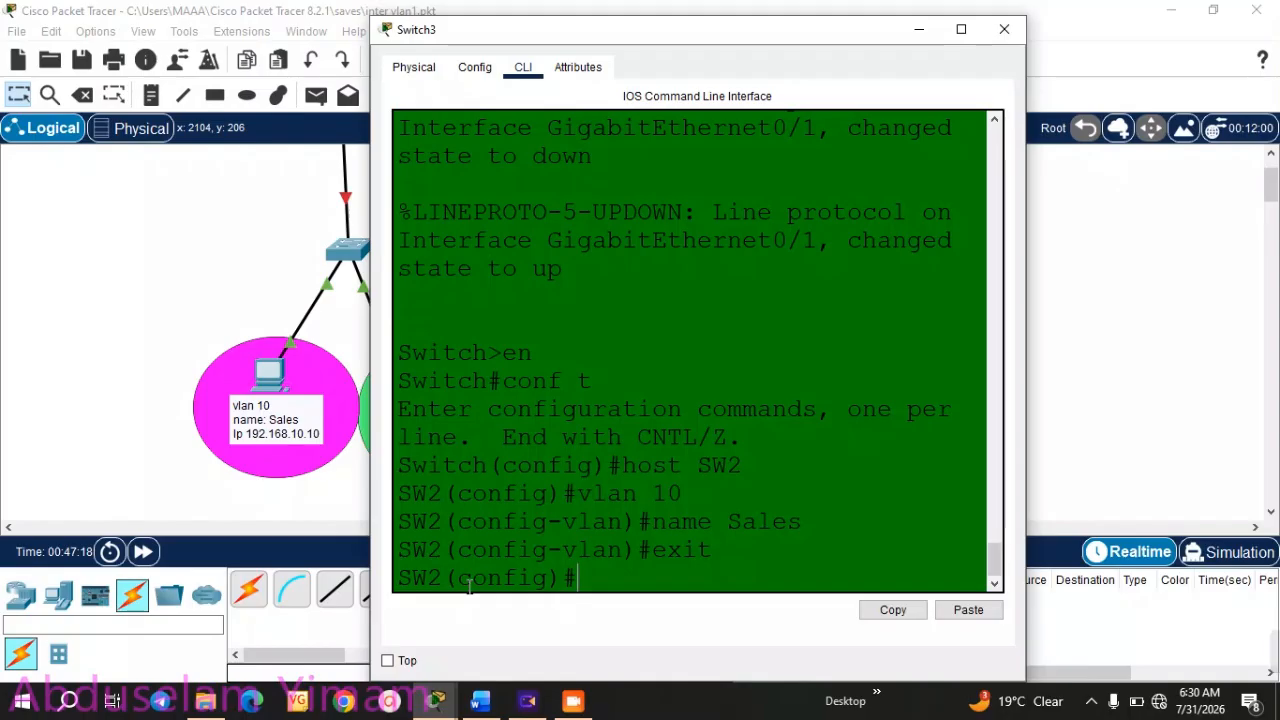
# - Create VLAN 20 on SW2, name it ENG, and return to global configuration mode
pyautogui.write('vlan')
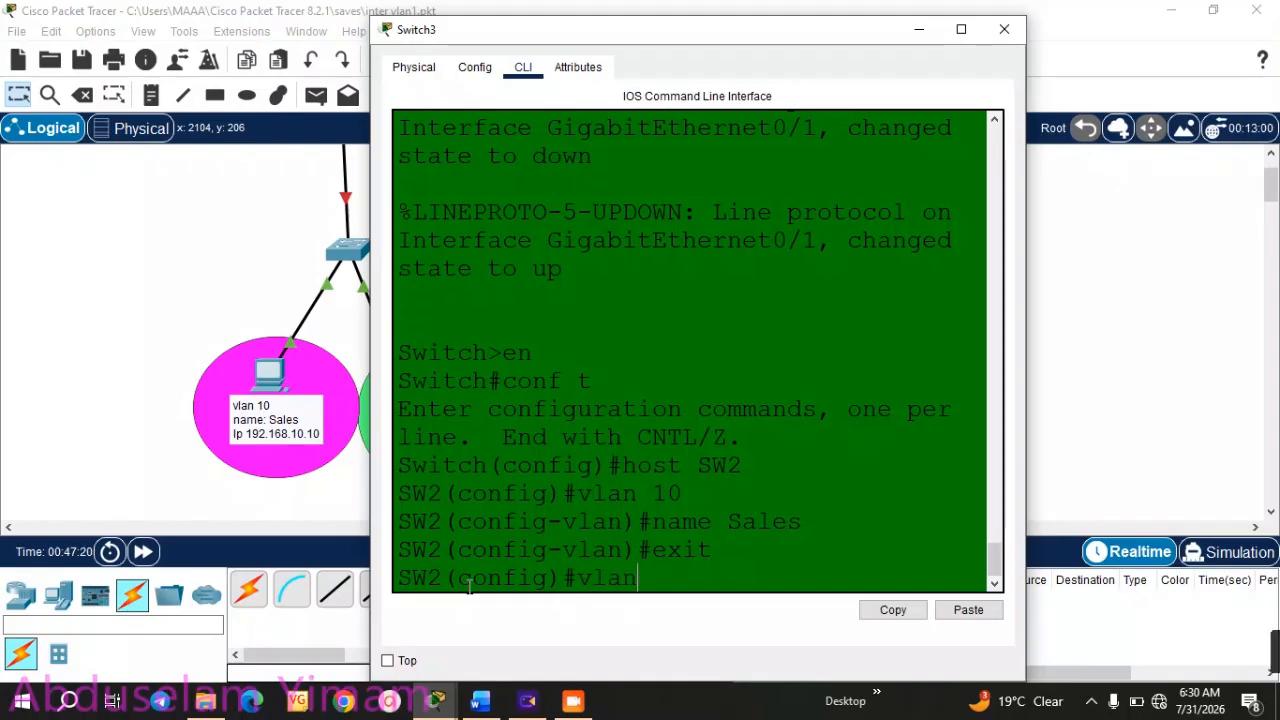
pyautogui.write(' 20')
pyautogui.press('Return')
pyautogui.write('n')
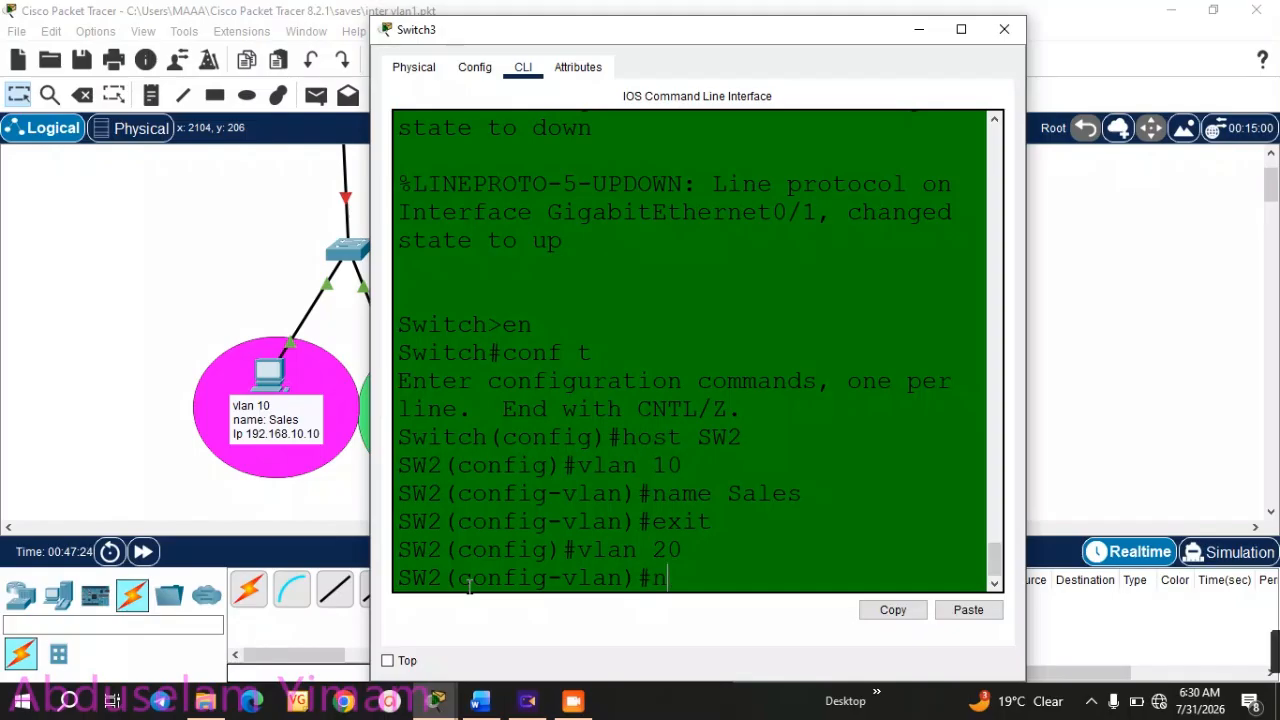
pyautogui.write('ame EN')
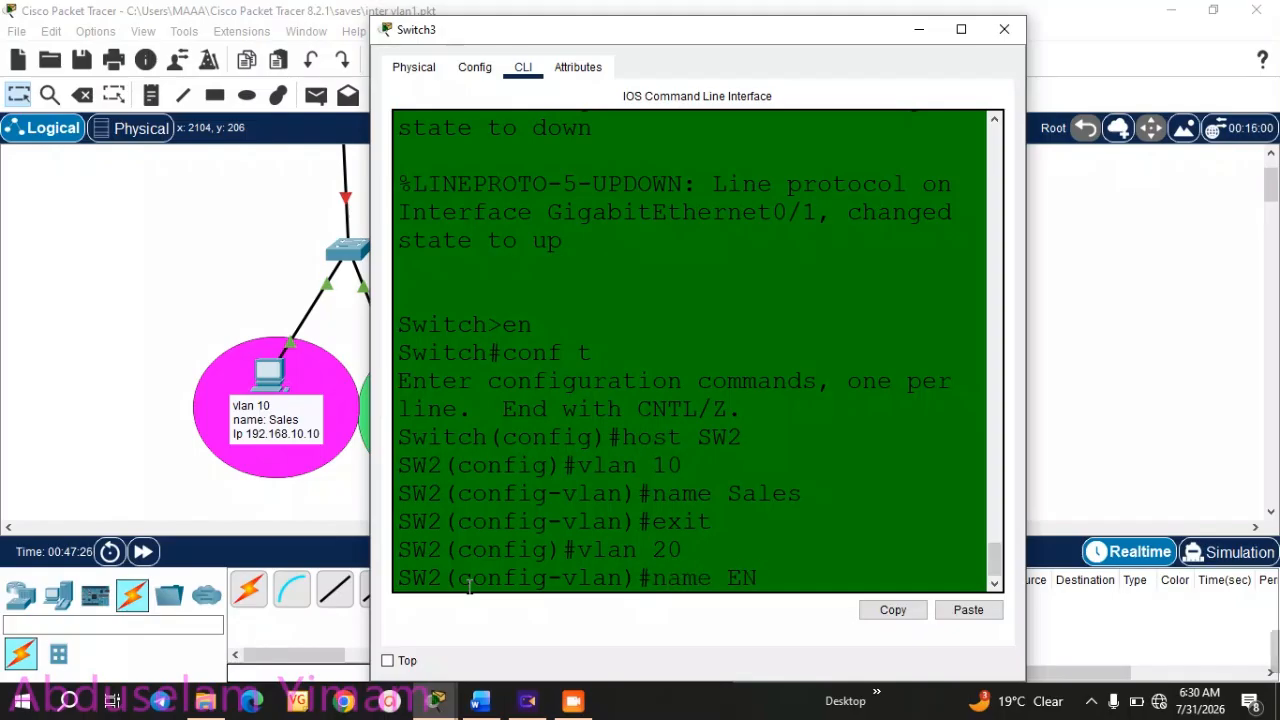
pyautogui.write('G')
pyautogui.press('Return')
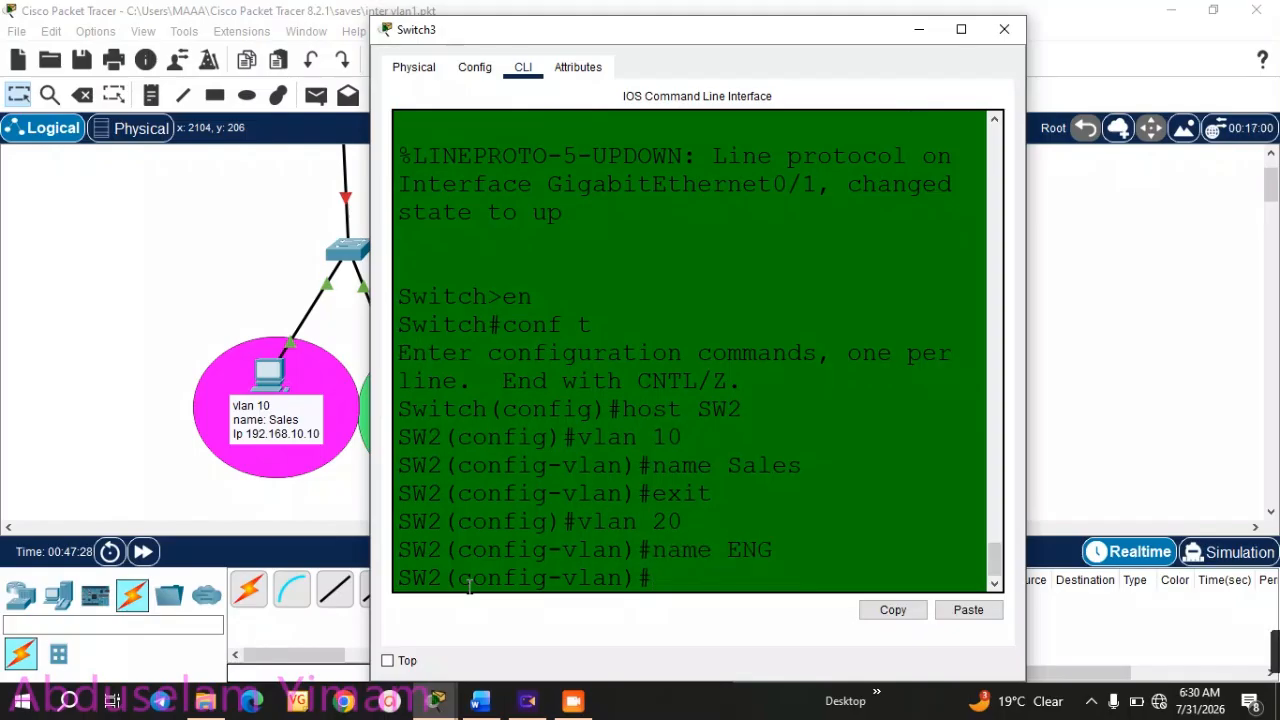
pyautogui.write('eixt')
pyautogui.press('Return')
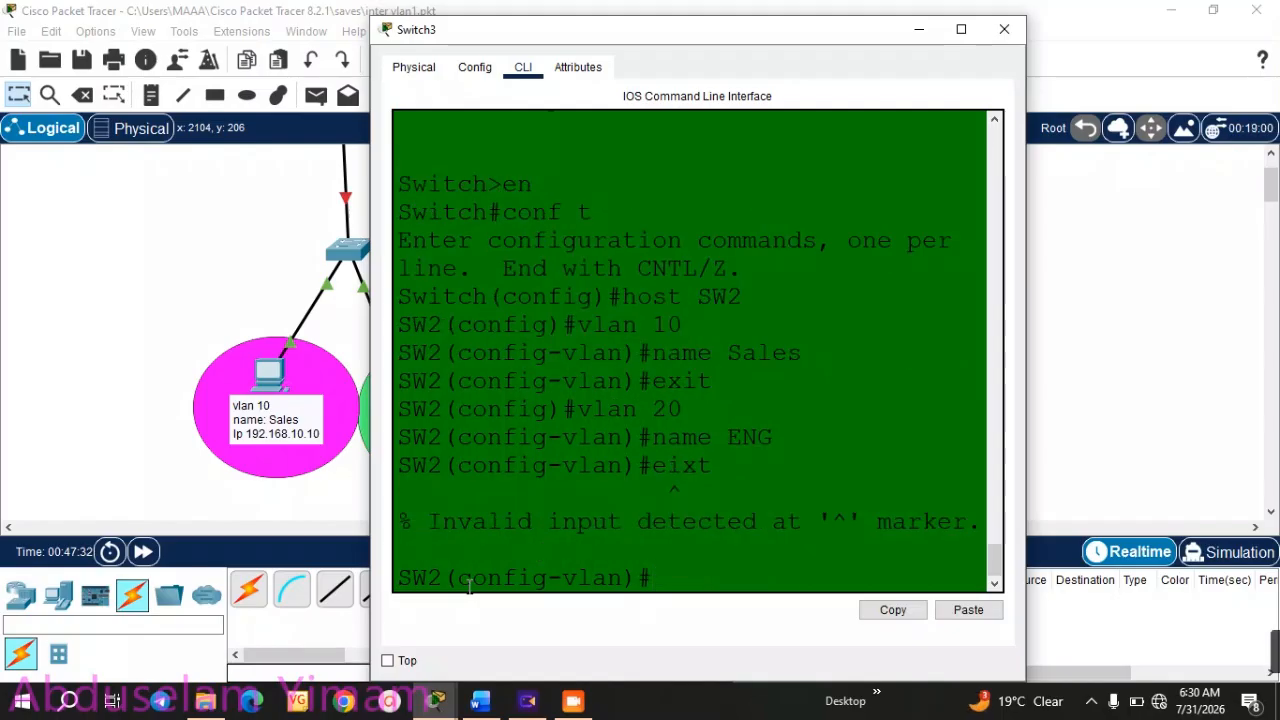
pyautogui.write('exit')
pyautogui.press('Return')
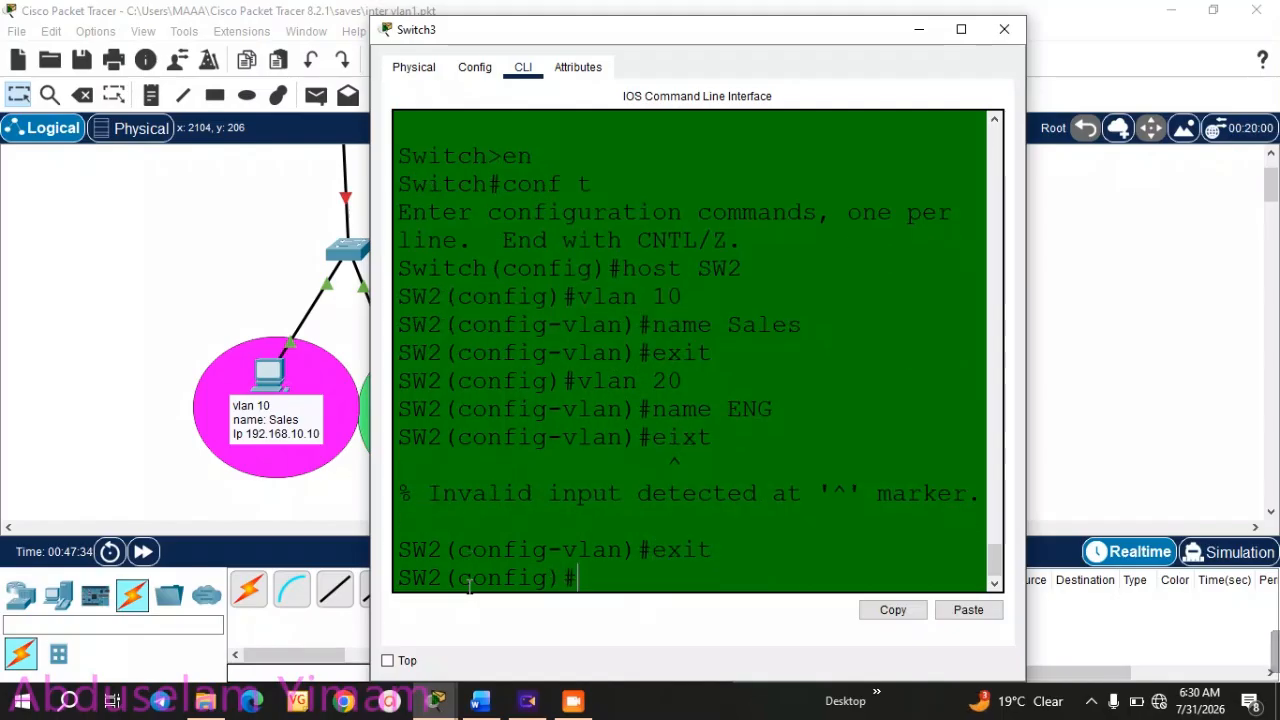
# - Check which SW2 port connects to the Sales PC in the topology and enter interface configuration for fa0/2
pyautogui.write('int')
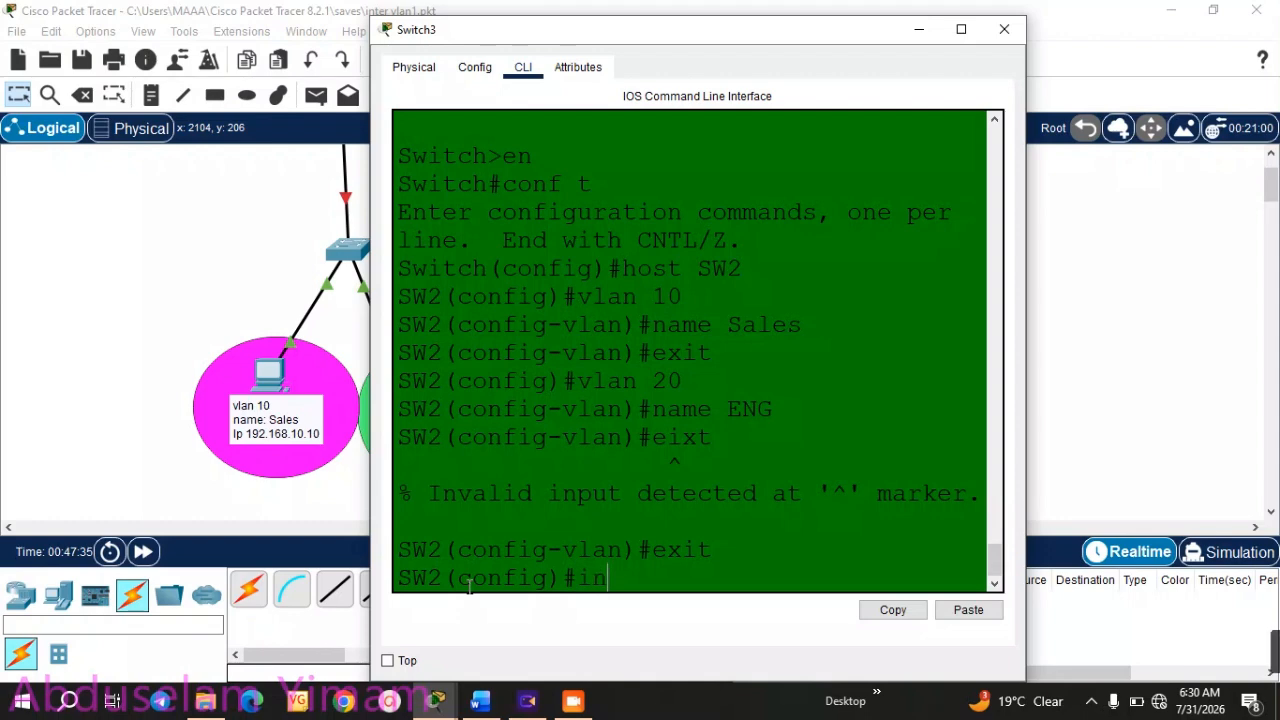
pyautogui.press('Tab')
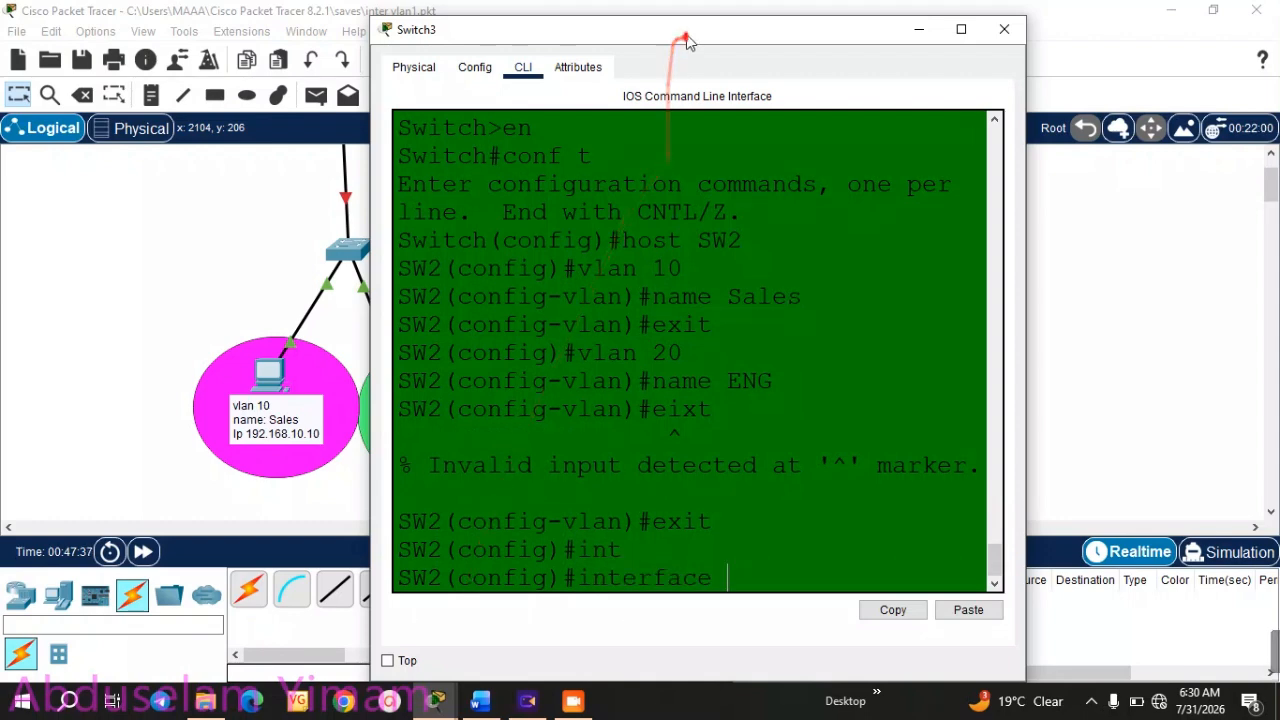
pyautogui.moveTo(687, 40); pyautogui.dragTo(648, 490)
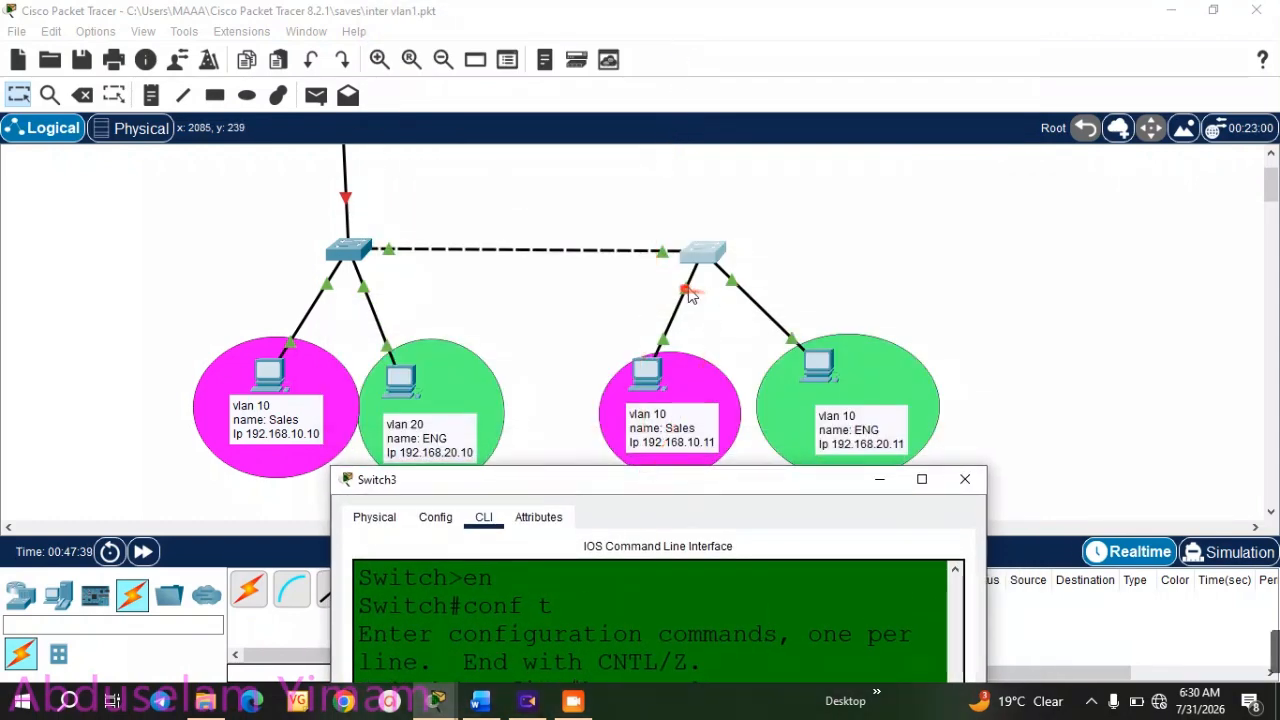
pyautogui.click(620, 300)
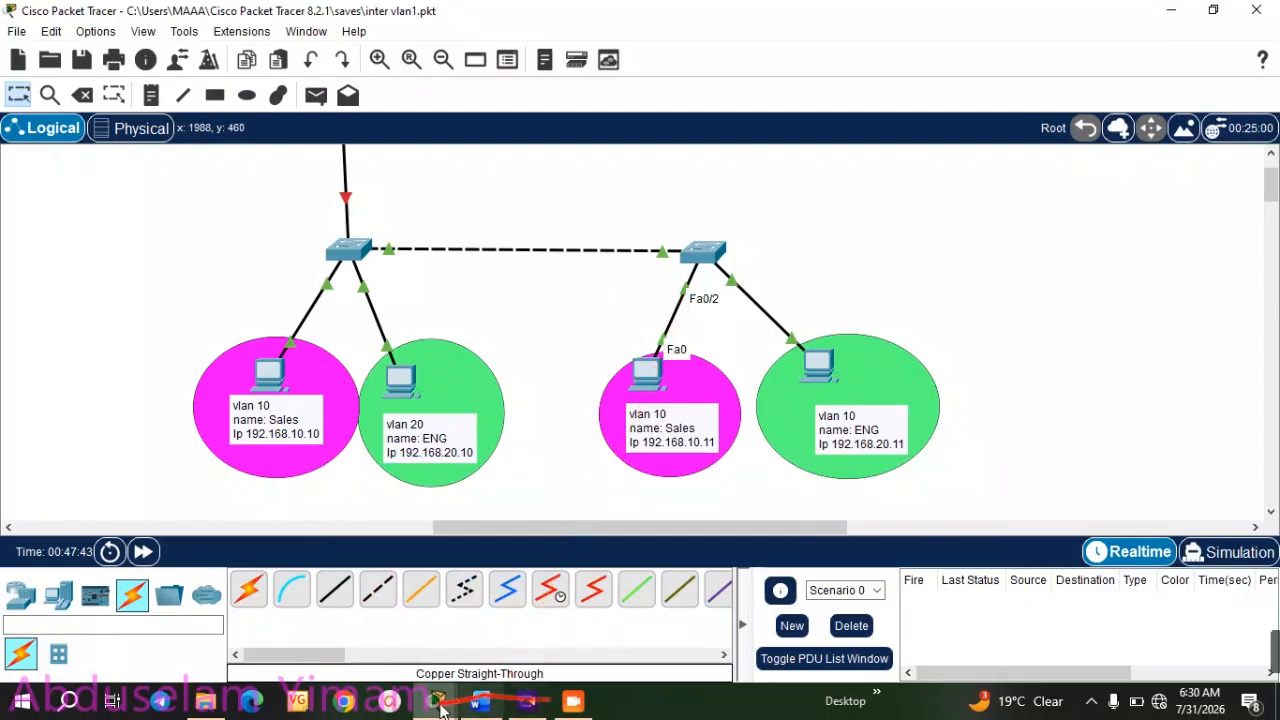
pyautogui.moveTo(436, 700)
pyautogui.click(538, 682)
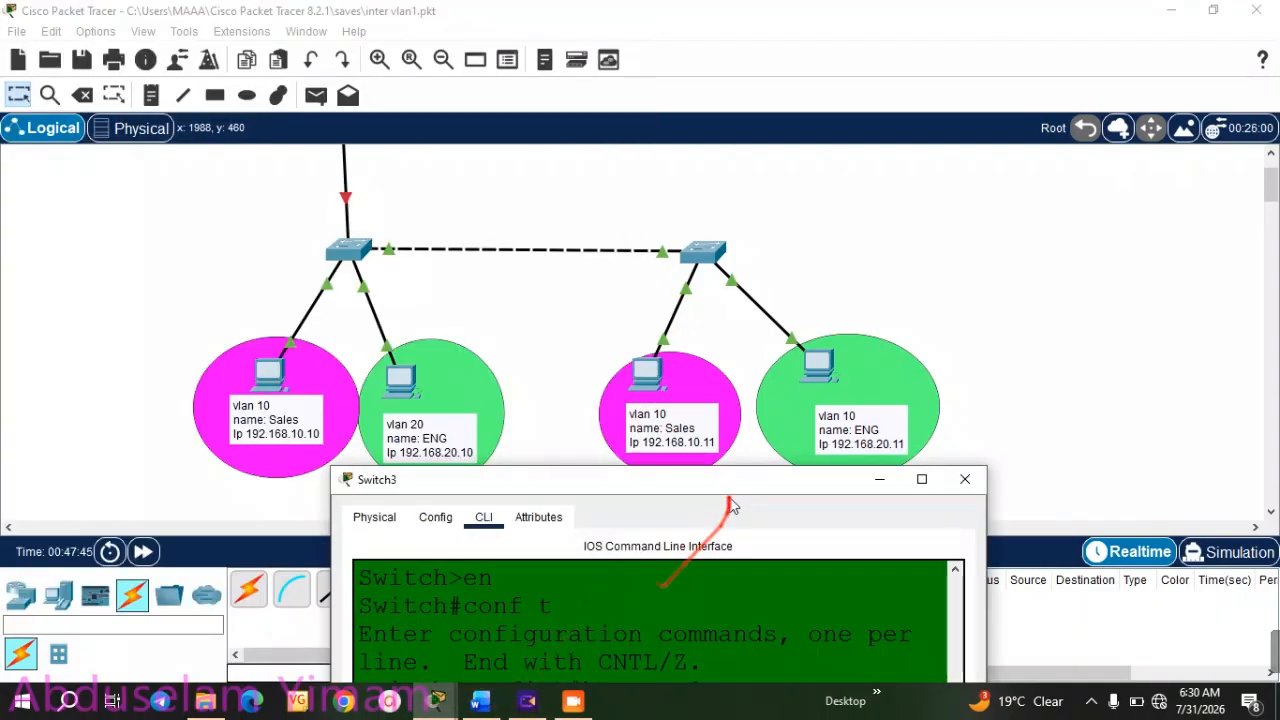
pyautogui.moveTo(728, 478); pyautogui.dragTo(714, 114)
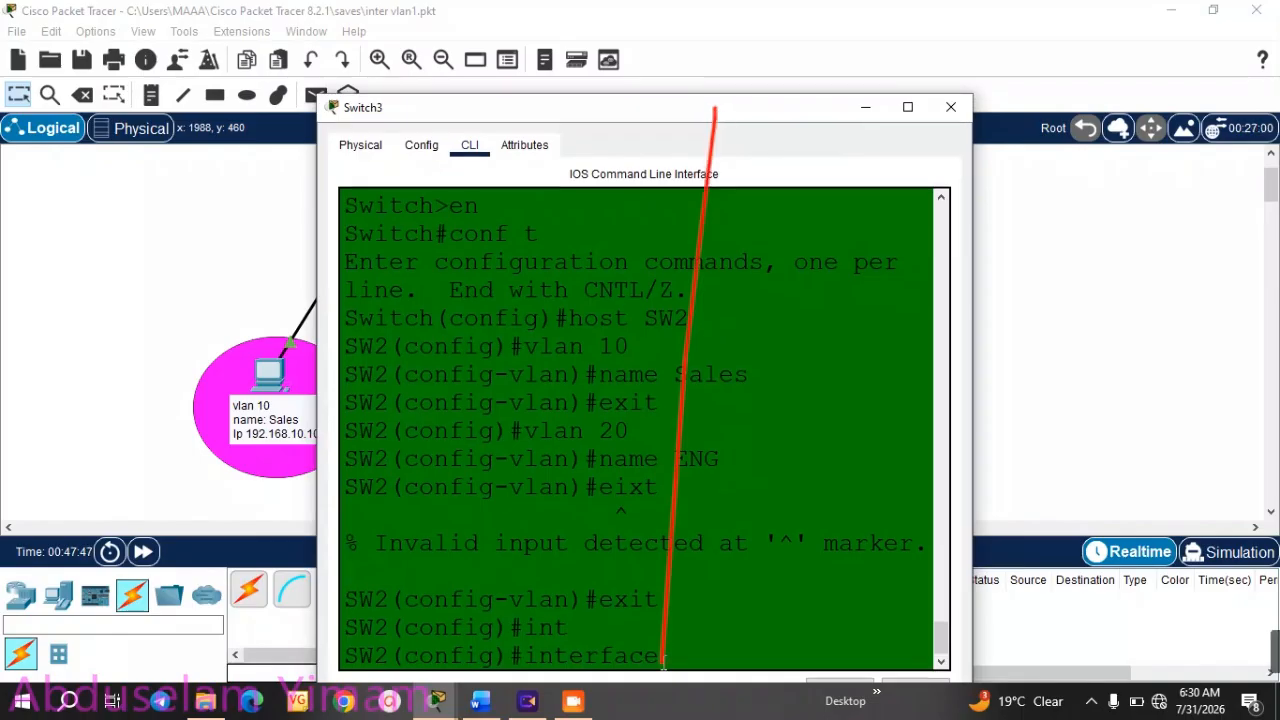
pyautogui.write('fa0')
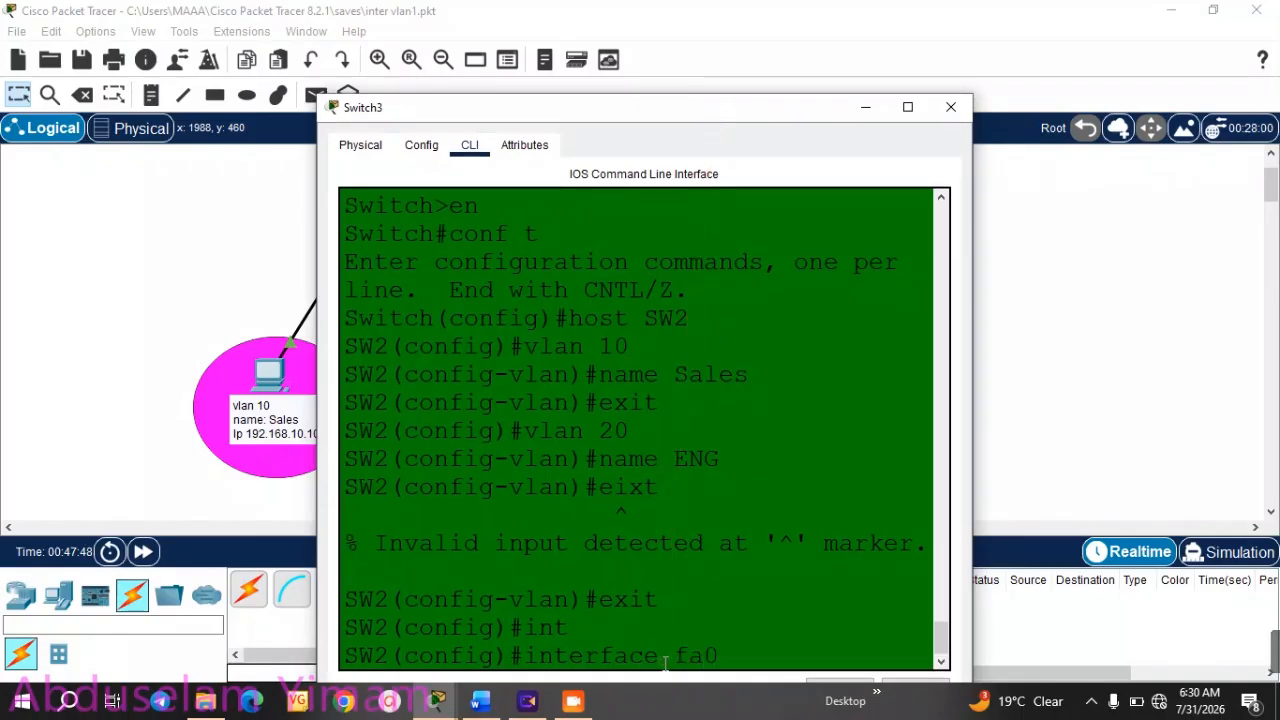
pyautogui.write('/2')
pyautogui.press('Return')
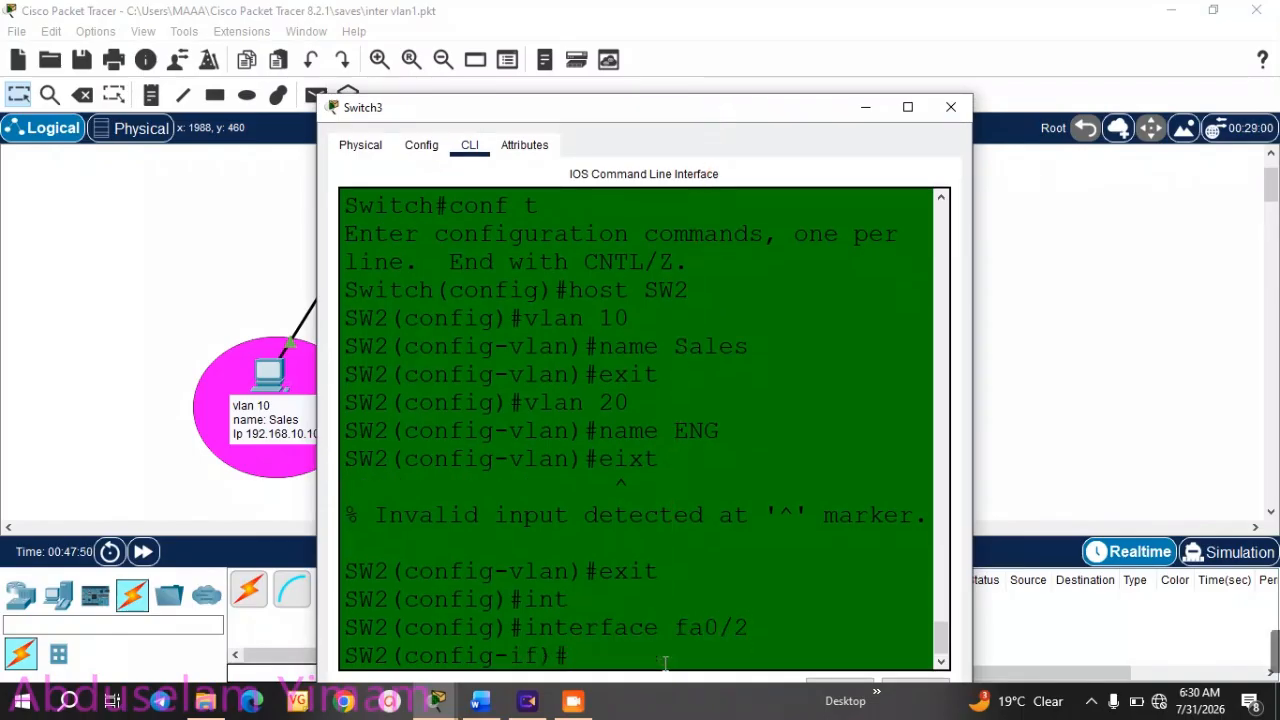
# - Set SW2's interface fa0/2 to access mode with switchport mode access
pyautogui.write('sw')
pyautogui.press('Tab')
pyautogui.write('mod')
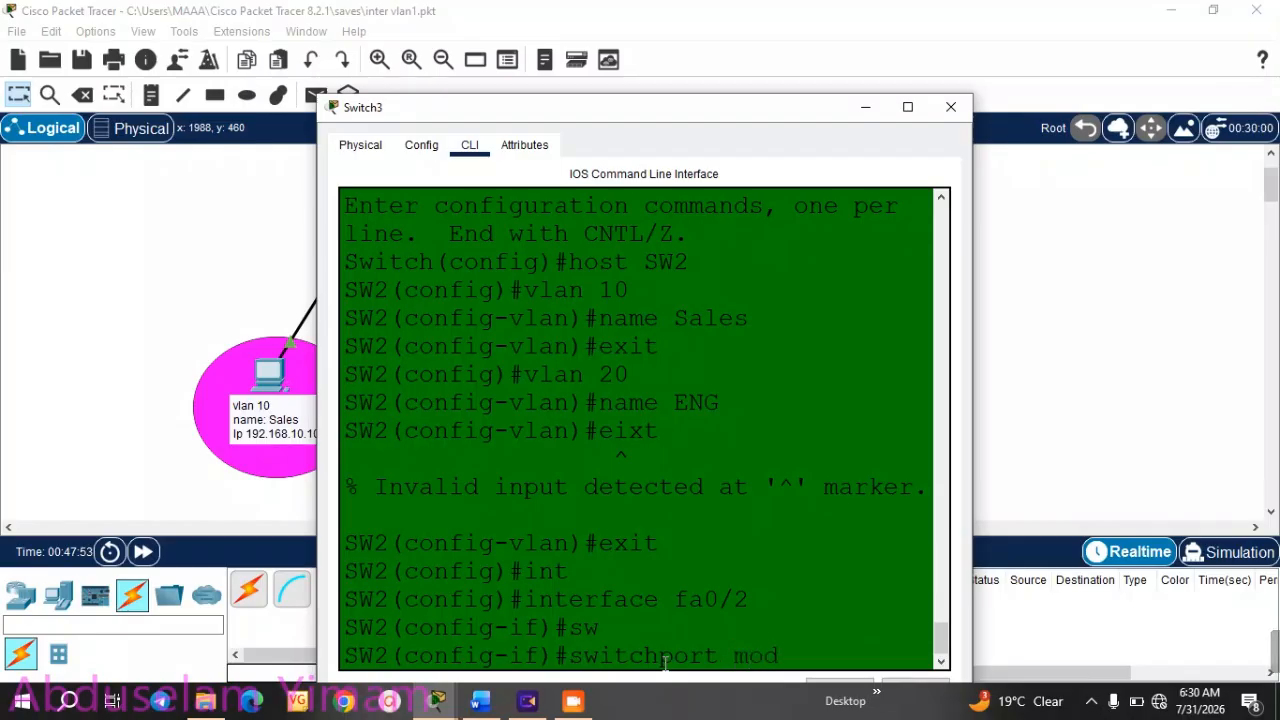
pyautogui.press('Tab')
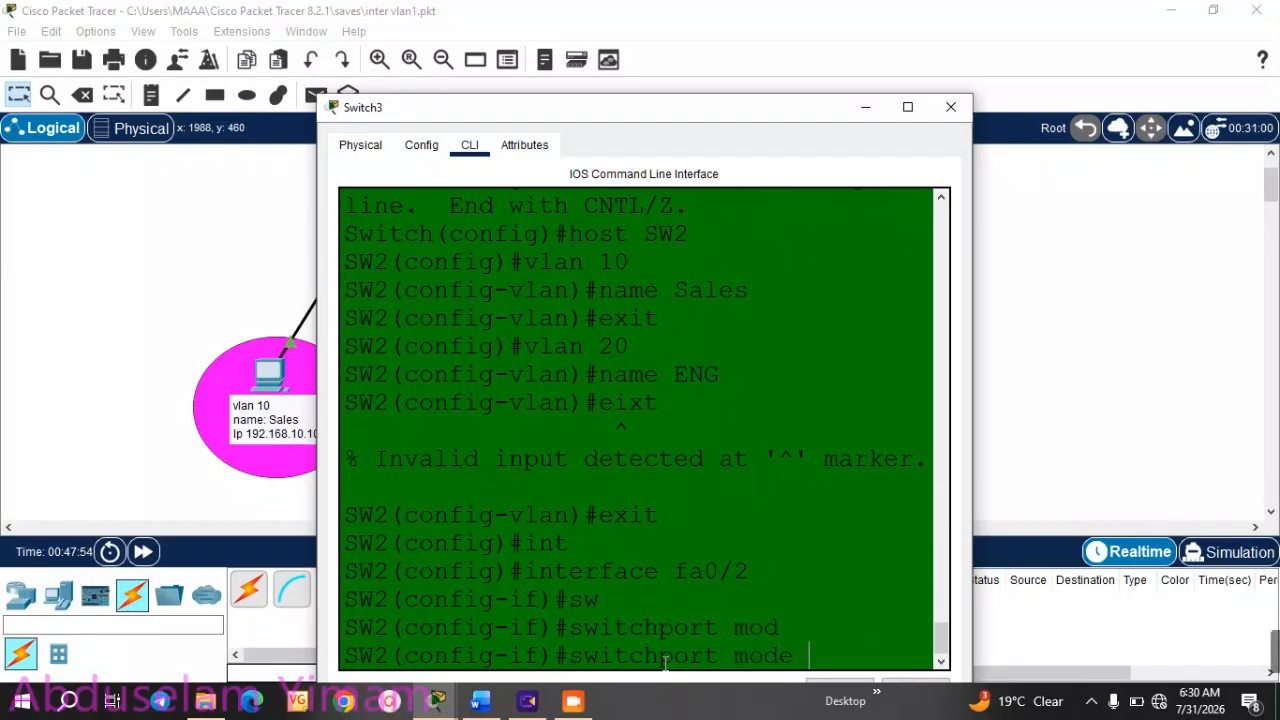
pyautogui.write('acc')
pyautogui.press('Tab')
pyautogui.press('Return')
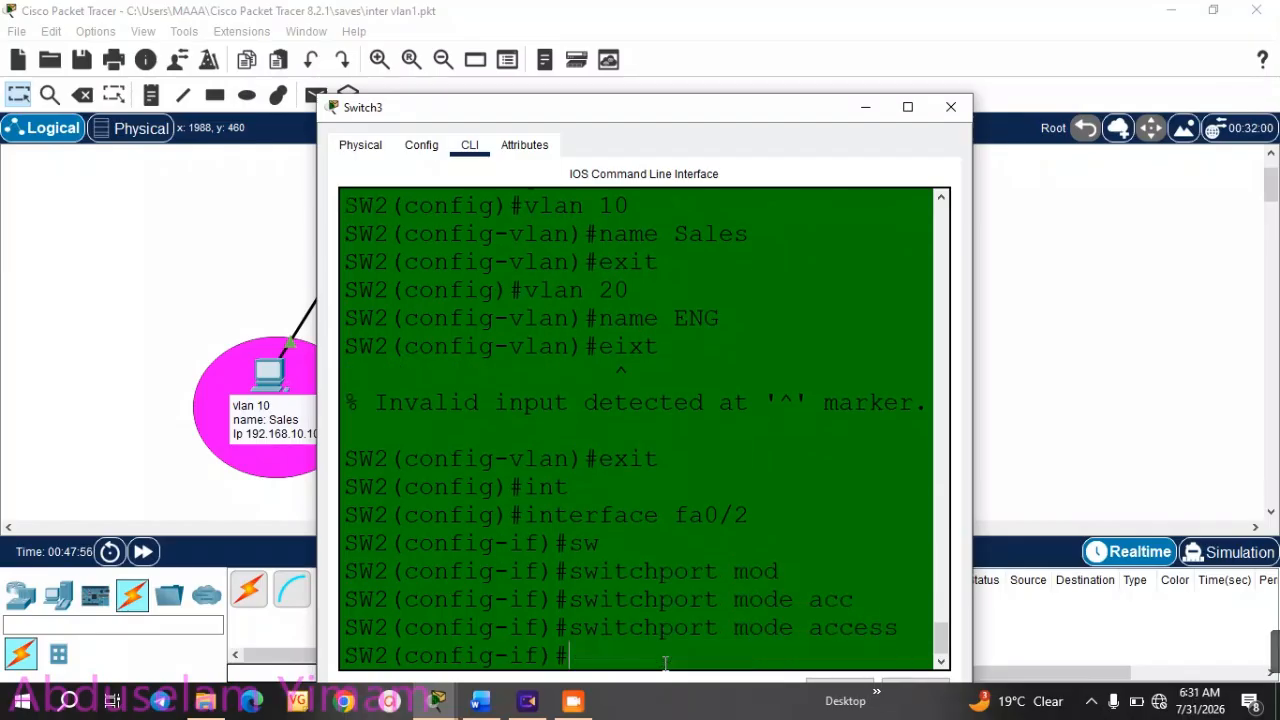
# - Assign interface fa0/2 to VLAN 10 with switchport access vlan 10 and exit interface configuration
pyautogui.write('sw')
pyautogui.press('Tab')
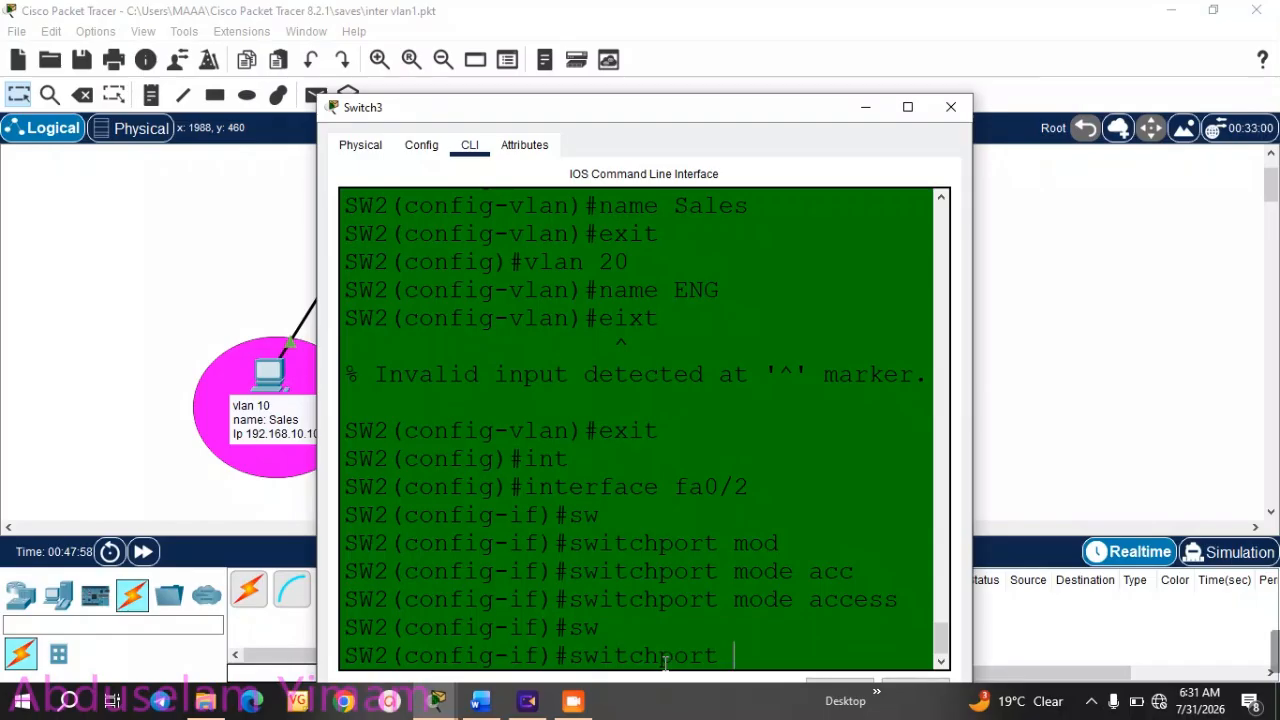
pyautogui.write('access')
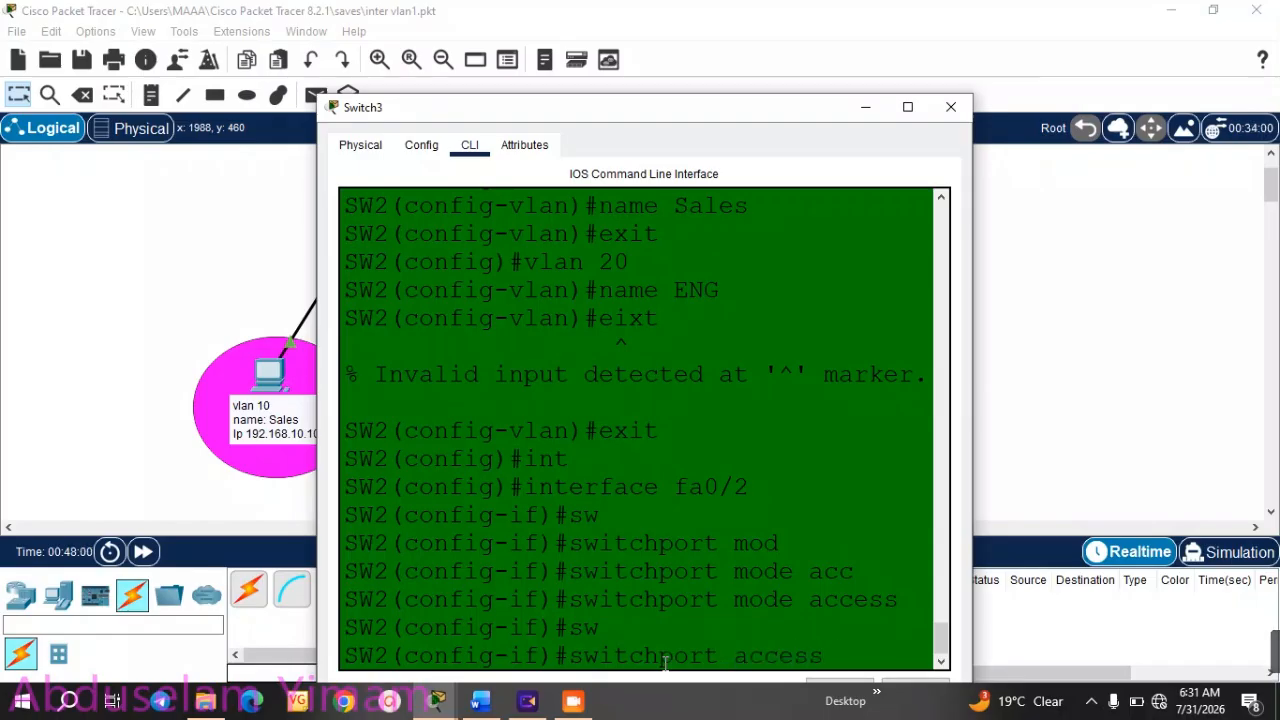
pyautogui.write(' vlan 10')
pyautogui.press('Return')
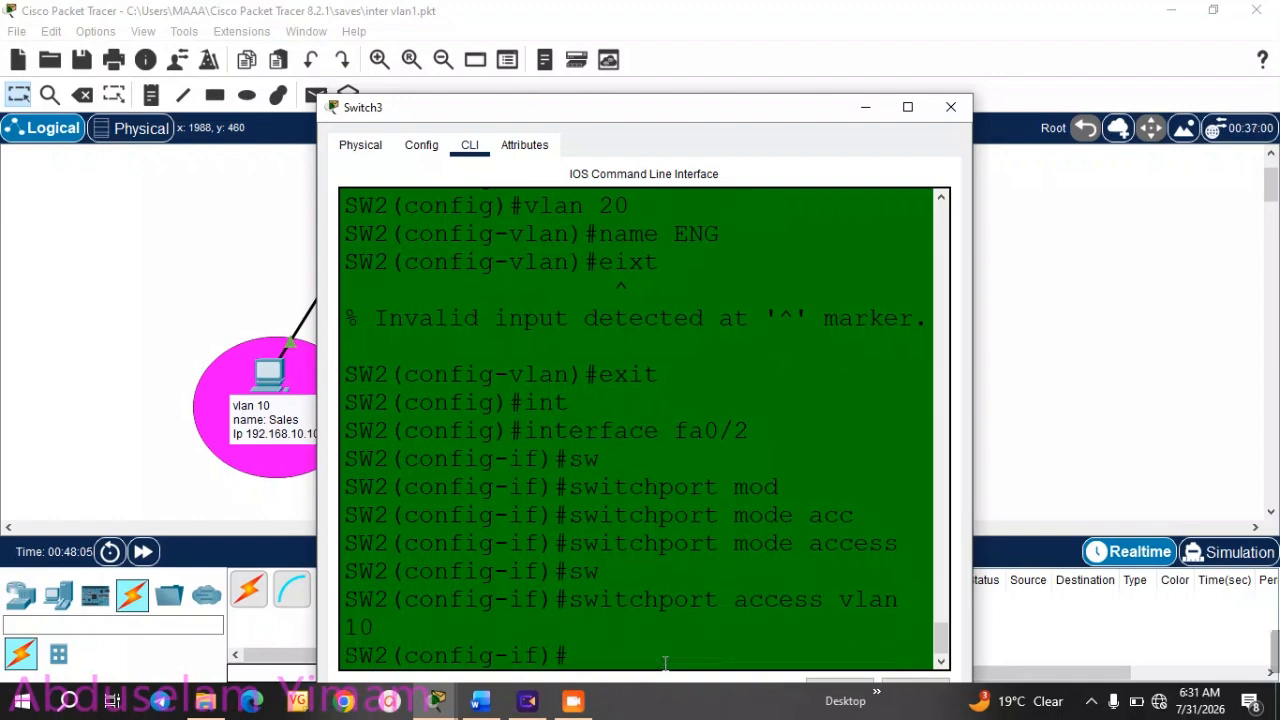
pyautogui.write('exit')
pyautogui.press('Return')
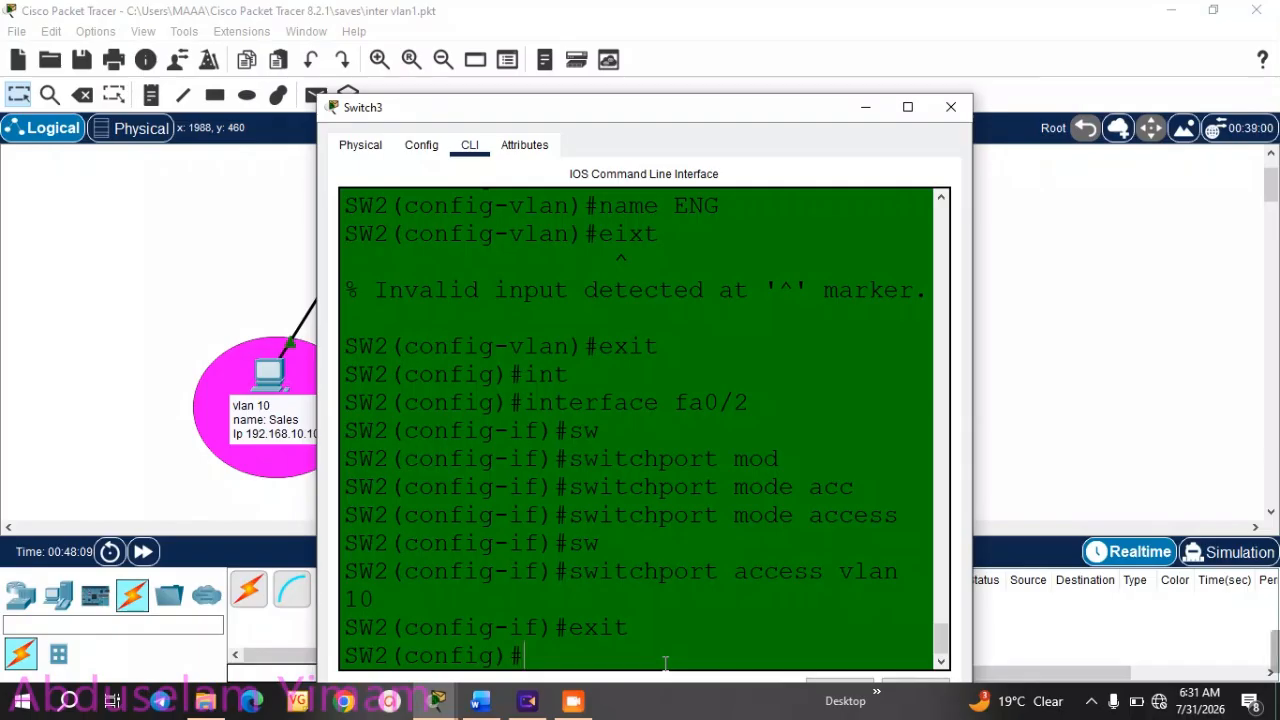
# - Enter interface configuration for fa0/10 on SW2
pyautogui.write('i')
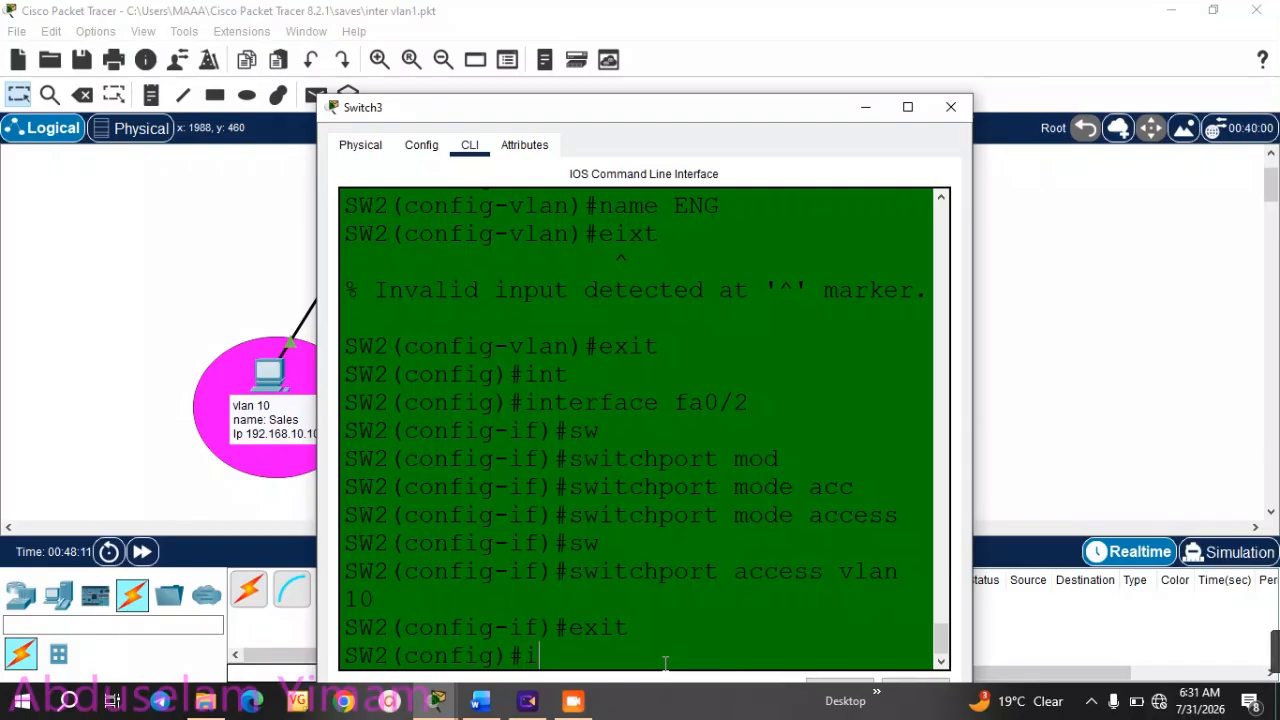
pyautogui.write('nt')
pyautogui.press('Tab')
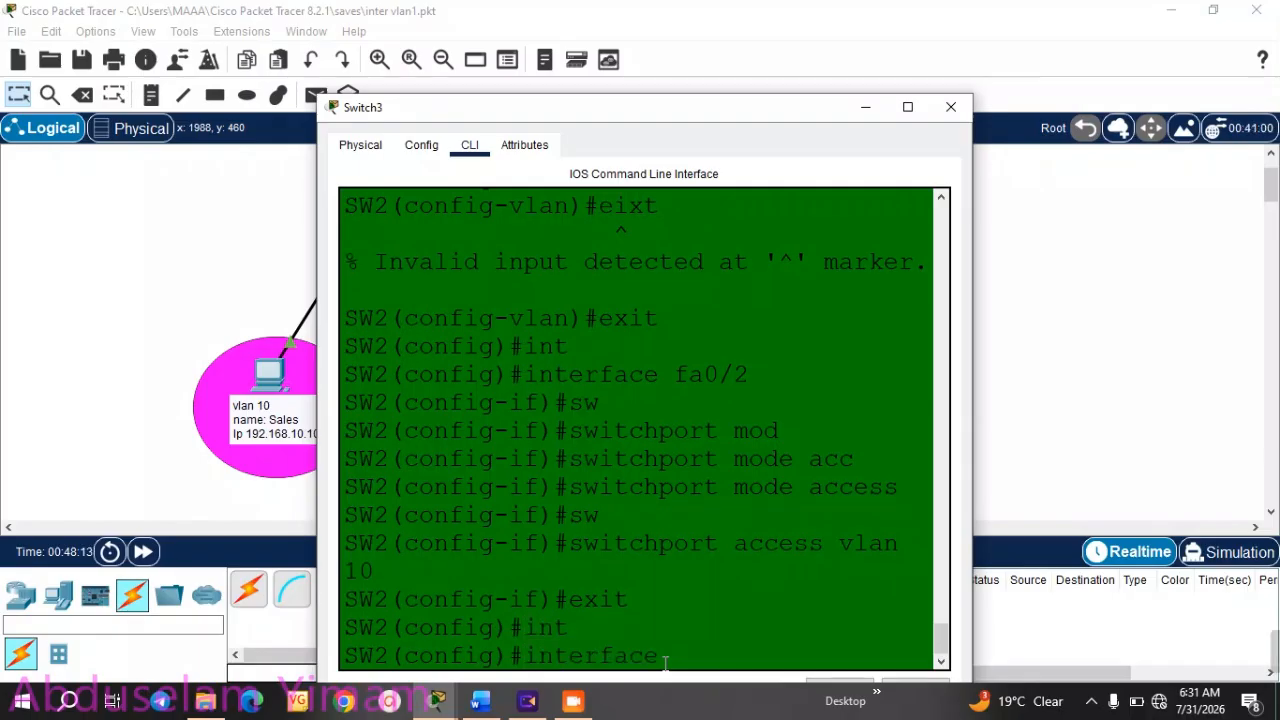
pyautogui.write('fa0/10')
pyautogui.press('Return')
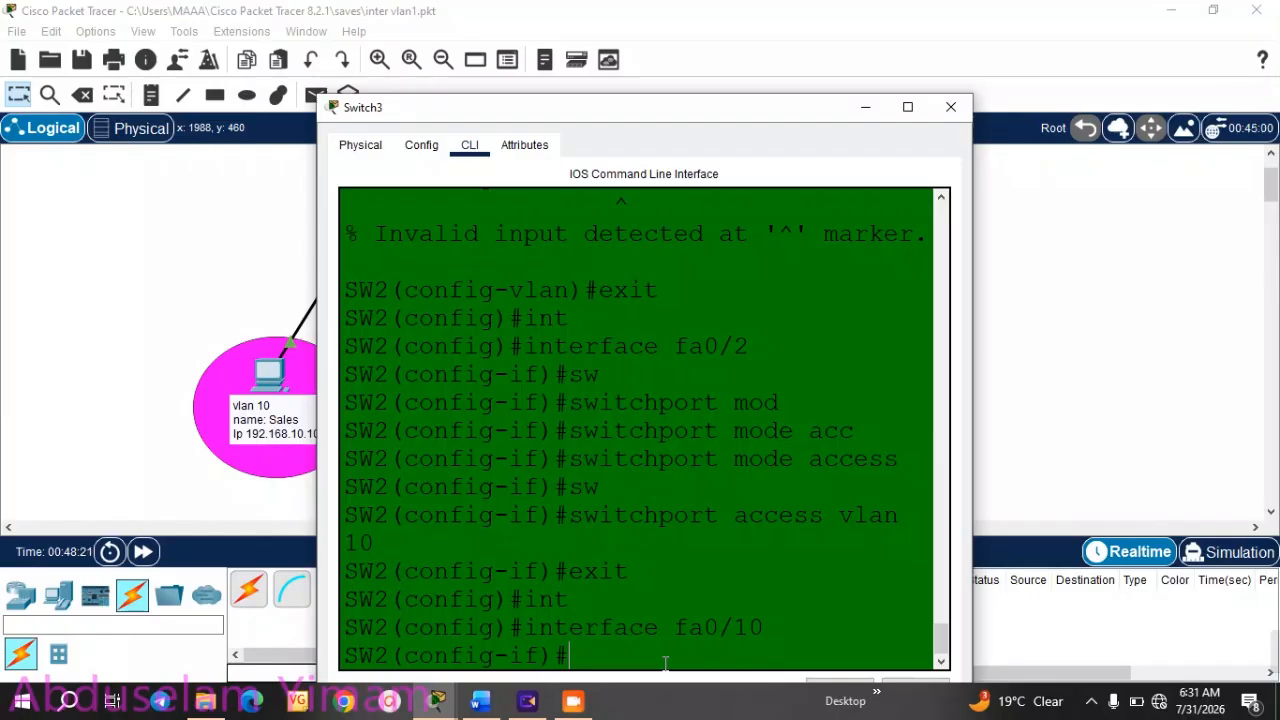
# - Set SW2's interface fa0/10 to access mode with switchport mode access
pyautogui.write('sw')
pyautogui.press('Tab')
pyautogui.write('m')
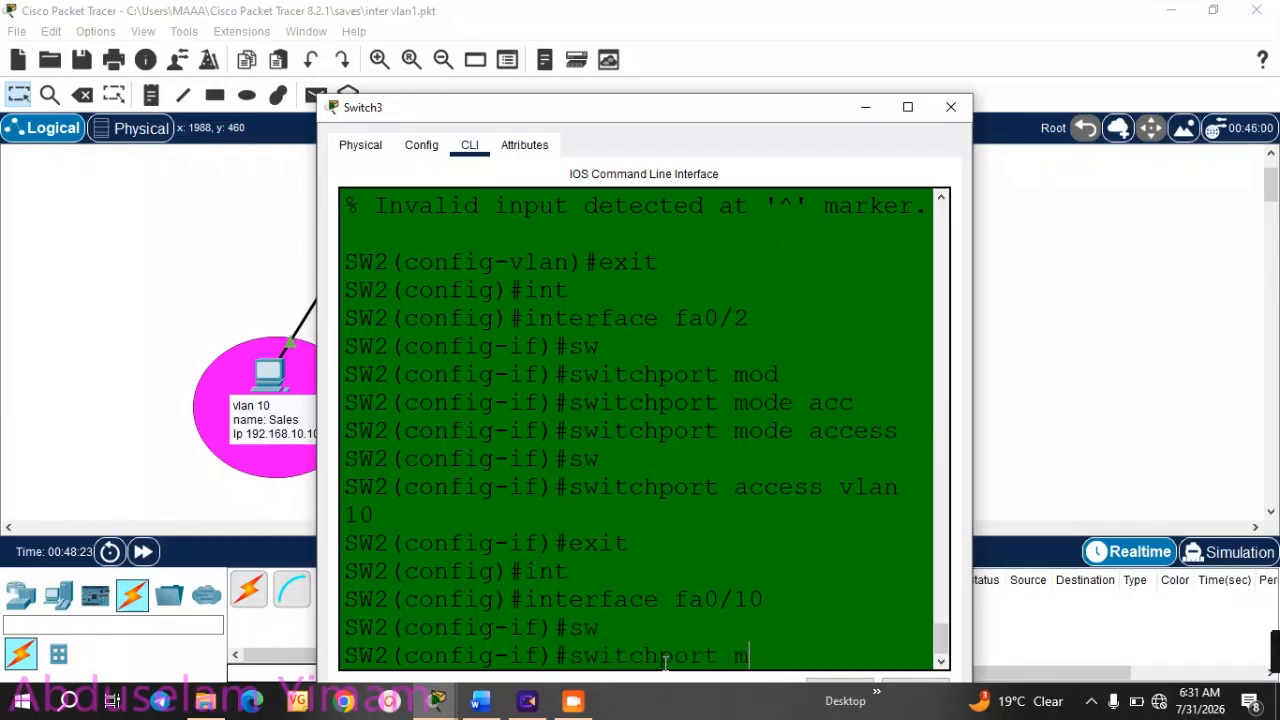
pyautogui.write('od')
pyautogui.press('Tab')
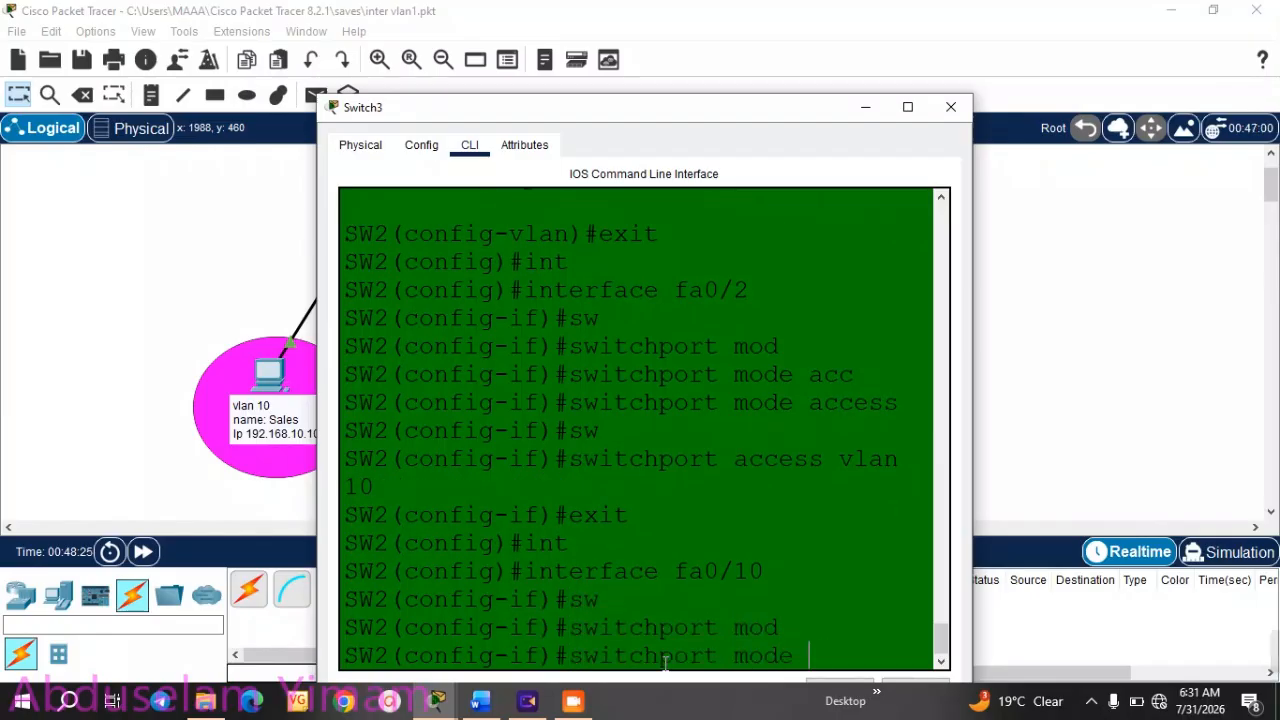
pyautogui.write('ac')
pyautogui.press('Tab')
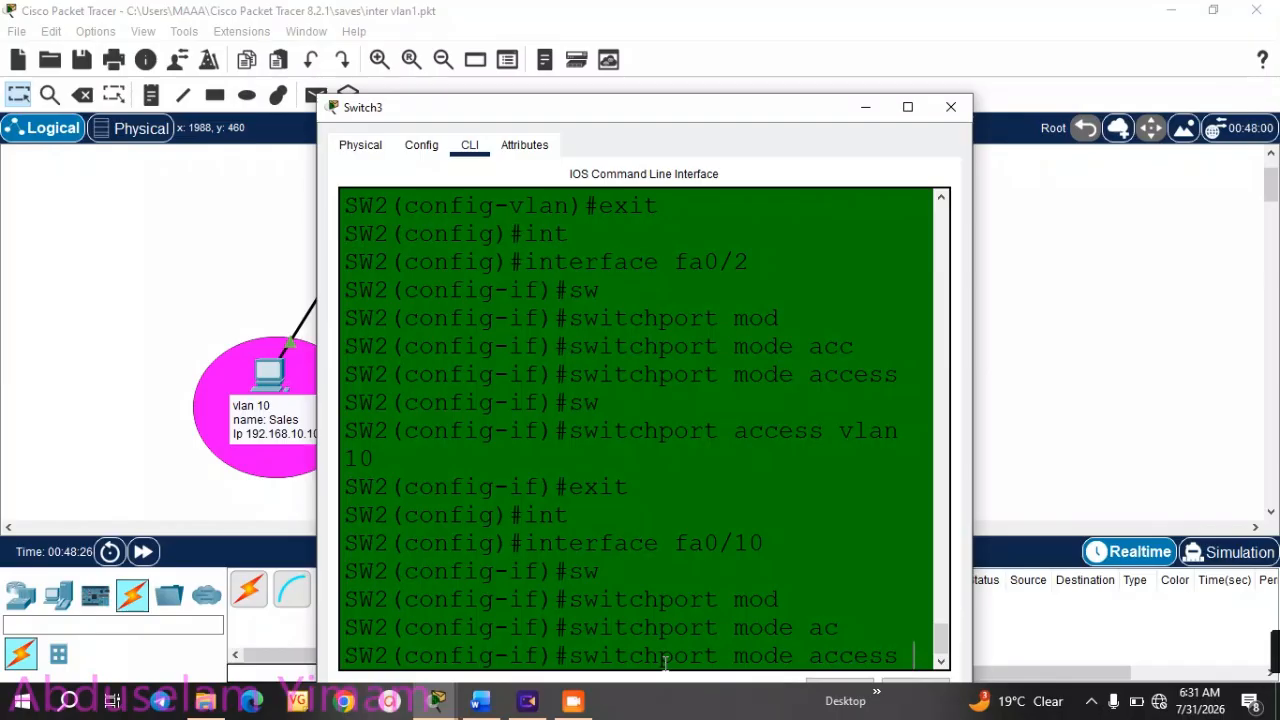
pyautogui.press('Return')
# - Assign SW2's interface fa0/10 to VLAN 20 with switchport access vlan 20 and exit interface configuration
pyautogui.write('sw')
pyautogui.press('Tab')
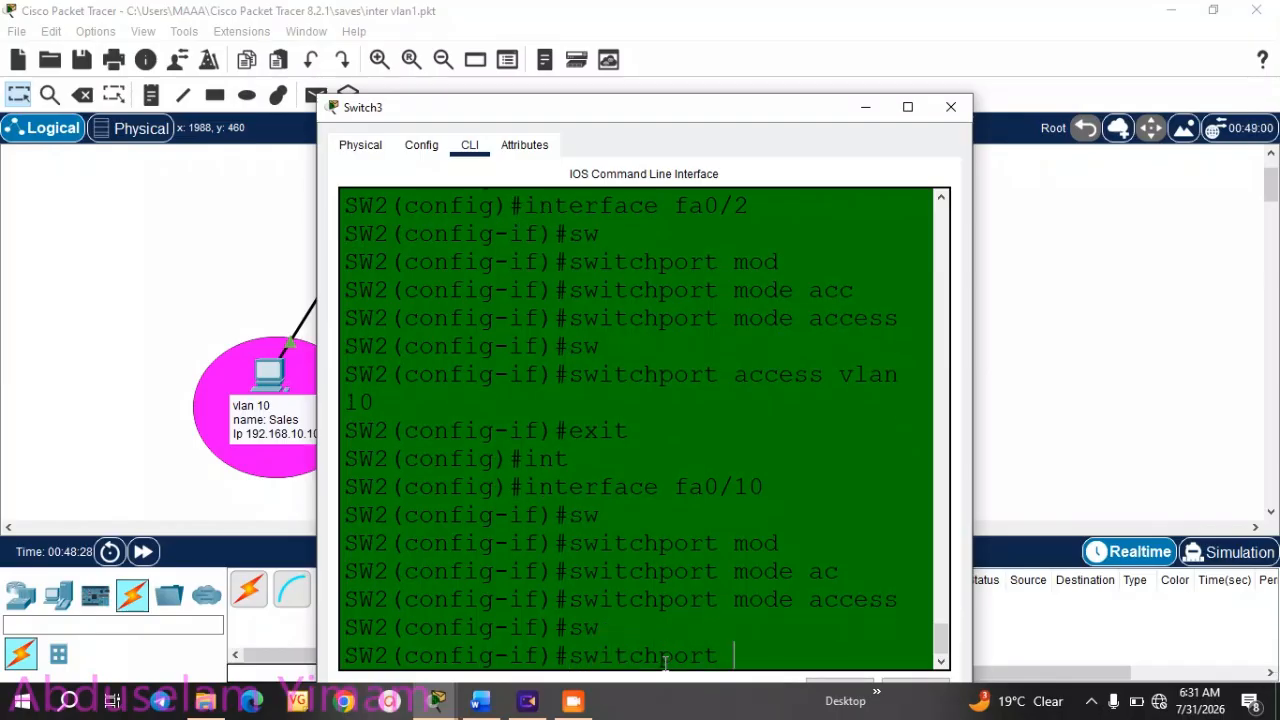
pyautogui.write('access vlan ')
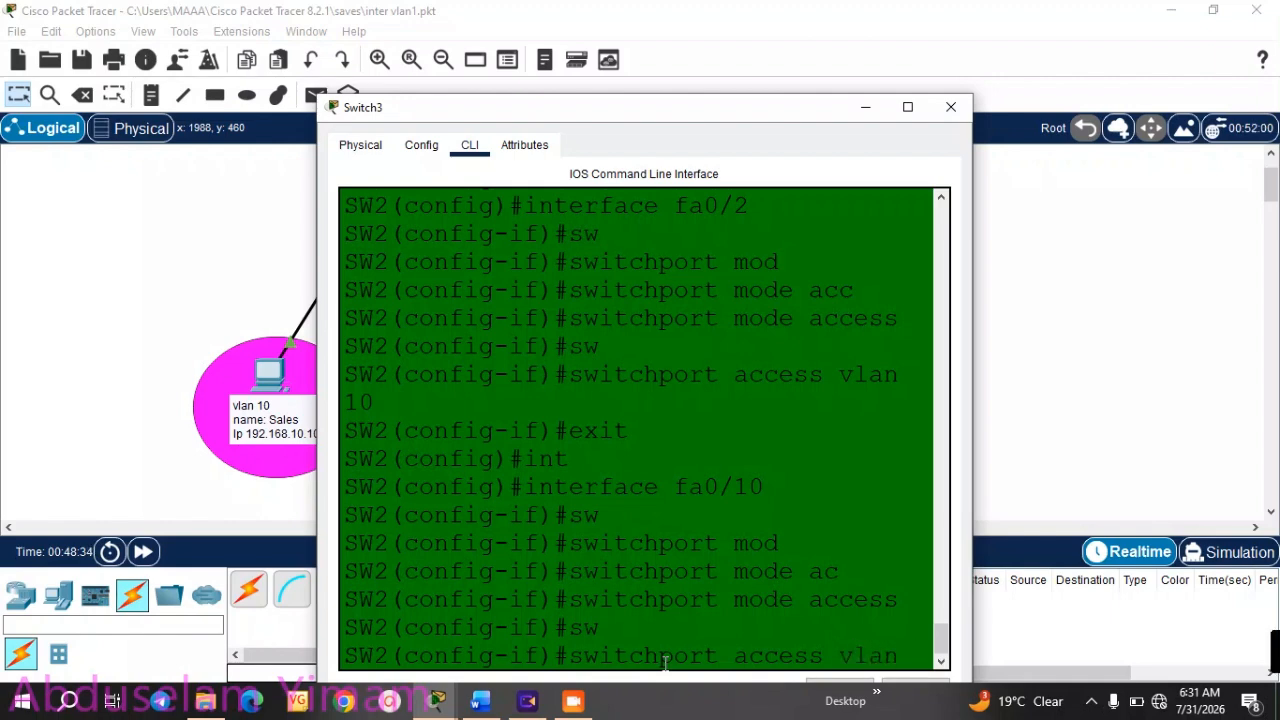
pyautogui.write('20')
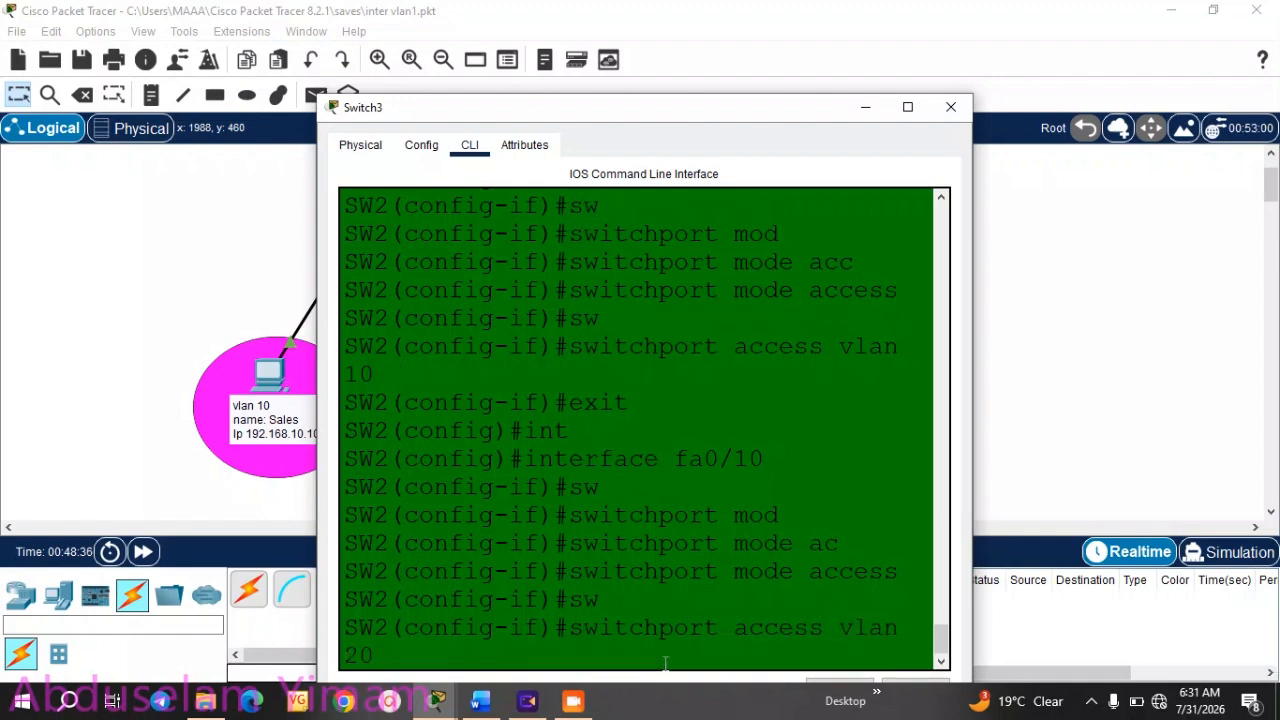
pyautogui.press('Return')
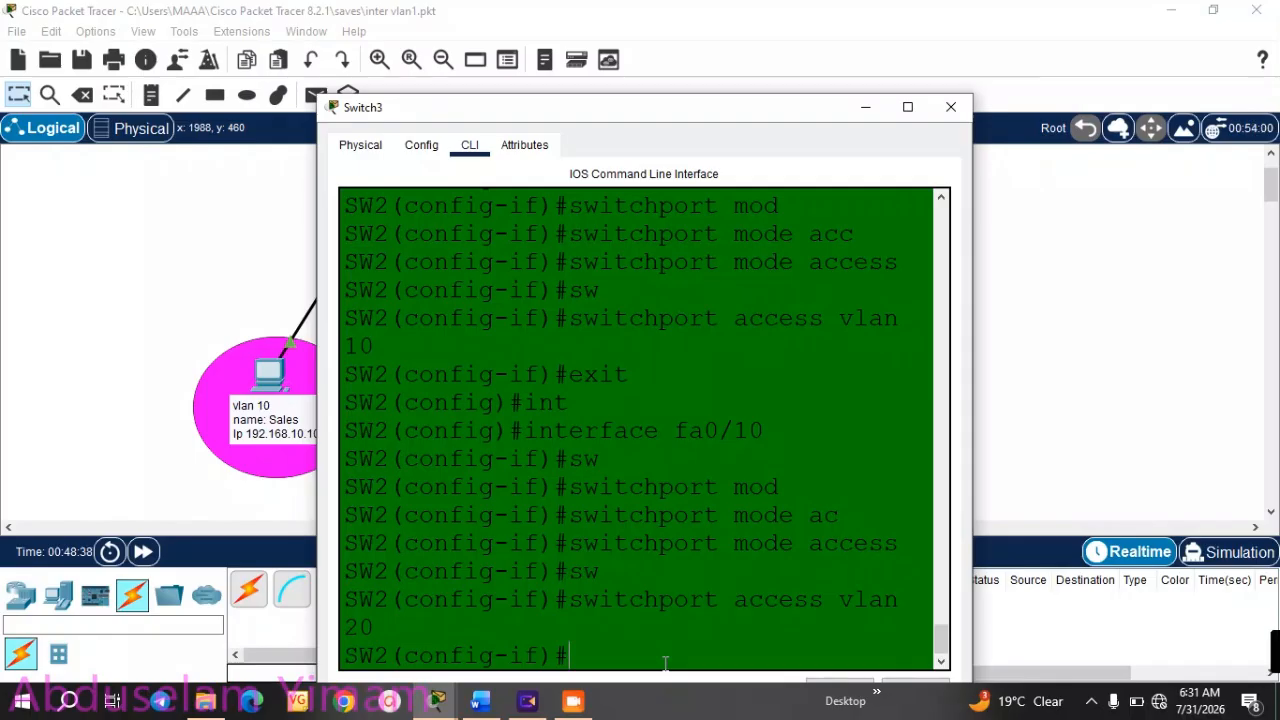
pyautogui.write('exit')
pyautogui.press('Return')
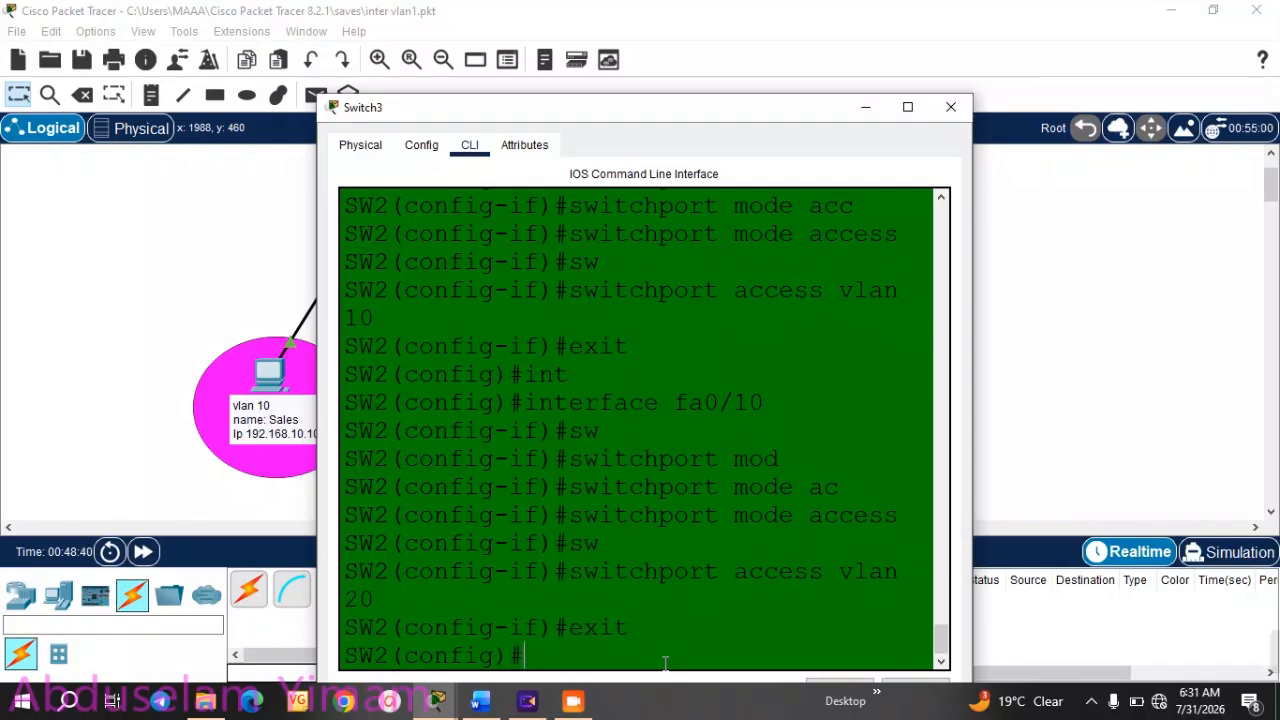
pyautogui.press('Return')
# - Enter interface configuration for gig0/1 on SW2 and make it a trunk with switchport mode trunk
pyautogui.write('int')
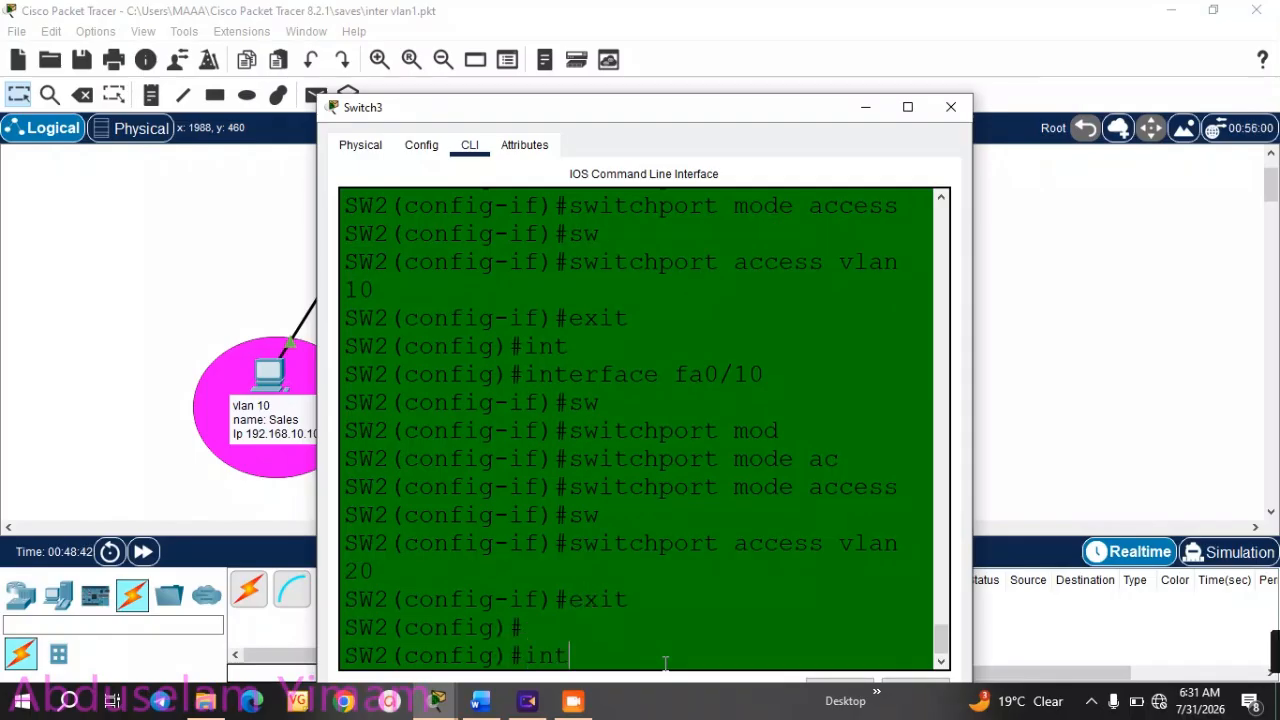
pyautogui.press('Tab')
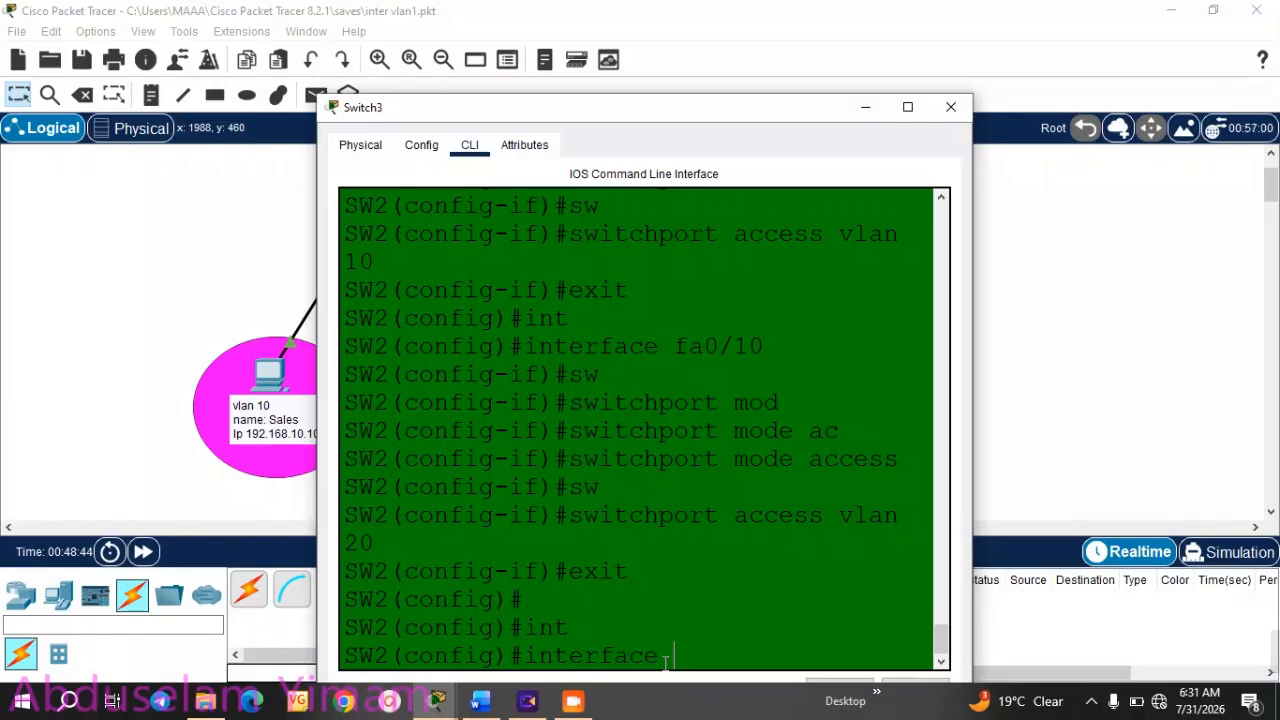
pyautogui.write('gig0/1')
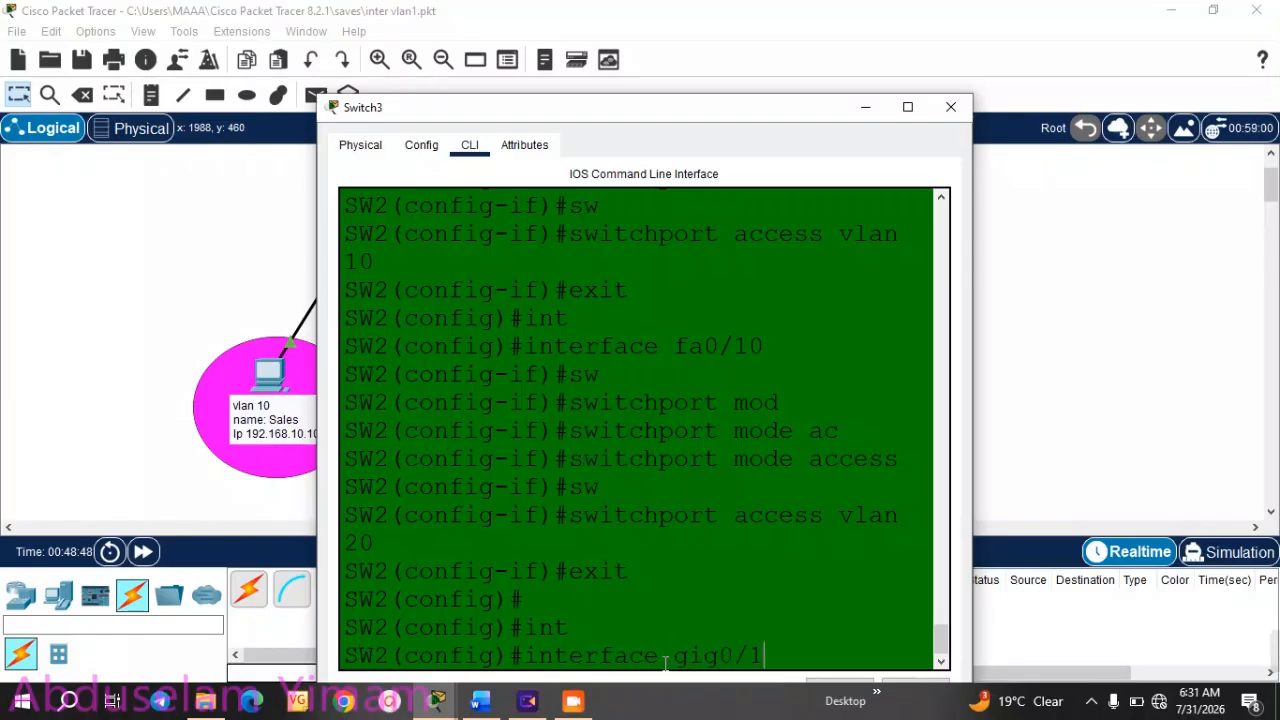
pyautogui.press('Return')
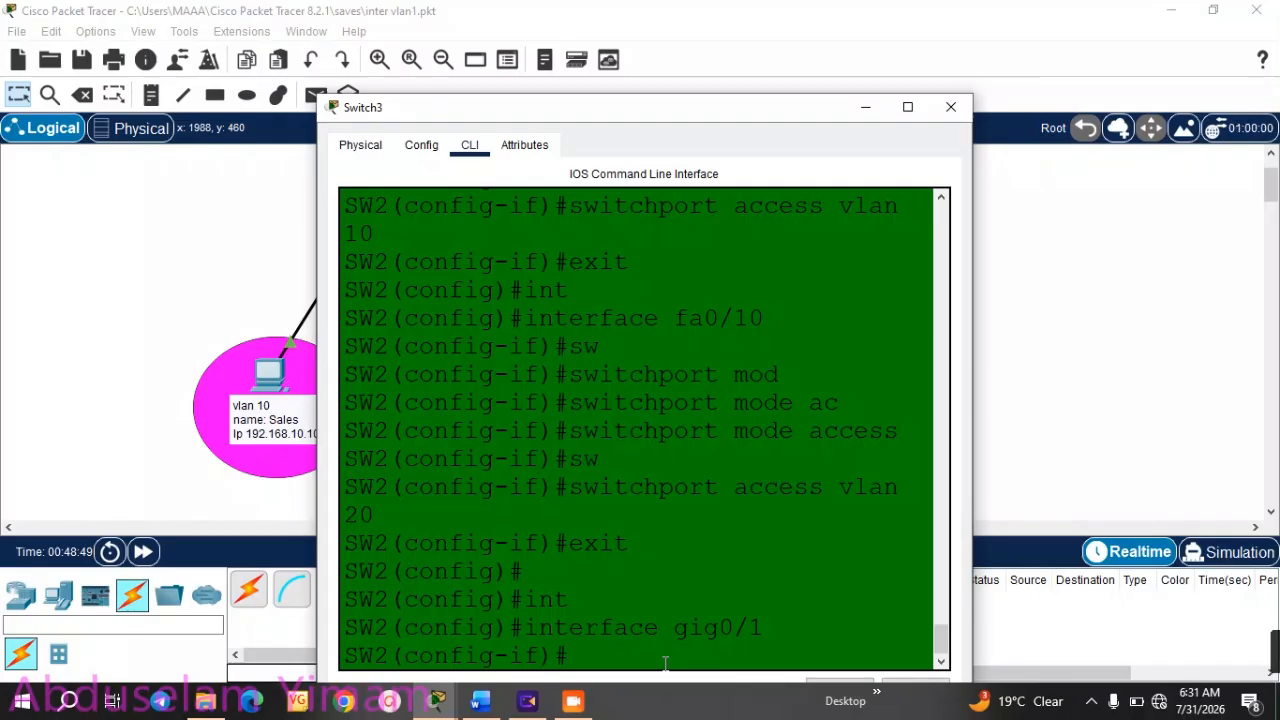
pyautogui.write('sw')
pyautogui.press('Tab')
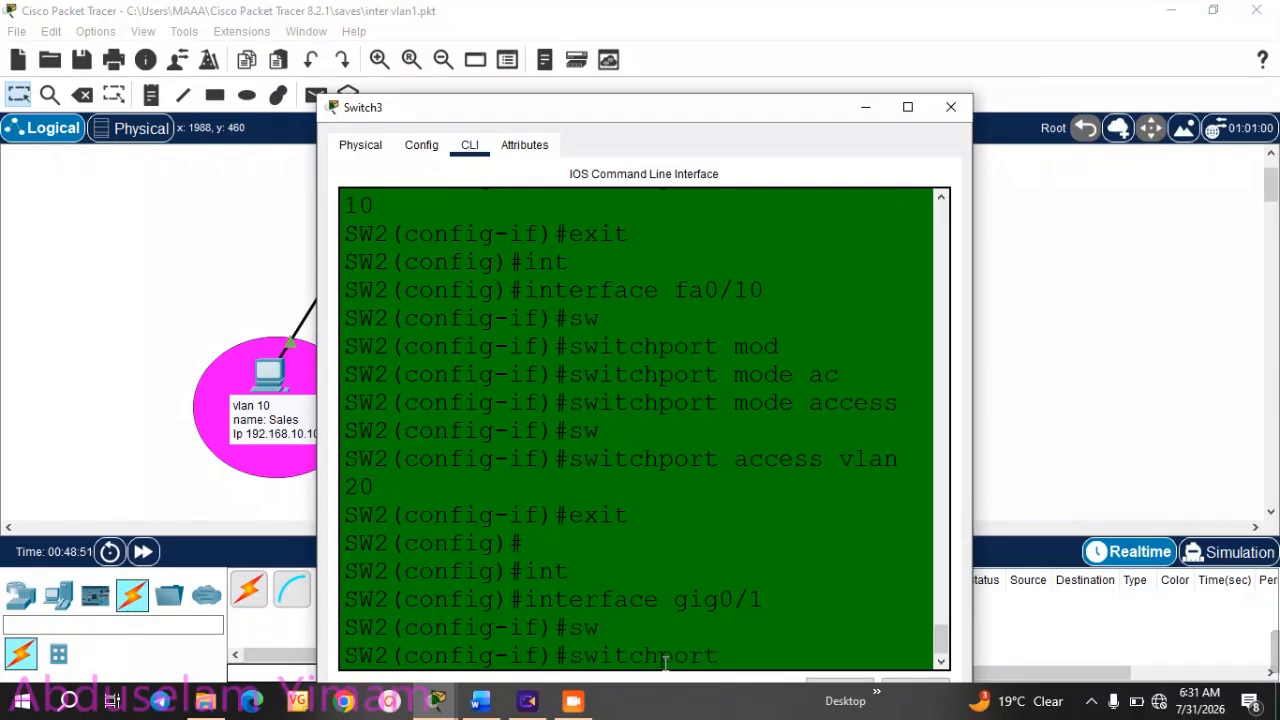
pyautogui.write('mode')
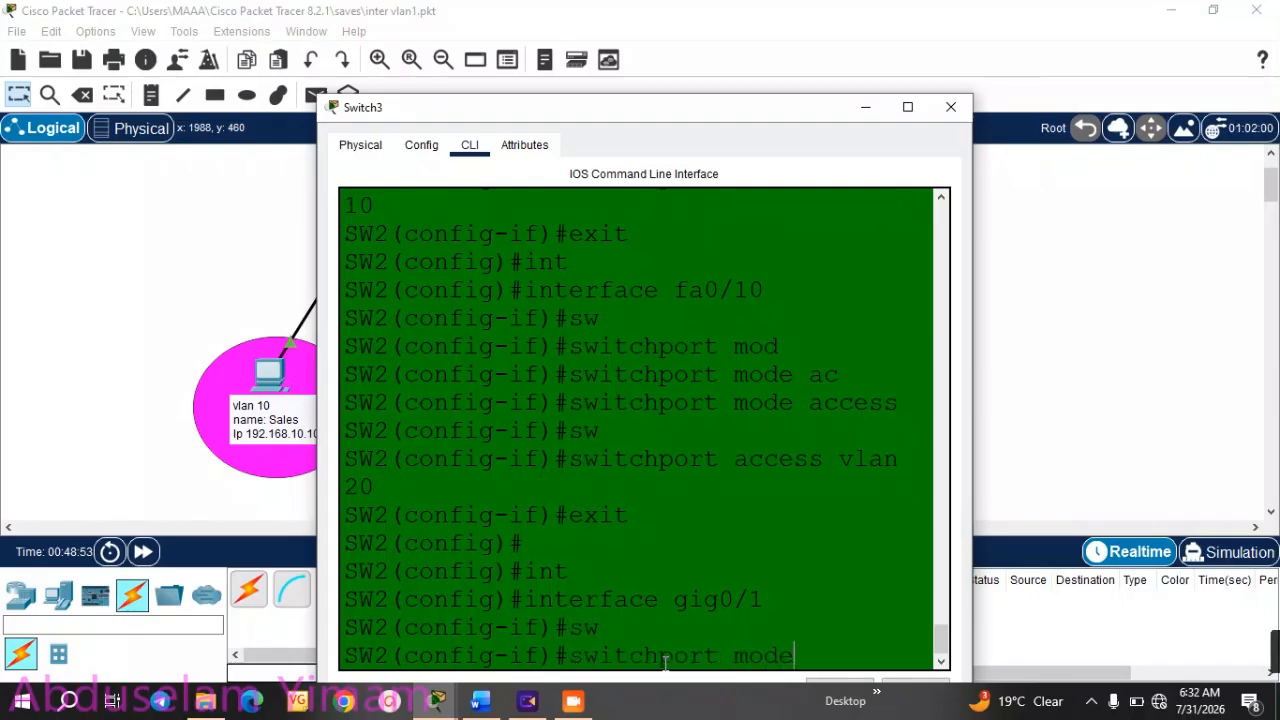
pyautogui.write(' tr')
pyautogui.press('Tab')
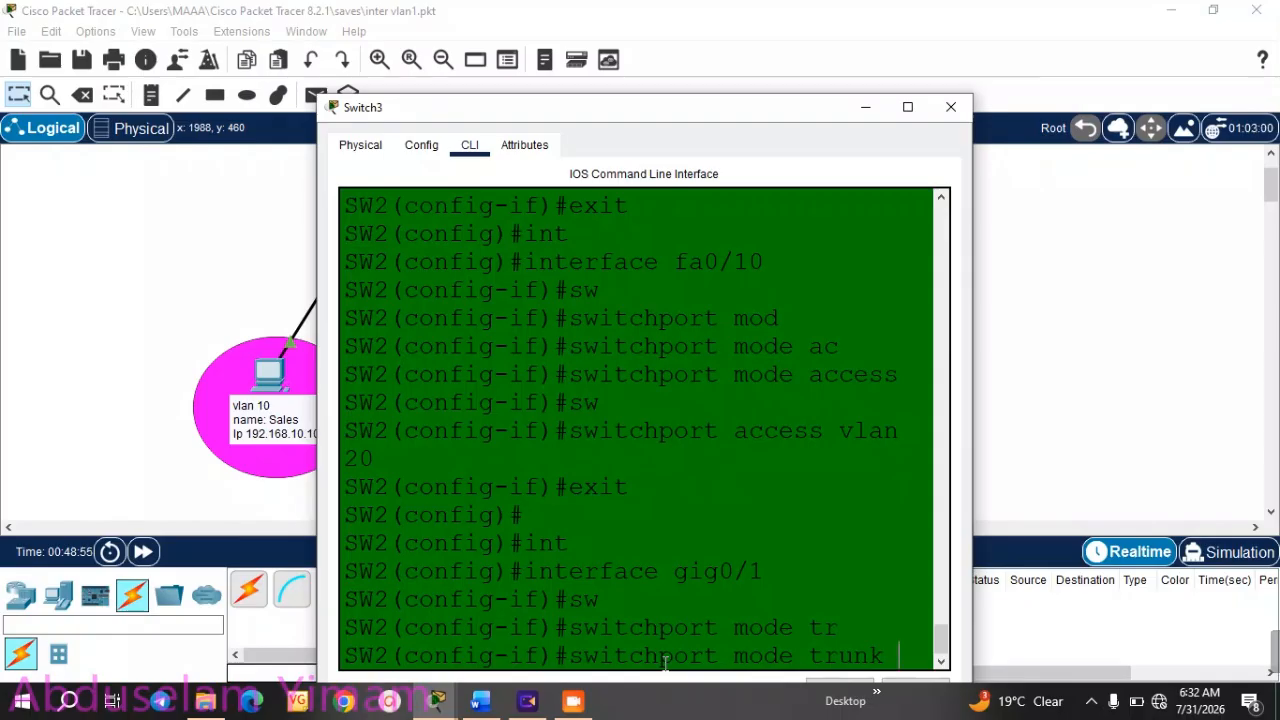
pyautogui.press('Return')
pyautogui.write('sw')
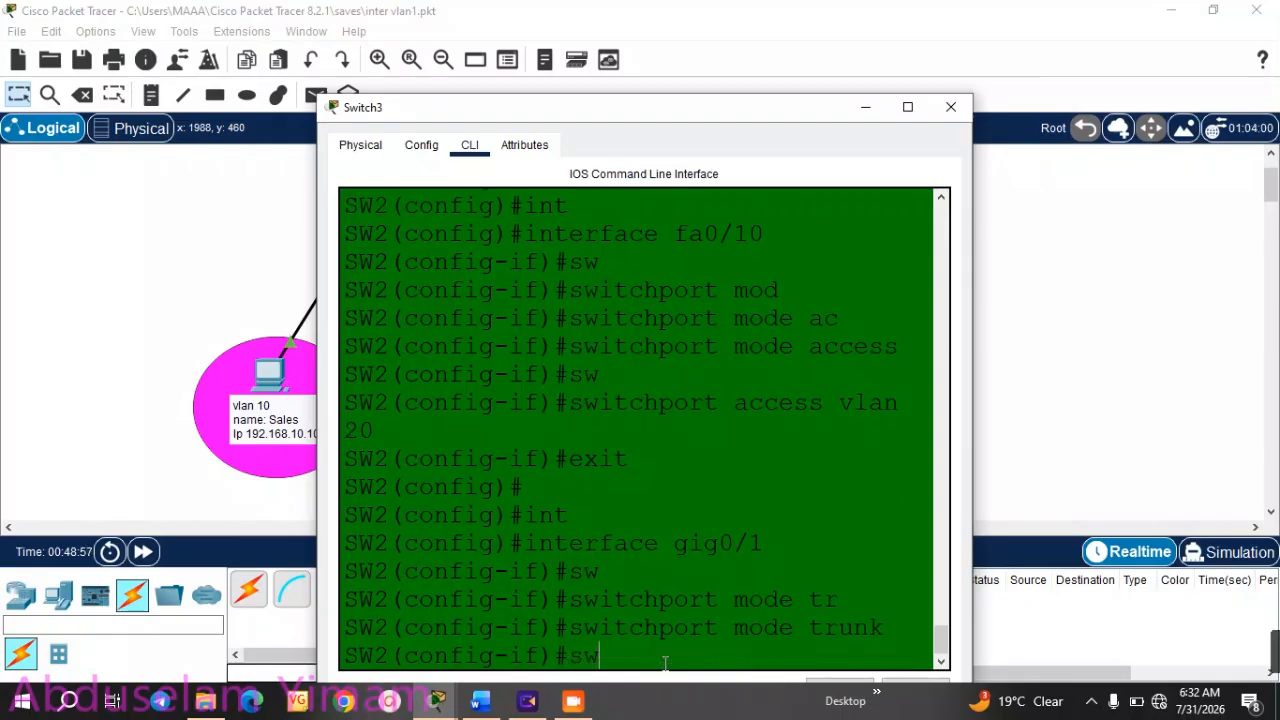
pyautogui.press('Tab')
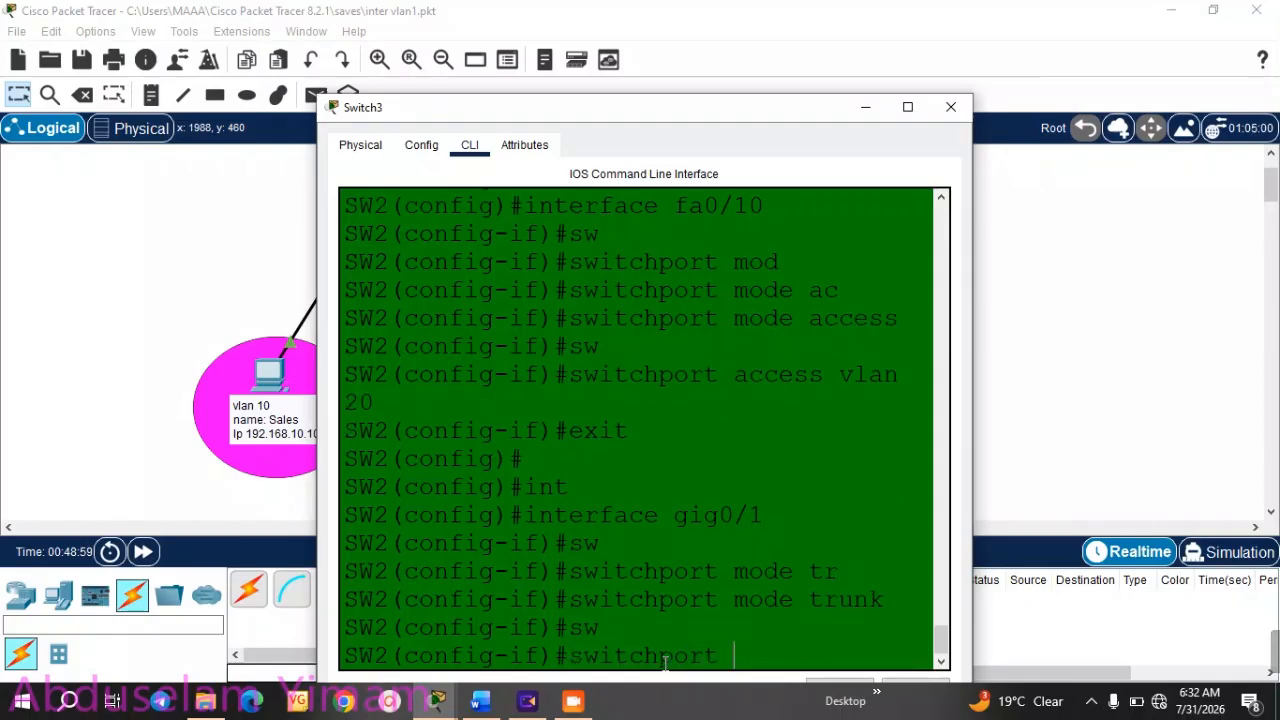
pyautogui.press('BackSpace')
pyautogui.press('BackSpace')
pyautogui.press('BackSpace')
pyautogui.press('BackSpace')
pyautogui.press('BackSpace')
pyautogui.press('BackSpace')
pyautogui.press('BackSpace')
pyautogui.press('BackSpace')
pyautogui.press('BackSpace')
pyautogui.press('BackSpace')
pyautogui.press('BackSpace')
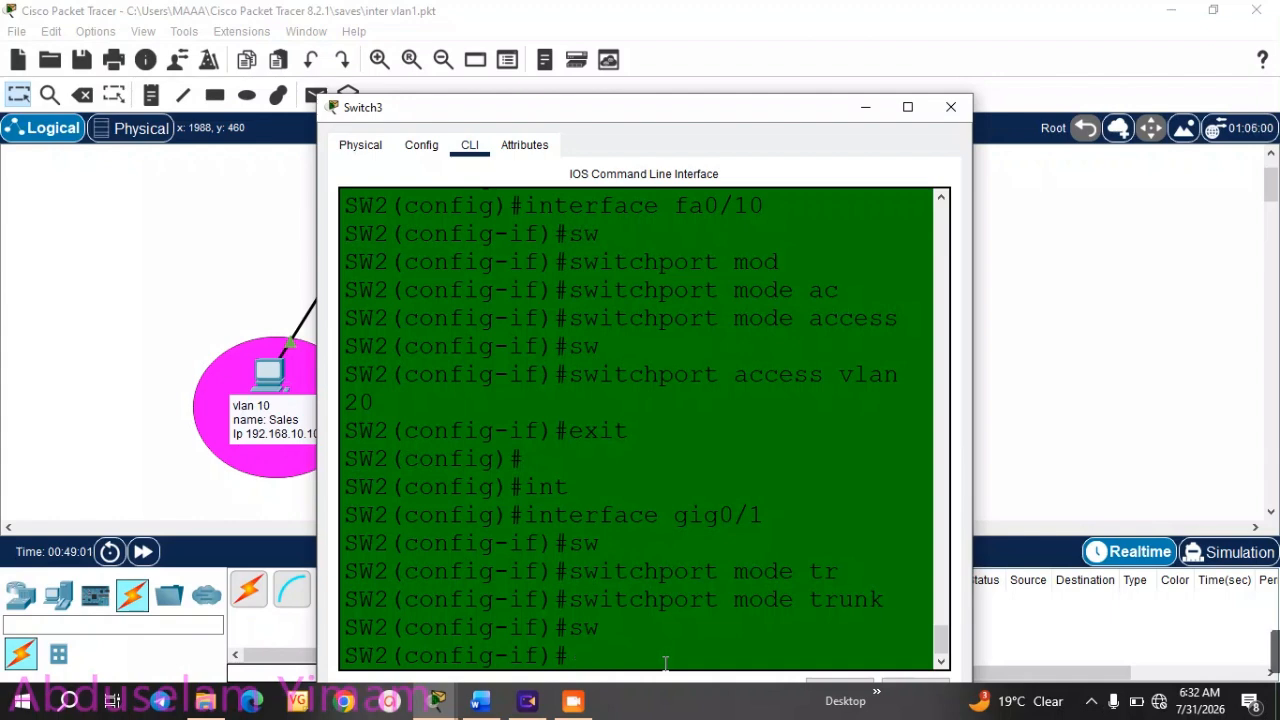
# - Exit interface and global configuration on SW2 to return to privileged EXEC mode
pyautogui.write('exit')
pyautogui.press('Return')
pyautogui.press('Return')
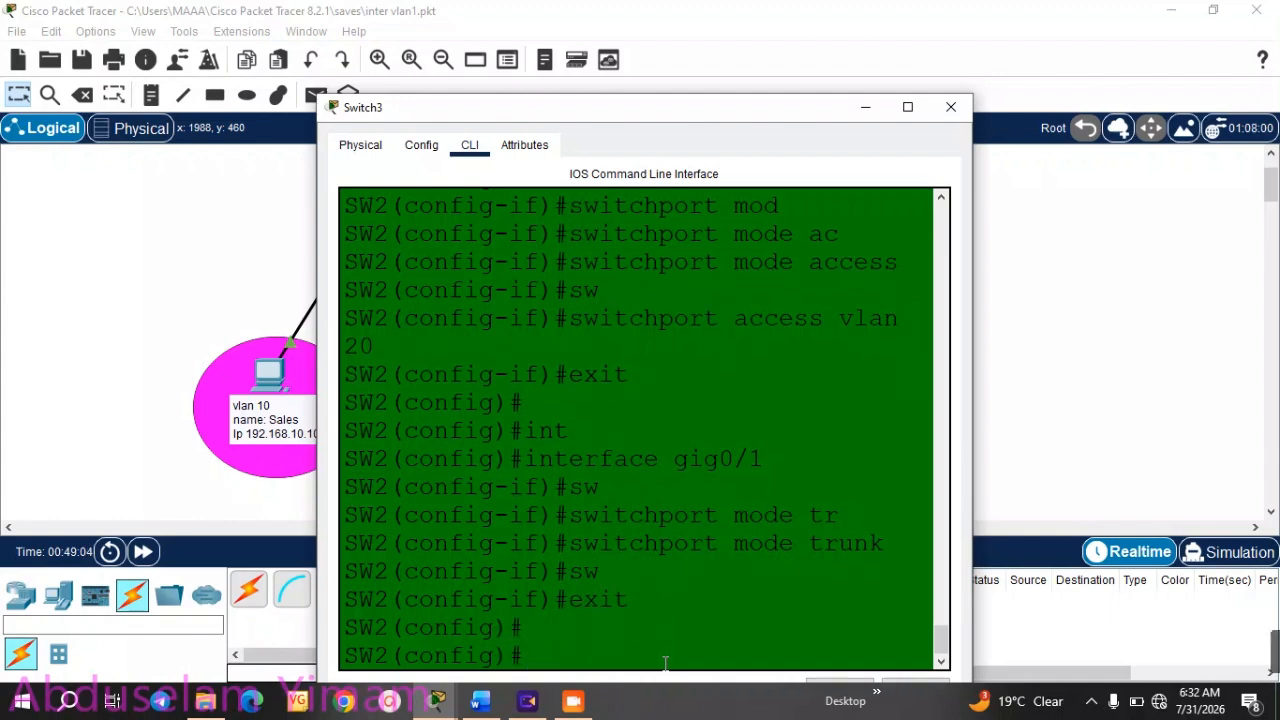
pyautogui.write('exit')
pyautogui.press('Return')
# - Run show vlan brief on SW2 and examine the Sales and ENG VLAN rows in the enlarged console
pyautogui.write('sh')
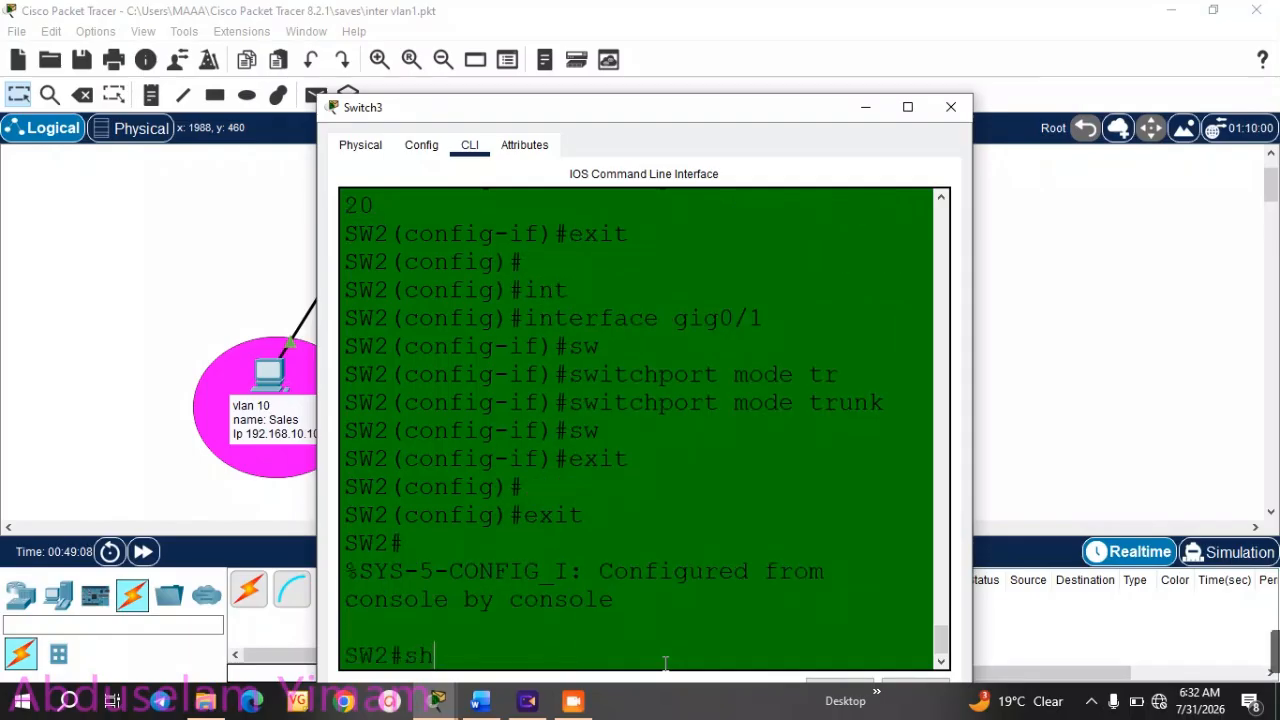
pyautogui.press('Tab')
pyautogui.write('vl')
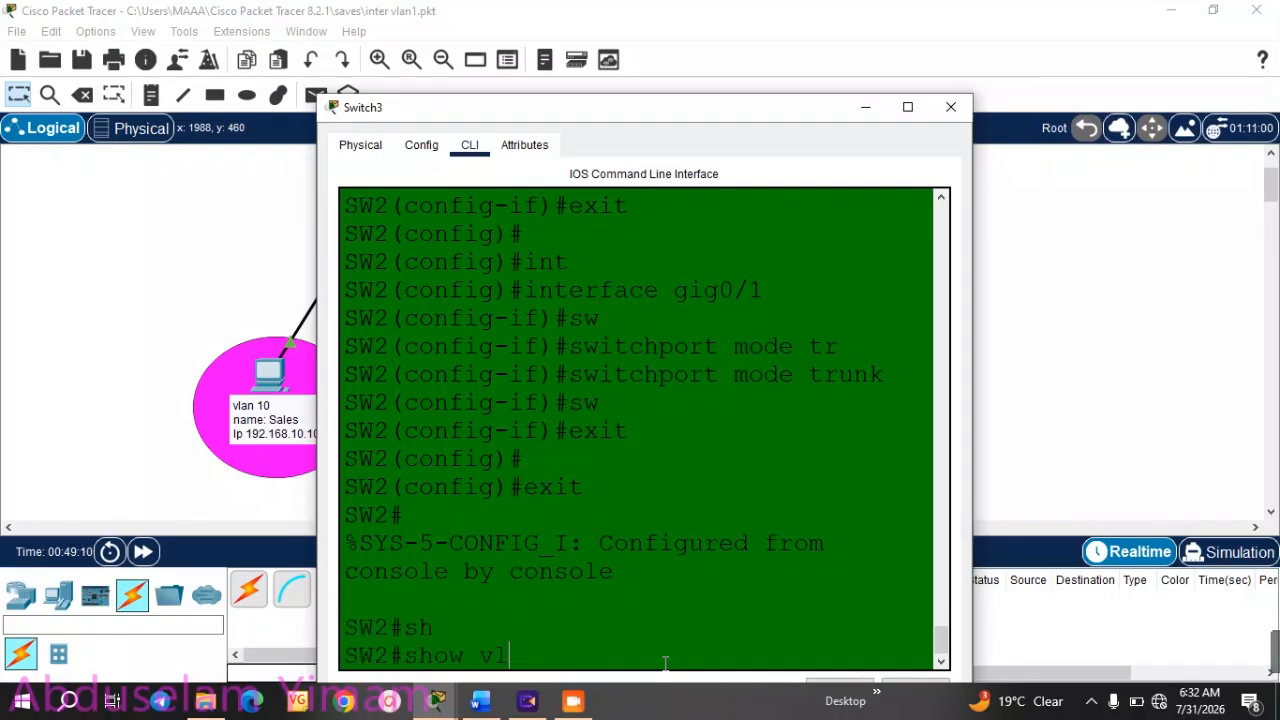
pyautogui.press('Tab')
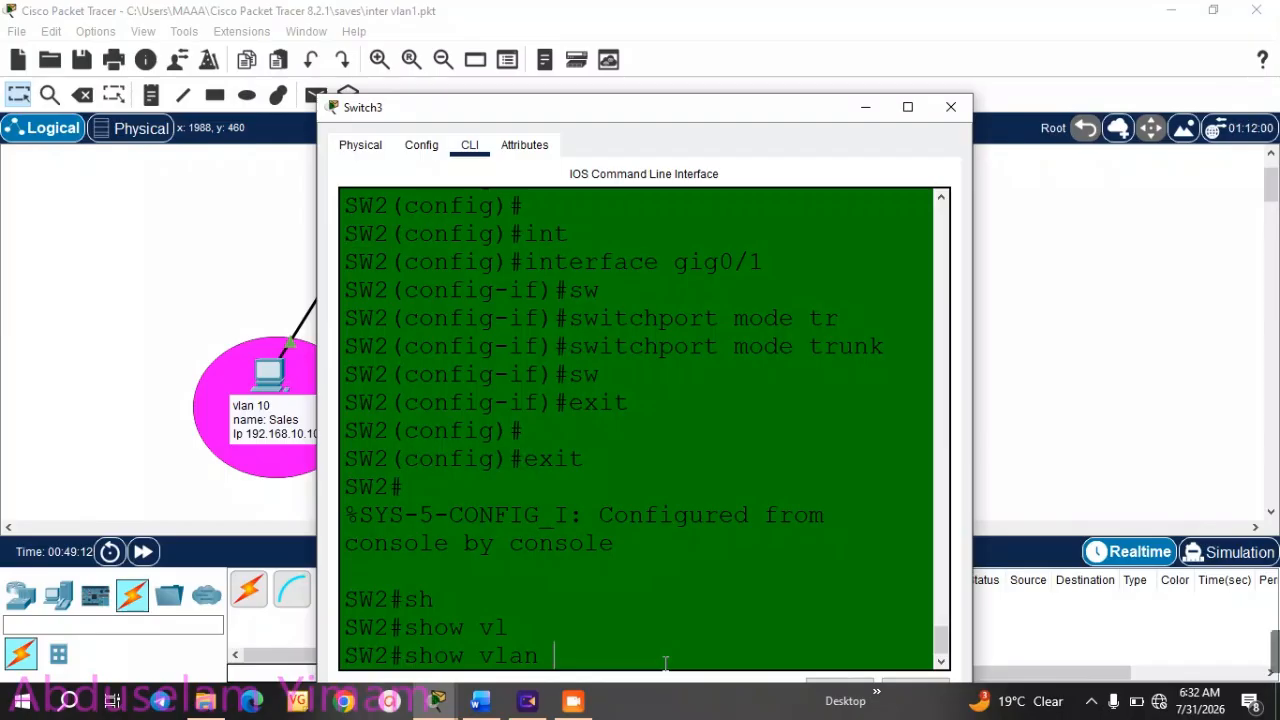
pyautogui.write('br')
pyautogui.press('Tab')
pyautogui.press('Return')
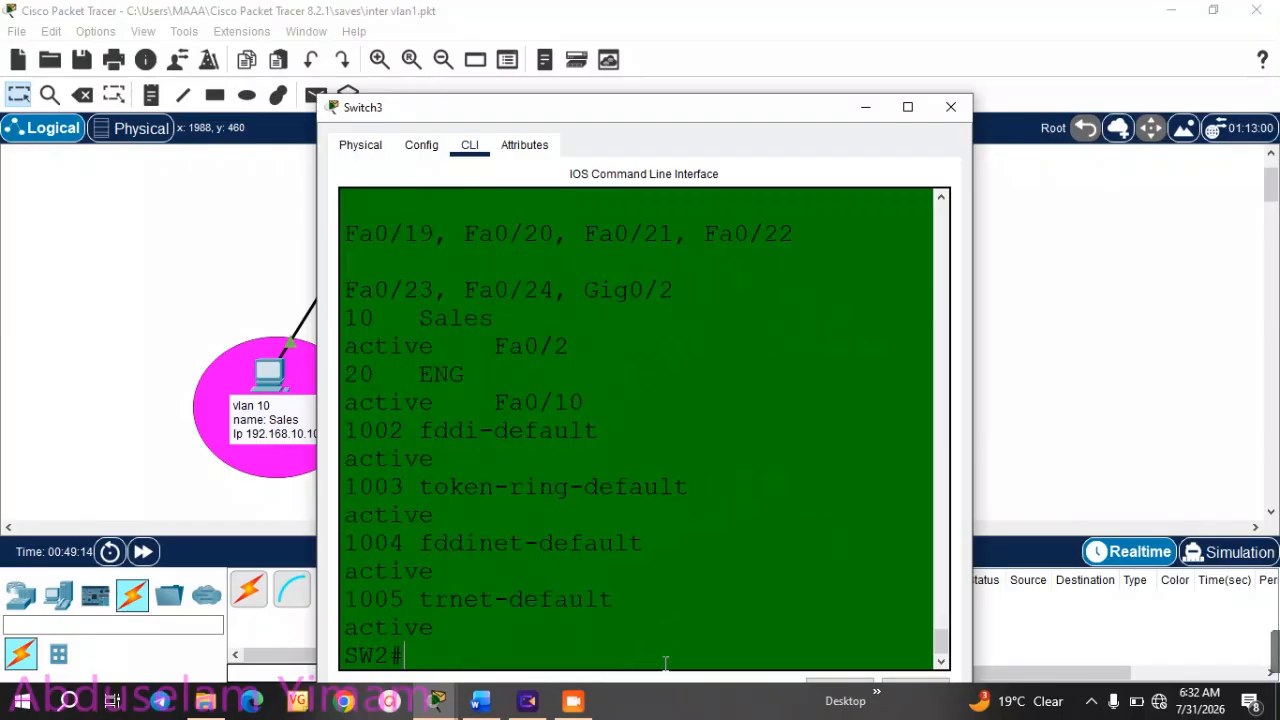
pyautogui.moveTo(665, 663)
pyautogui.mouseDown()
pyautogui.moveTo(851, 414)
pyautogui.moveTo(930, 135)
pyautogui.mouseUp()
pyautogui.click(908, 107)
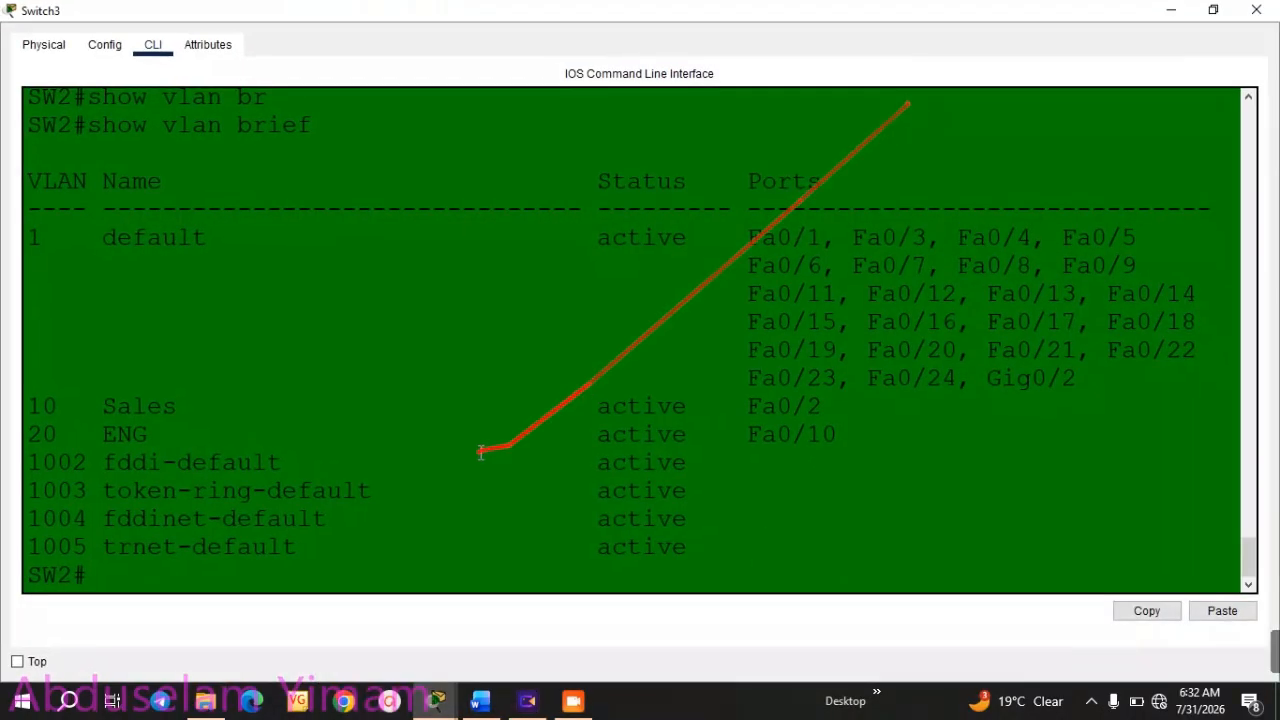
pyautogui.moveTo(845, 441); pyautogui.dragTo(27, 405)
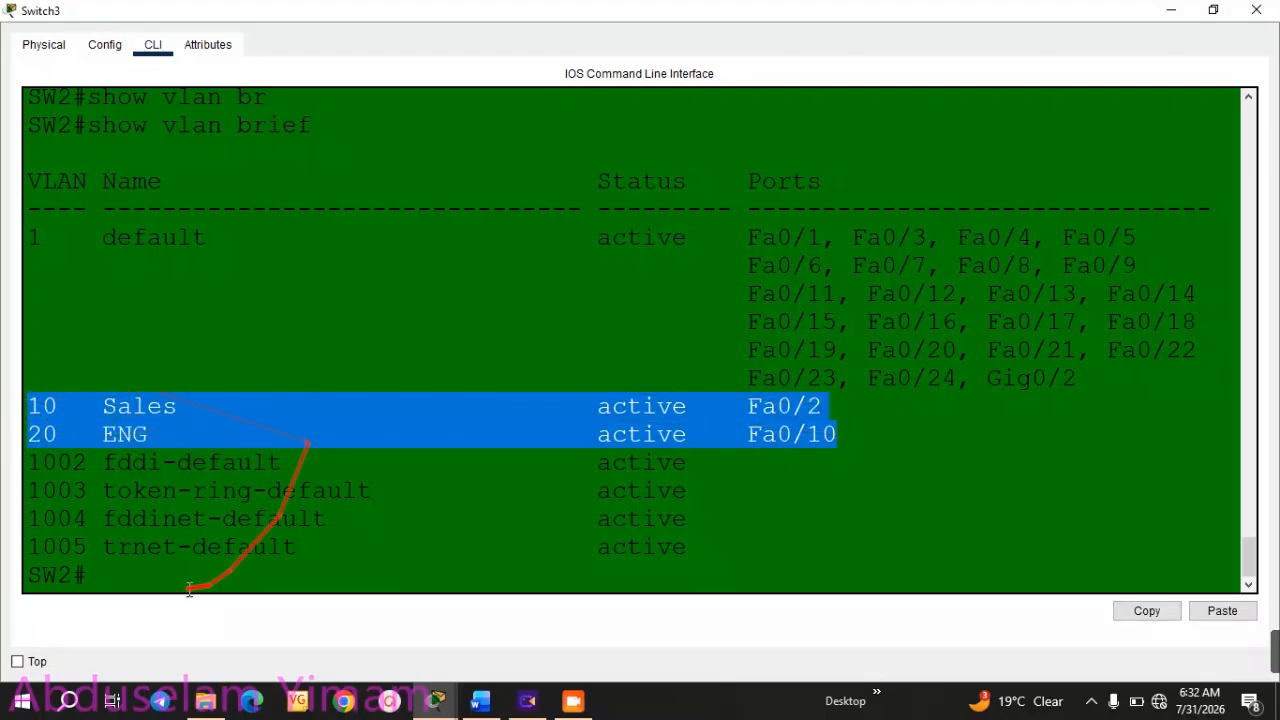
# - Run show interfaces trunk on SW2 and examine the trunk port's mode, encapsulation, status and native VLAN
pyautogui.click(88, 574)
pyautogui.write('sh')
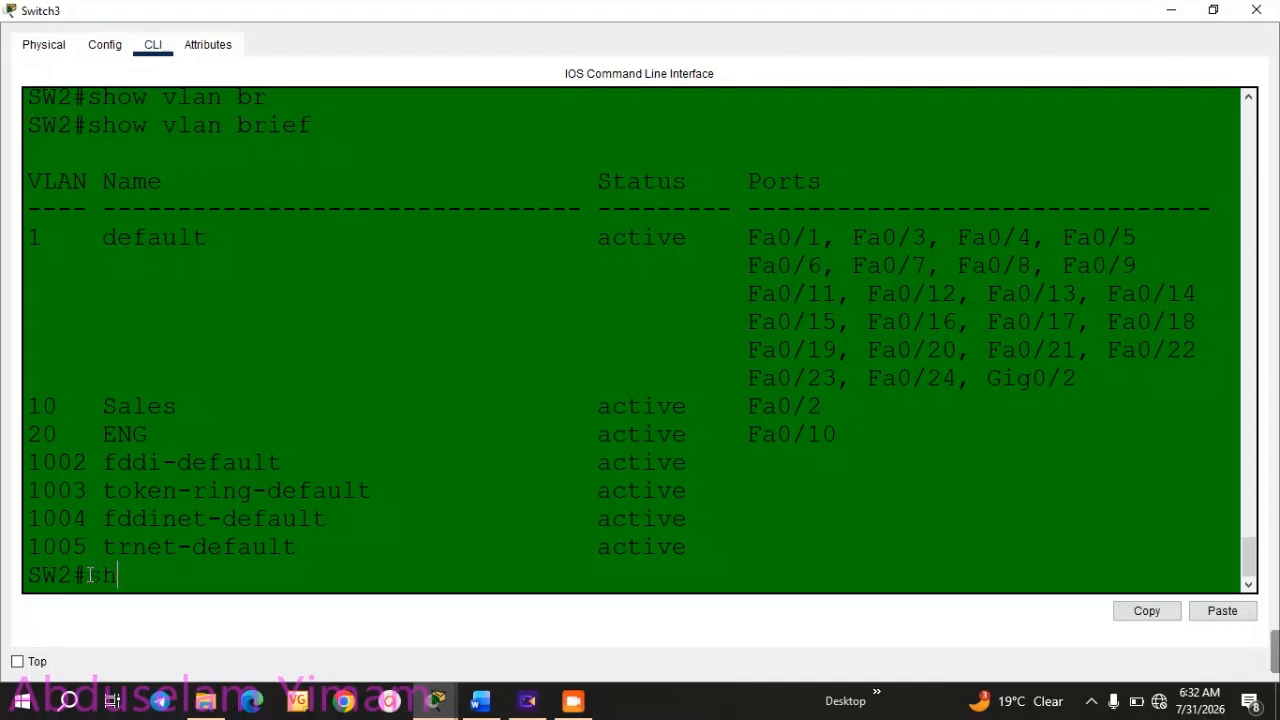
pyautogui.press('Tab')
pyautogui.write('int')
pyautogui.press('Tab')
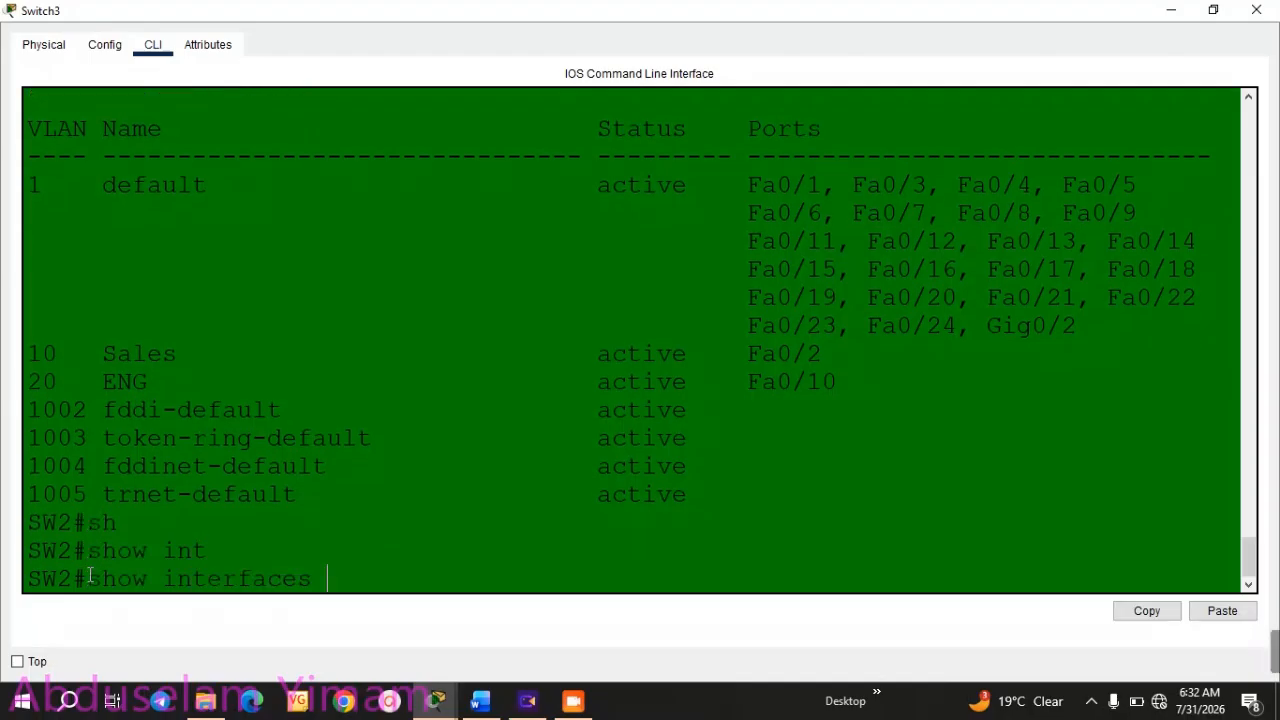
pyautogui.write('tr')
pyautogui.press('Tab')
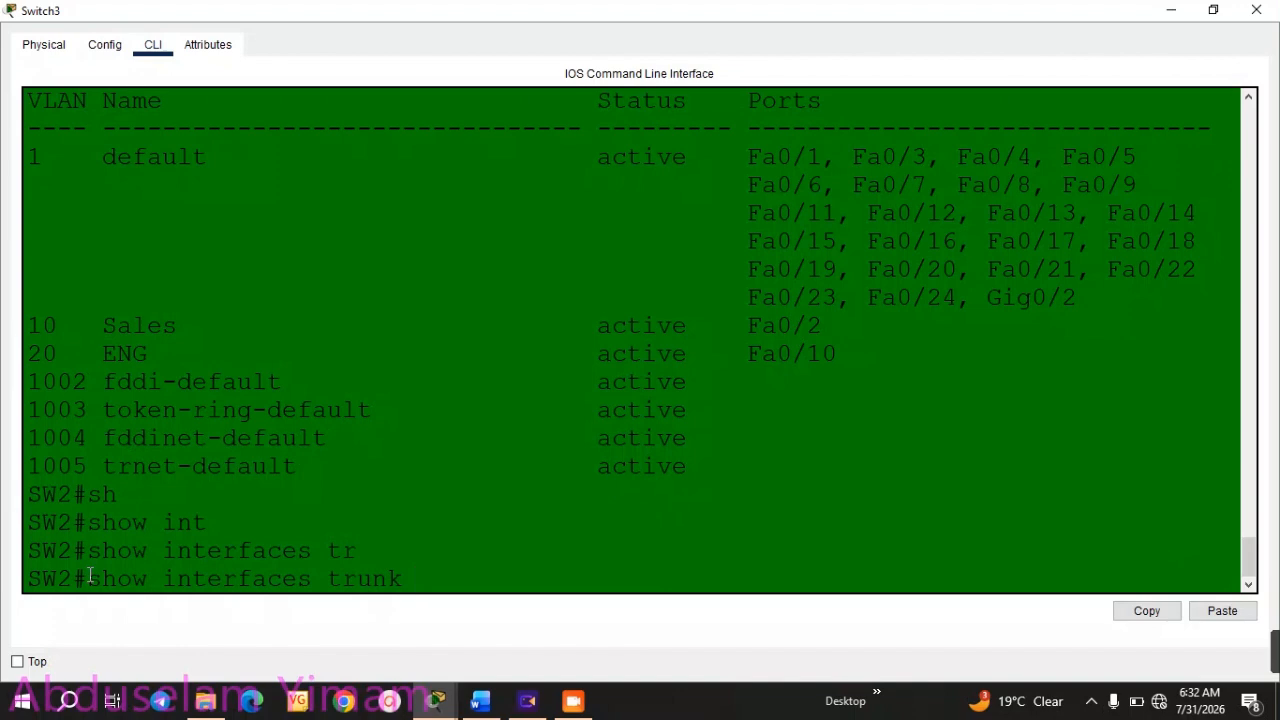
pyautogui.press('Return')
pyautogui.moveTo(90, 575)
pyautogui.mouseDown()
pyautogui.moveTo(97, 525)
pyautogui.moveTo(386, 406)
pyautogui.moveTo(342, 252)
pyautogui.mouseUp()
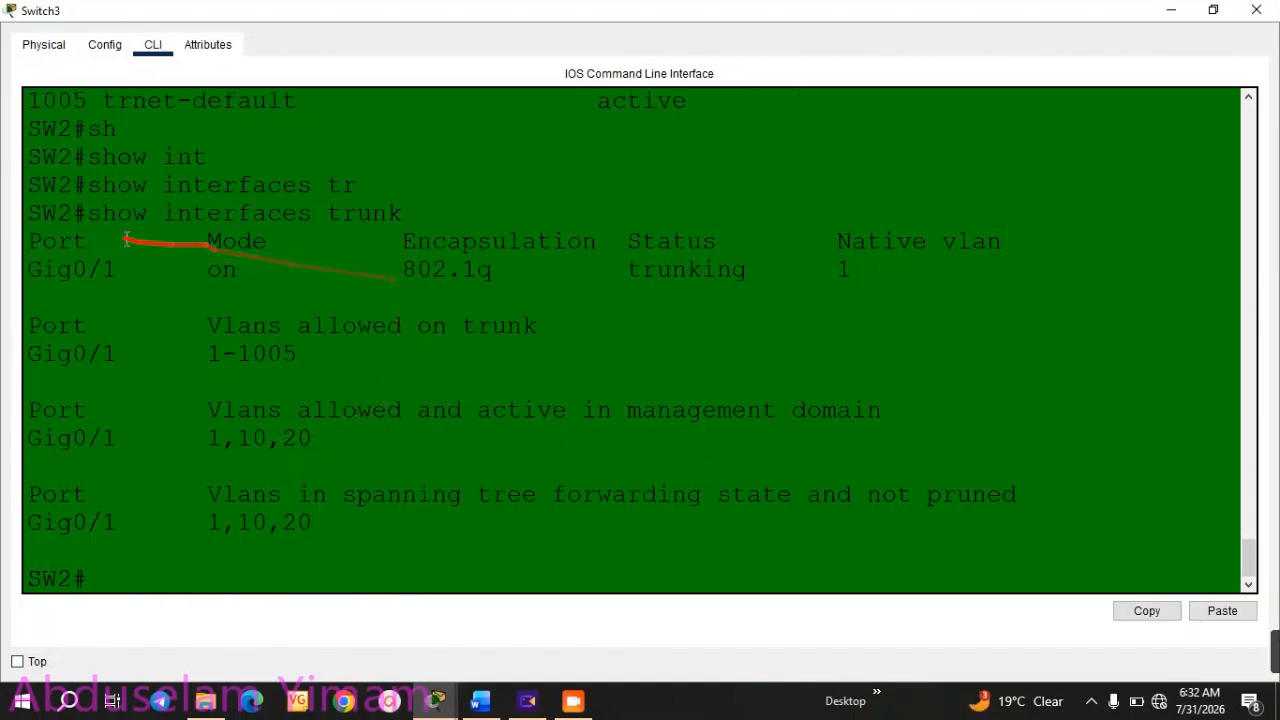
pyautogui.moveTo(30, 238); pyautogui.dragTo(852, 310)
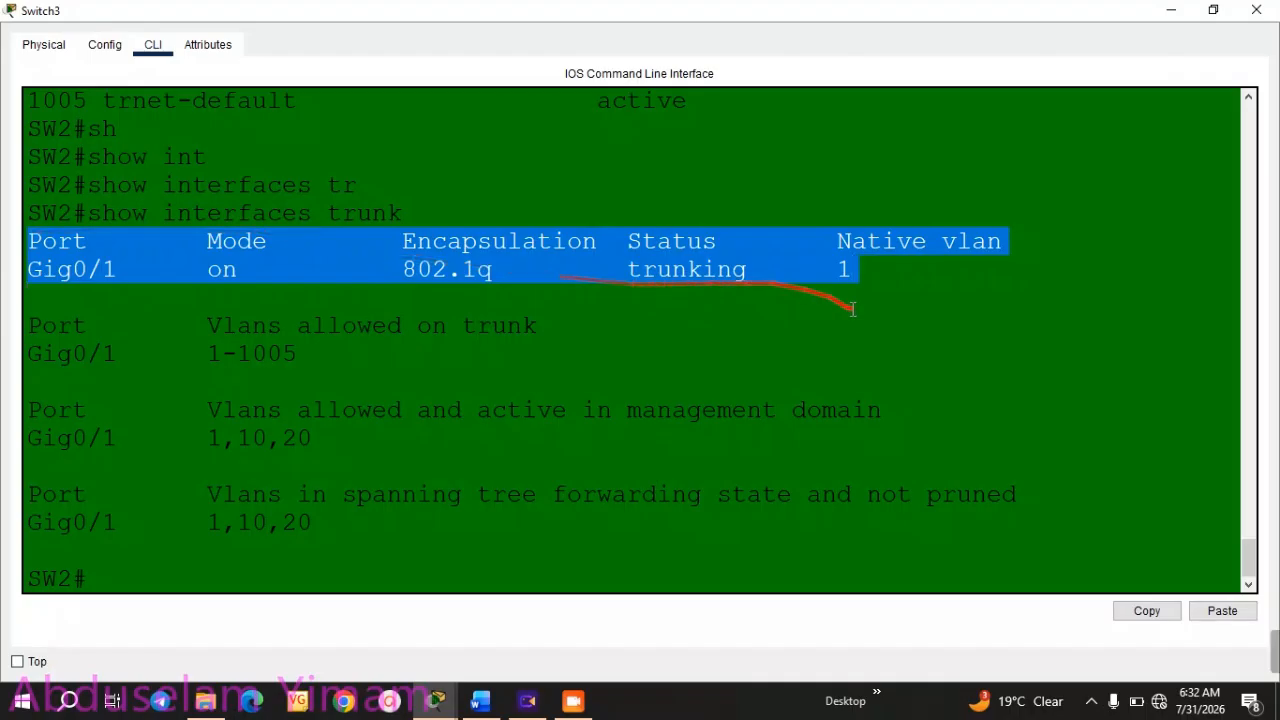
# - Save SW2's configuration with wr and close the switch's window
pyautogui.click(116, 568)
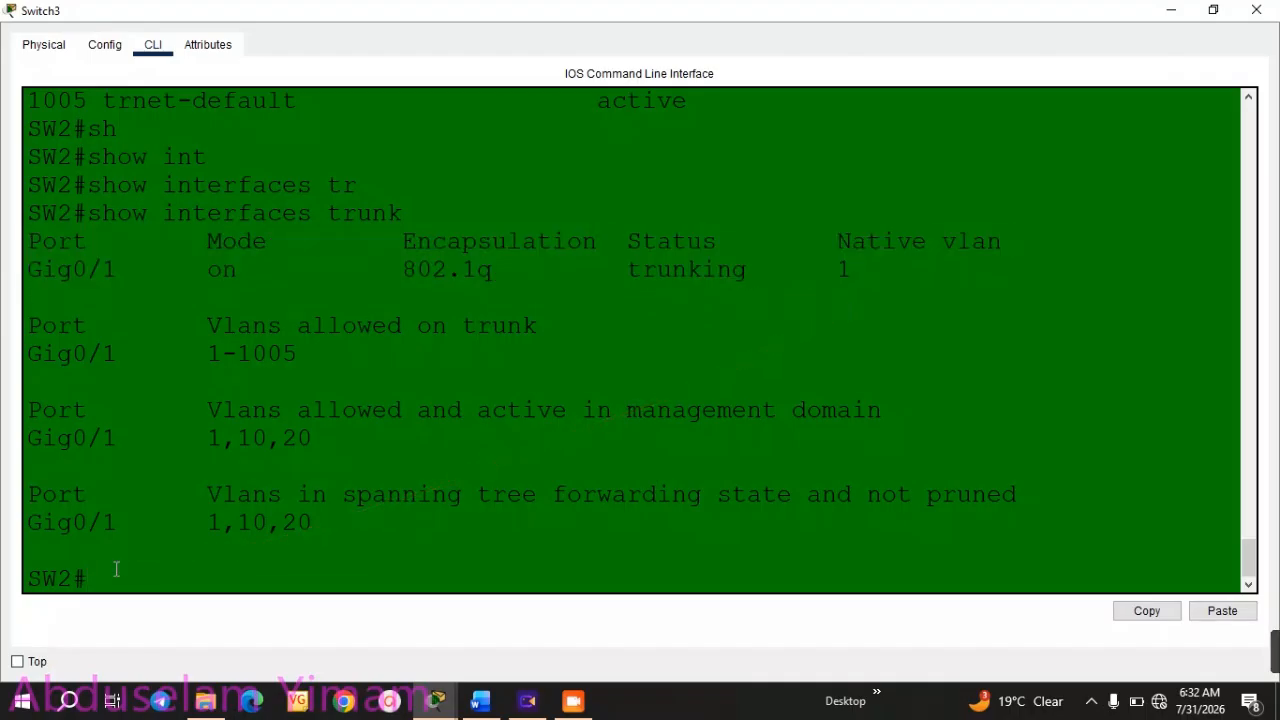
pyautogui.write('wr')
pyautogui.press('Return')
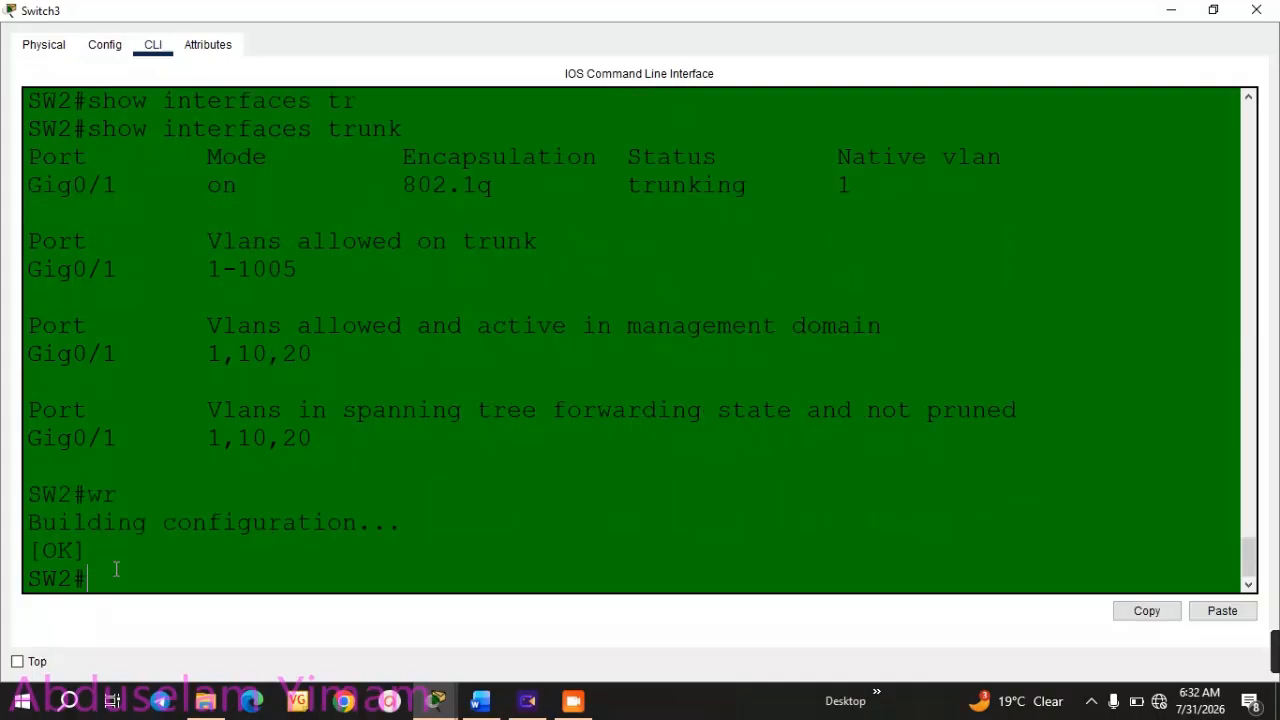
pyautogui.click(1257, 10)
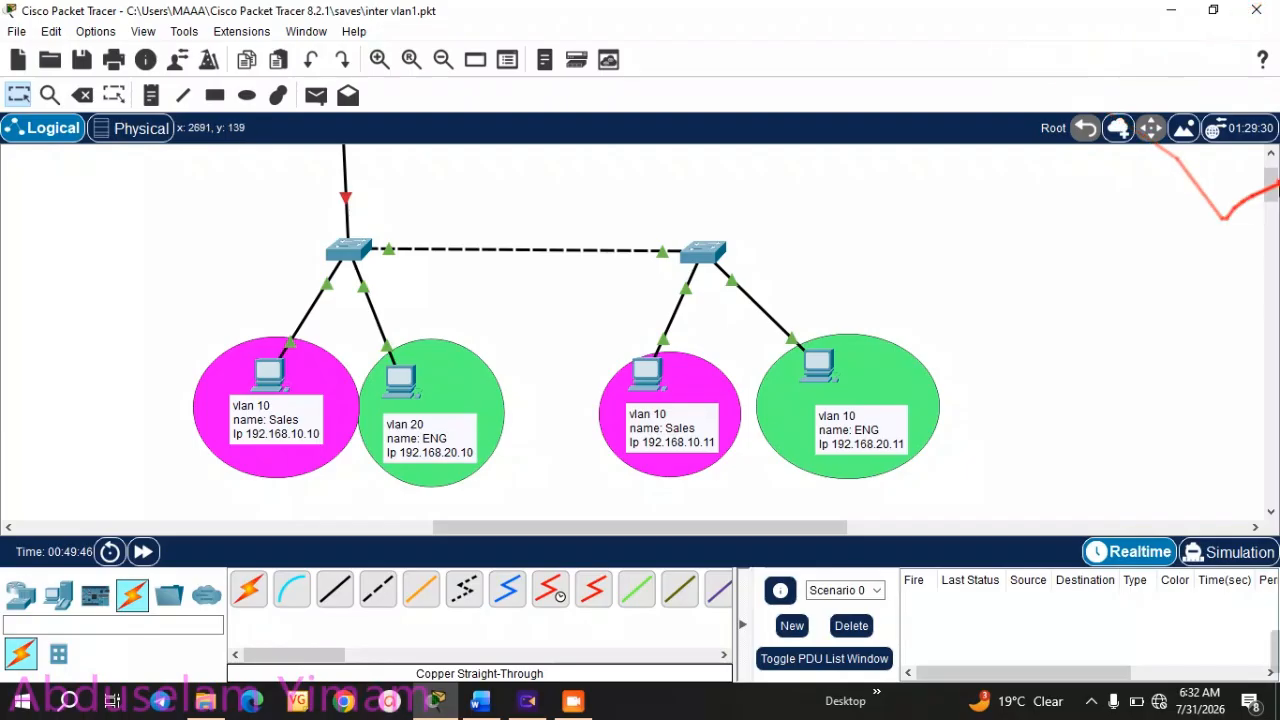
# - Open the router's command line, answer no to the initial configuration dialog and start the user EXEC session
pyautogui.scroll(2, 1245, 168)
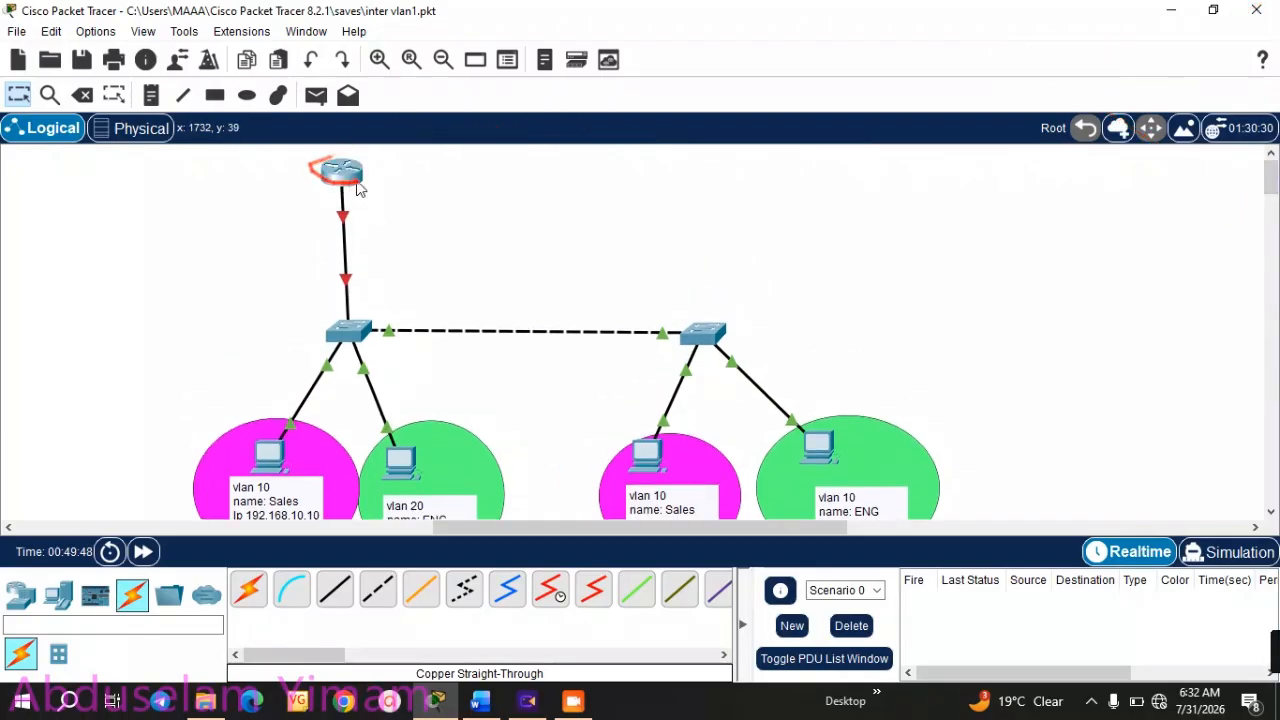
pyautogui.click(341, 174)
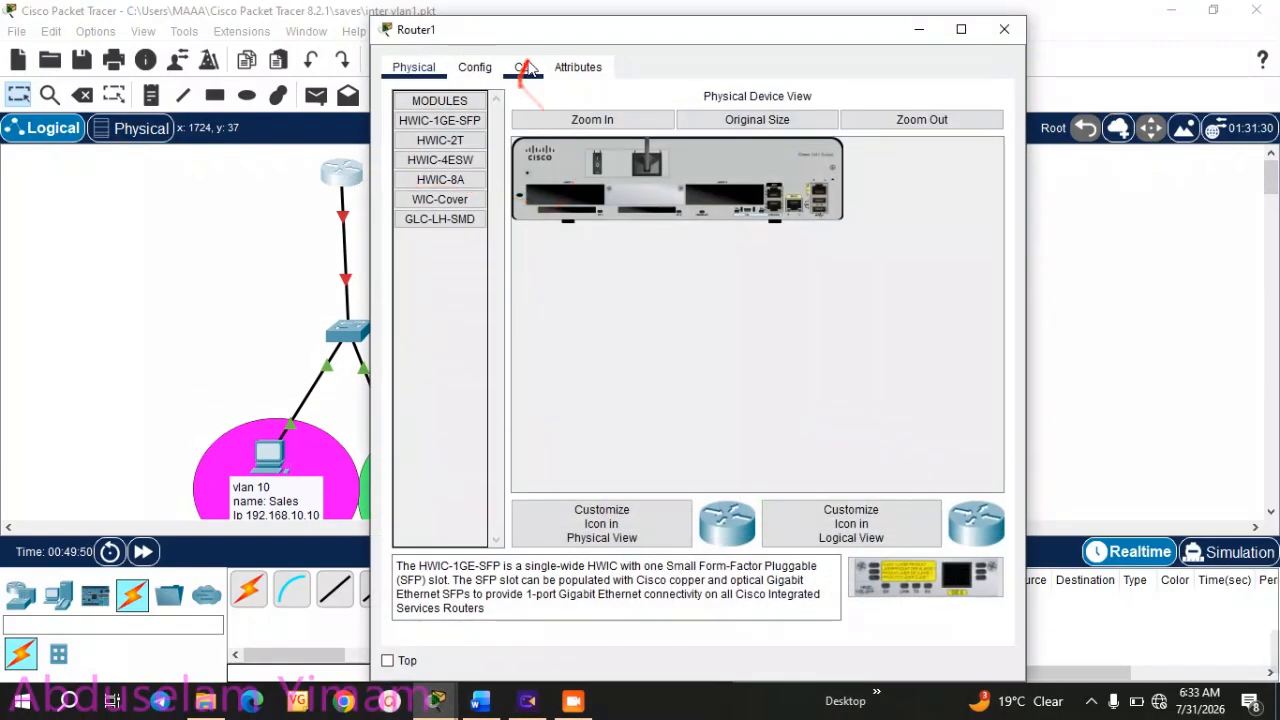
pyautogui.click(523, 67)
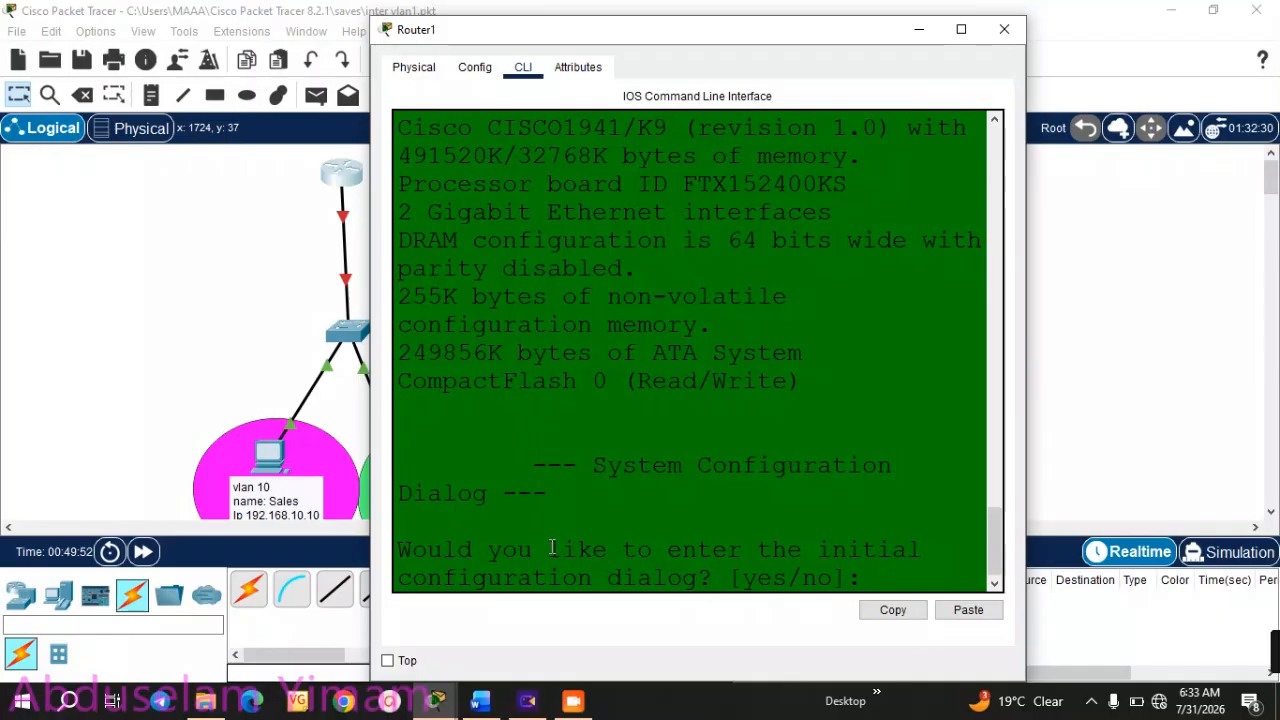
pyautogui.write('no')
pyautogui.press('Return')
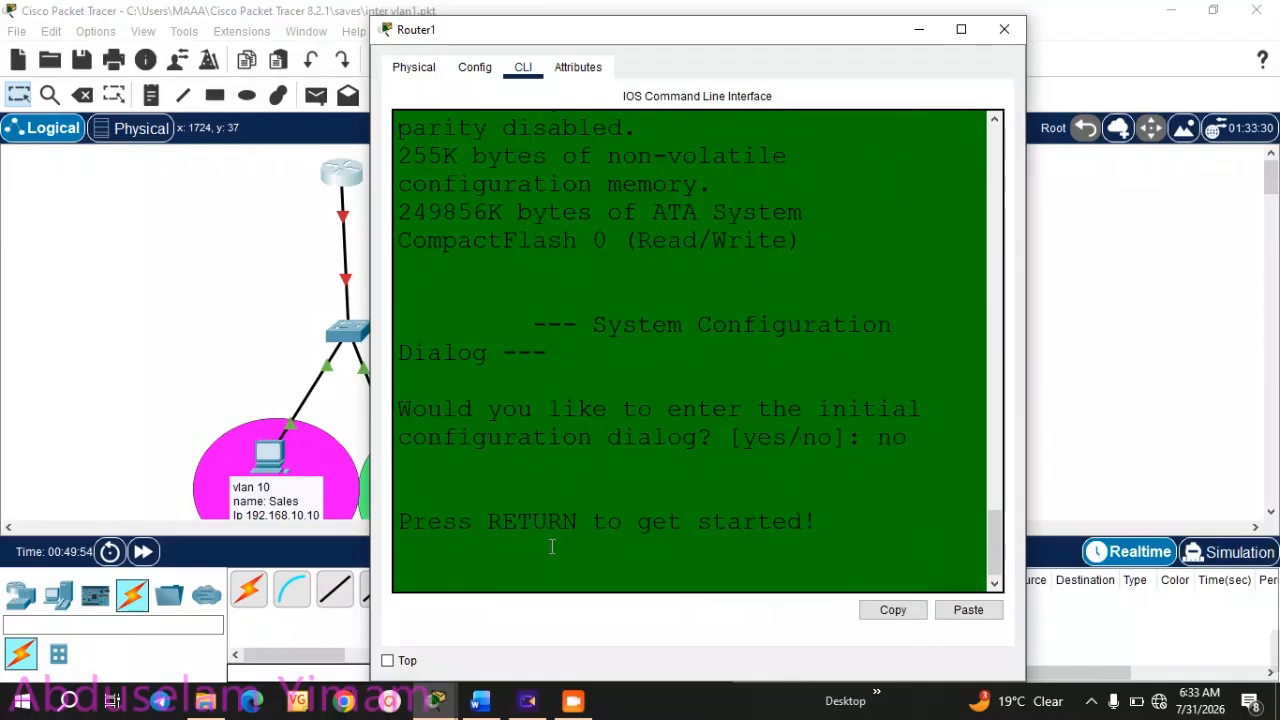
pyautogui.press('Return')
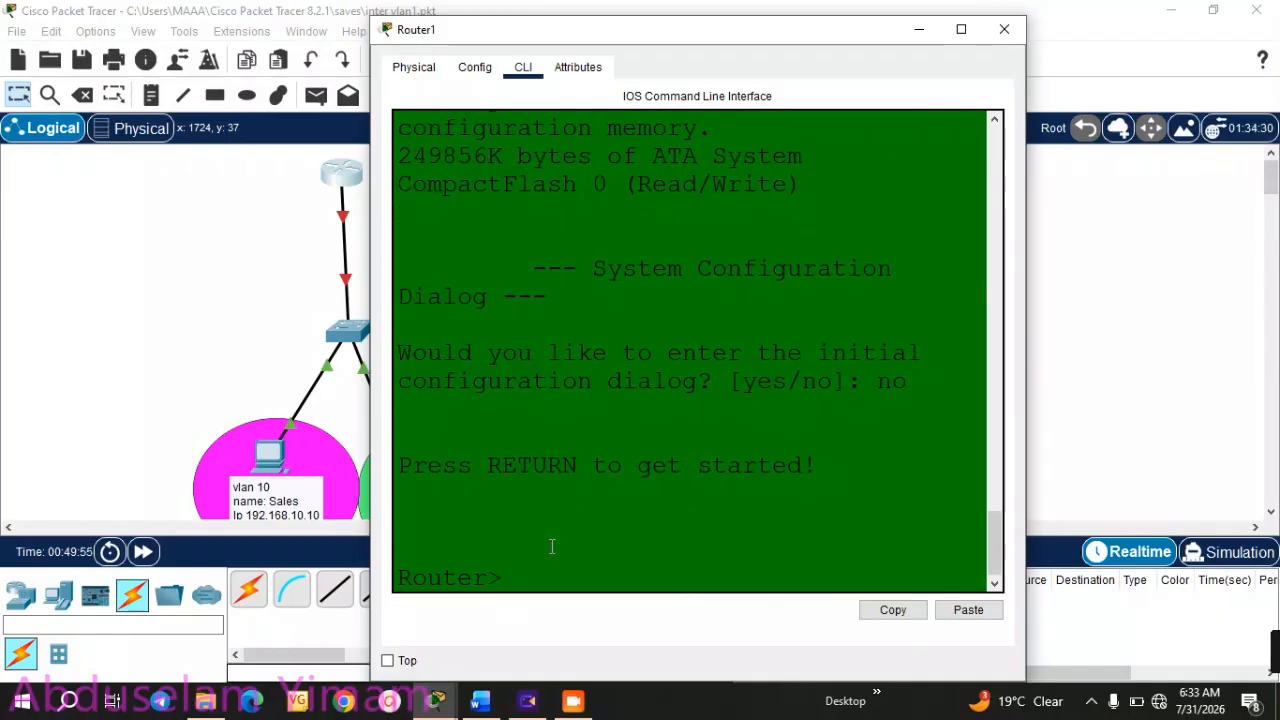
# - Enter privileged EXEC mode on the router and start global configuration from the terminal
pyautogui.write('en')
pyautogui.press('Return')
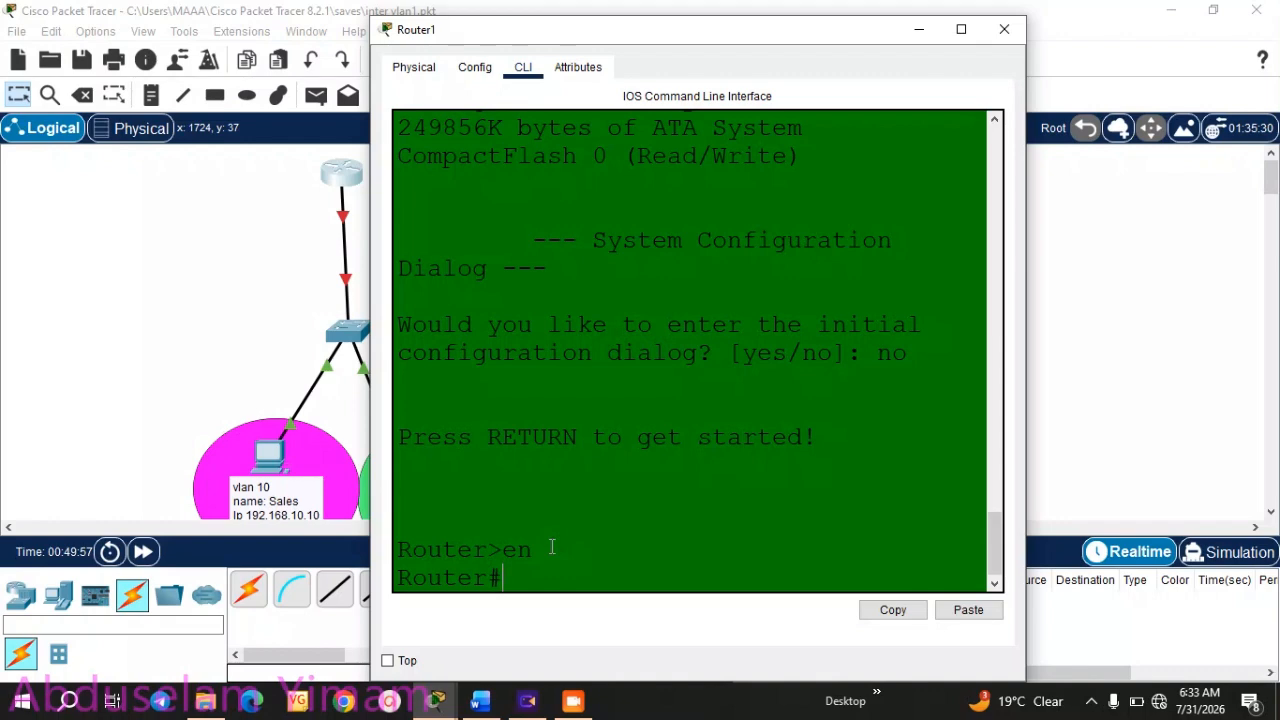
pyautogui.write('conf t')
pyautogui.press('Return')
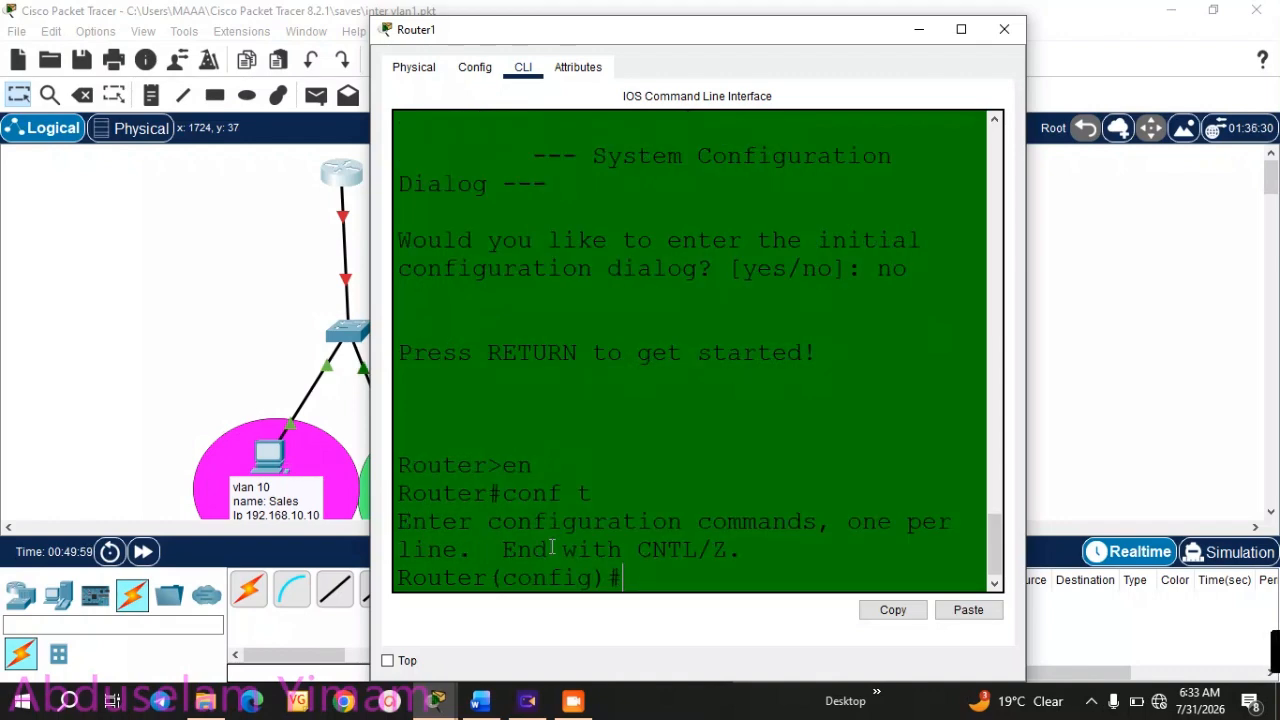
# - Open the router's interface gig0/0 for configuration and enable it with no shut
pyautogui.write('in')
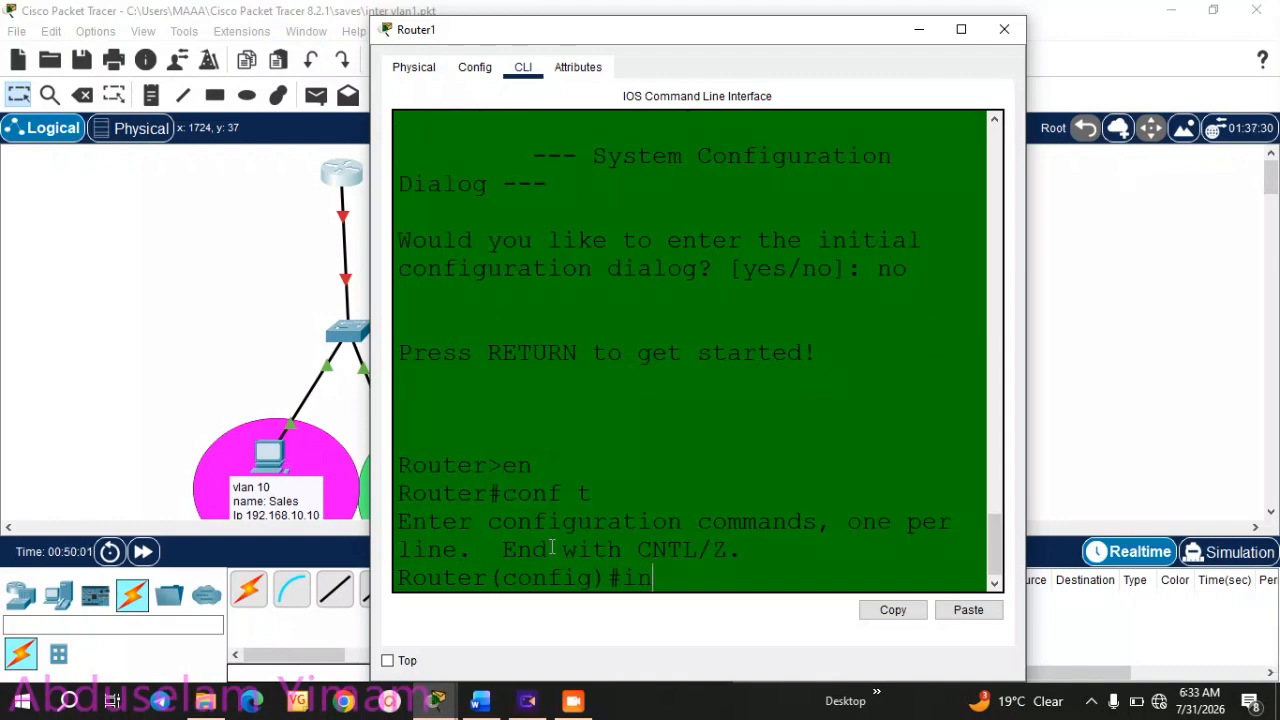
pyautogui.write('t')
pyautogui.press('Tab')
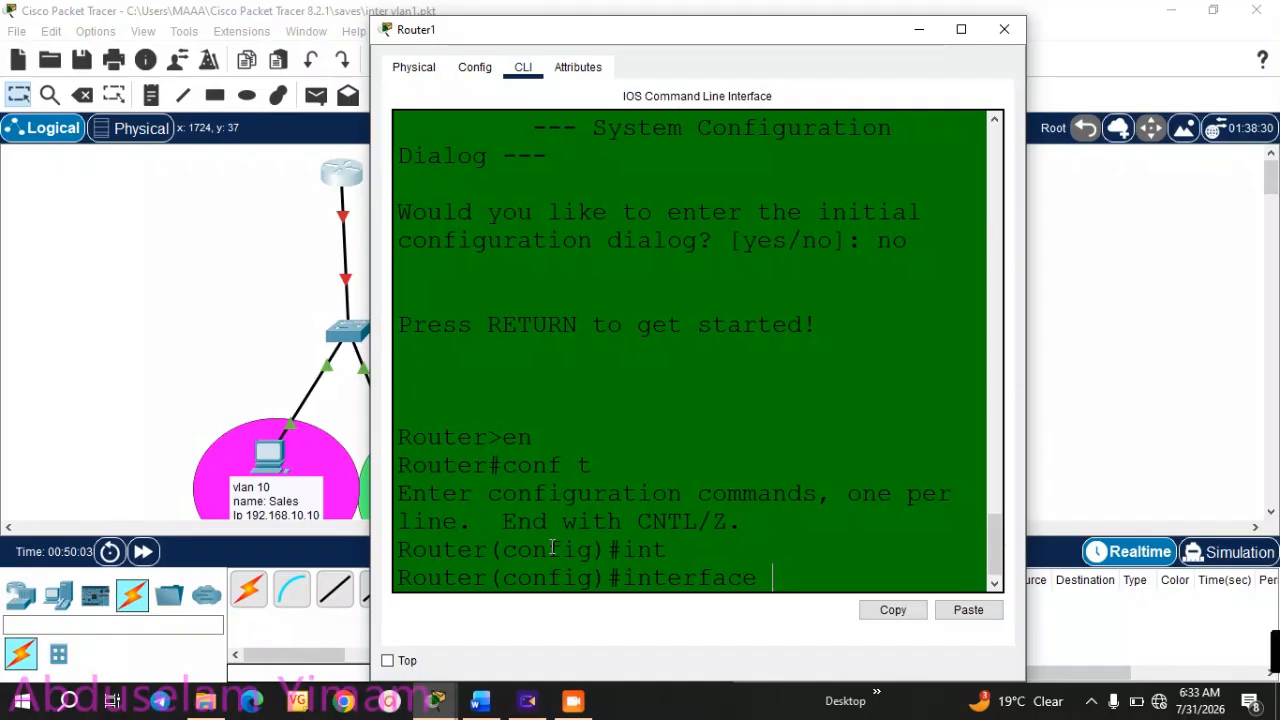
pyautogui.write('f')
pyautogui.press('BackSpace')
pyautogui.write('gig0/0')
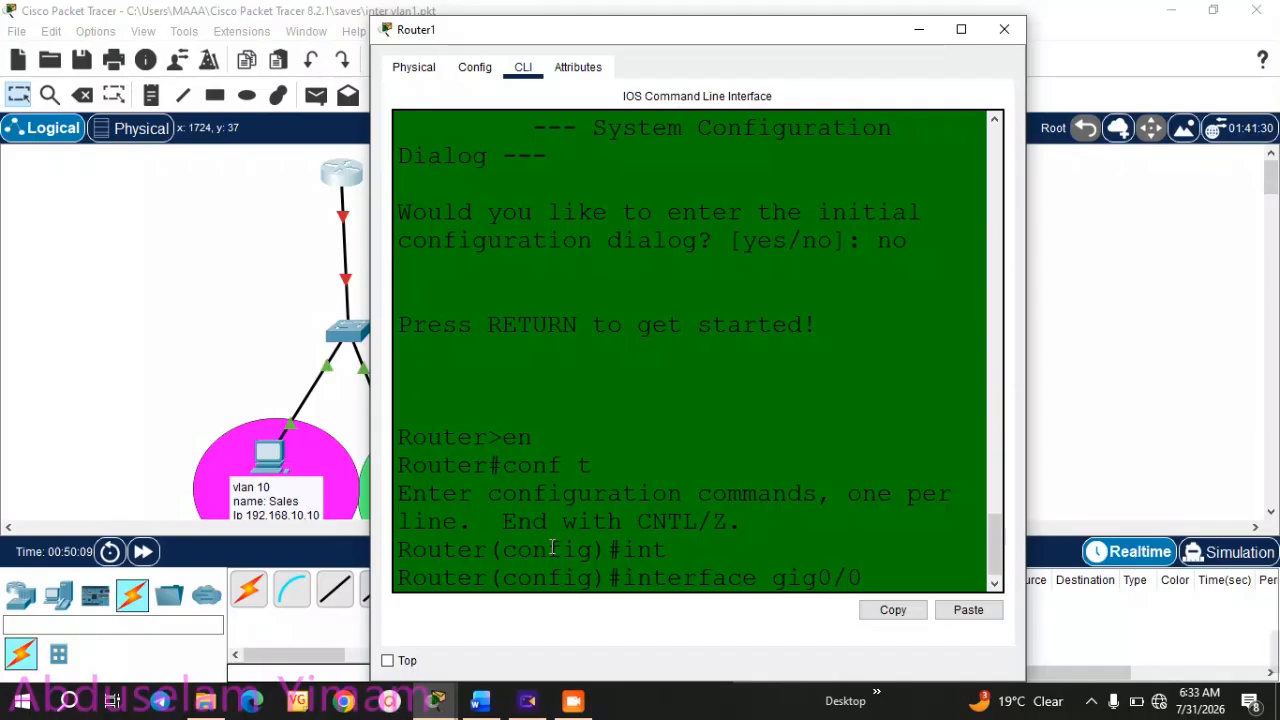
pyautogui.press('Return')
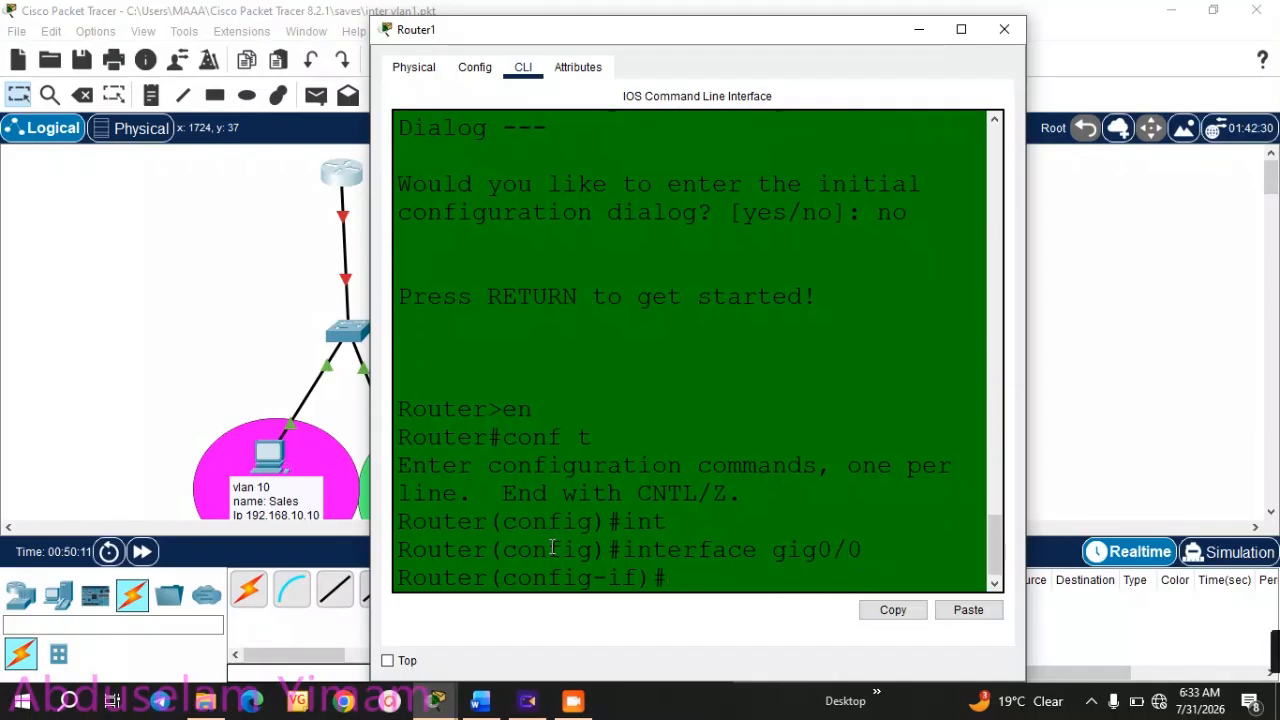
pyautogui.write('no ')
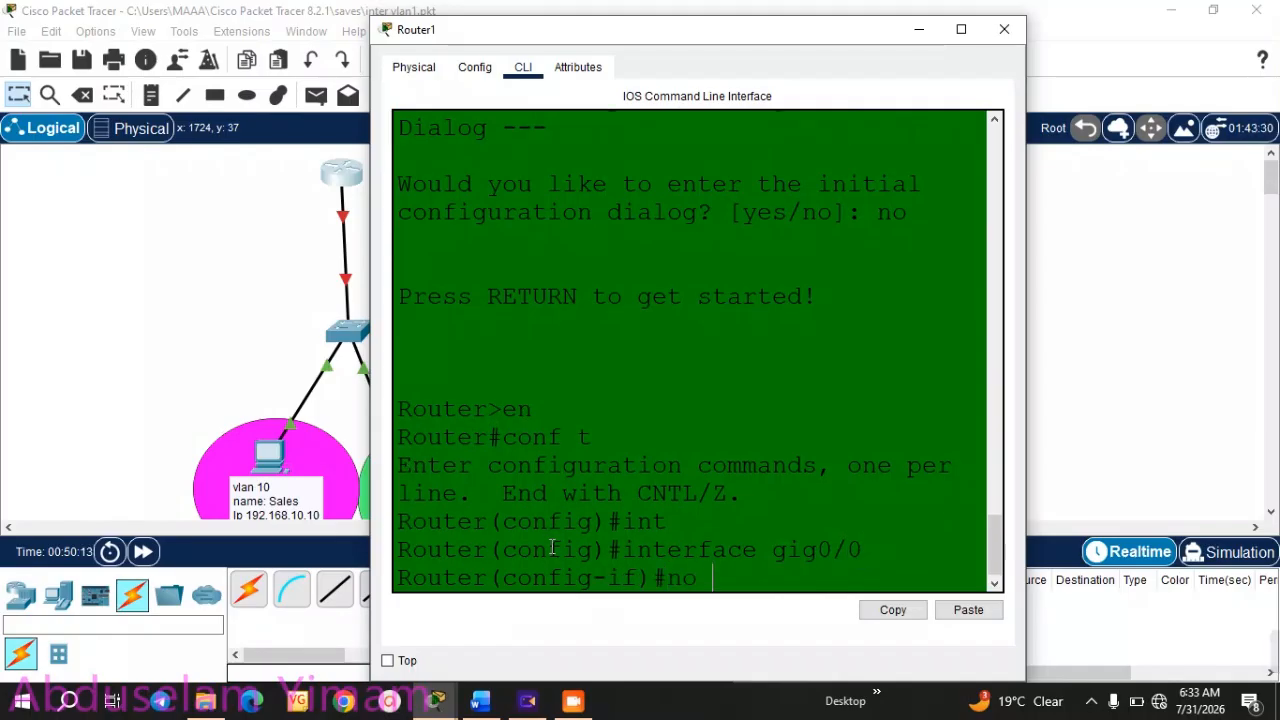
pyautogui.write('shut')
pyautogui.press('Return')
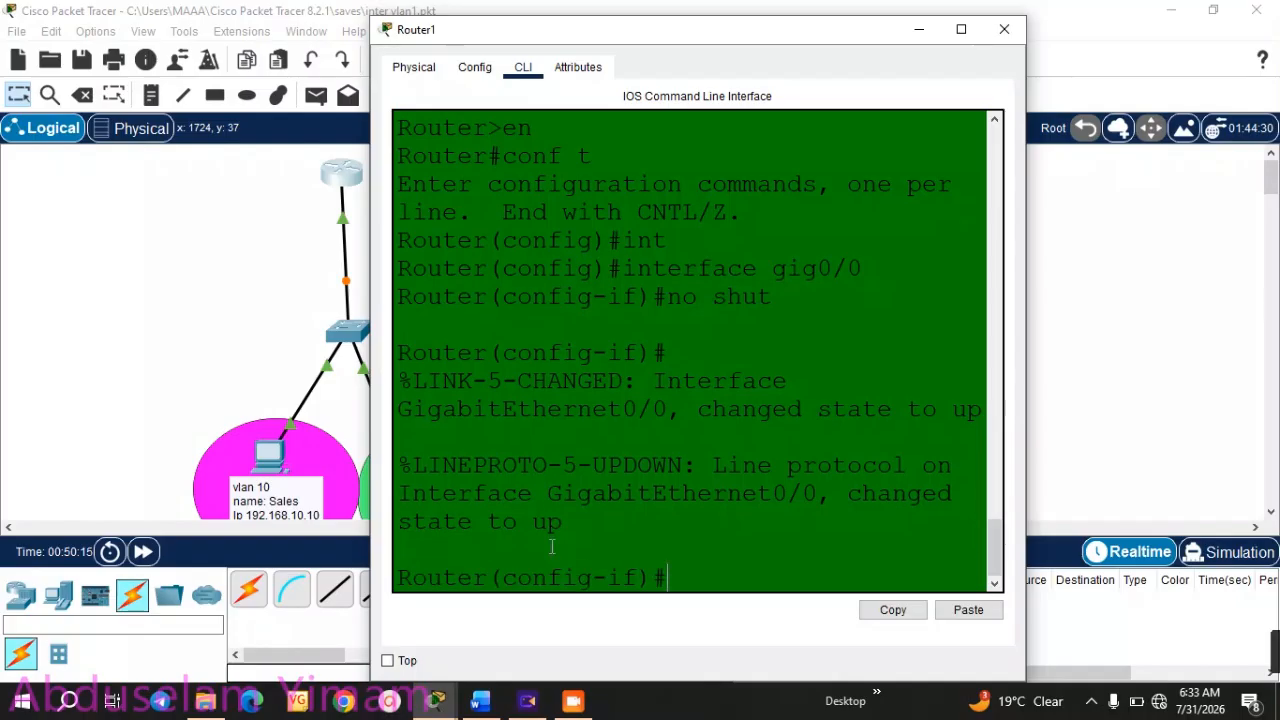
# - Exit back to privileged mode, save the router's configuration with wr and close the router's window
pyautogui.write('exi')
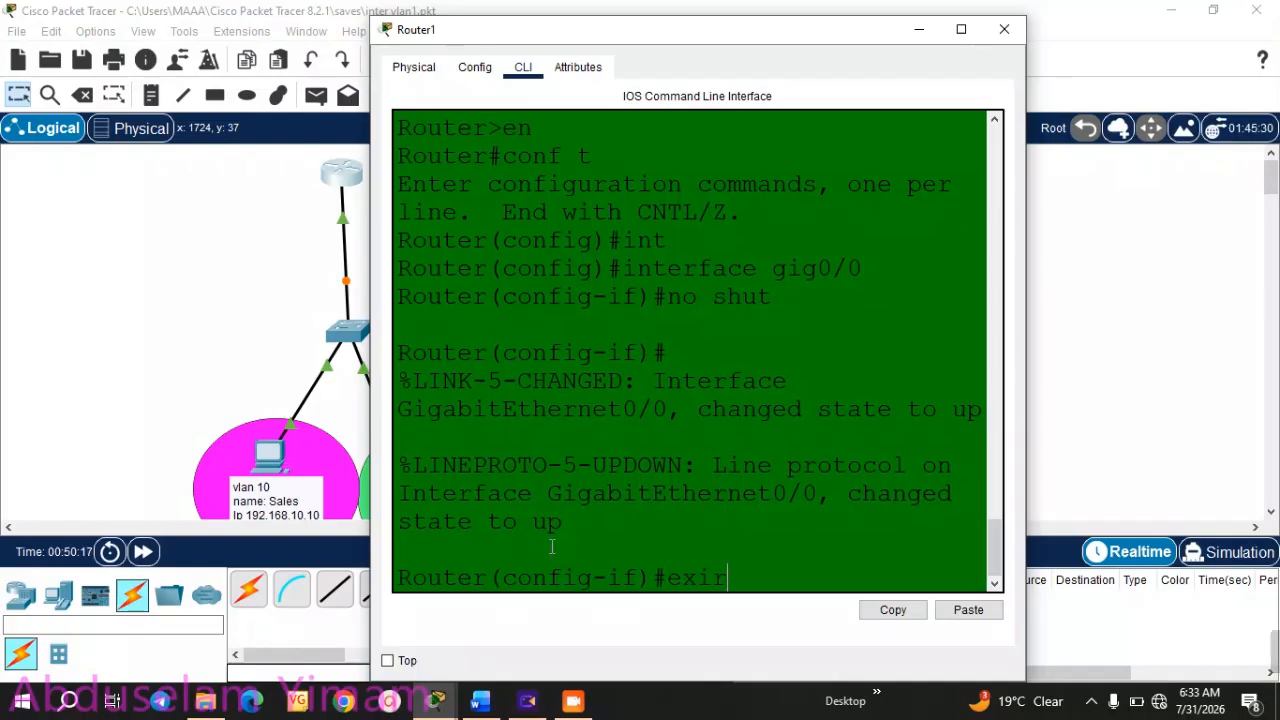
pyautogui.write('t')
pyautogui.press('Return')
pyautogui.write('exit')
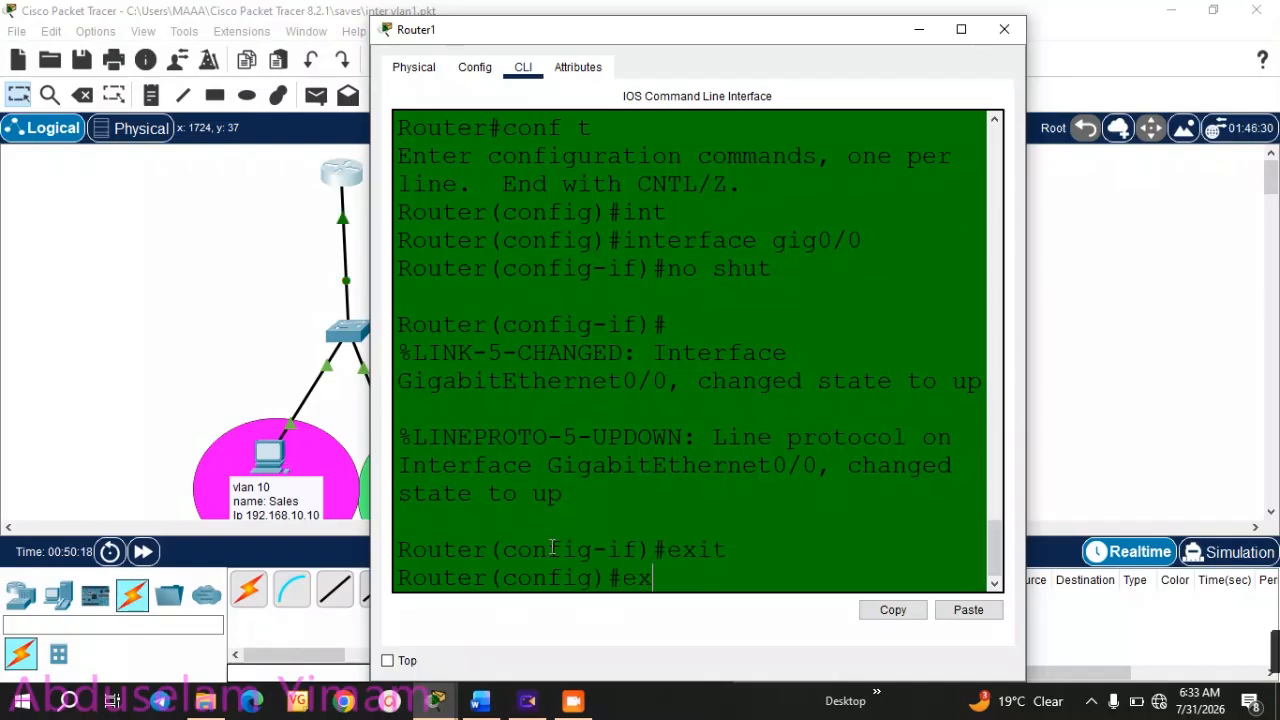
pyautogui.press('Return')
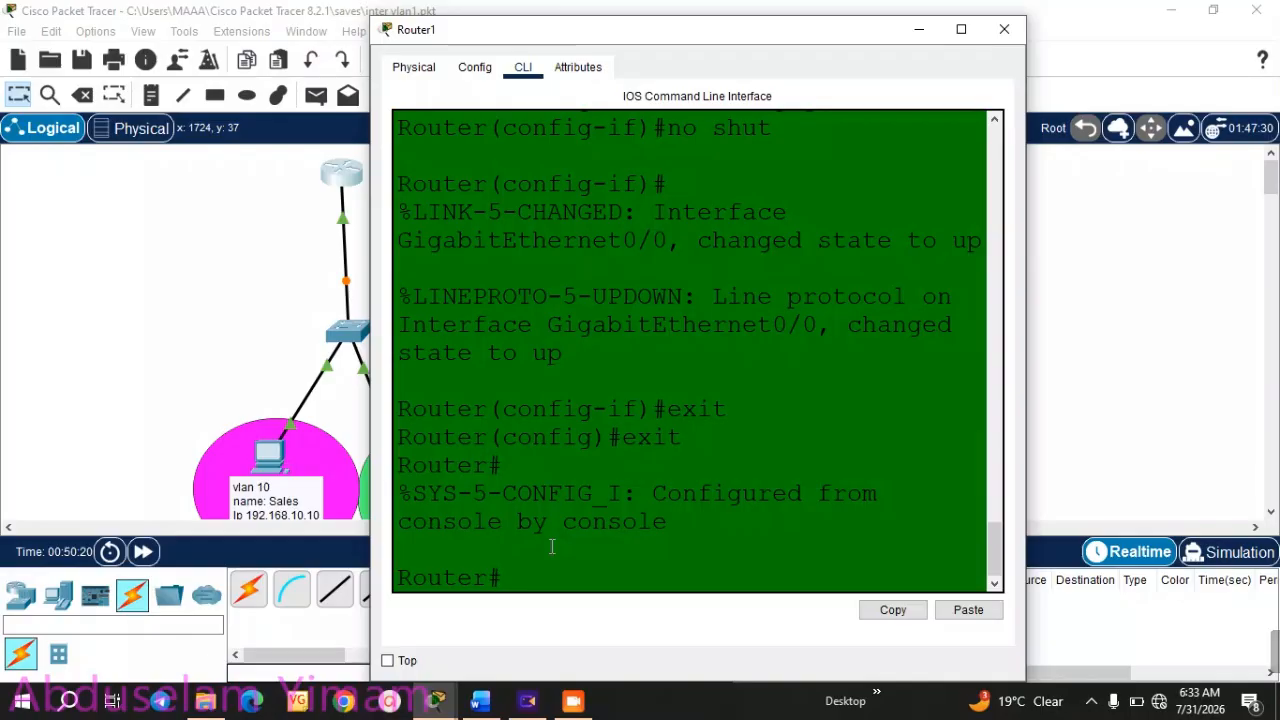
pyautogui.write('wr')
pyautogui.press('Return')
pyautogui.press('Return')
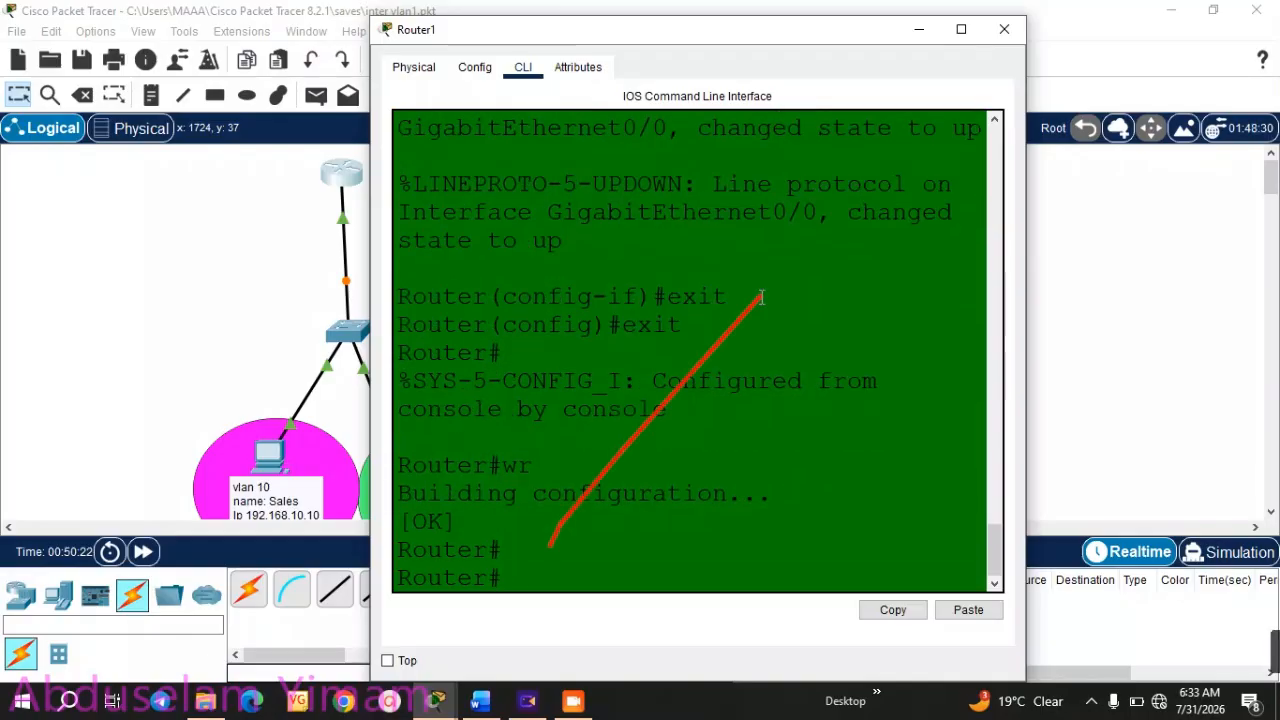
pyautogui.click(1003, 29)
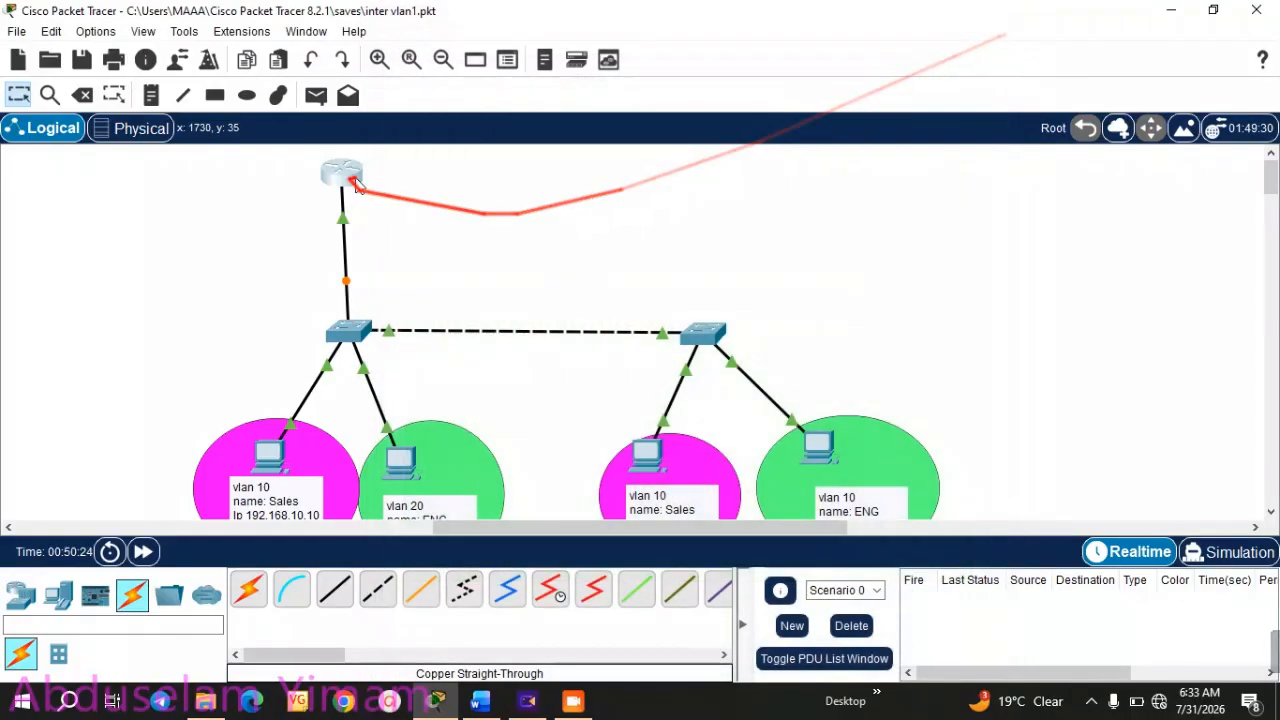
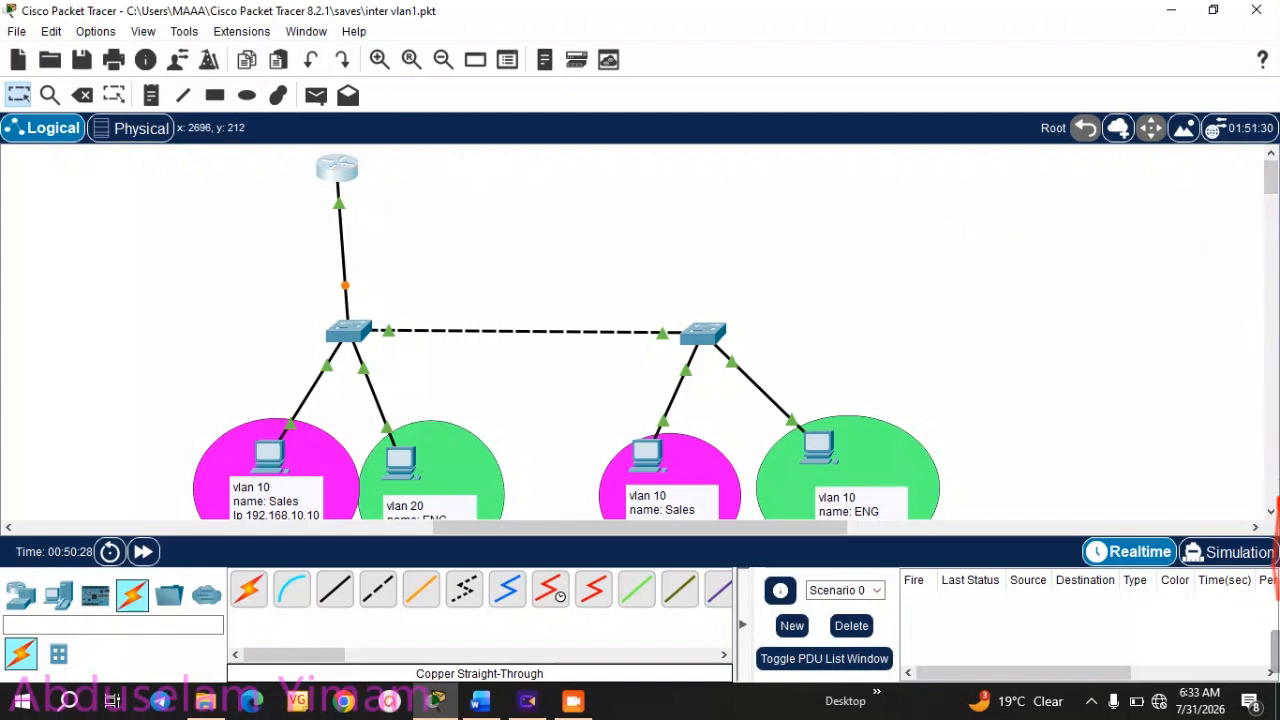
# - Move the green ellipse around the vlan 20 ENG PC with IP 192.168.20.10 slightly upward
pyautogui.click(1271, 511)
pyautogui.click(1271, 512)
pyautogui.click(1271, 512)
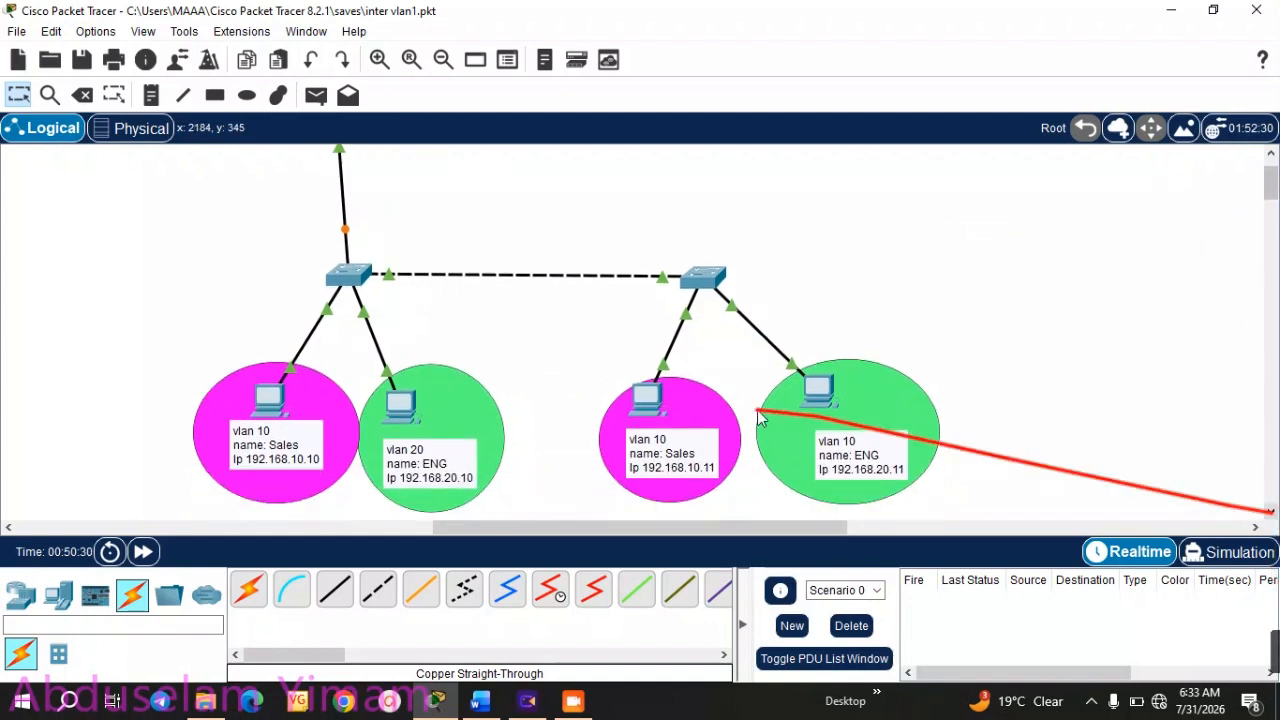
pyautogui.moveTo(458, 405); pyautogui.dragTo(457, 393)
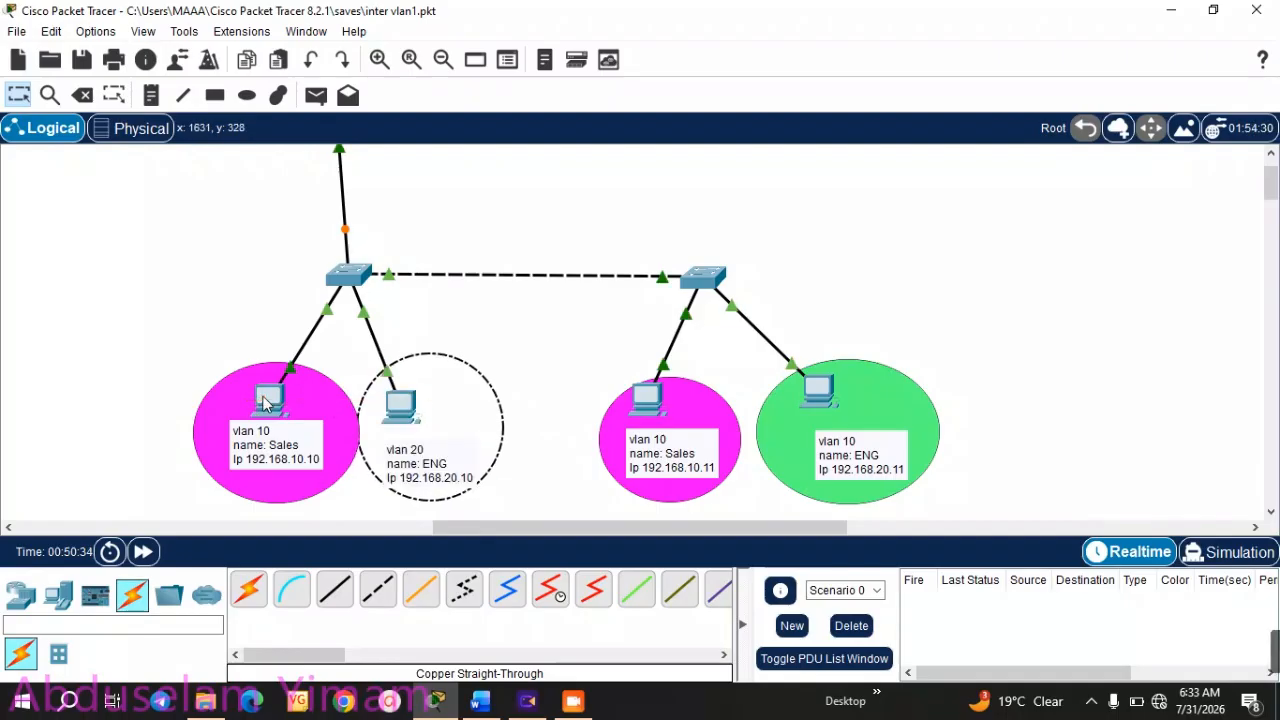
# - Give PC4, the Sales PC on the first switch, the static IPv4 address 192.168.10.10 with subnet mask 255.255.255.0
pyautogui.click(270, 400)
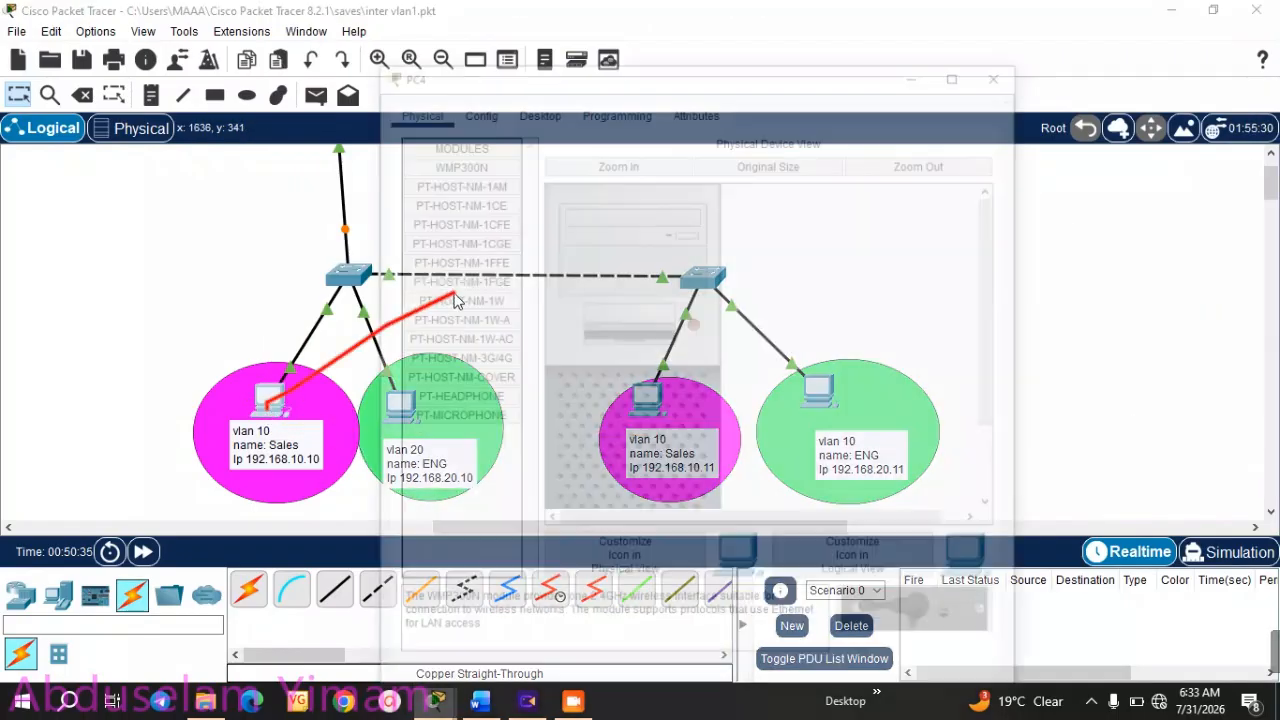
pyautogui.click(548, 68)
pyautogui.click(450, 125)
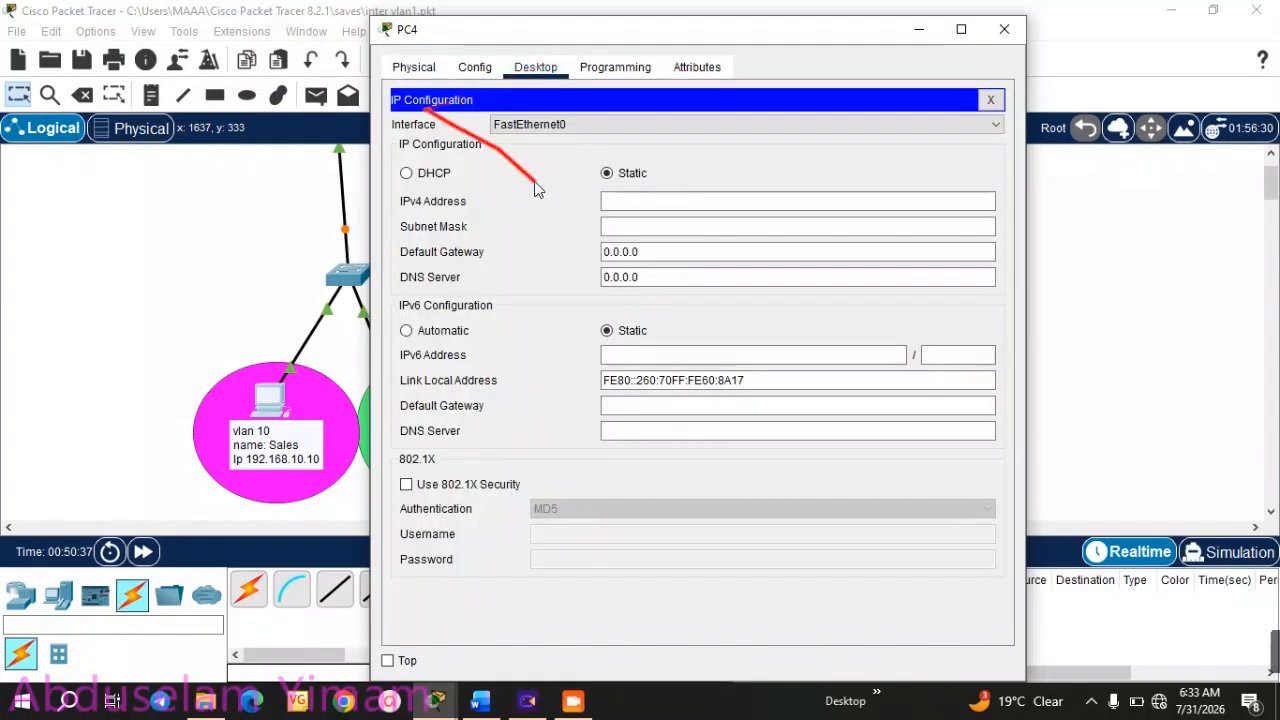
pyautogui.click(624, 199)
pyautogui.write('19')
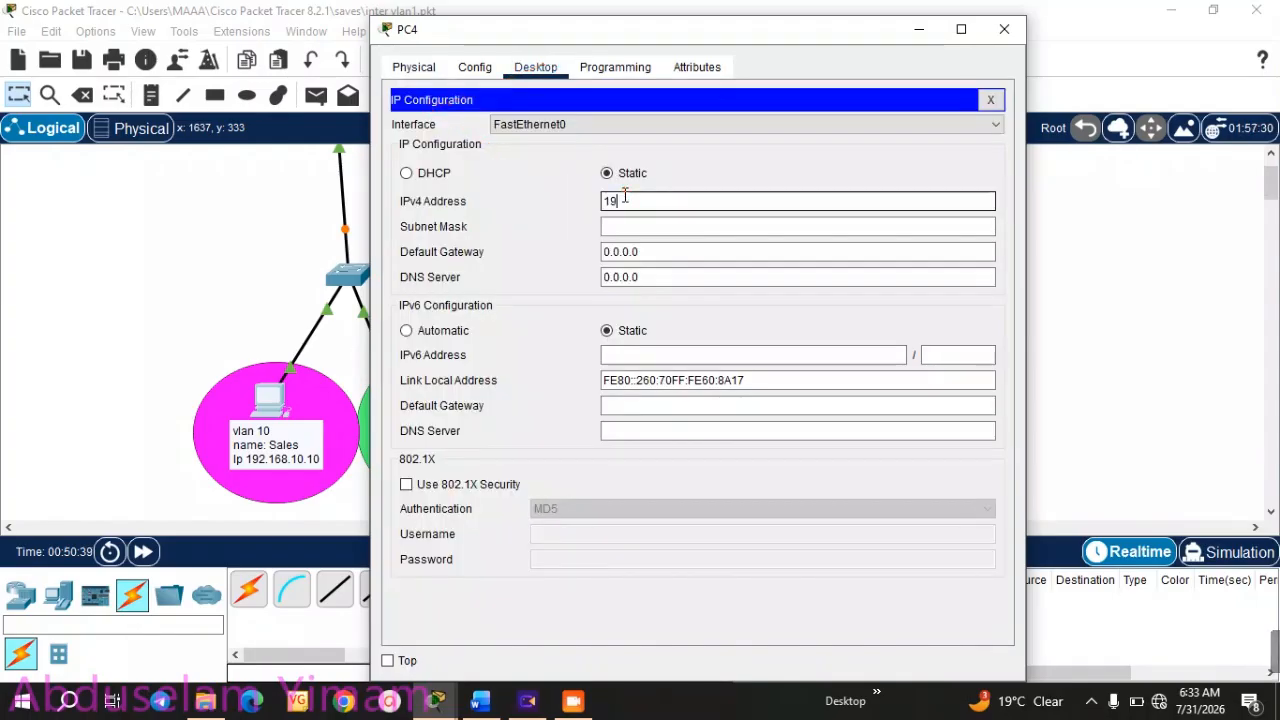
pyautogui.write('2.168.')
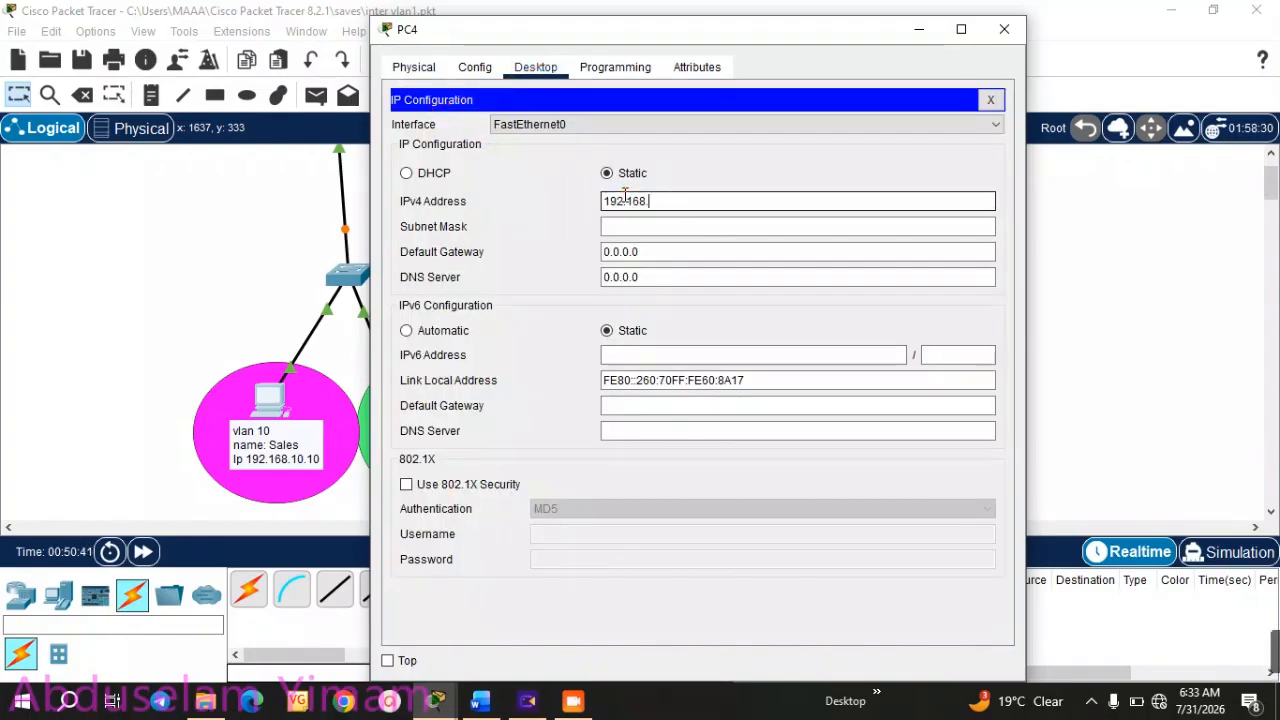
pyautogui.write('1')
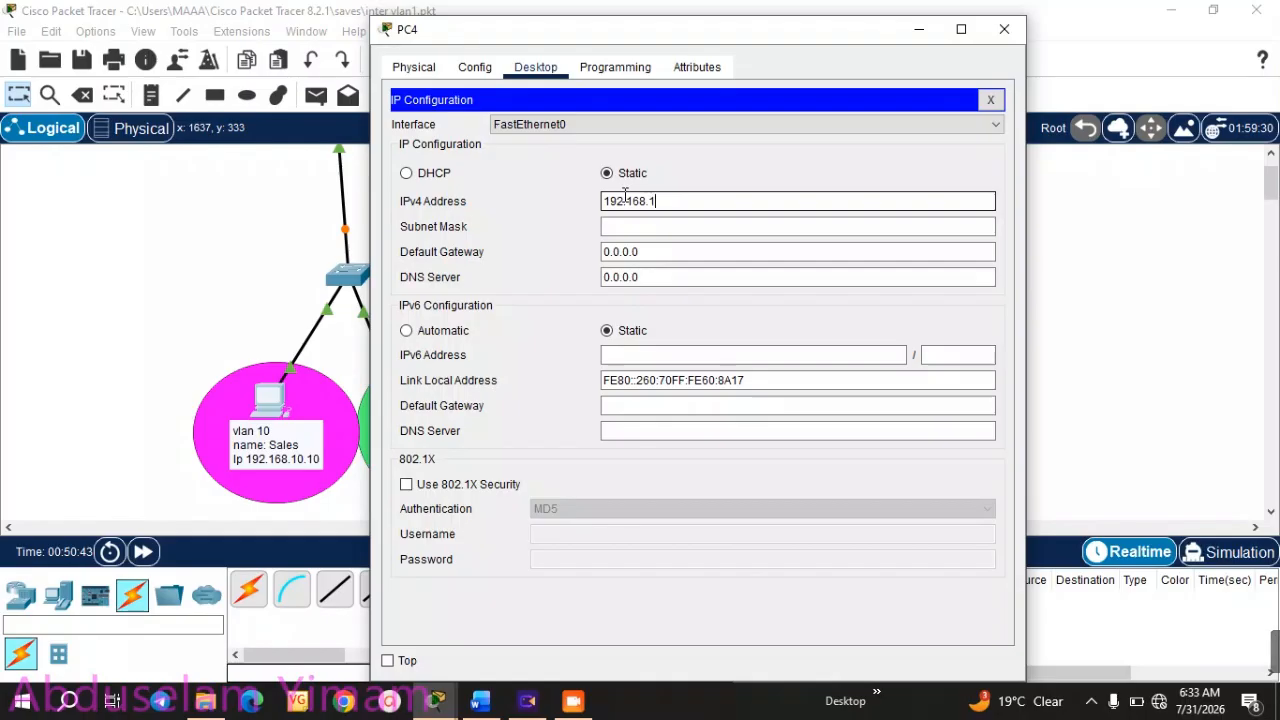
pyautogui.write('0.10')
pyautogui.click(628, 226)
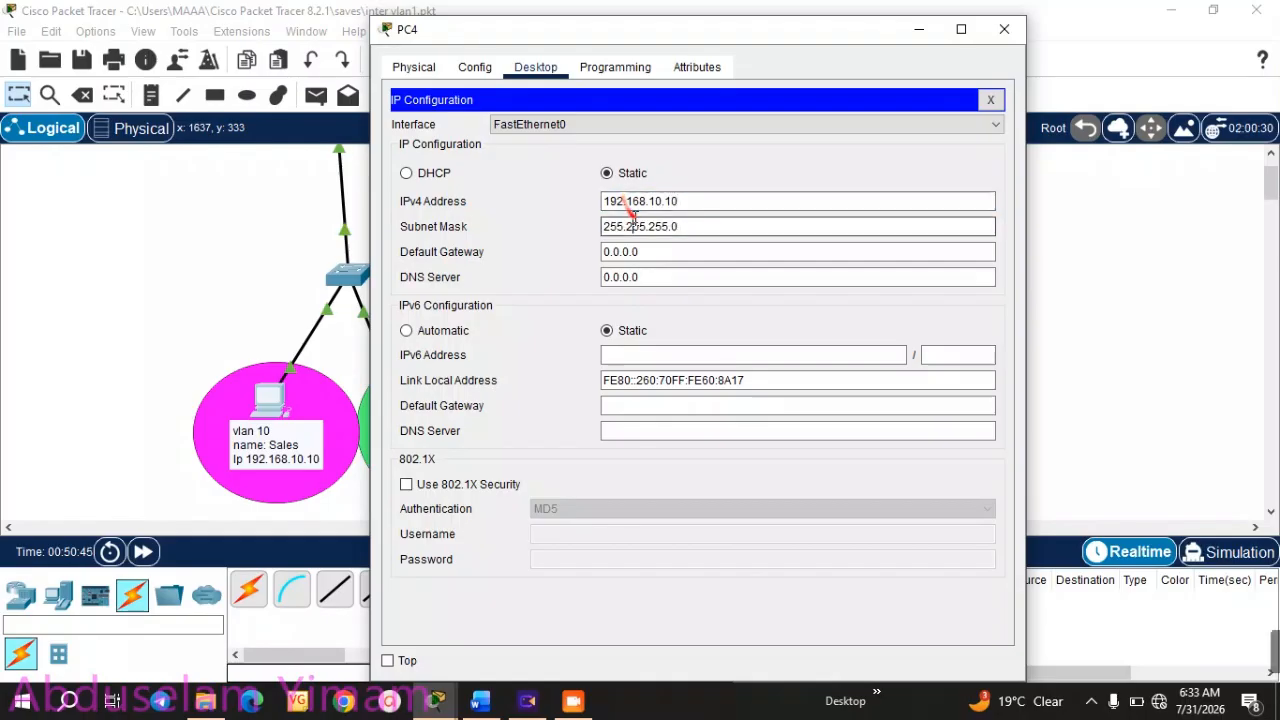
# - Set PC4's default gateway to 192.168.10.1 and close the PC's window
pyautogui.moveTo(651, 252); pyautogui.dragTo(594, 253)
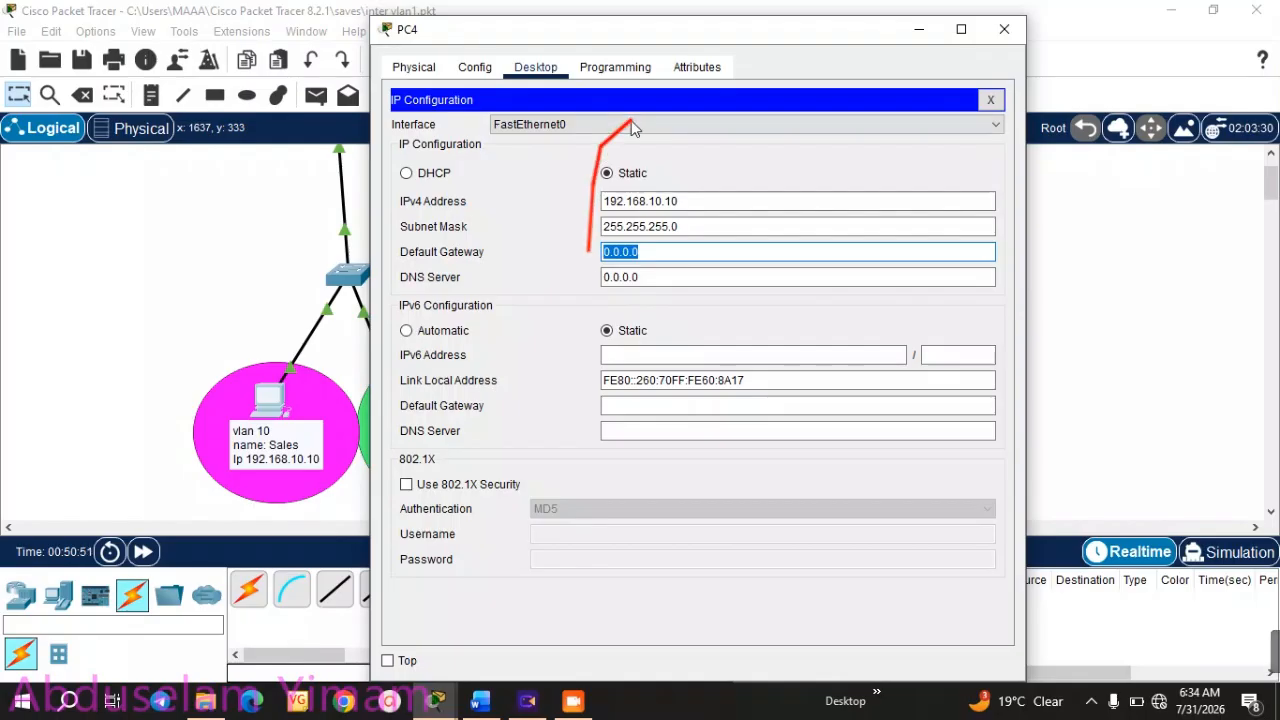
pyautogui.write('192.168.1')
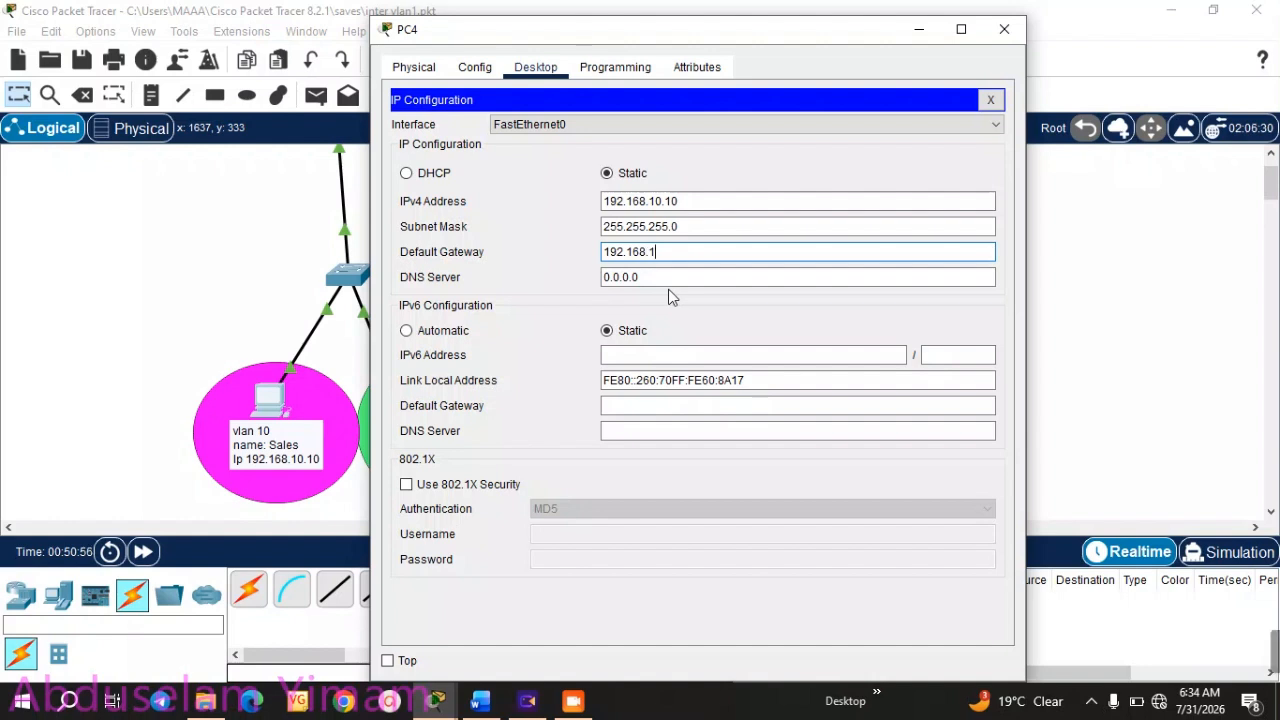
pyautogui.write('0.1')
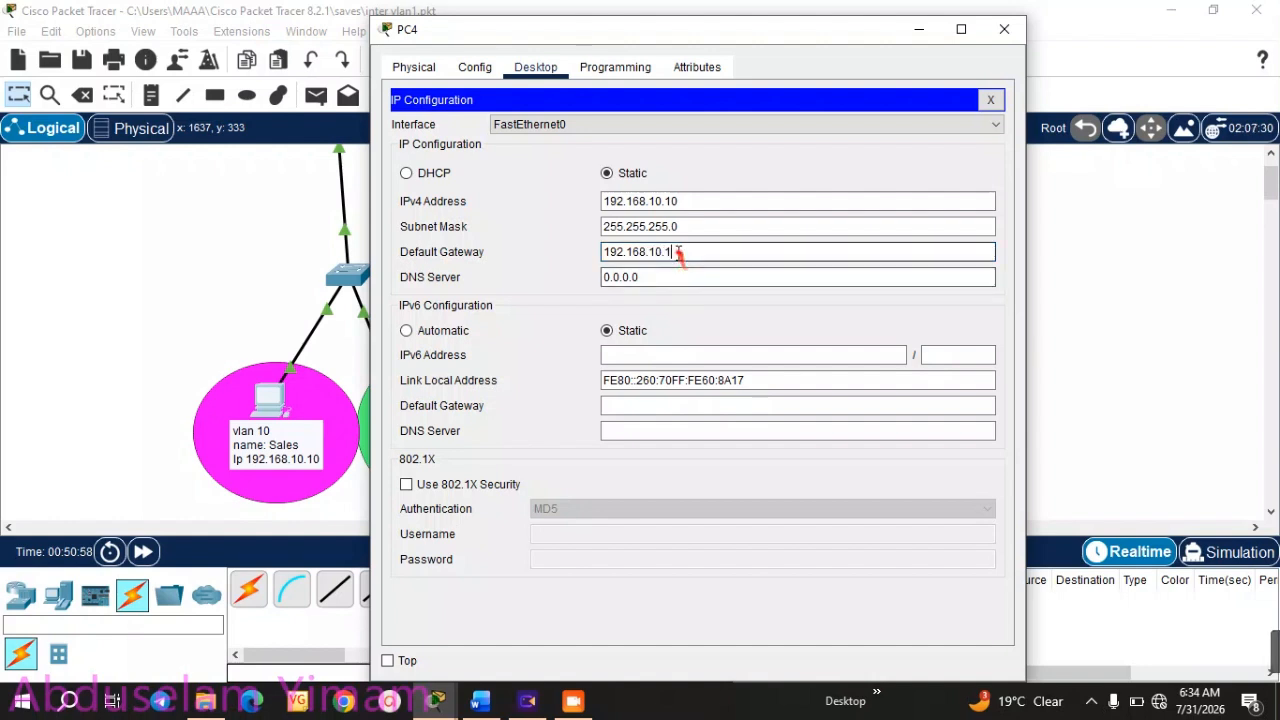
pyautogui.moveTo(678, 251); pyautogui.dragTo(583, 253)
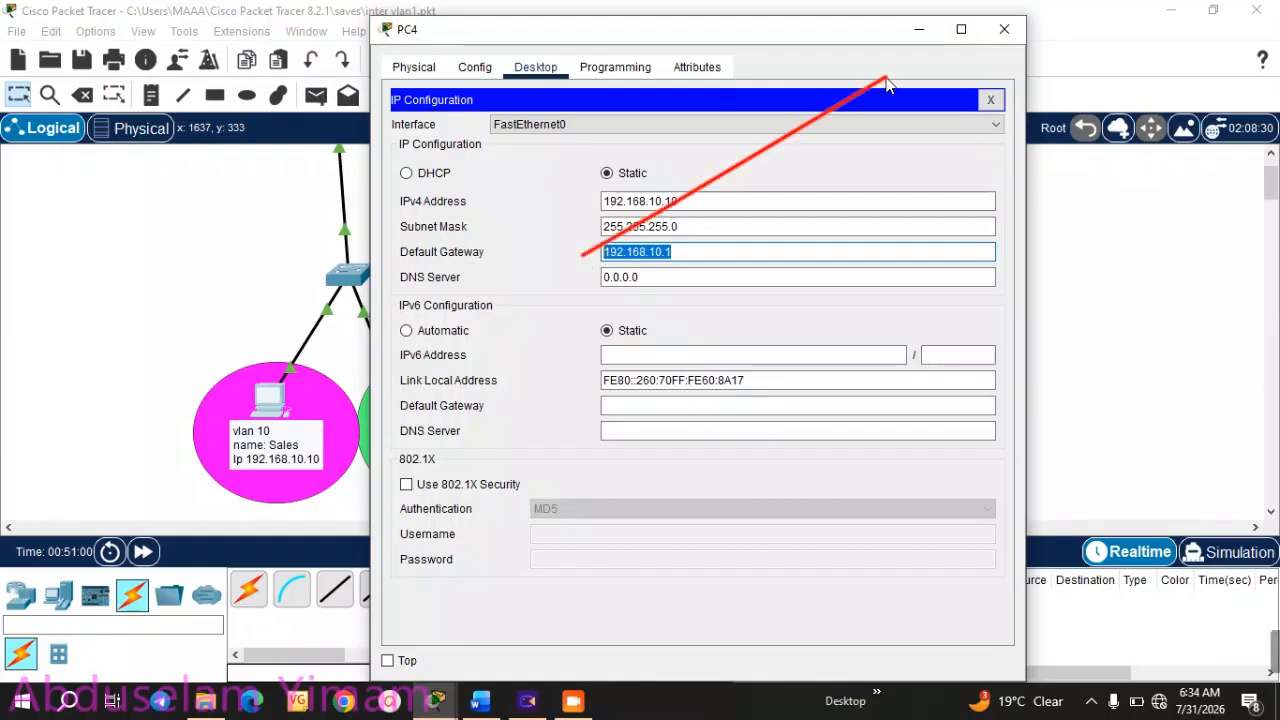
pyautogui.click(1000, 32)
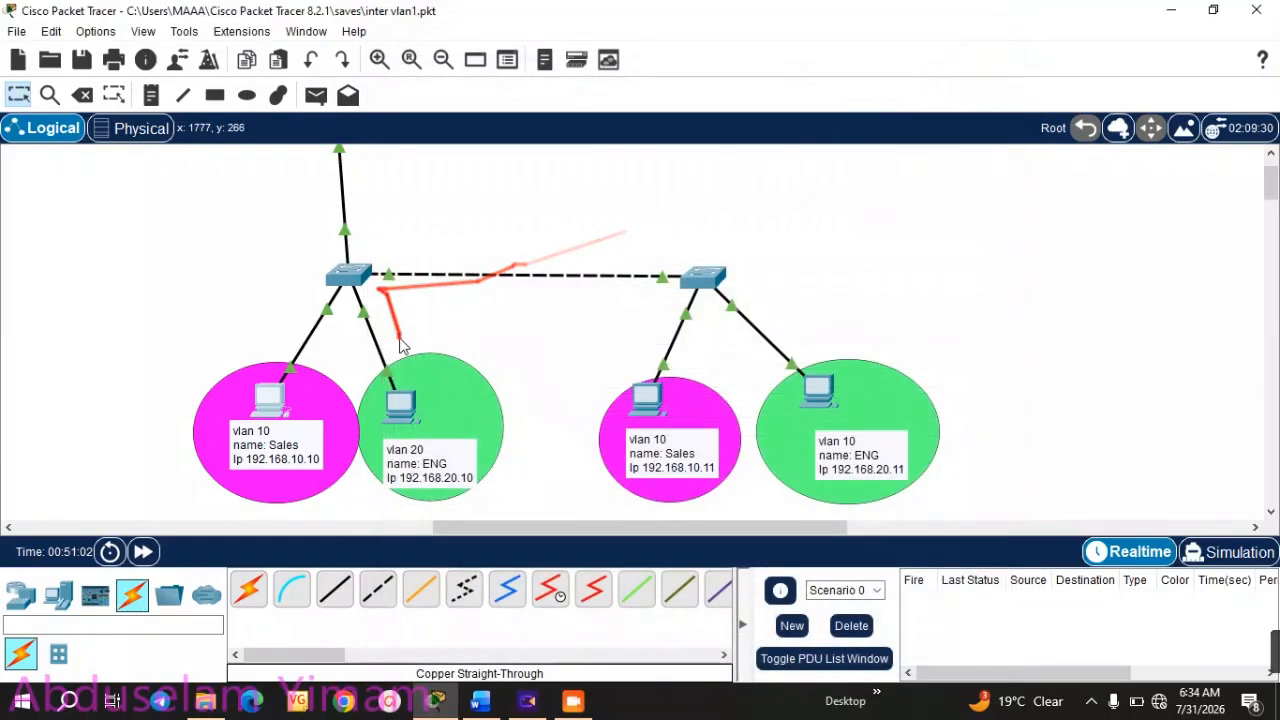
# - Give PC5, the ENG PC on the first switch, the static IPv4 address 192.168.20.10 with subnet mask 255.255.255.0
pyautogui.click(400, 405)
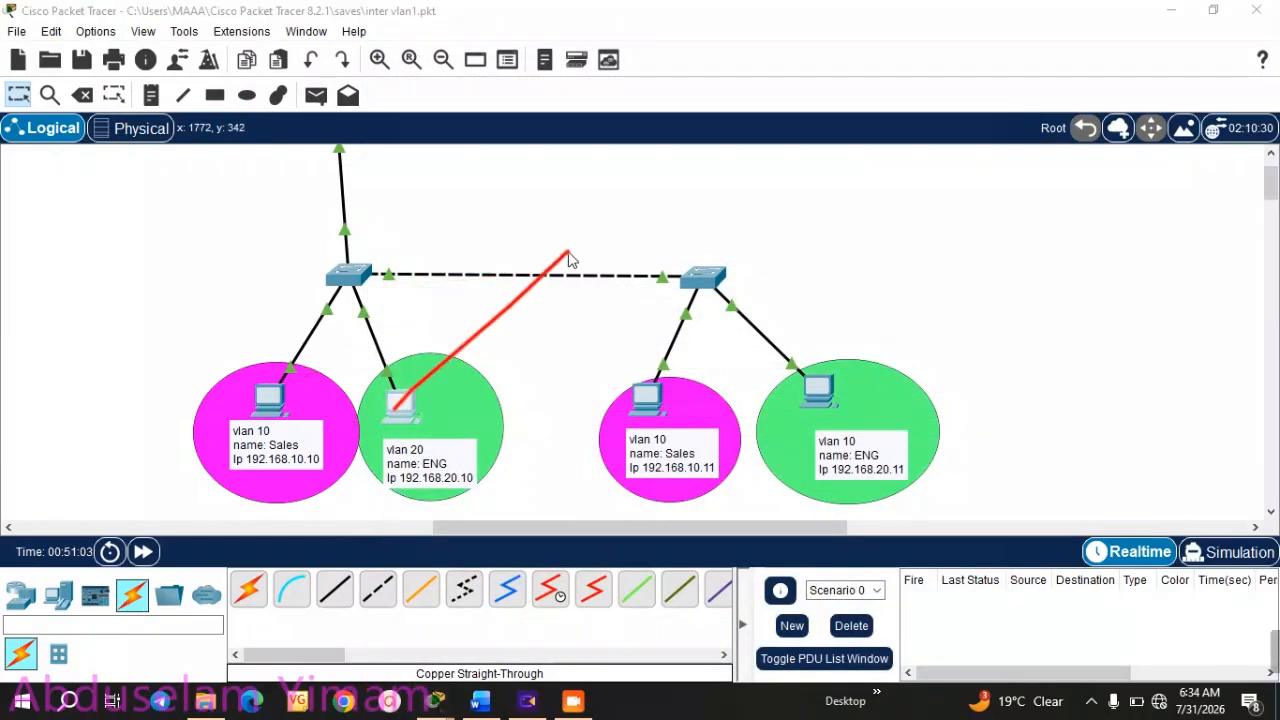
pyautogui.click(535, 67)
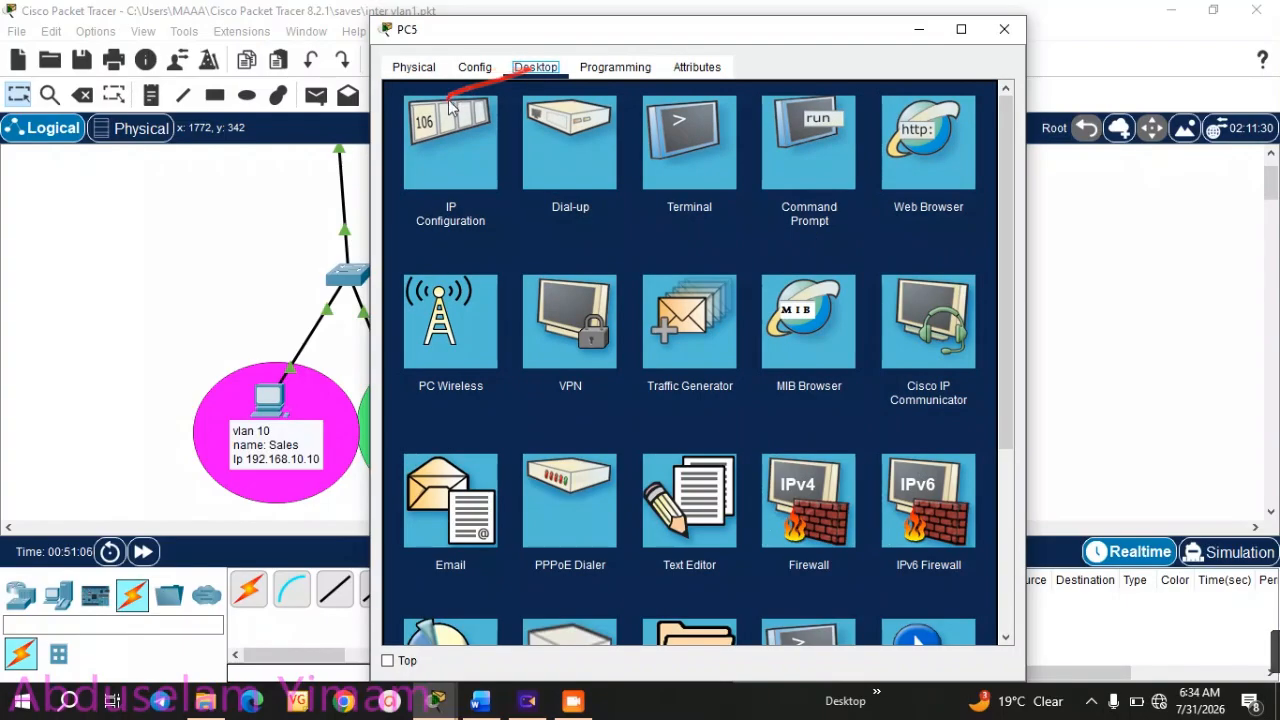
pyautogui.click(448, 118)
pyautogui.click(652, 204)
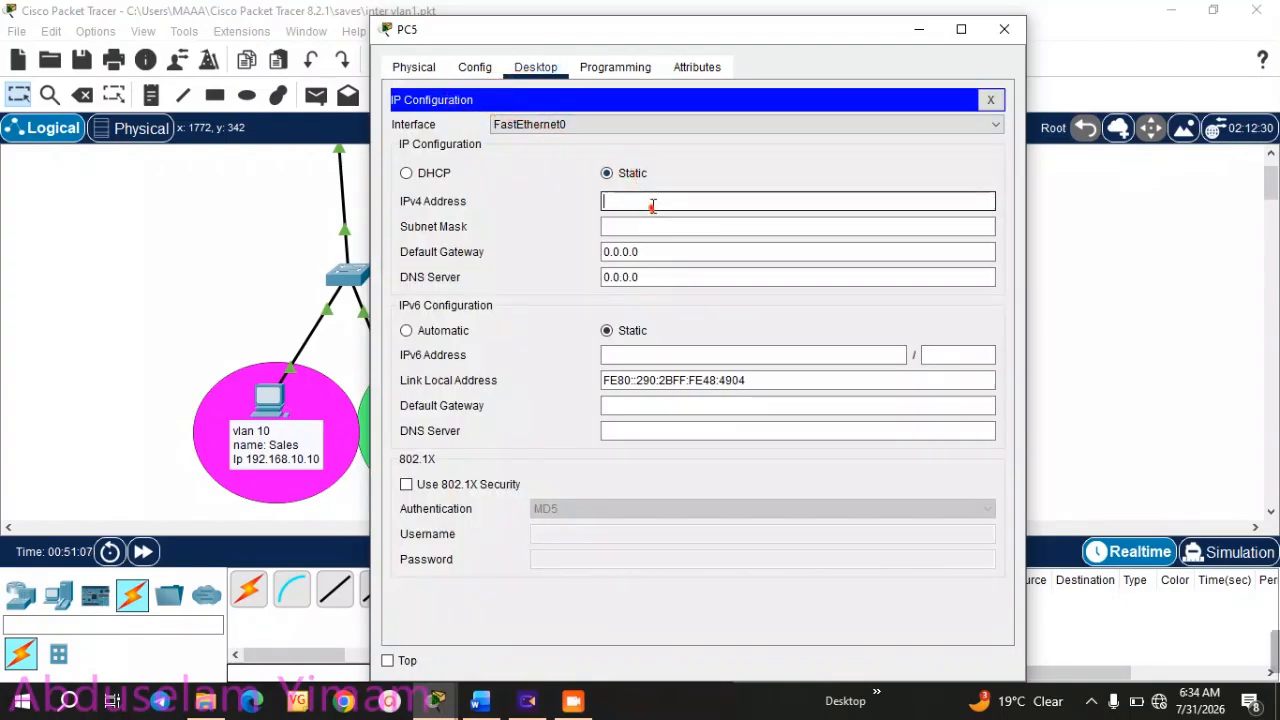
pyautogui.write('192.168.30.10')
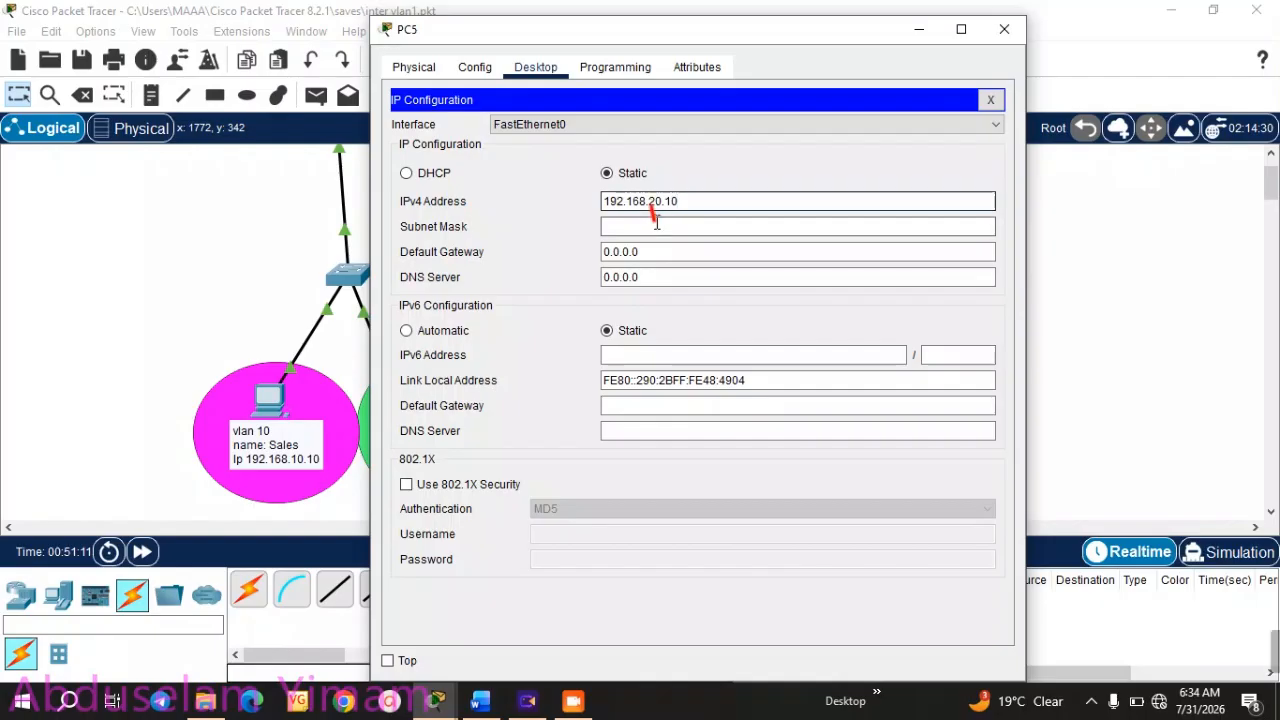
pyautogui.click(648, 228)
# - Set PC5's default gateway to 192.168.20.1 and copy the PC's IPv4 address
pyautogui.moveTo(646, 251); pyautogui.dragTo(575, 257)
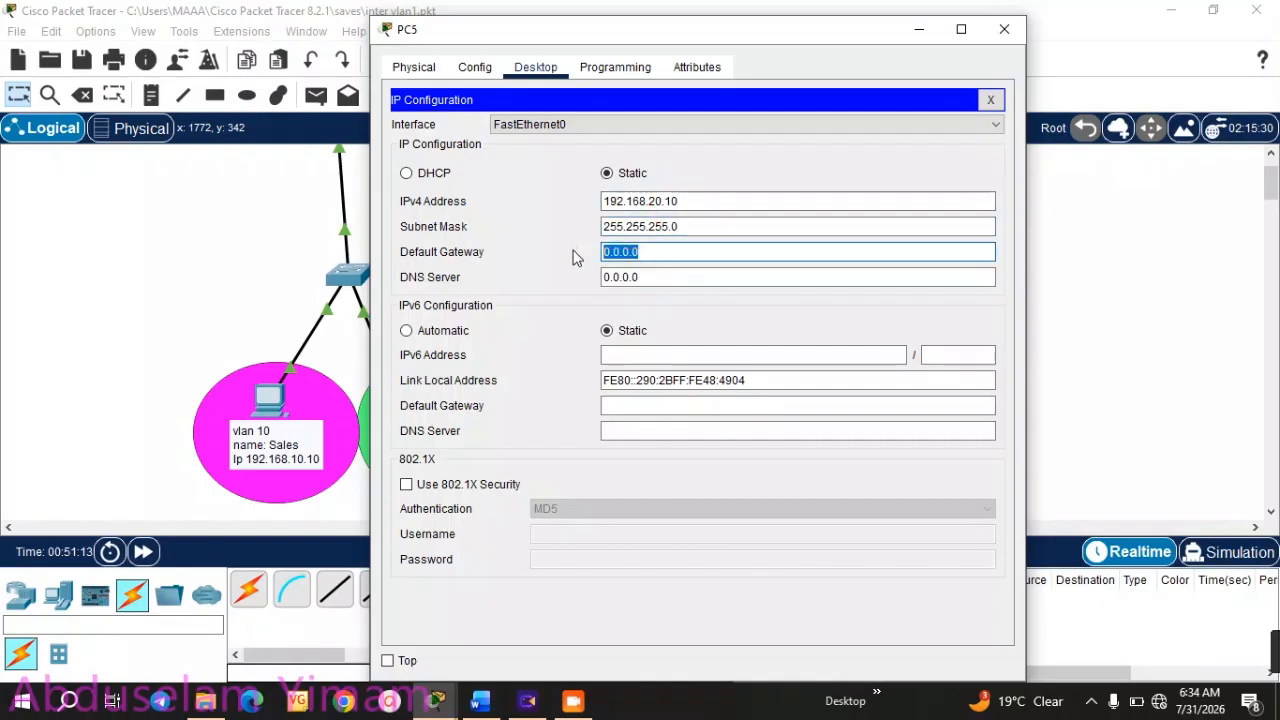
pyautogui.write('192.1')
pyautogui.write('68')
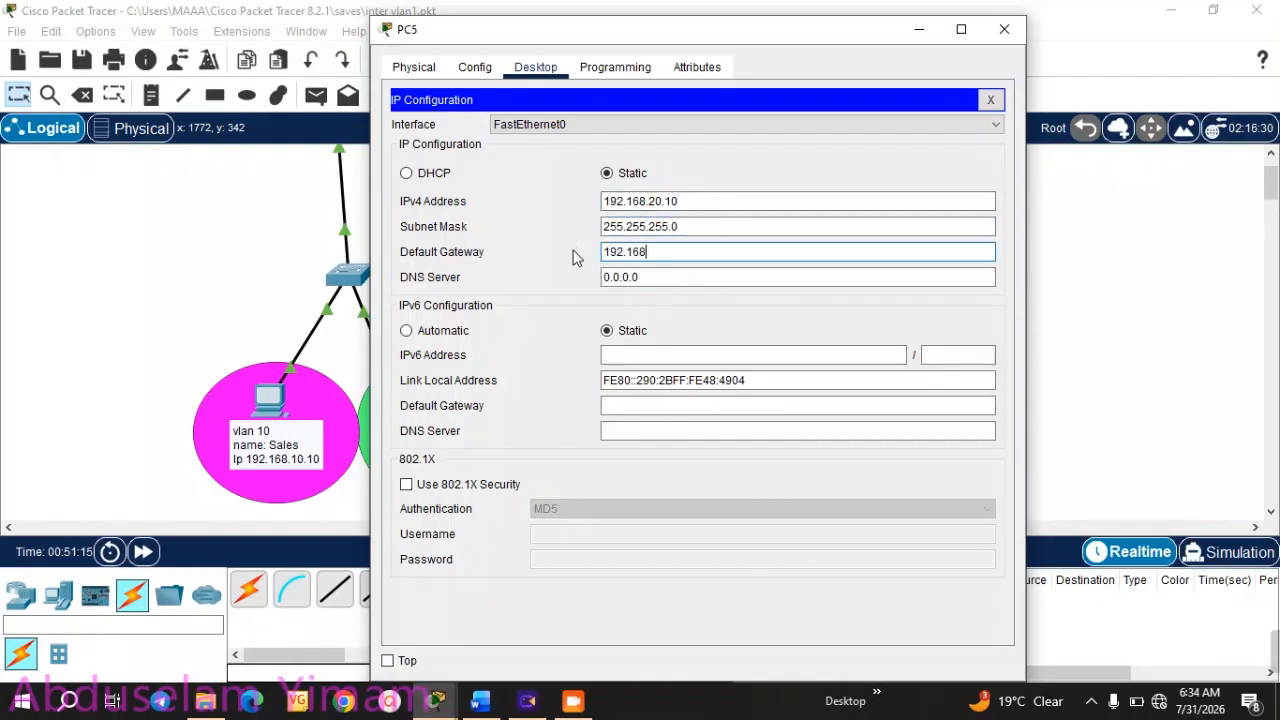
pyautogui.write('.20.1')
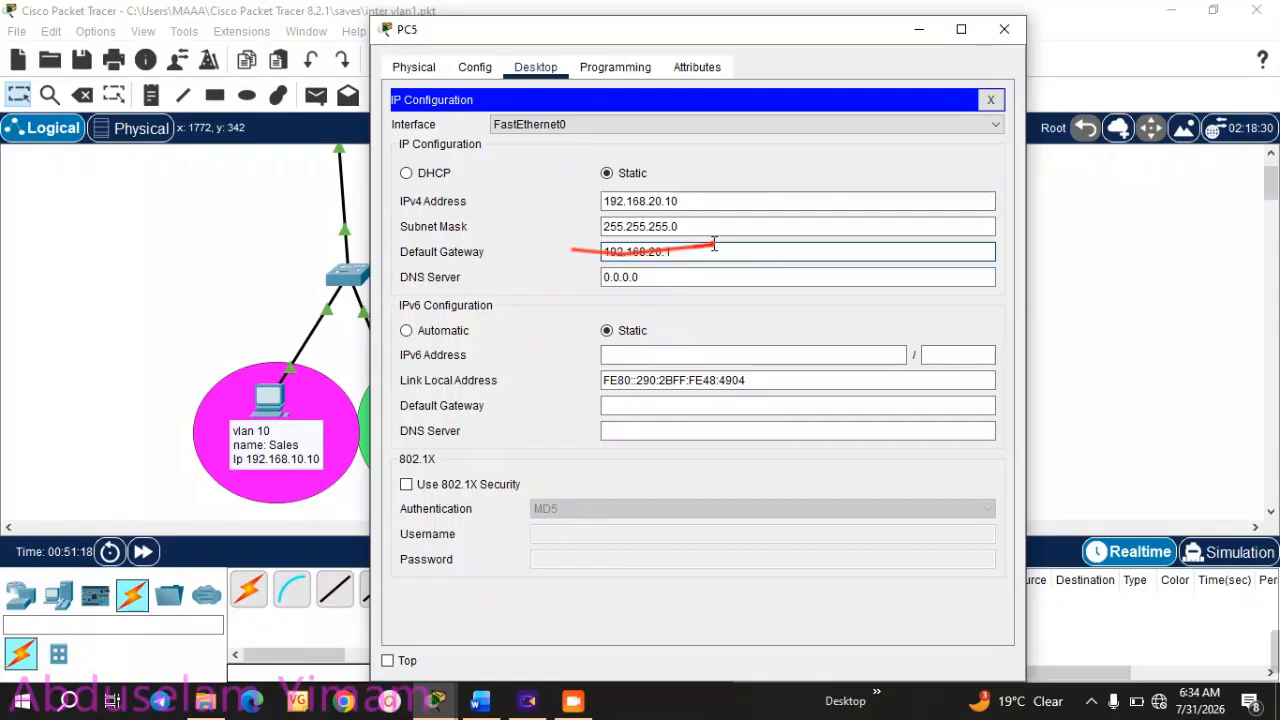
pyautogui.moveTo(682, 201); pyautogui.dragTo(567, 210)
pyautogui.hotkey('ctrl', 'c')
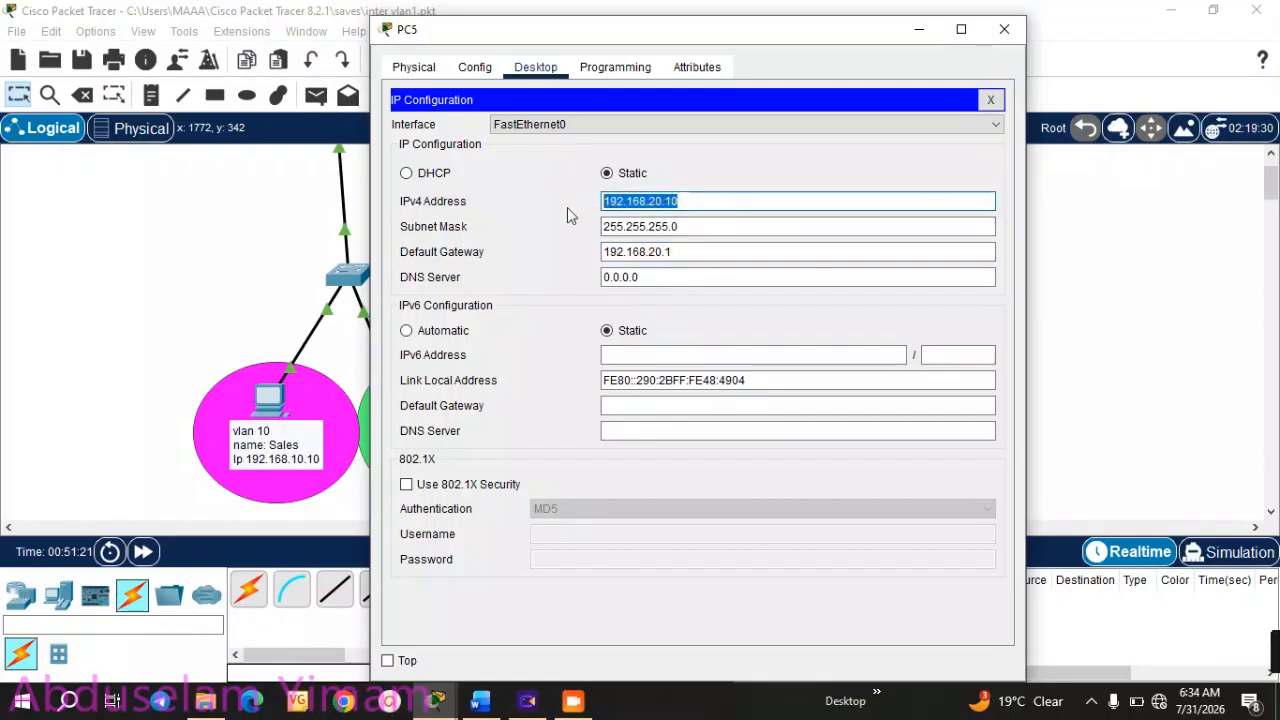
# - Give PC6, the Sales PC on the second switch, the static IPv4 address 192.168.10.11 with subnet mask 255.255.255.0
pyautogui.click(1005, 29)
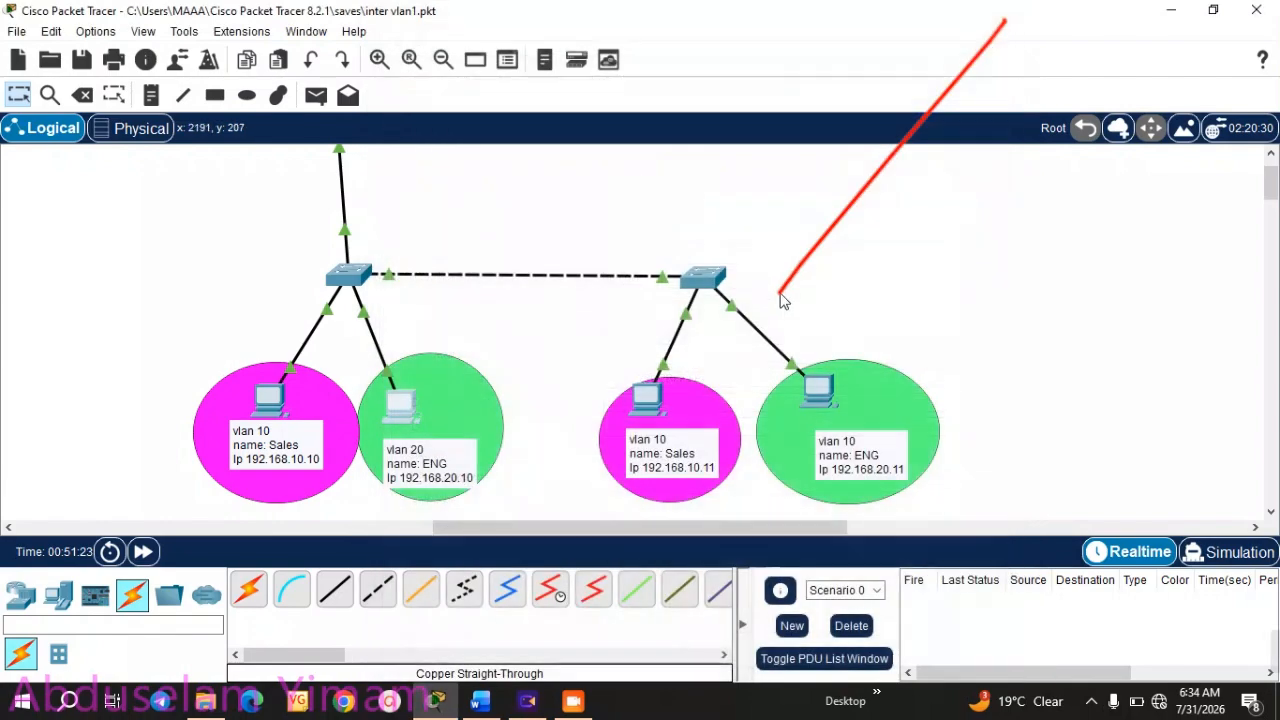
pyautogui.click(651, 395)
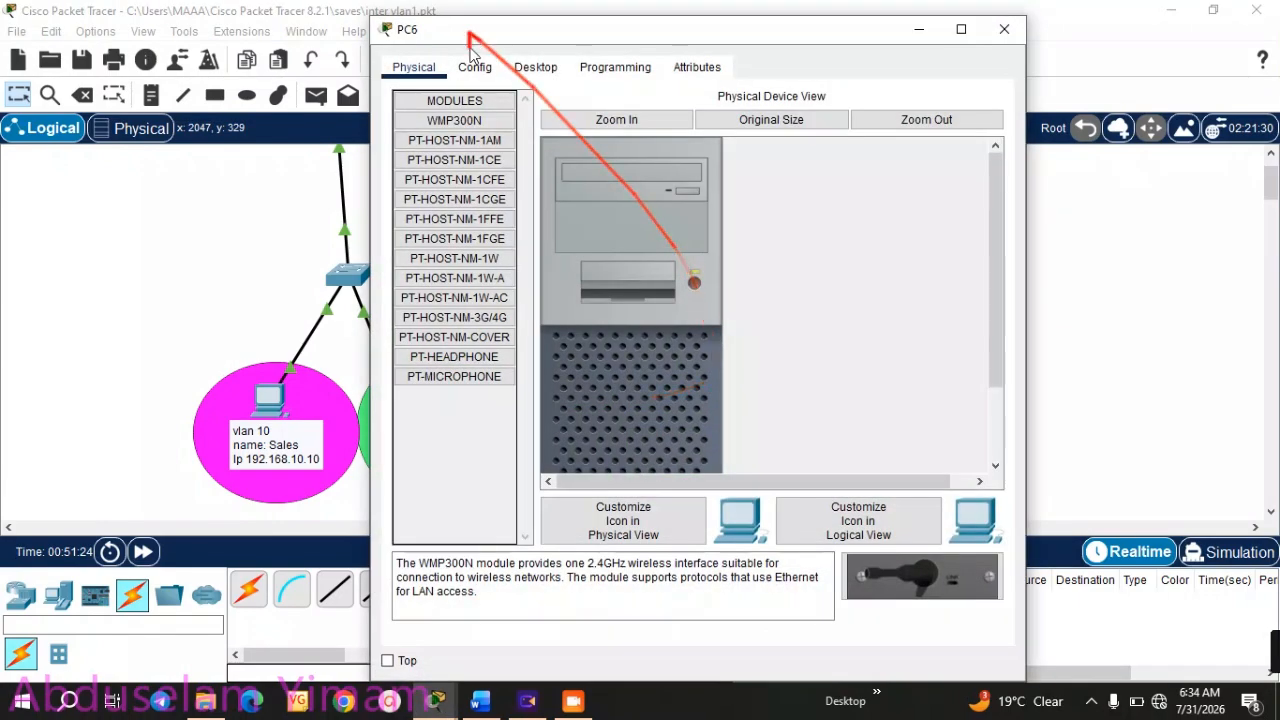
pyautogui.click(536, 67)
pyautogui.click(455, 115)
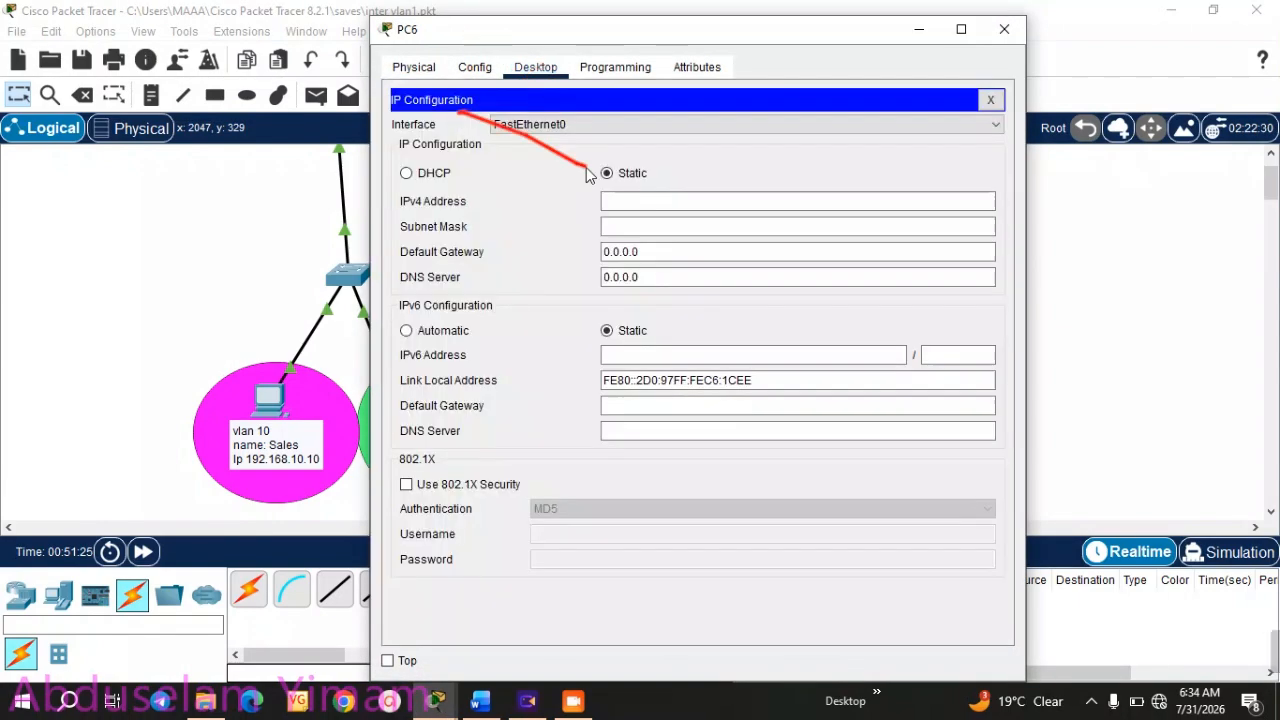
pyautogui.click(640, 200)
pyautogui.write('192.168.20.10')
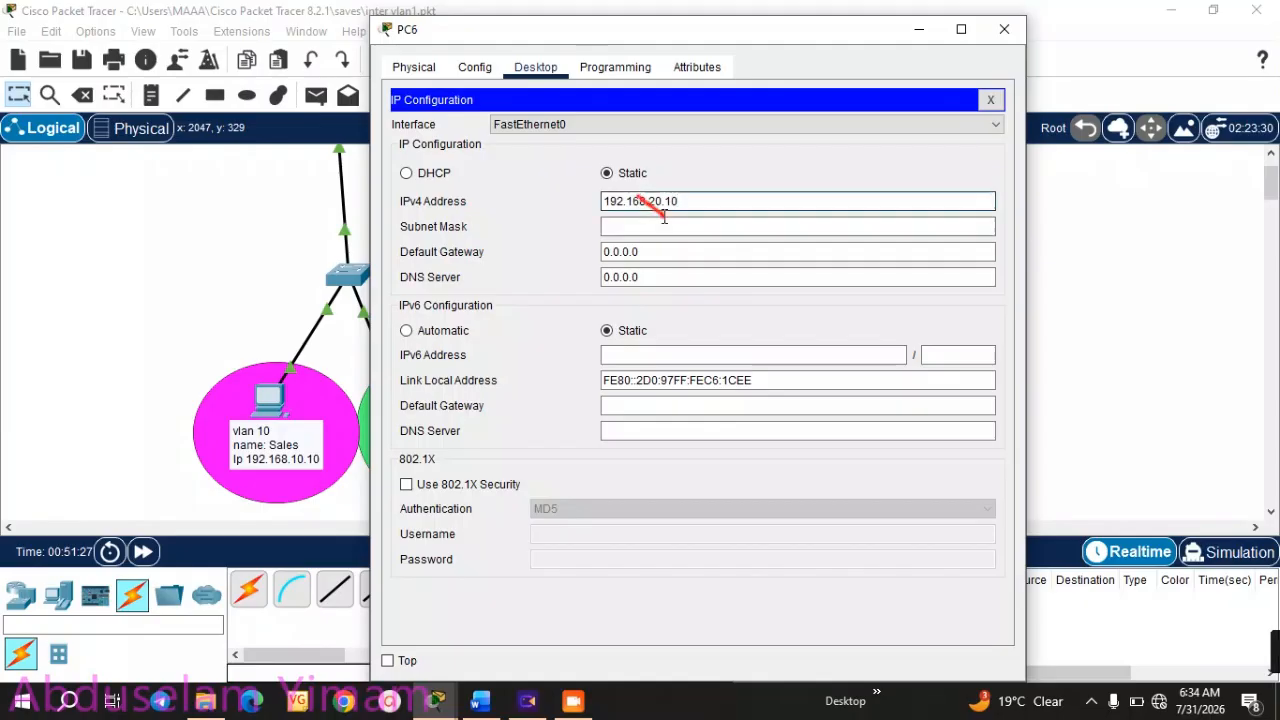
pyautogui.moveTo(648, 202); pyautogui.dragTo(655, 203)
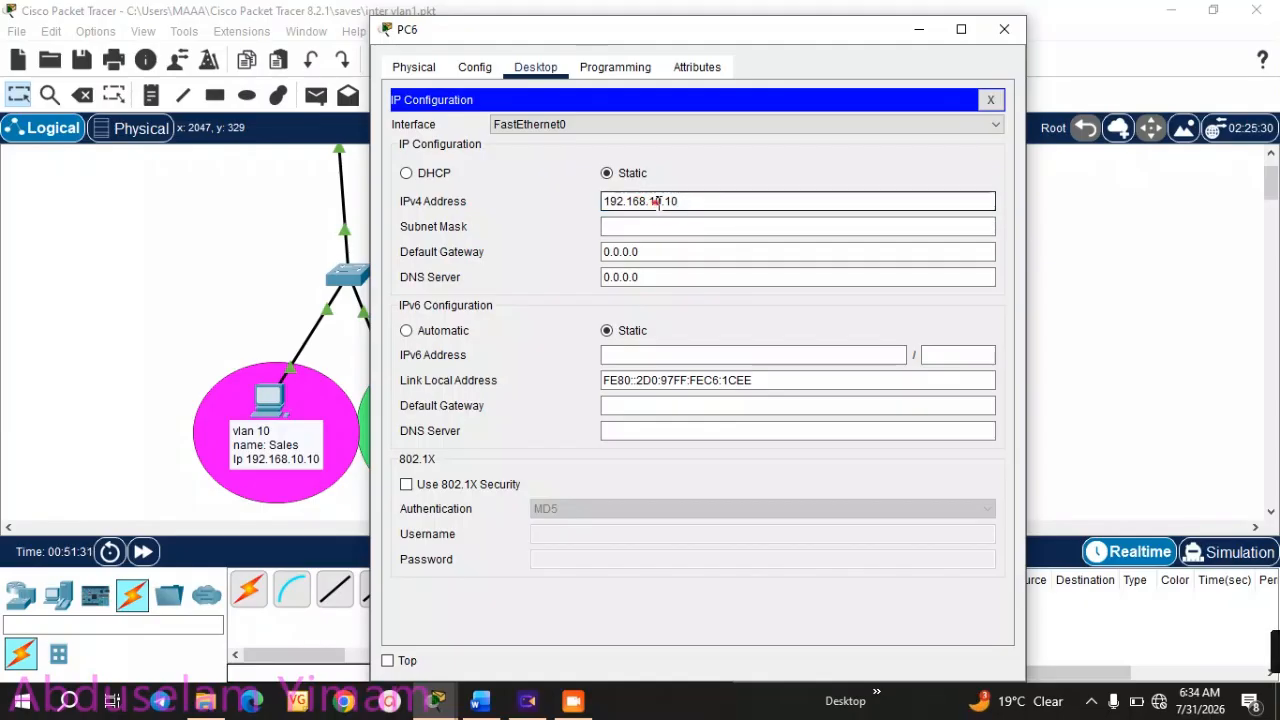
pyautogui.moveTo(681, 202); pyautogui.dragTo(674, 202)
pyautogui.click(674, 226)
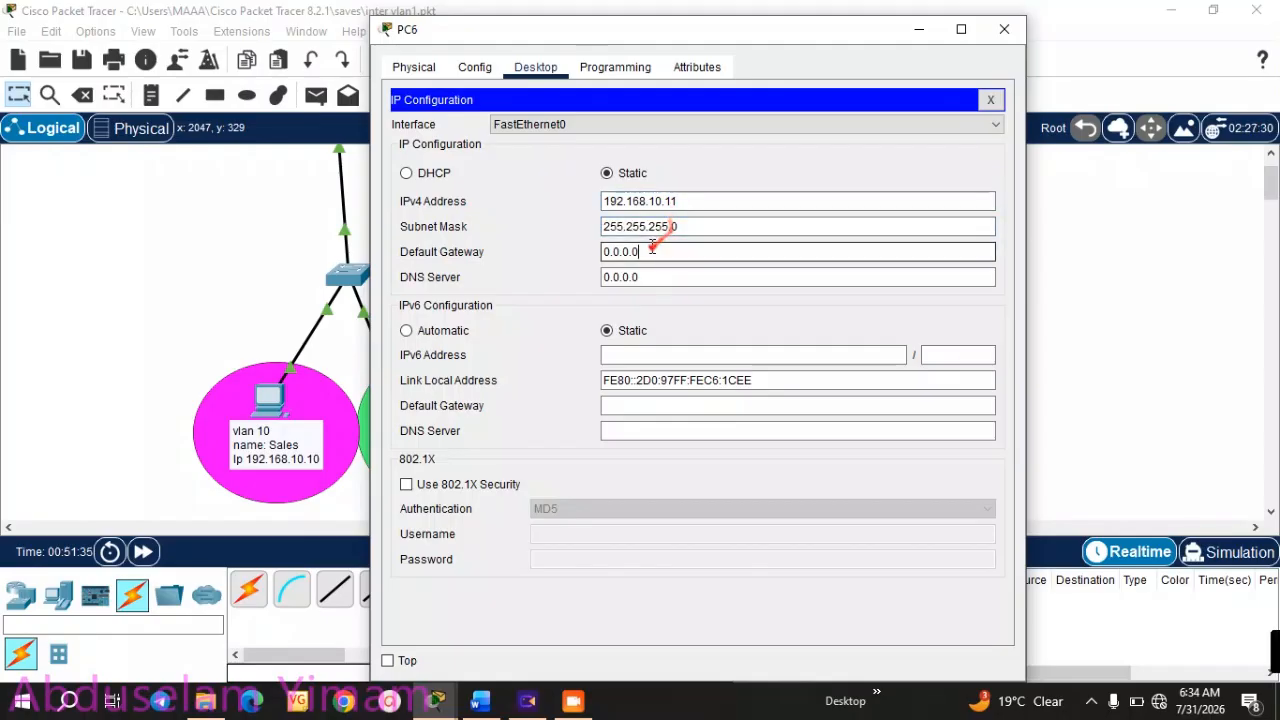
# - Set PC6's default gateway to the Sales VLAN's gateway address and close the PC's window
pyautogui.moveTo(654, 251); pyautogui.dragTo(505, 251)
pyautogui.write('192.168.20.10')
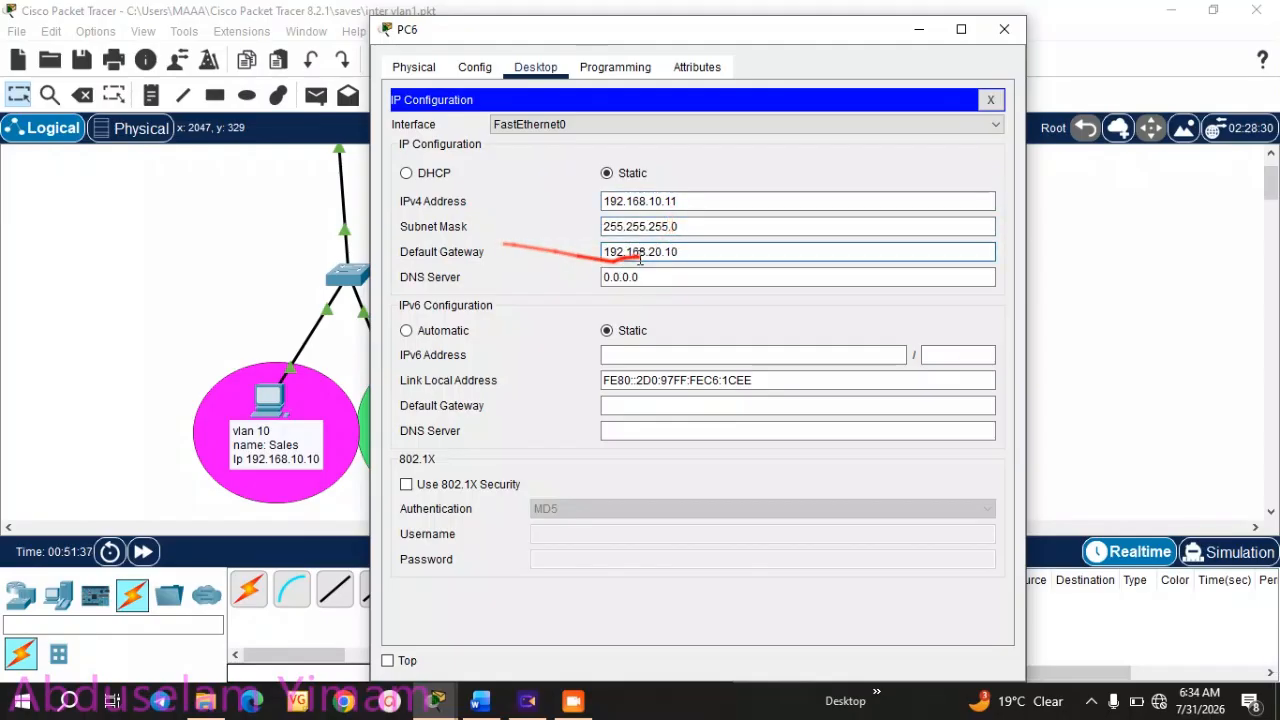
pyautogui.moveTo(650, 251); pyautogui.dragTo(686, 251)
pyautogui.write('1')
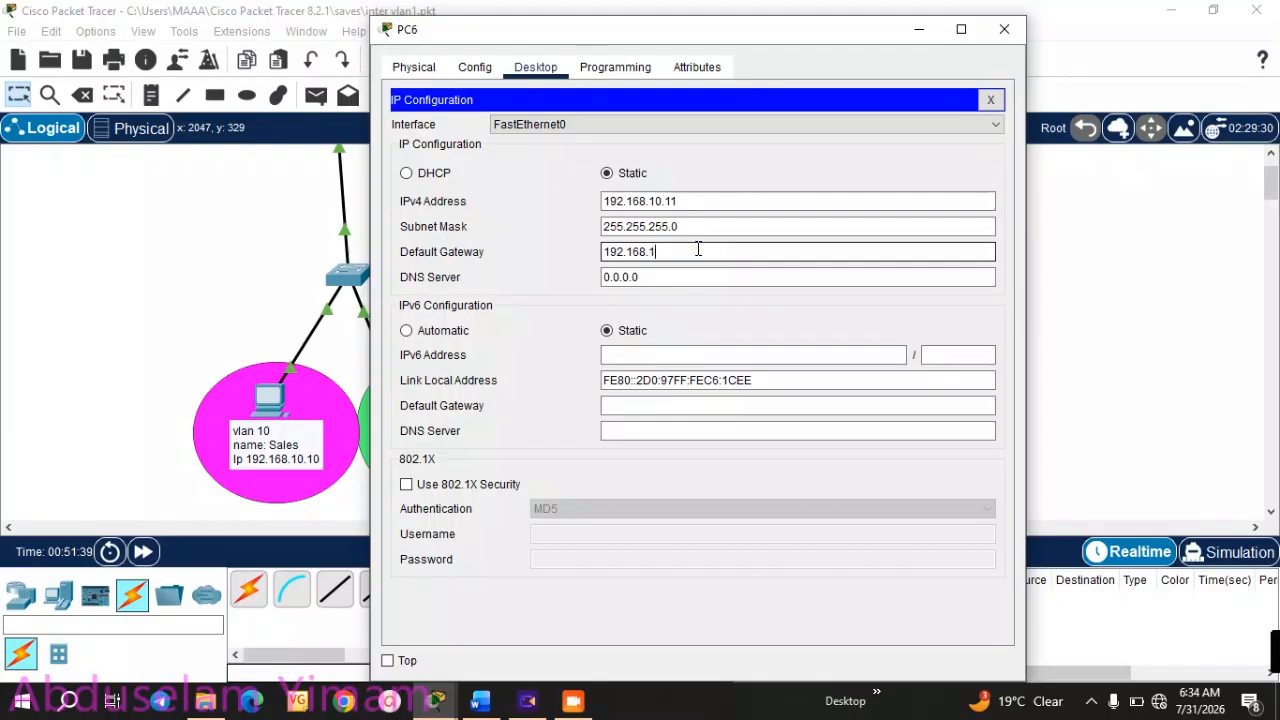
pyautogui.click(1006, 31)
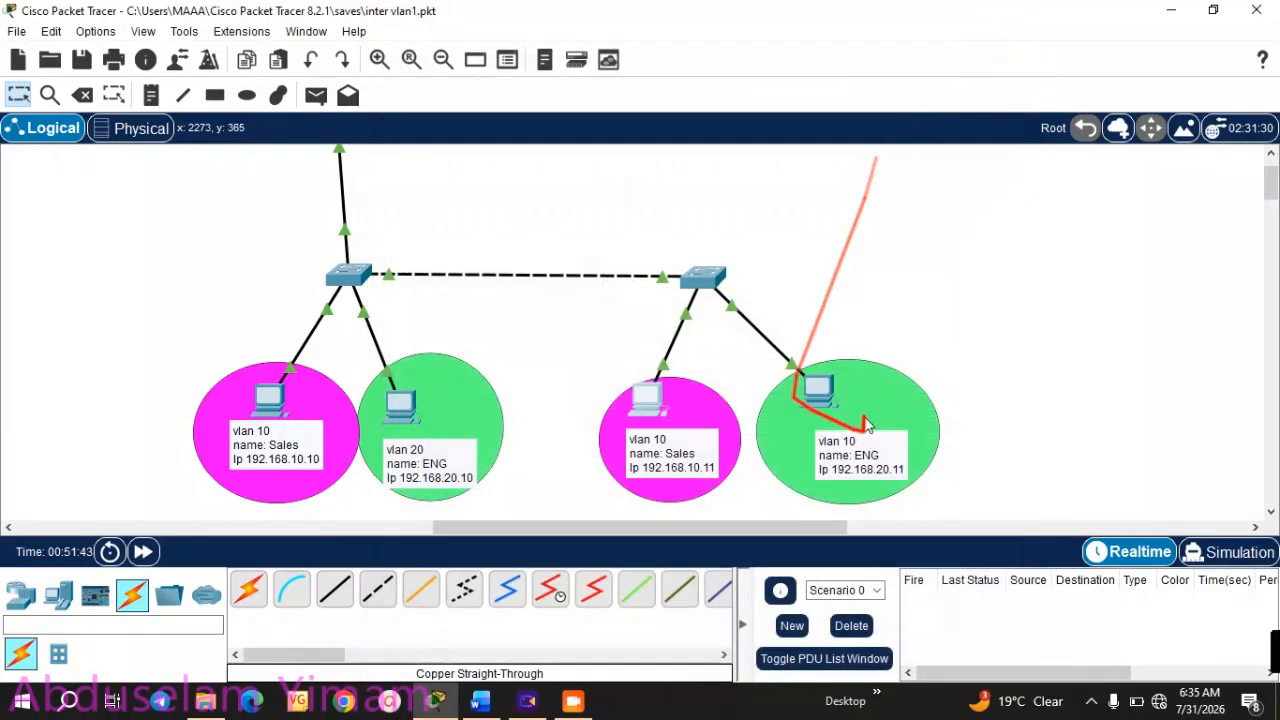
# - Give PC7, the ENG PC on the second switch, the static IPv4 address 192.168.20.11 with subnet mask 255.255.255.0
pyautogui.click(818, 393)
pyautogui.click(535, 107)
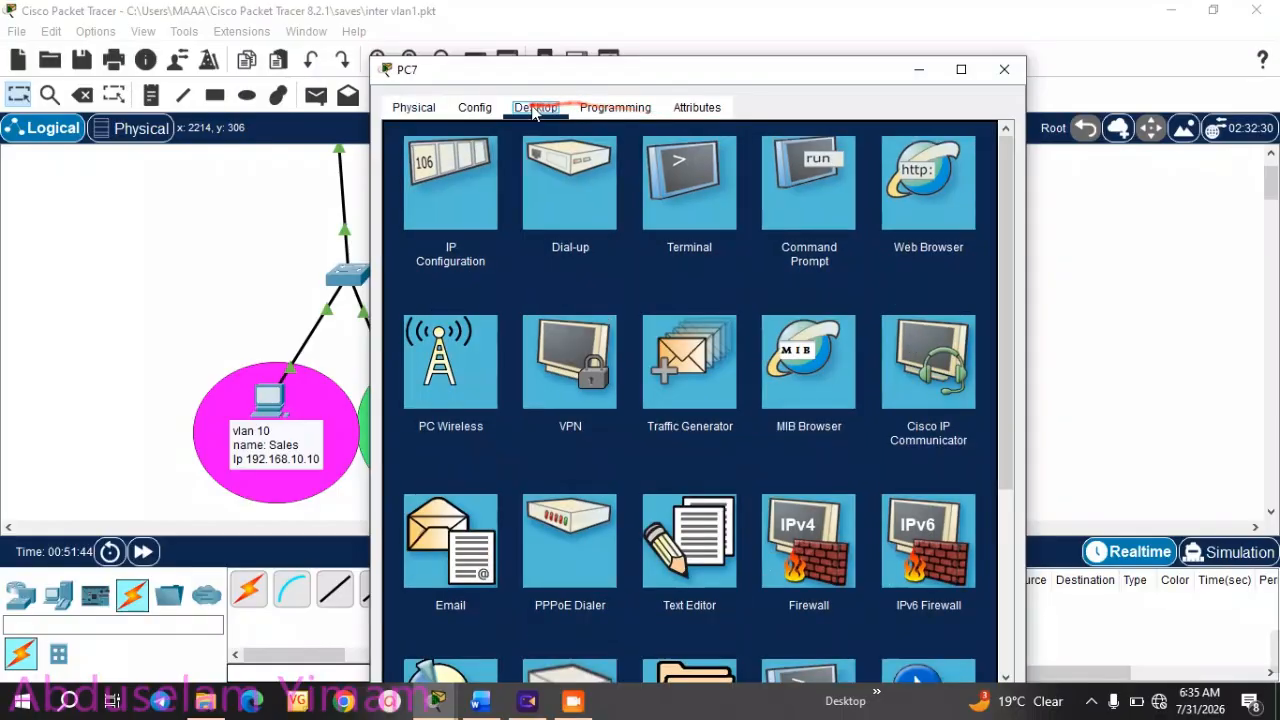
pyautogui.click(449, 174)
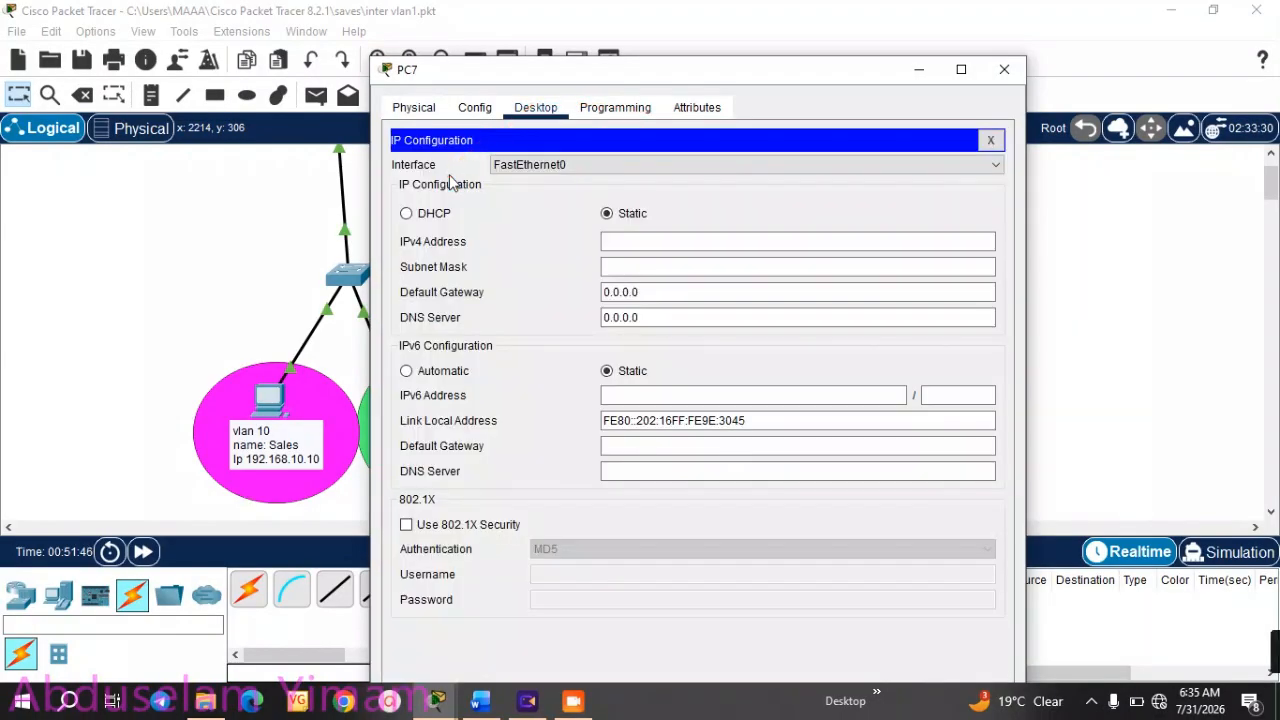
pyautogui.click(651, 244)
pyautogui.hotkey('ctrl', 'v')
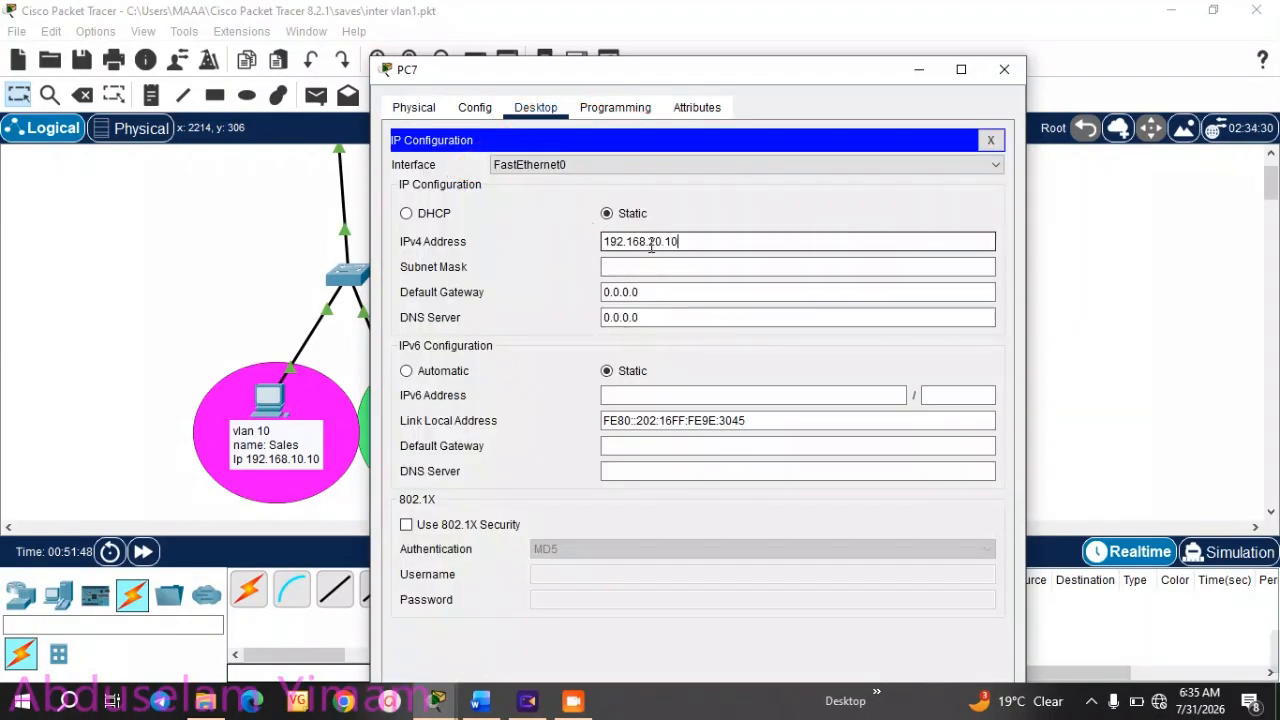
pyautogui.moveTo(665, 242); pyautogui.dragTo(690, 243)
pyautogui.write('1')
pyautogui.click(634, 268)
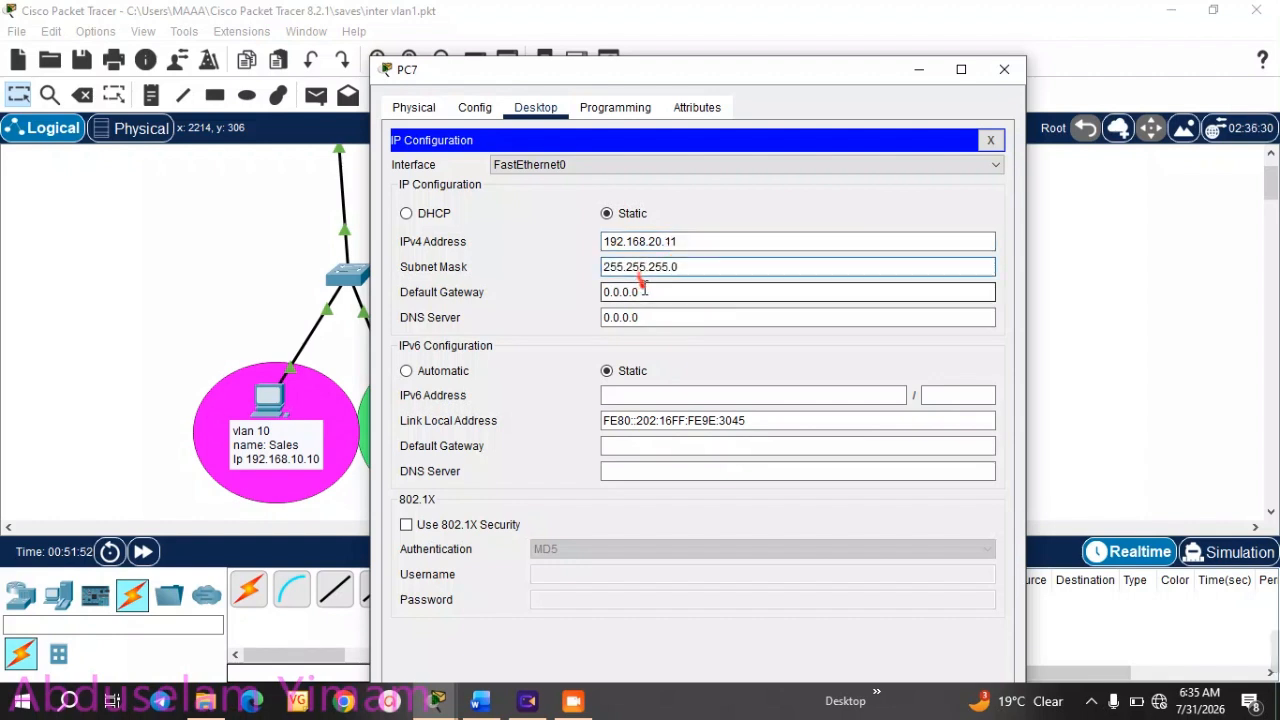
# - Set PC7's default gateway to 192.168.20.1, and nudge the Sales PC on the second switch slightly within its magenta circle
pyautogui.moveTo(640, 291); pyautogui.dragTo(560, 297)
pyautogui.hotkey('ctrl', 'v')
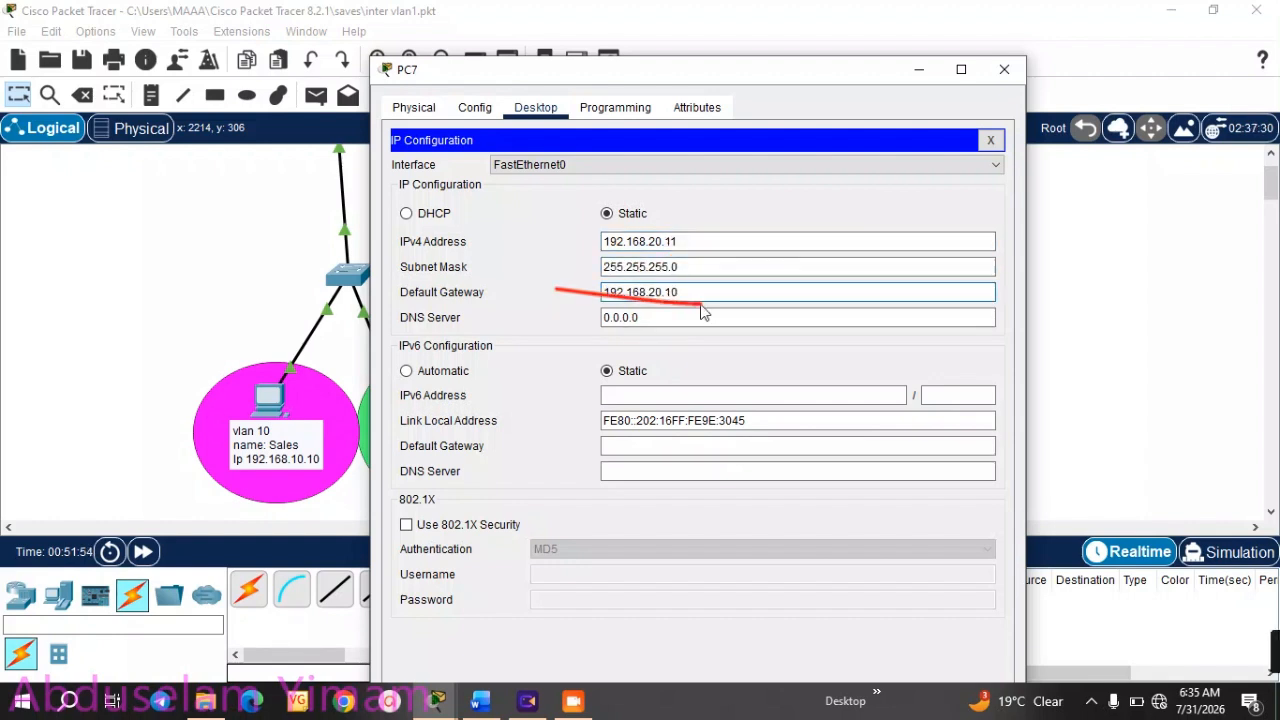
pyautogui.press('BackSpace')
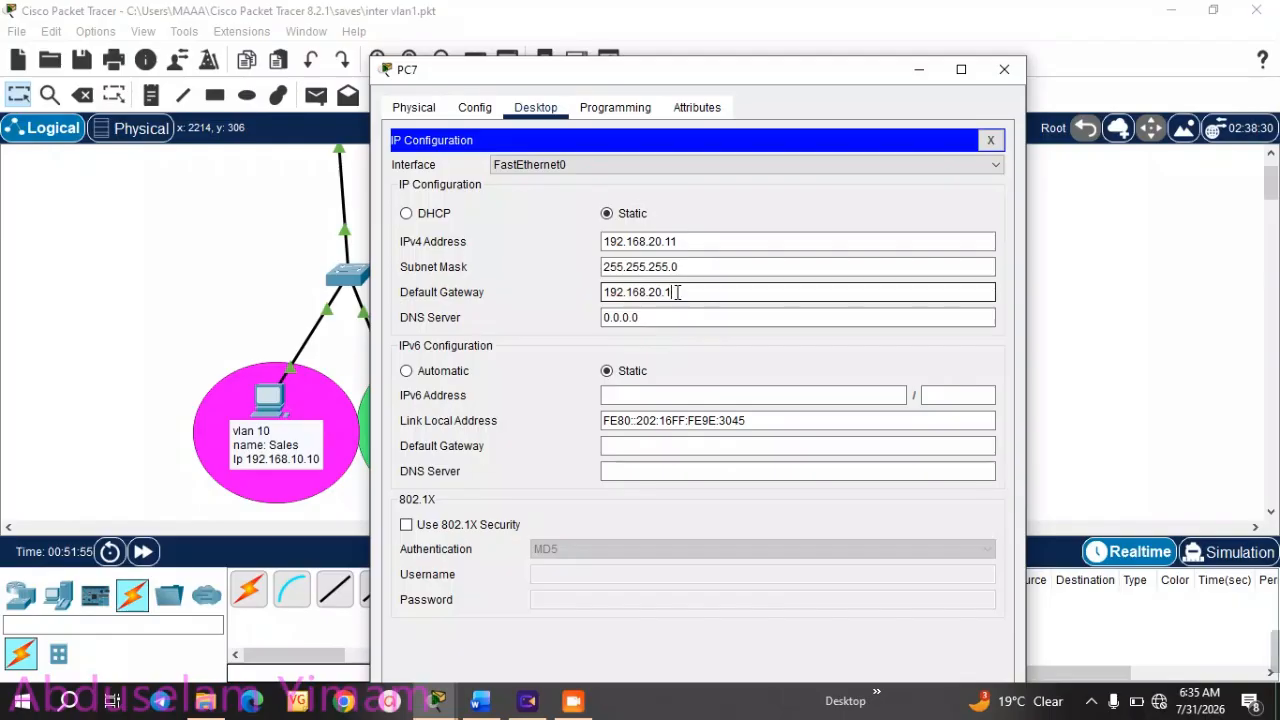
pyautogui.click(1004, 70)
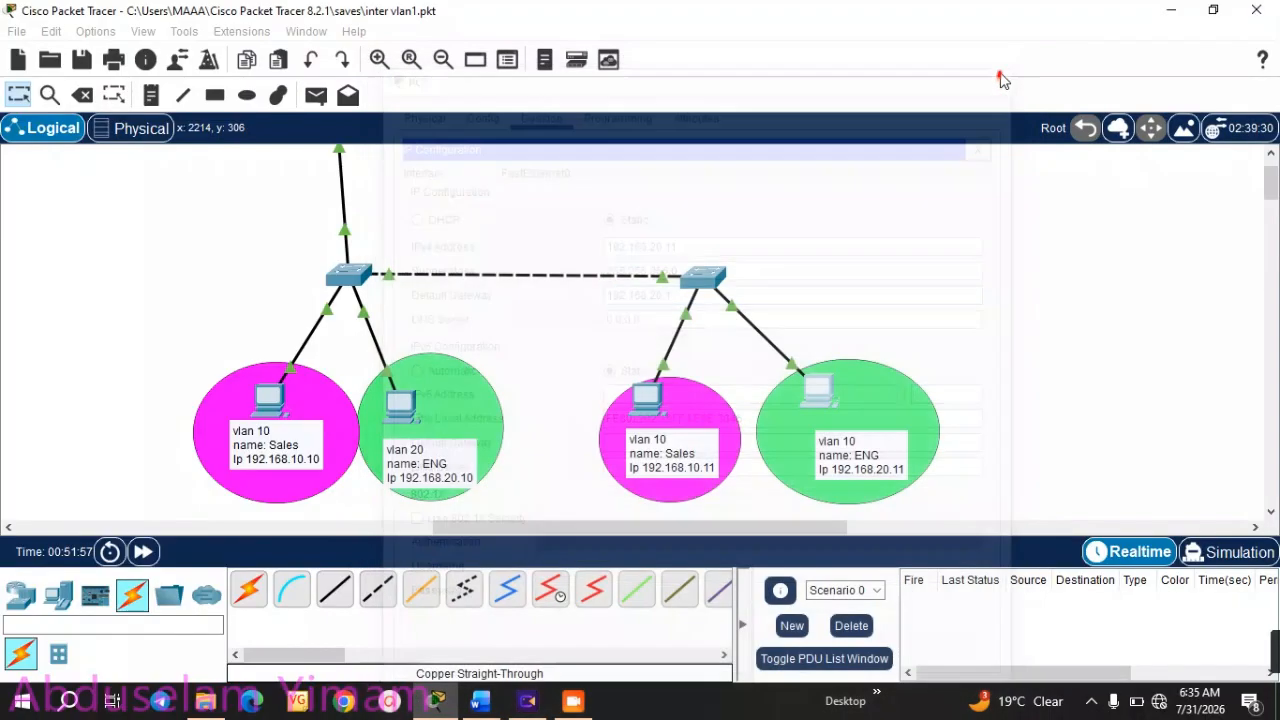
pyautogui.moveTo(657, 407); pyautogui.dragTo(667, 414)
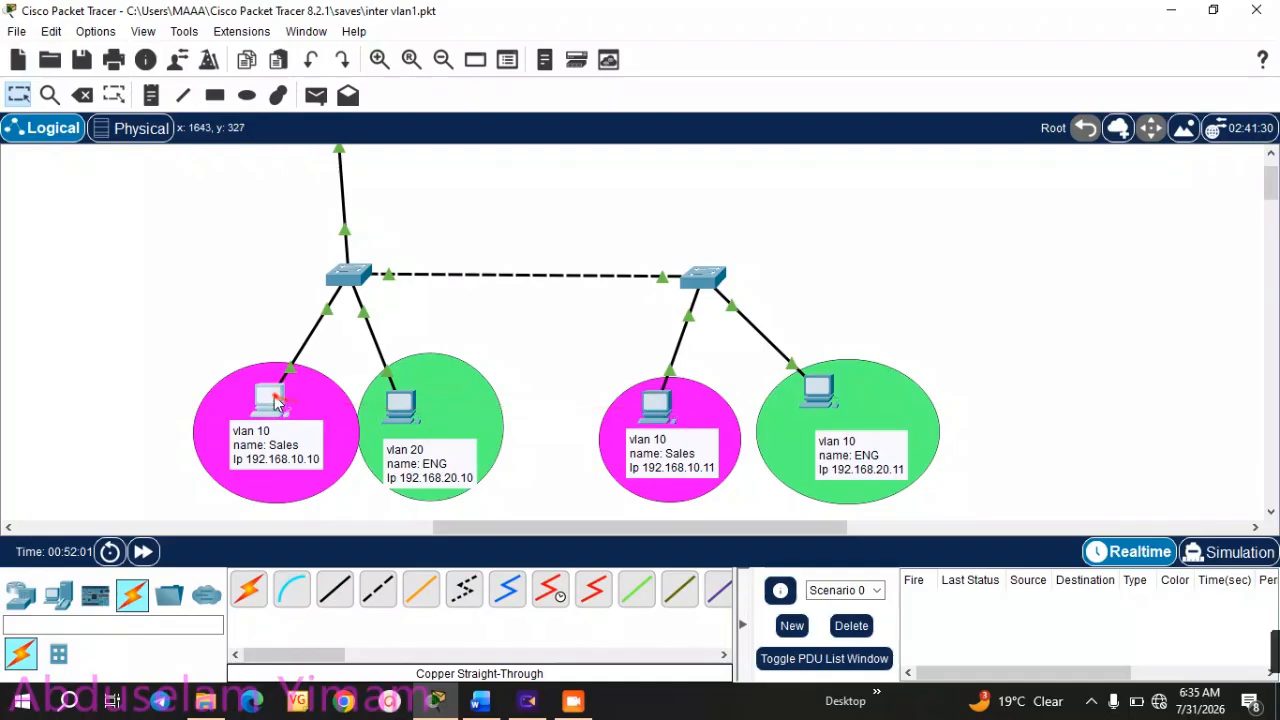
# - From the command prompt of PC4, the Sales PC on the first switch, ping 192.168.10.10 and 192.168.10.11
pyautogui.click(271, 400)
pyautogui.click(787, 133)
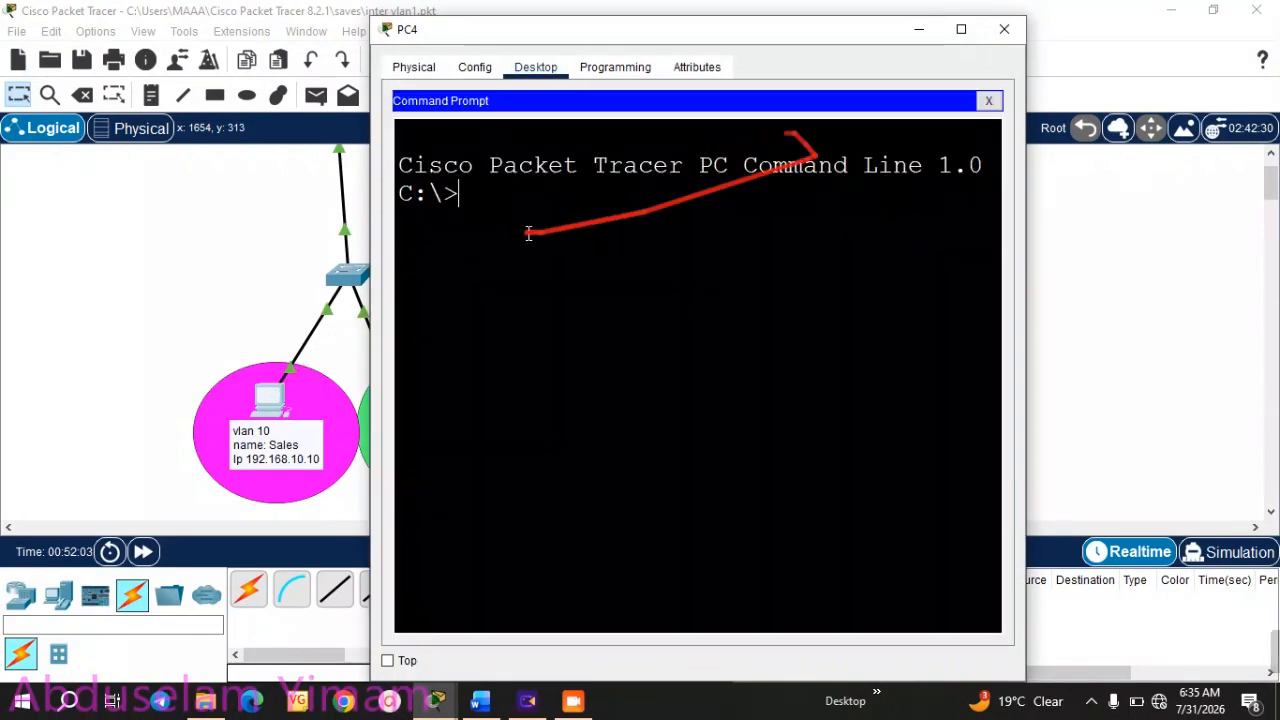
pyautogui.write('ping')
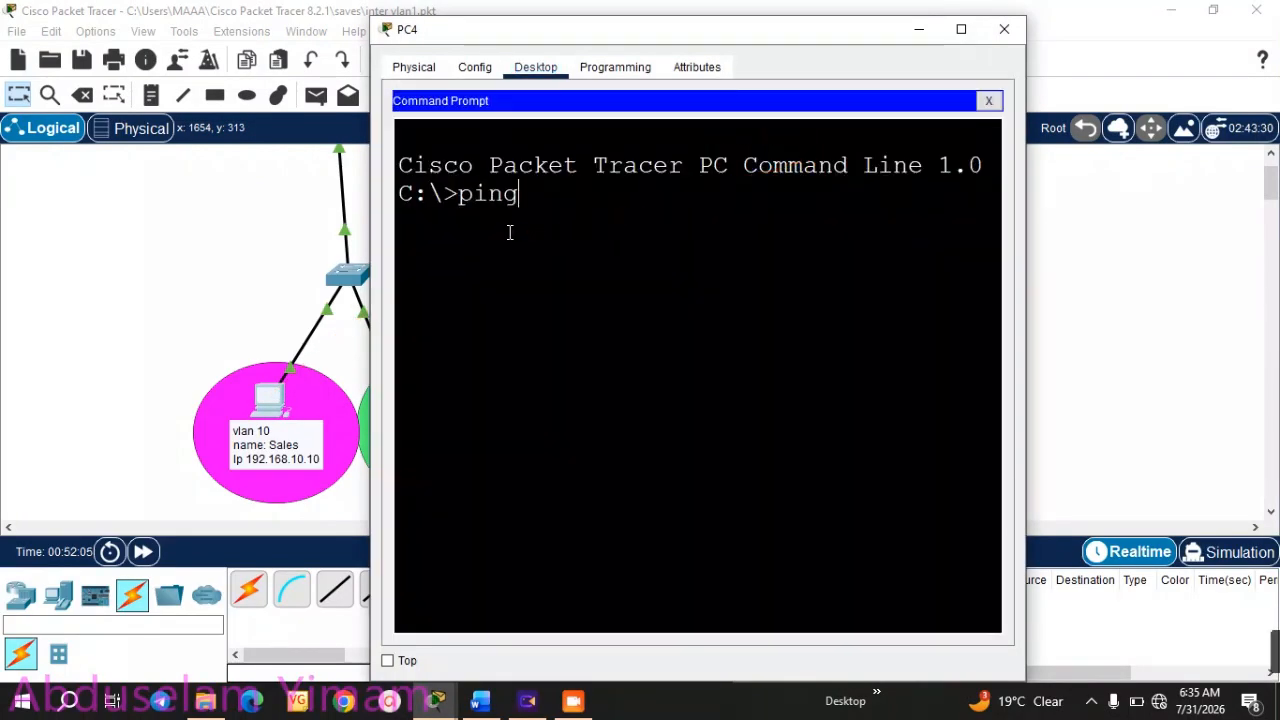
pyautogui.write(' 192.1')
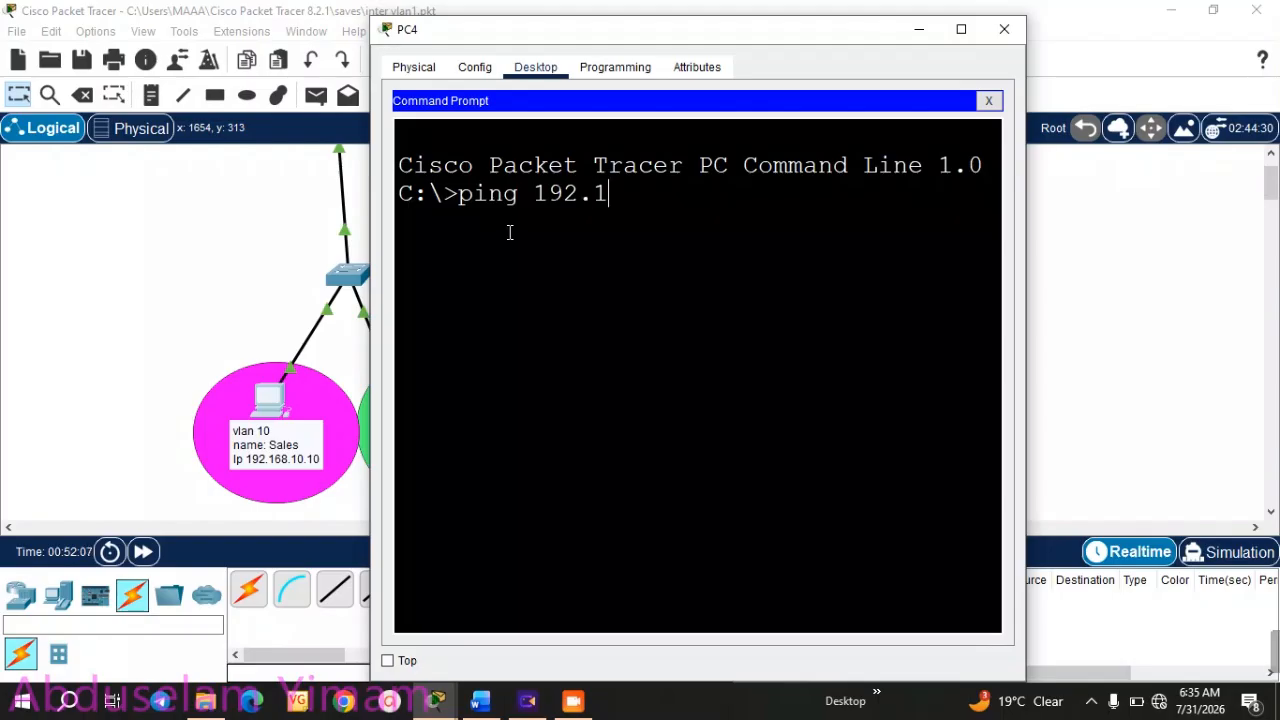
pyautogui.write('68.10.10')
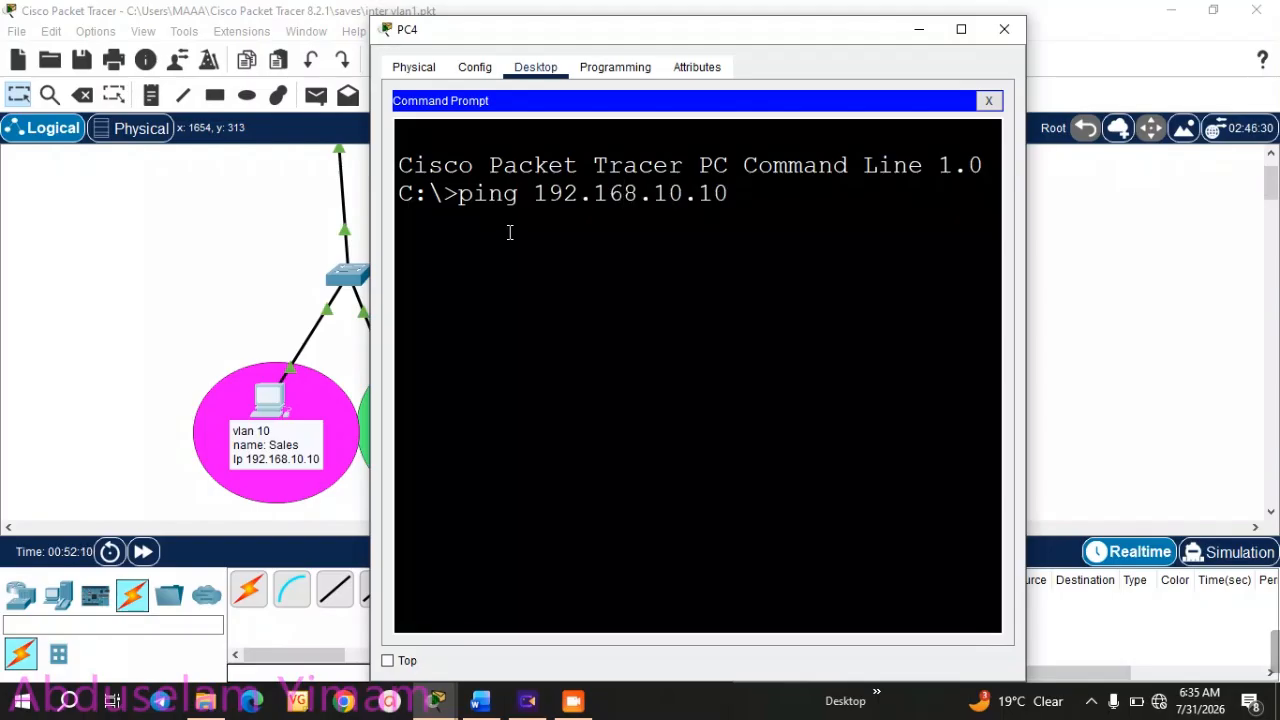
pyautogui.press('Return')
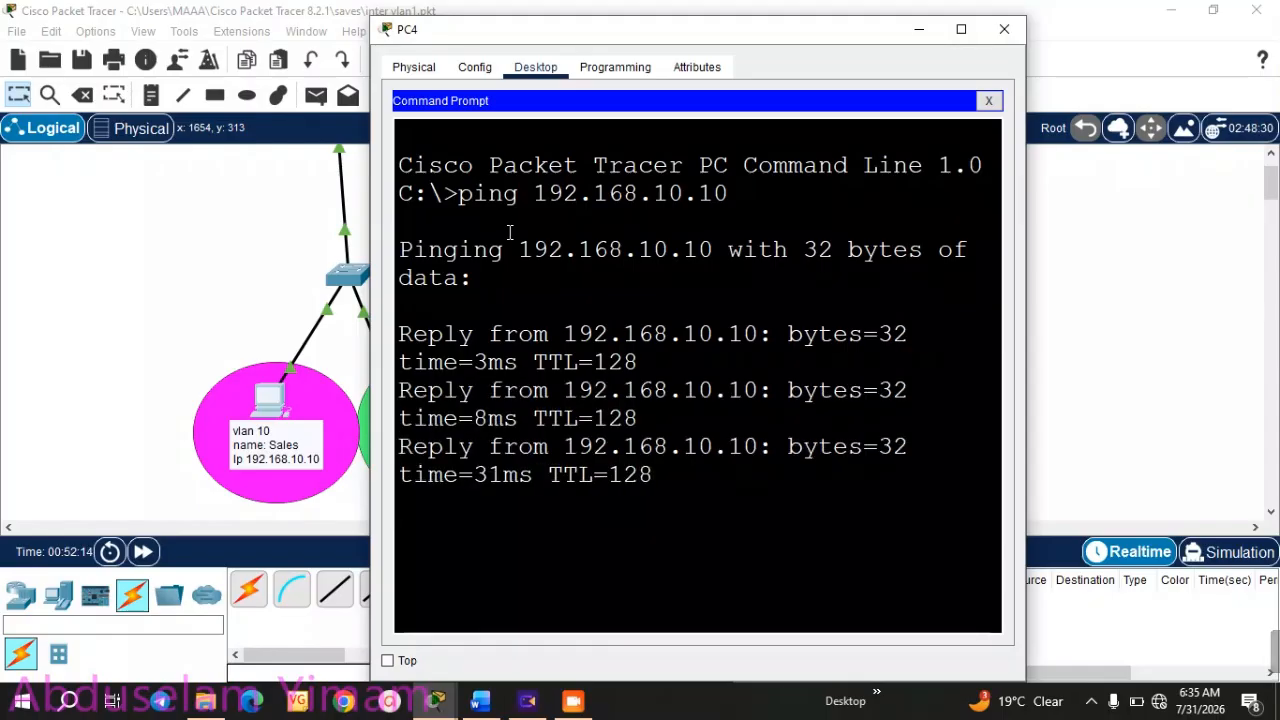
pyautogui.press('Up')
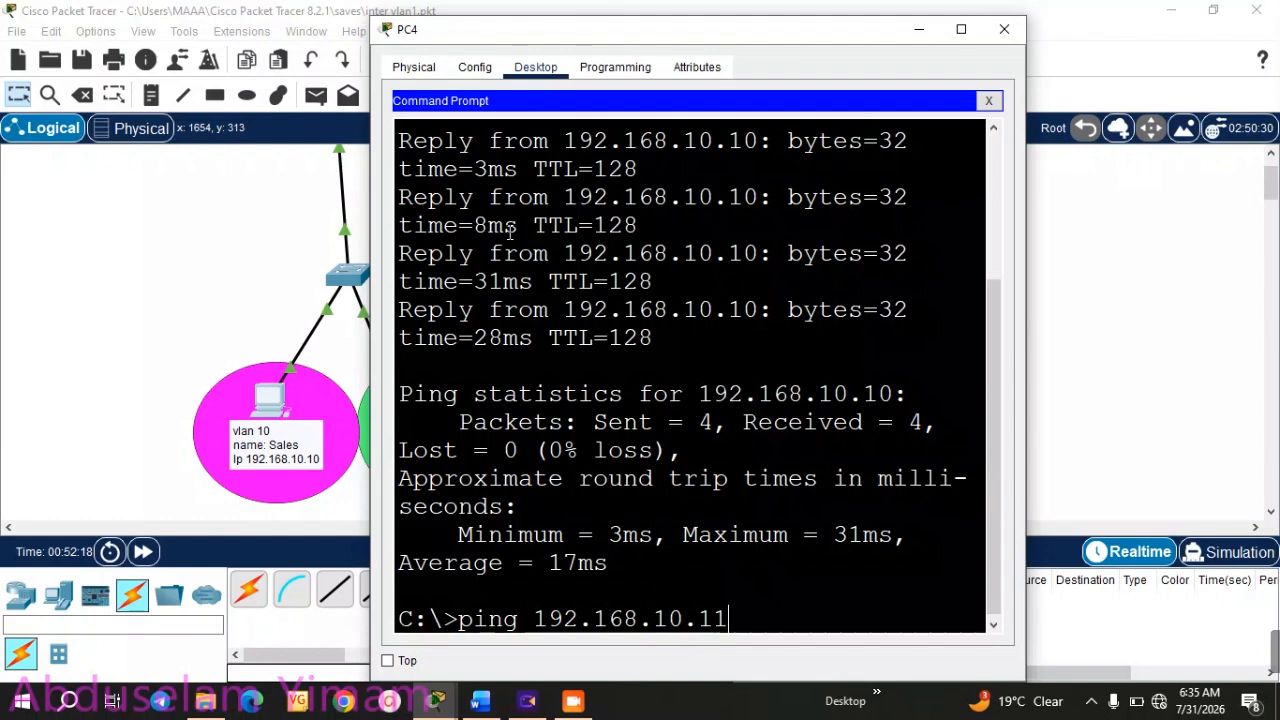
pyautogui.press('Return')
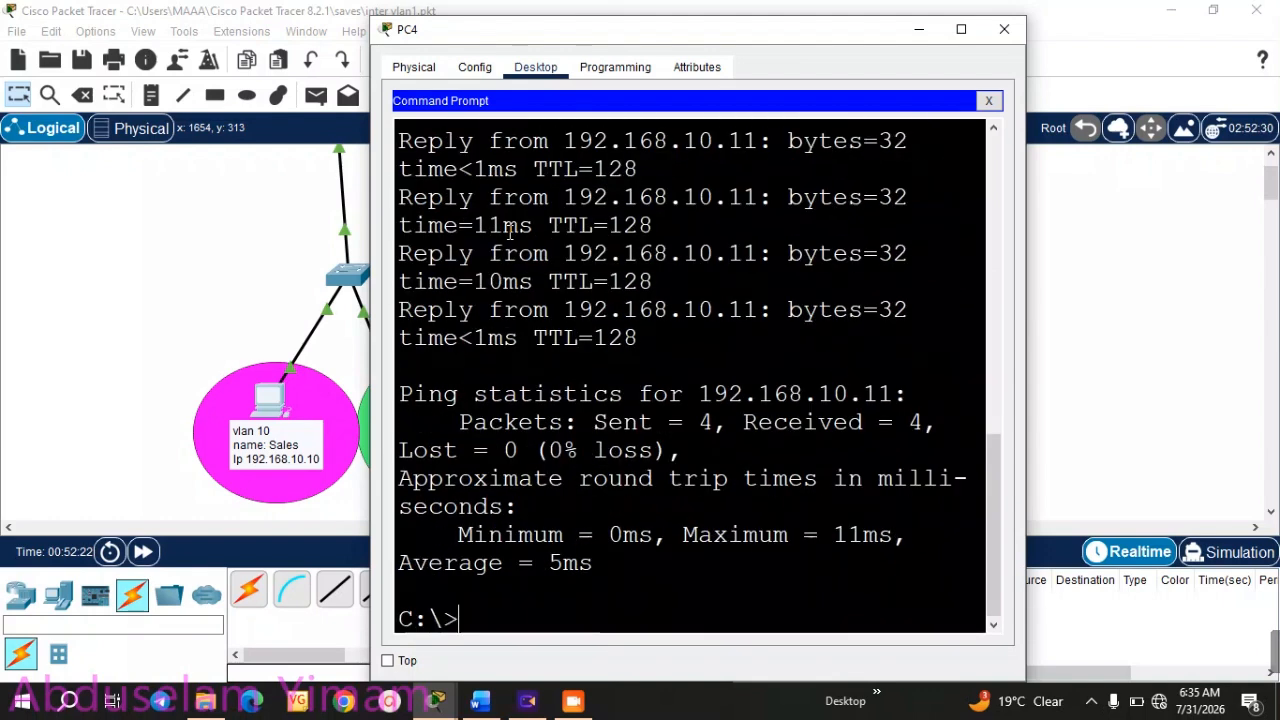
# - Ping 192.168.20.10, the ENG PC on the first switch, from PC4 and close the PC's window
pyautogui.press('Up')
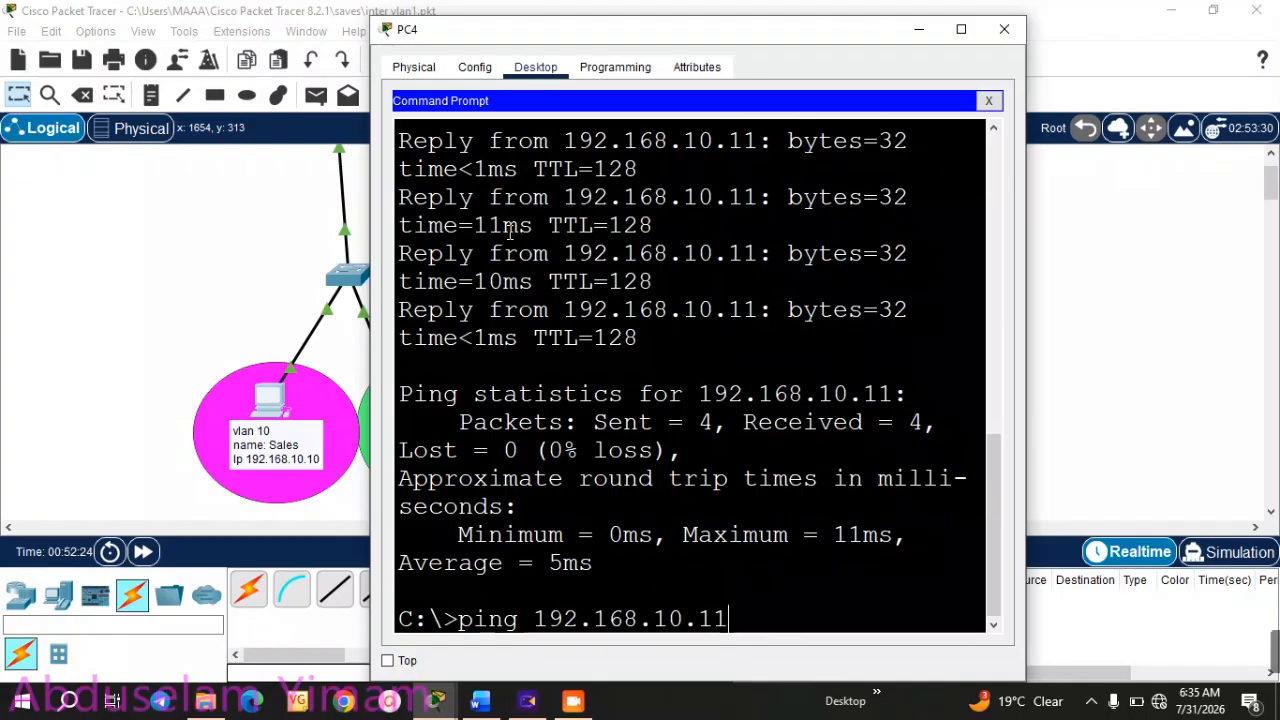
pyautogui.press('BackSpace')
pyautogui.press('BackSpace')
pyautogui.press('BackSpace')
pyautogui.write('20.10')
pyautogui.press('Return')
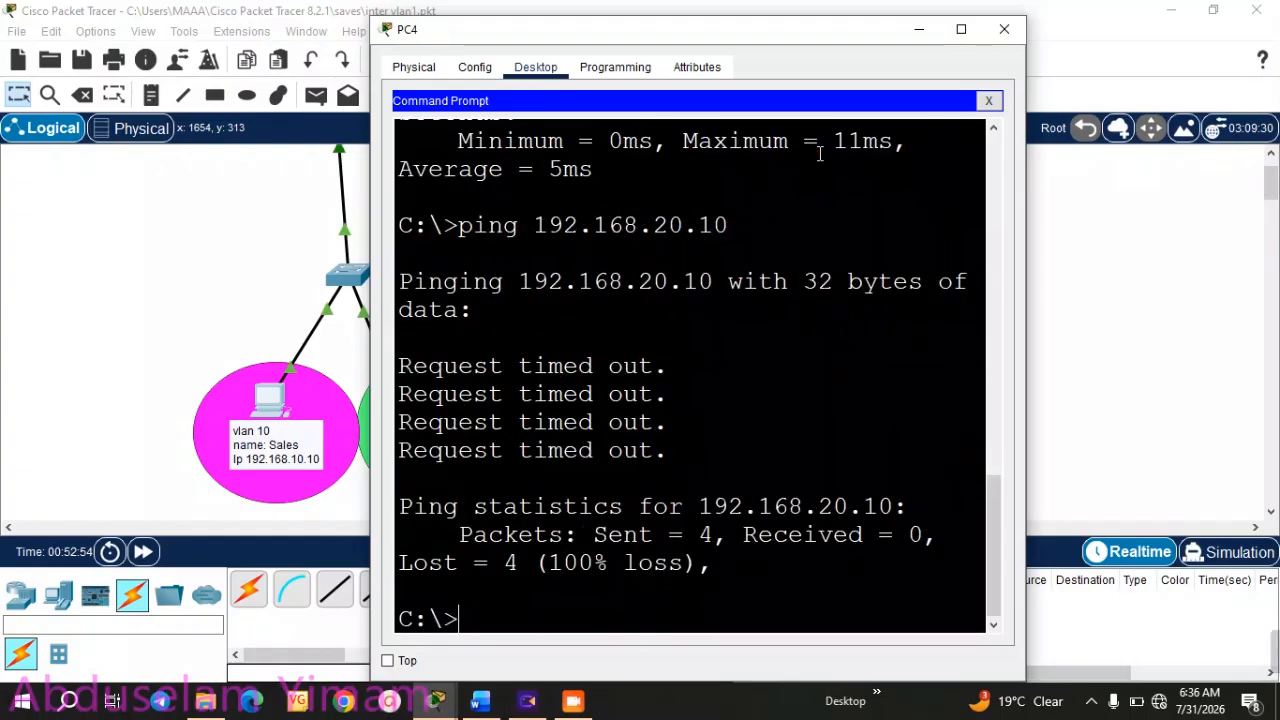
pyautogui.click(1006, 34)
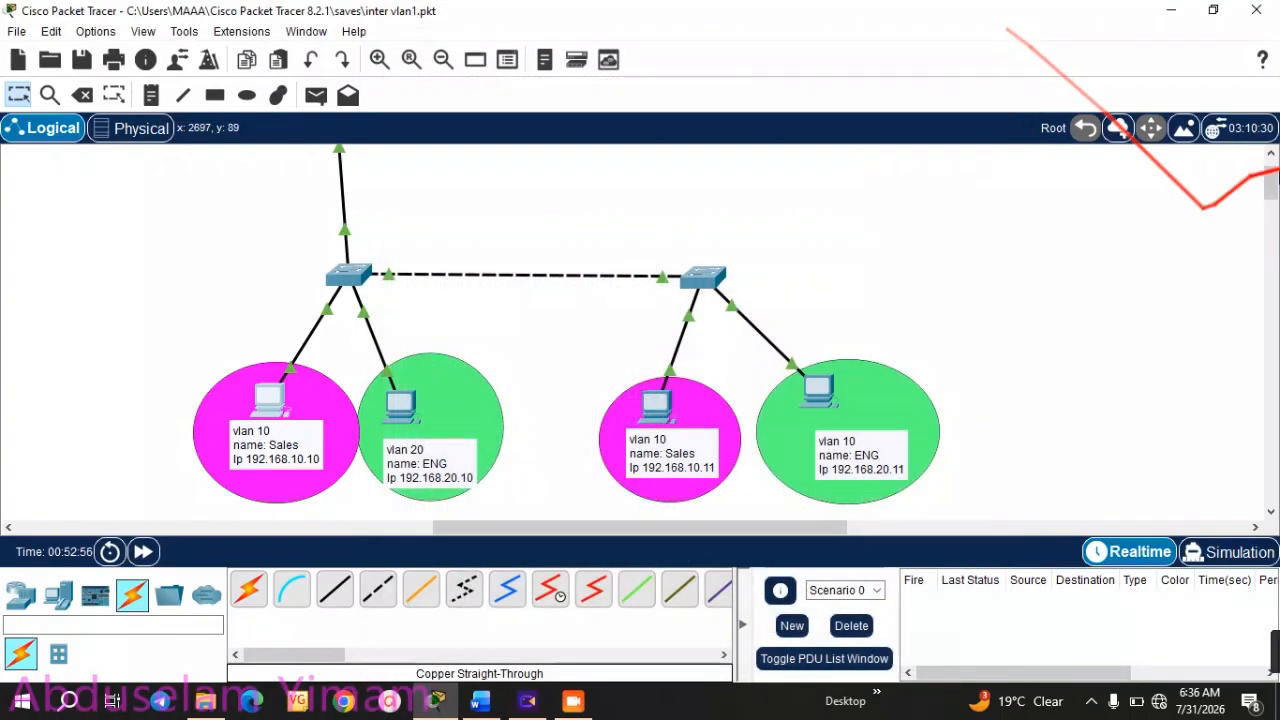
# - Shift the router slightly so it sits directly above the first switch, and check its command line
pyautogui.moveTo(1272, 185); pyautogui.dragTo(1273, 172)
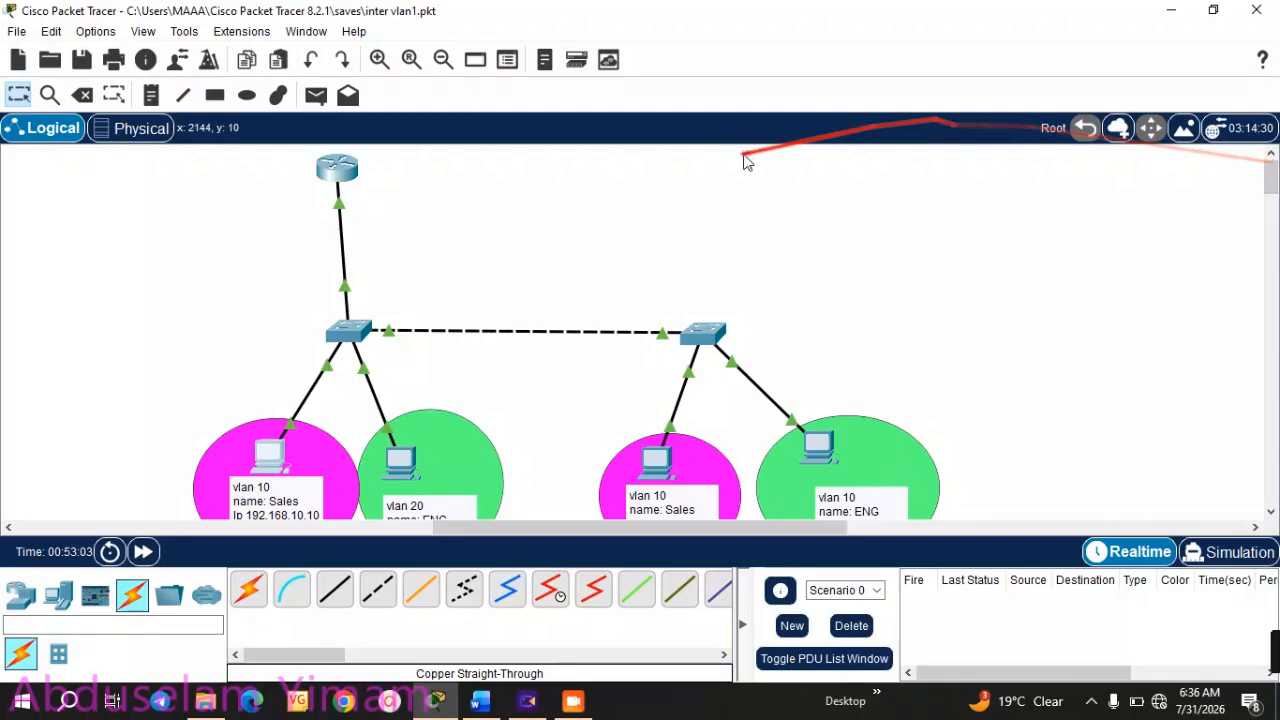
pyautogui.moveTo(339, 178); pyautogui.dragTo(346, 177)
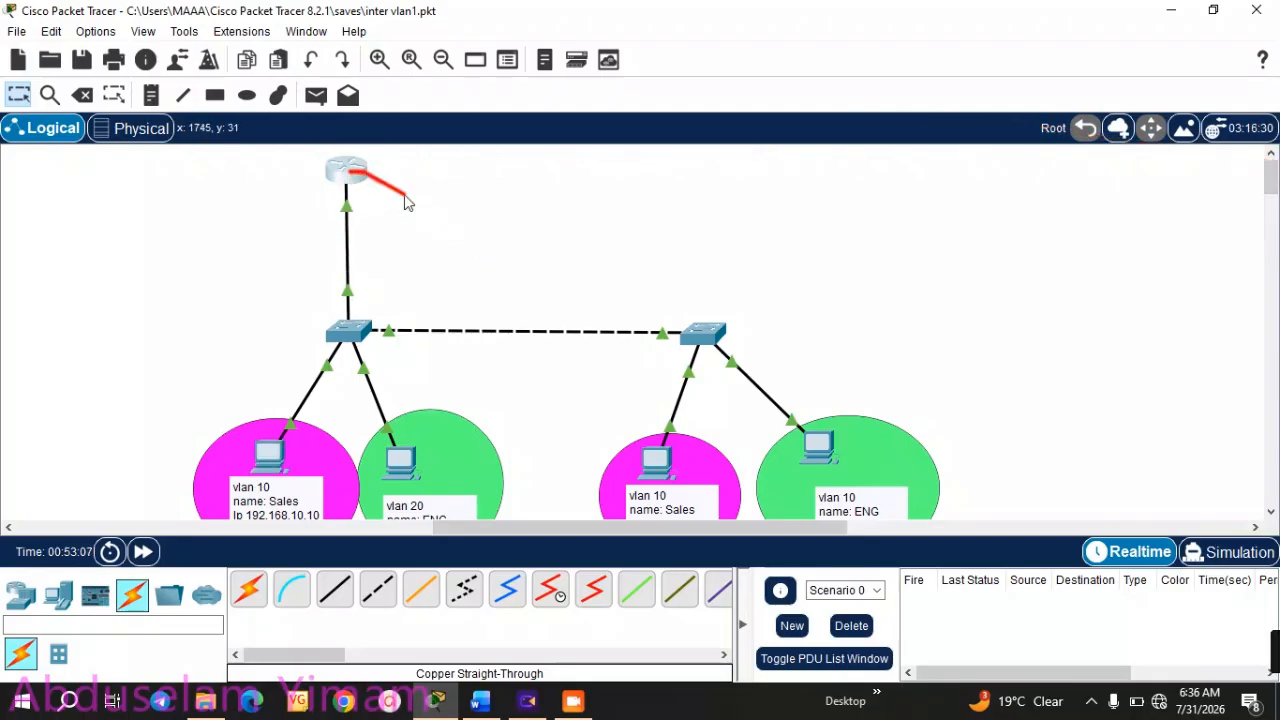
pyautogui.click(347, 170)
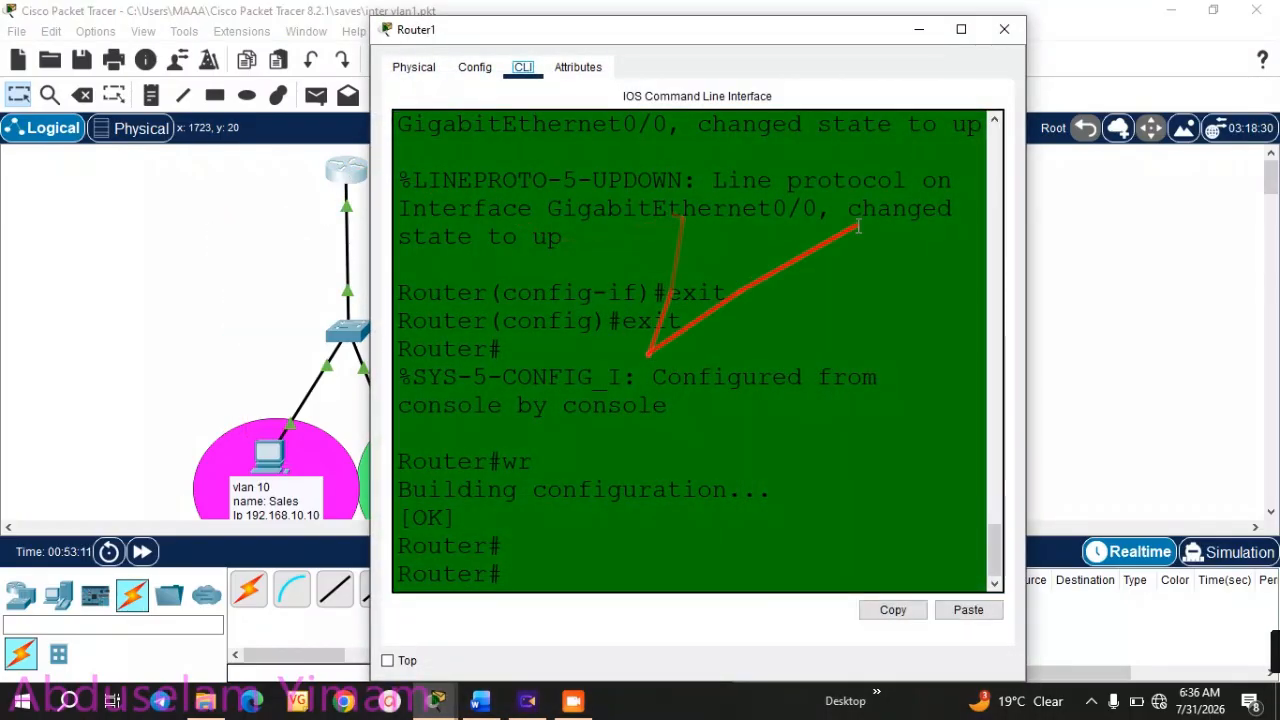
pyautogui.click(1004, 29)
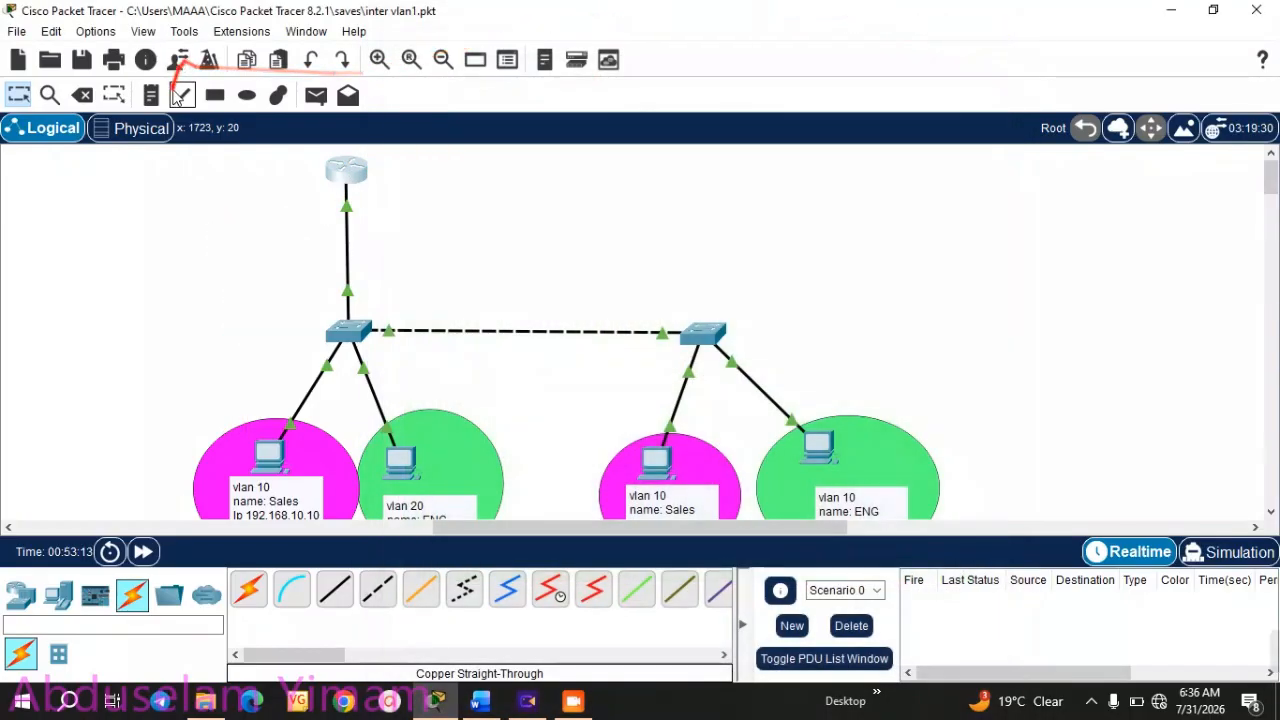
# - Add a note beside the router listing 192.168.10.1 and 192.168.20.1 on separate lines, and nudge it slightly away from the router
pyautogui.click(151, 95)
pyautogui.click(378, 178)
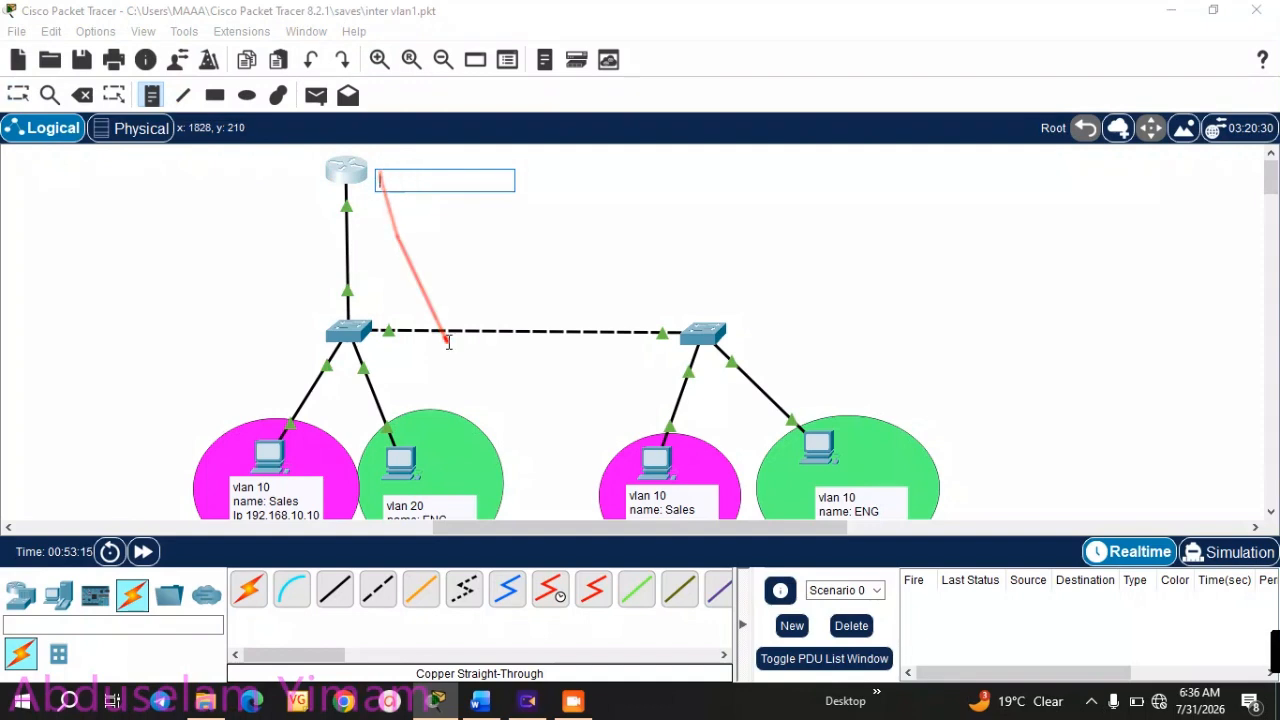
pyautogui.write('192.')
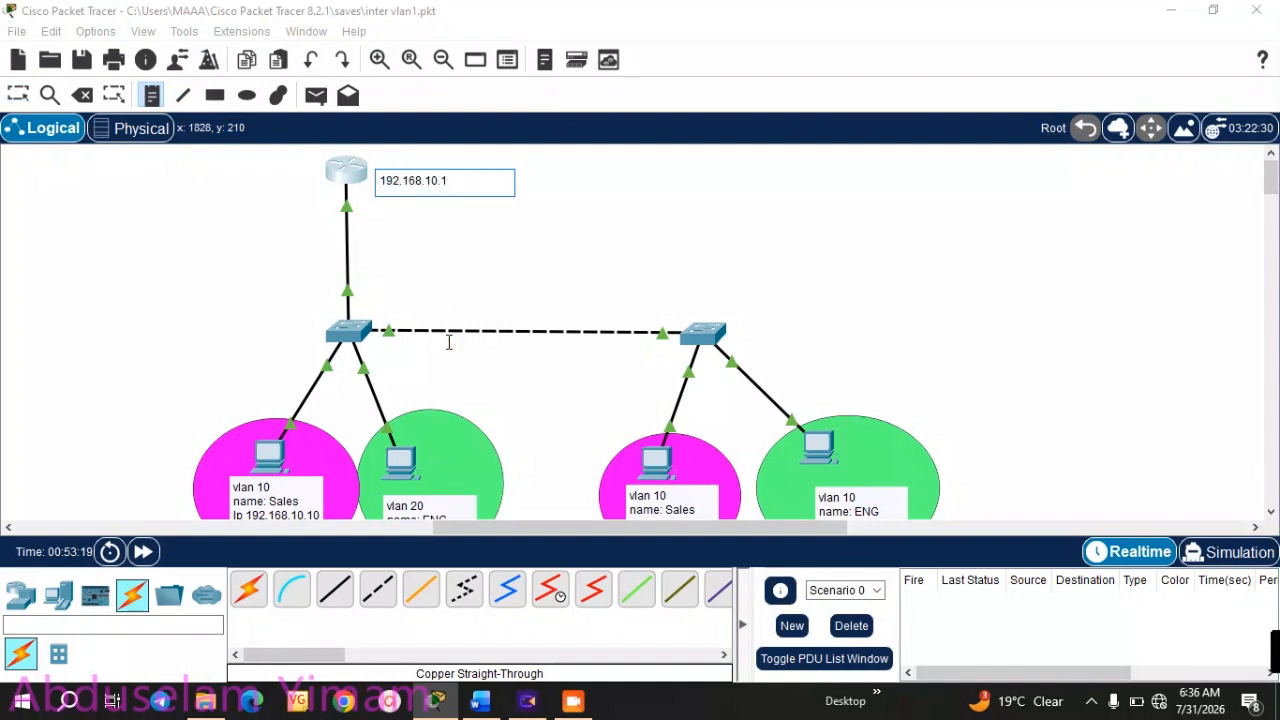
pyautogui.write('168.10.1')
pyautogui.press('Return')
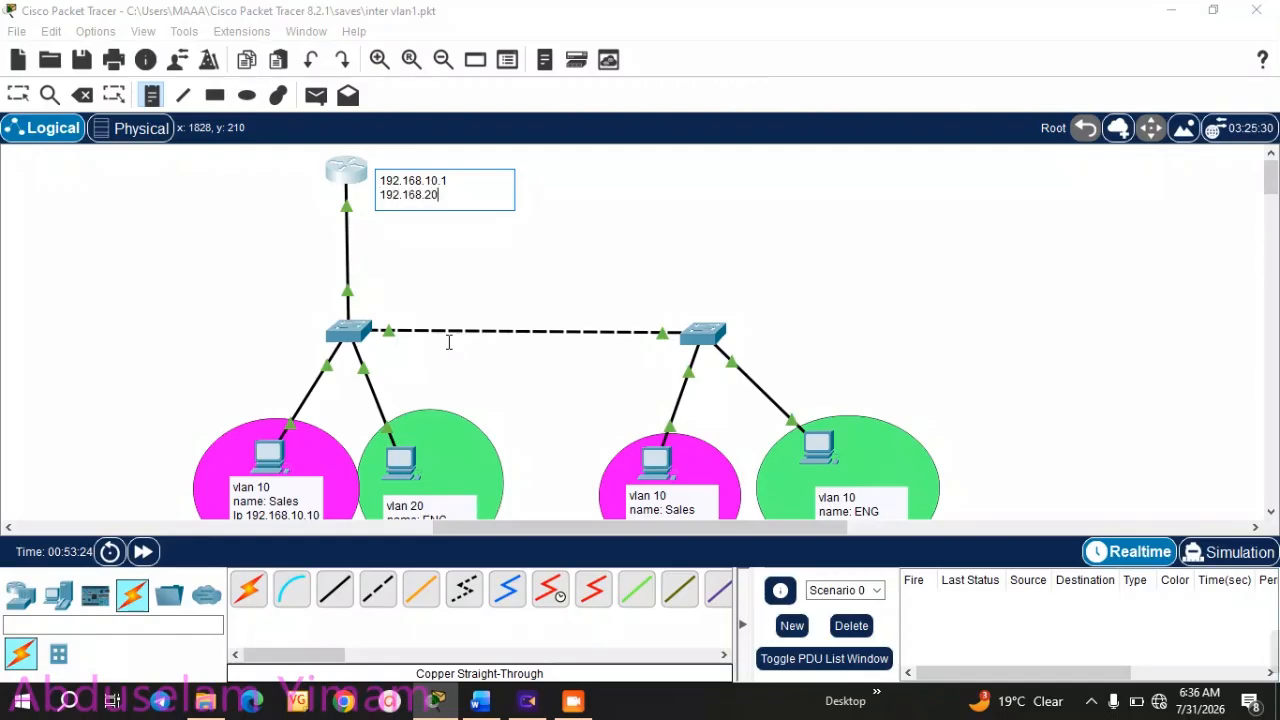
pyautogui.press('Return')
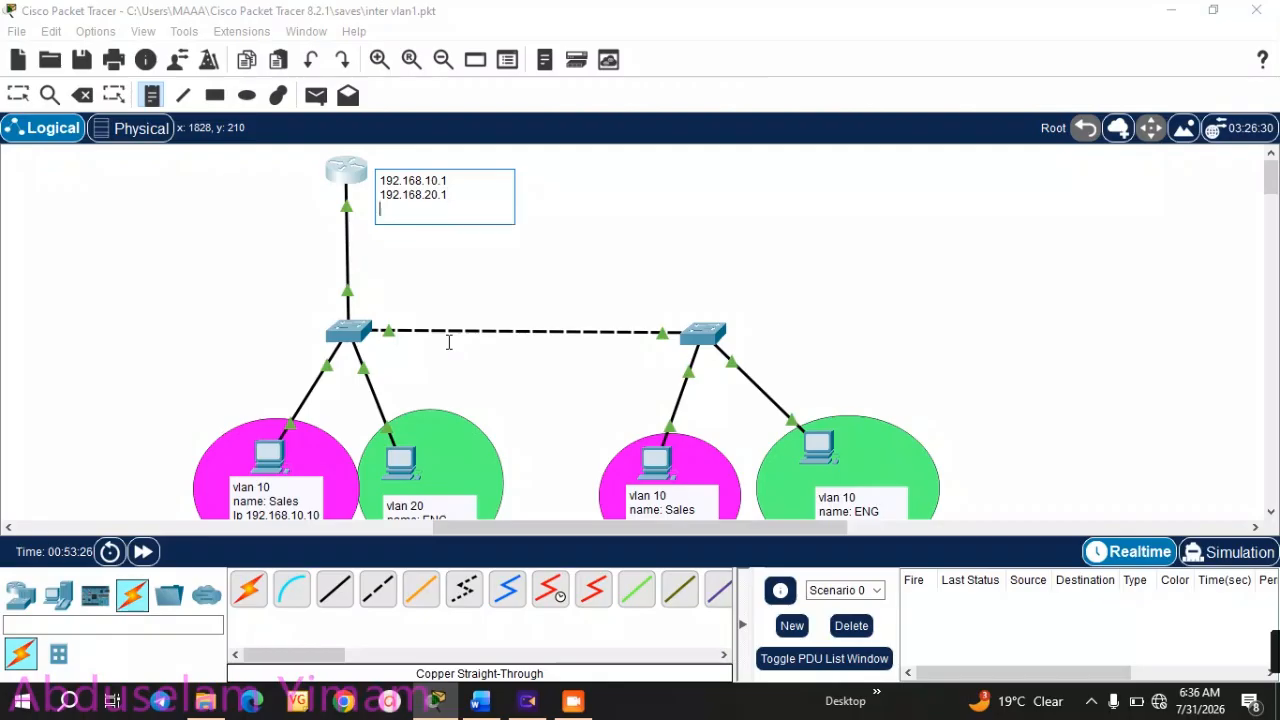
pyautogui.write('192.168')
pyautogui.click(619, 221)
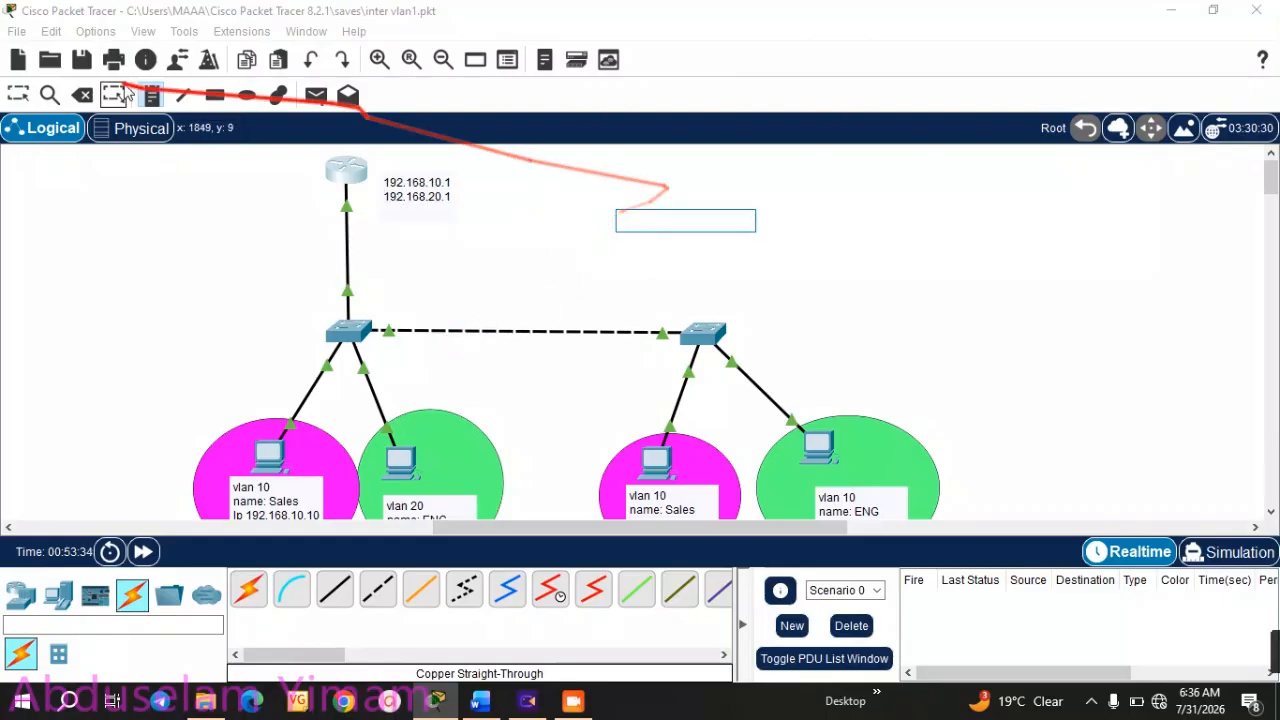
pyautogui.click(18, 94)
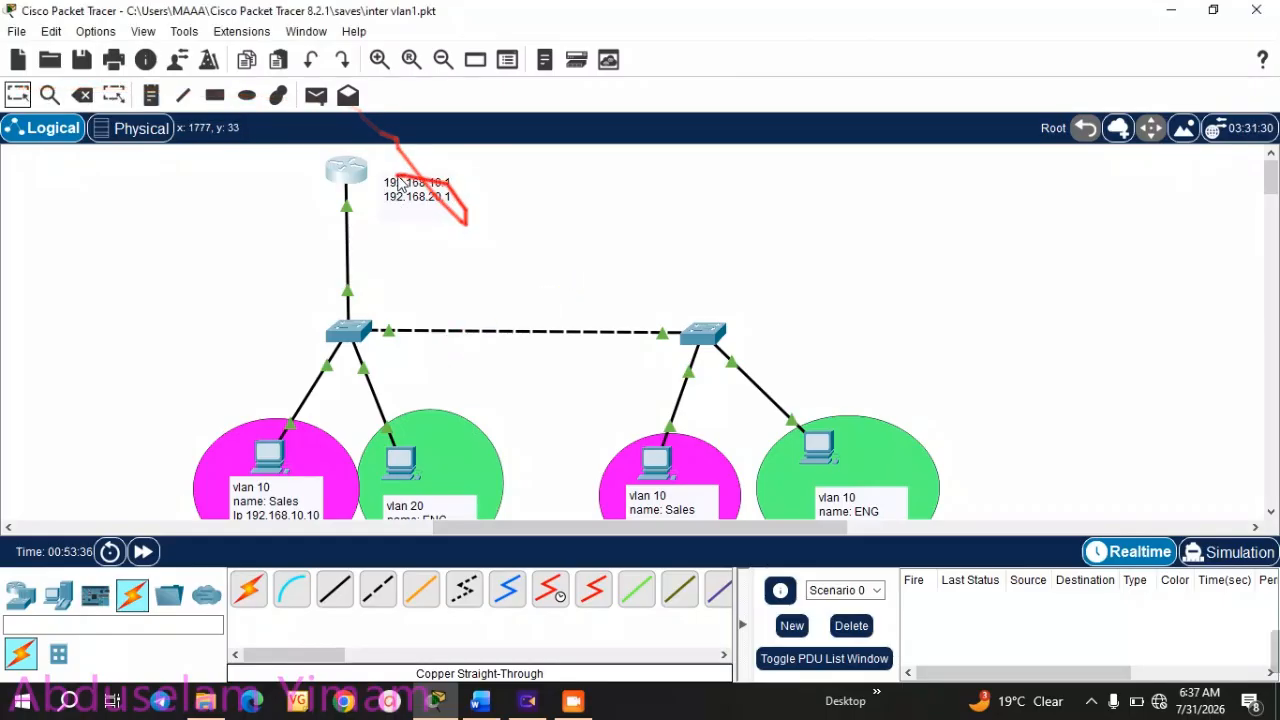
pyautogui.moveTo(432, 185); pyautogui.dragTo(418, 193)
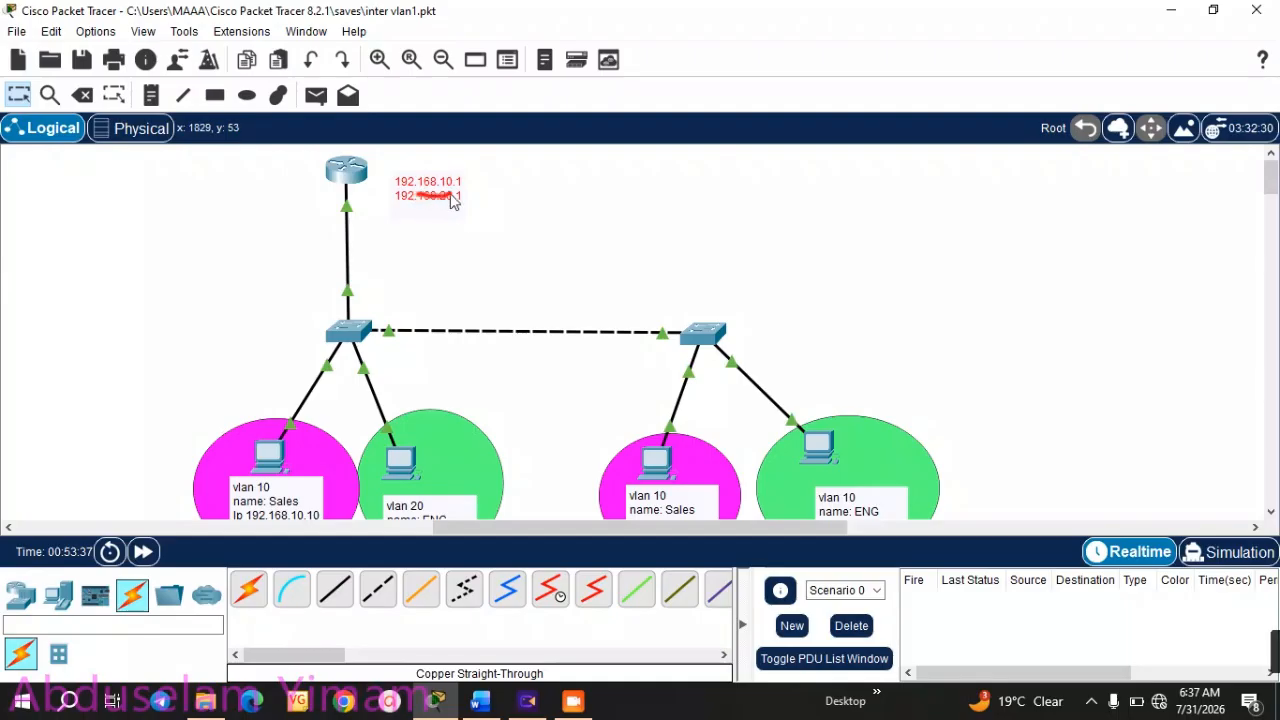
# - Enter global configuration mode with conf t on the router's command line
pyautogui.click(348, 177)
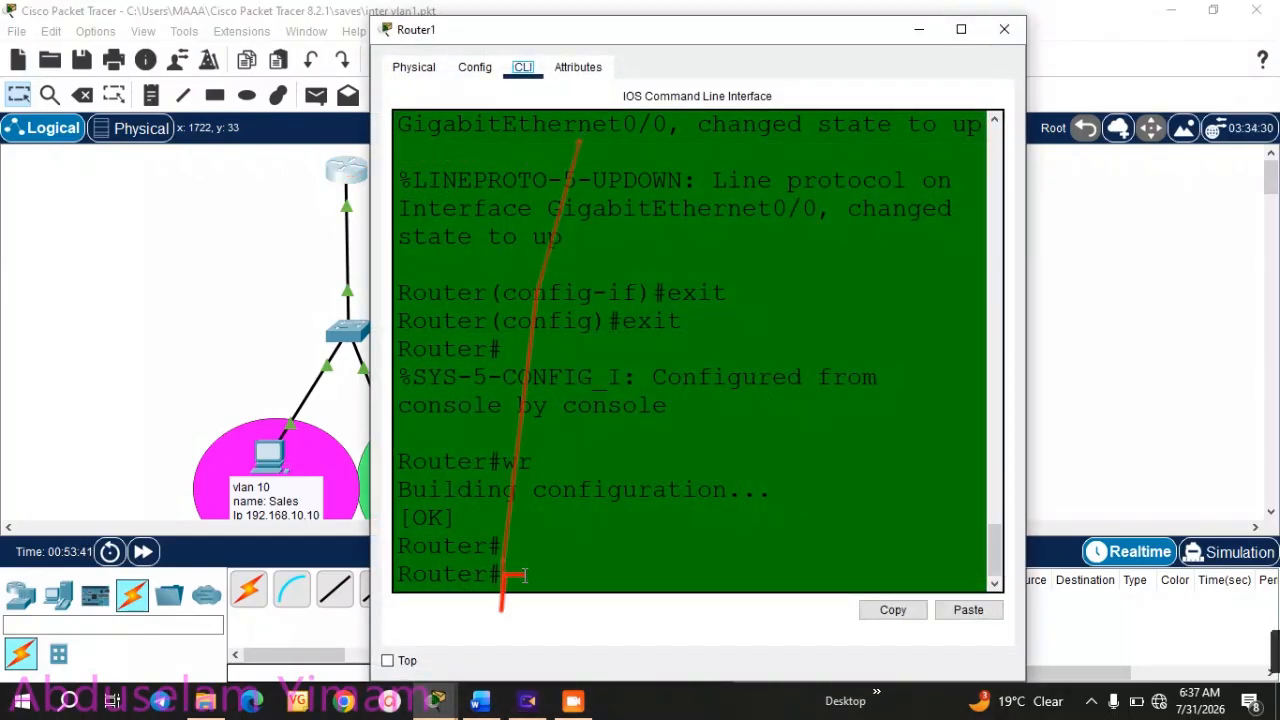
pyautogui.click(513, 579)
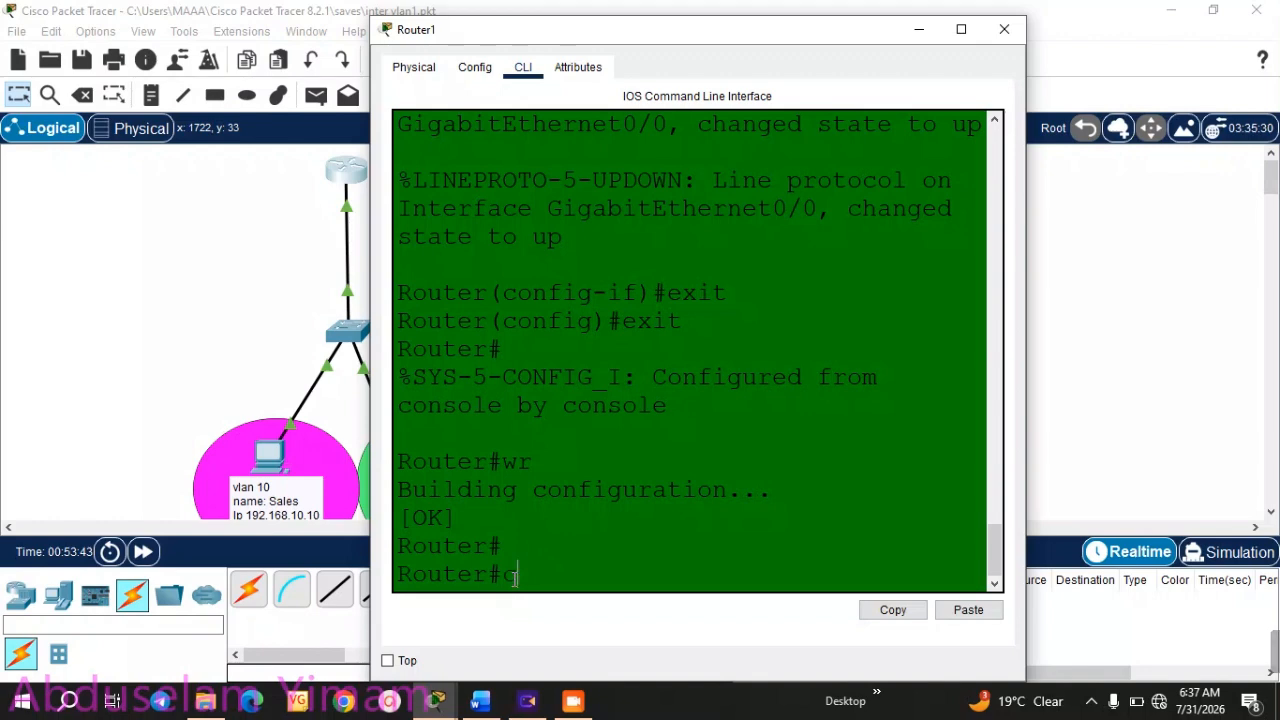
pyautogui.write('con f')
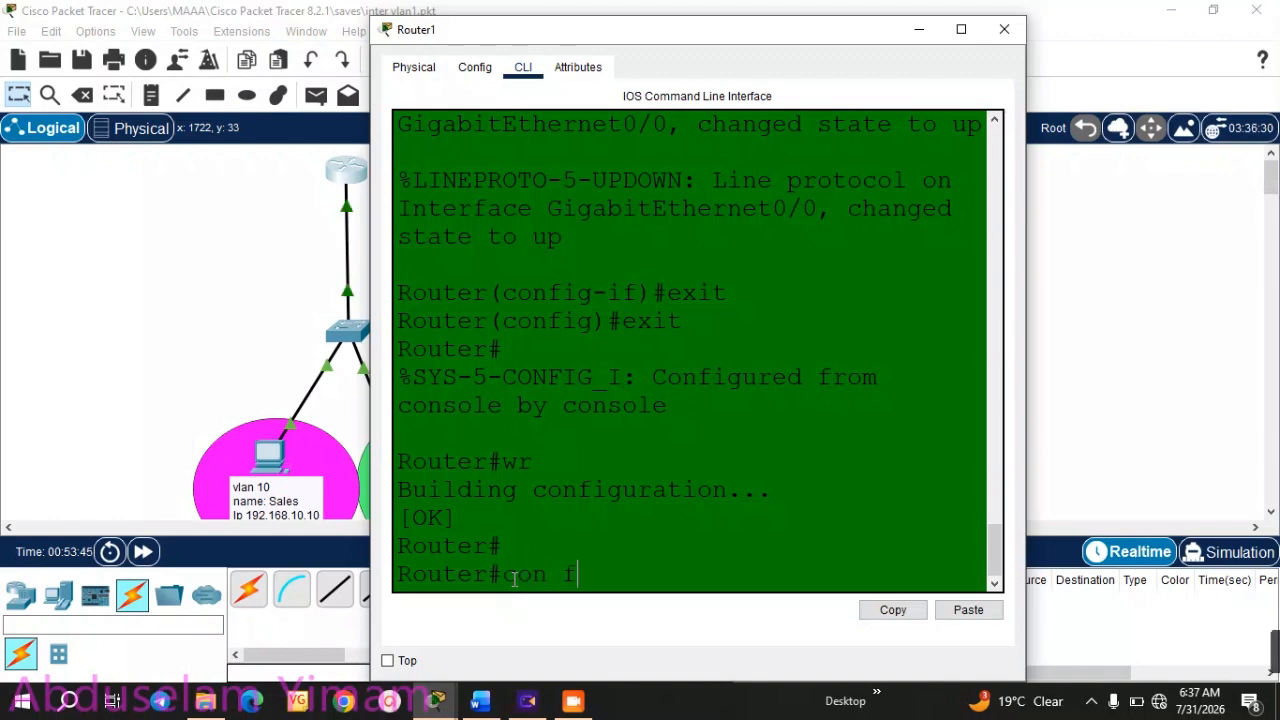
pyautogui.press('Return')
pyautogui.write('c')
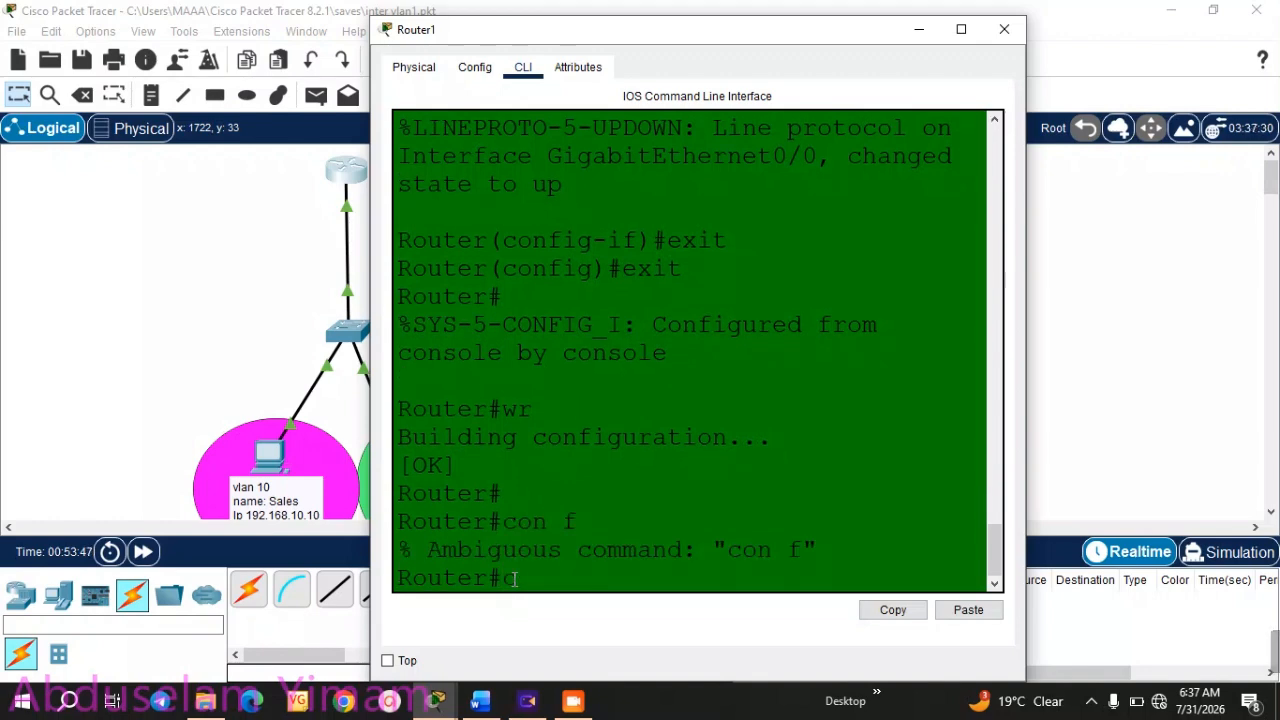
pyautogui.write('onf t')
pyautogui.press('Return')
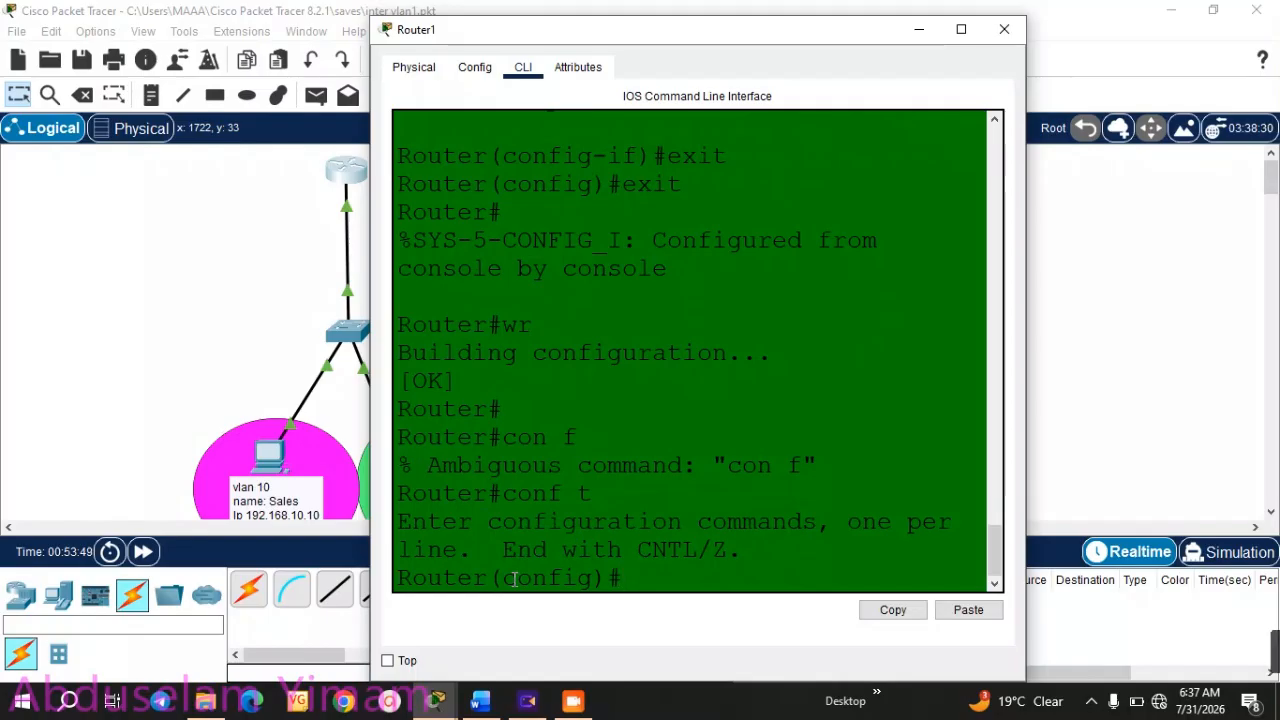
# - Create the router subinterface gig0/0.10 and enter its configuration mode
pyautogui.write('int')
pyautogui.press('Tab')
pyautogui.write('g')
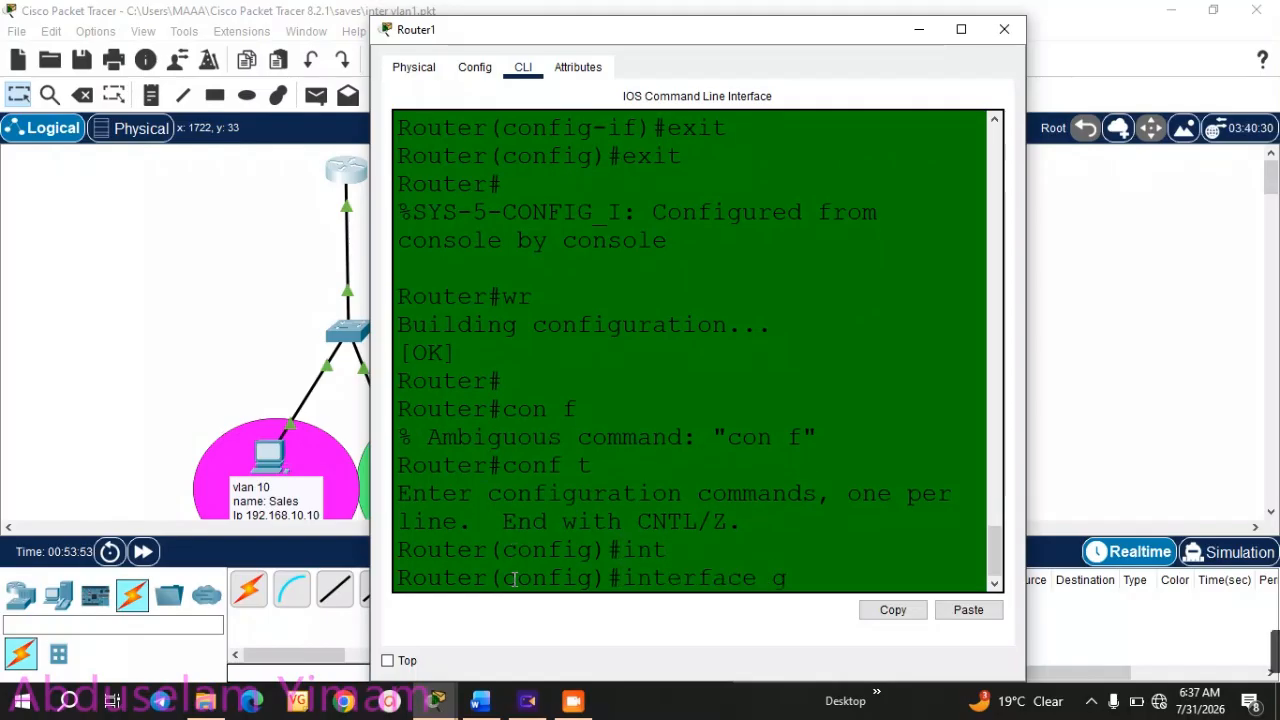
pyautogui.write('ig')
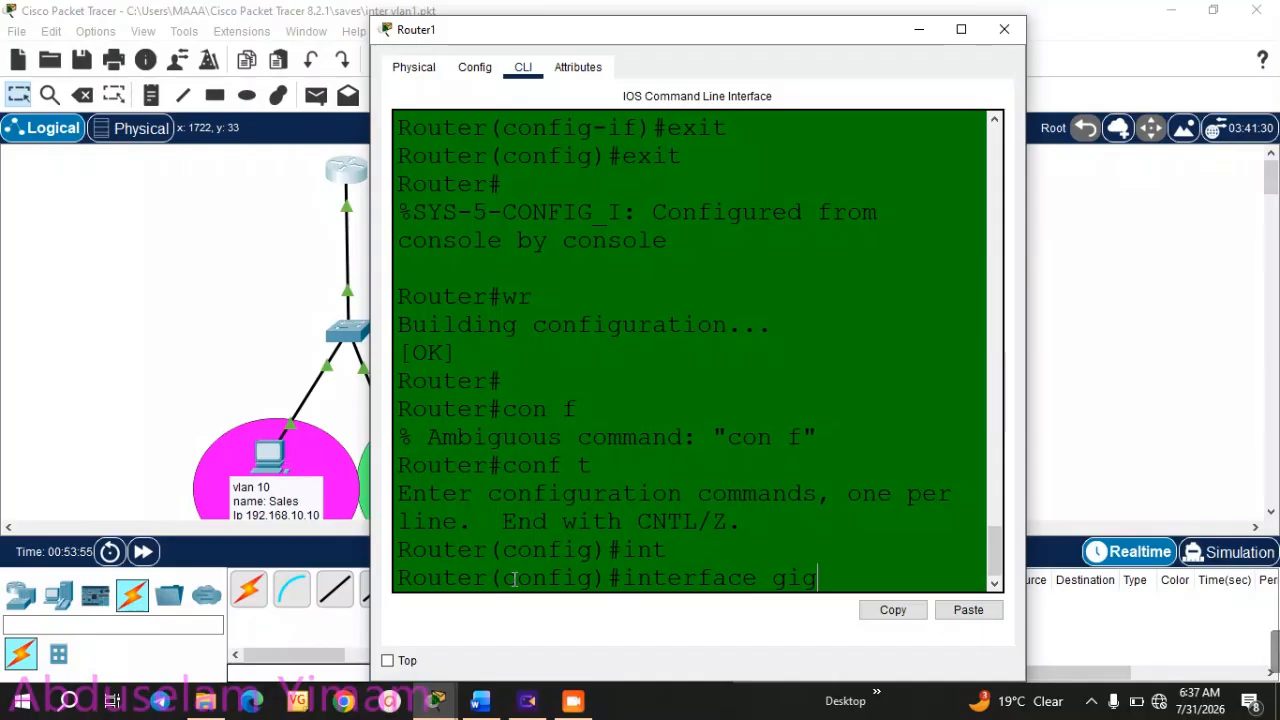
pyautogui.write('0/0.10')
pyautogui.press('Return')
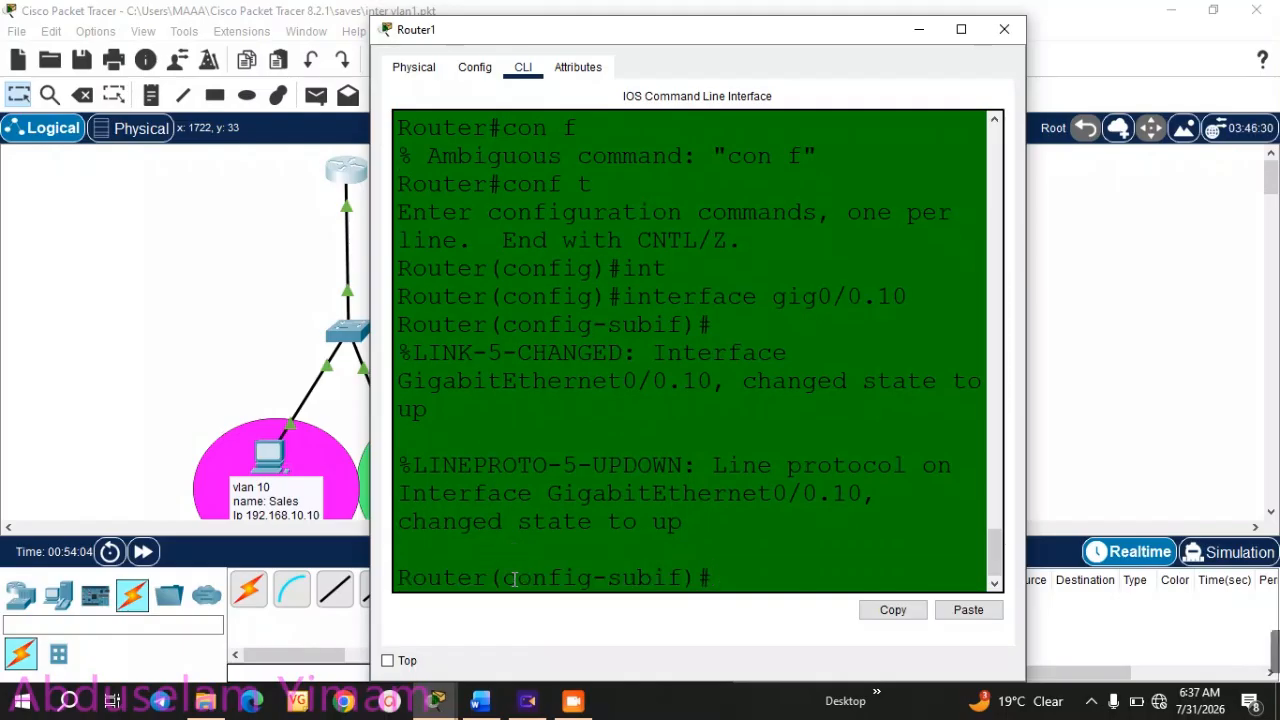
# - Set the encapsulation of subinterface gig0/0.10 to dot1Q with VLAN 10
pyautogui.write('enc')
pyautogui.press('Tab')
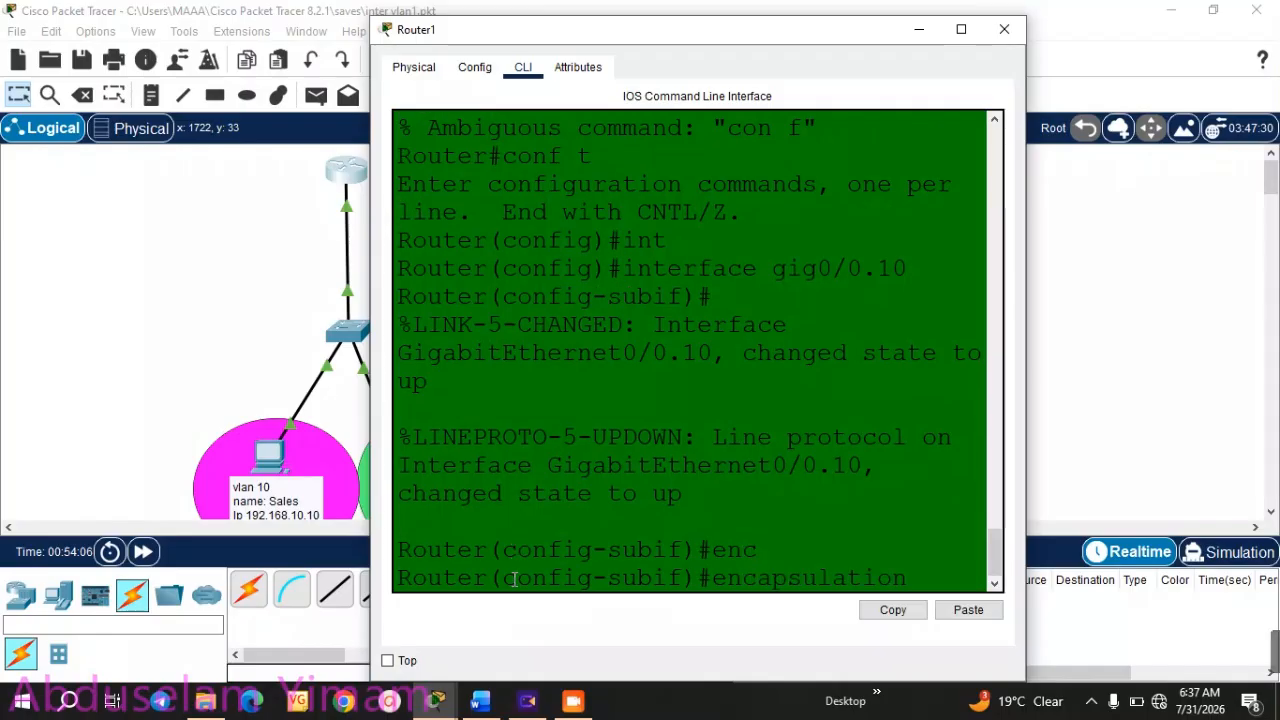
pyautogui.write('dot1Q')
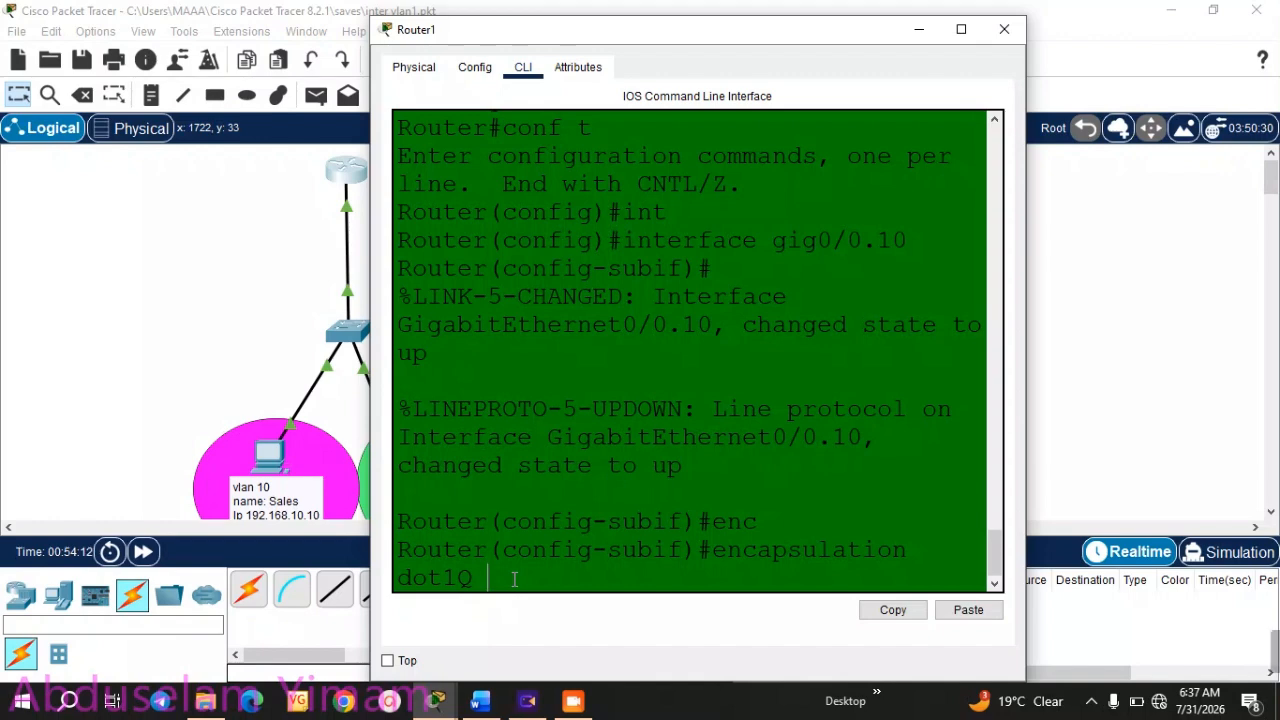
pyautogui.write(' 10')
pyautogui.press('Return')
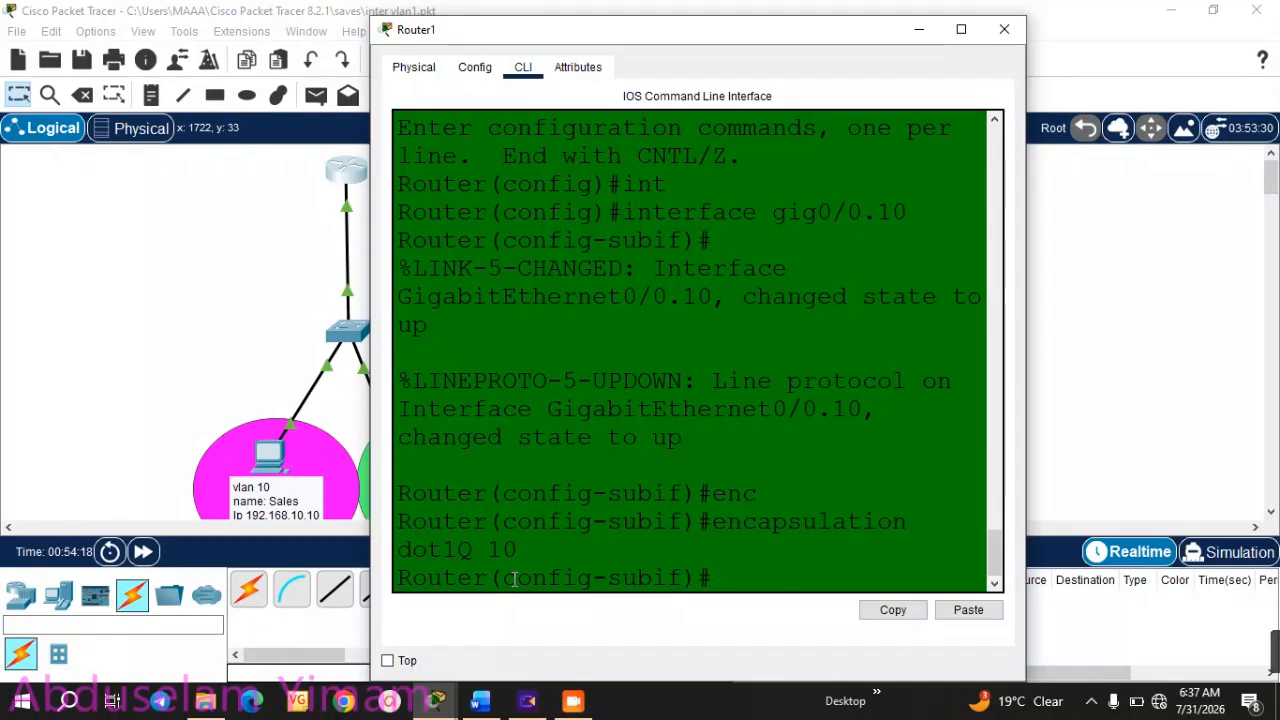
# - Assign IP address 192.168.10.1 with mask 255.255.255.0 to subinterface gig0/0.10 and exit to global configuration mode
pyautogui.write('ip add')
pyautogui.press('Tab')
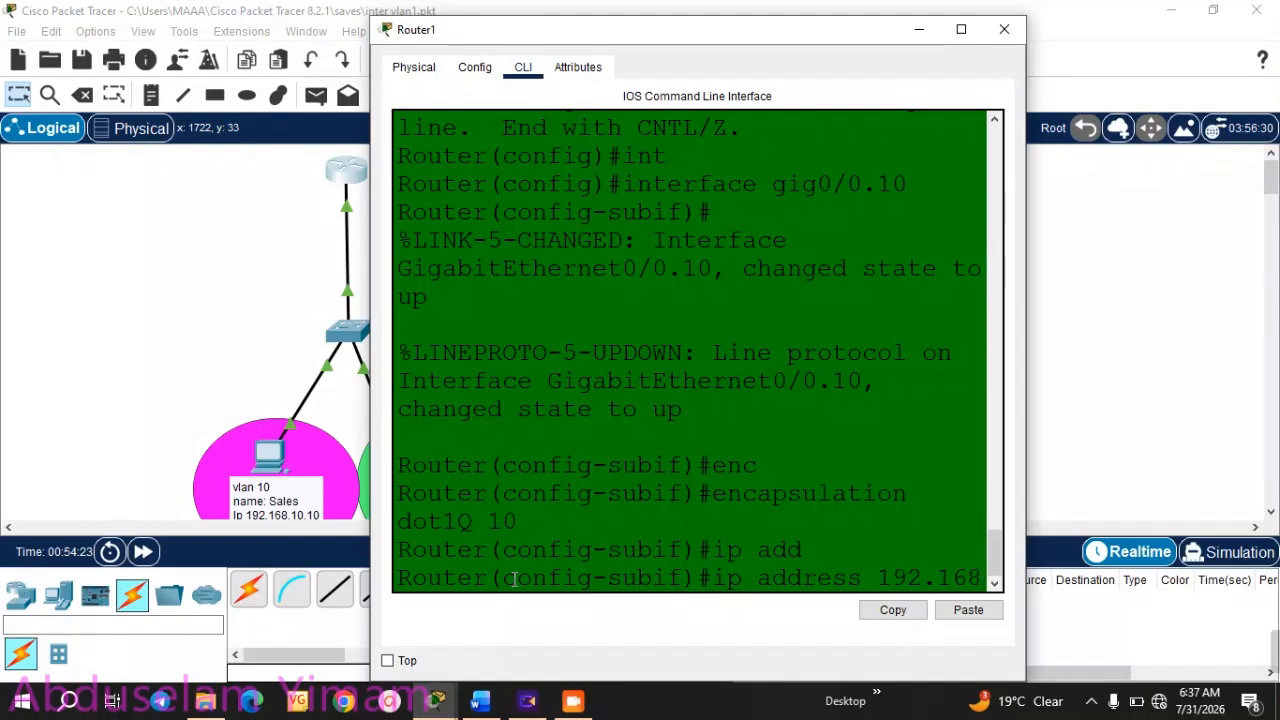
pyautogui.write('.')
pyautogui.write('10.')
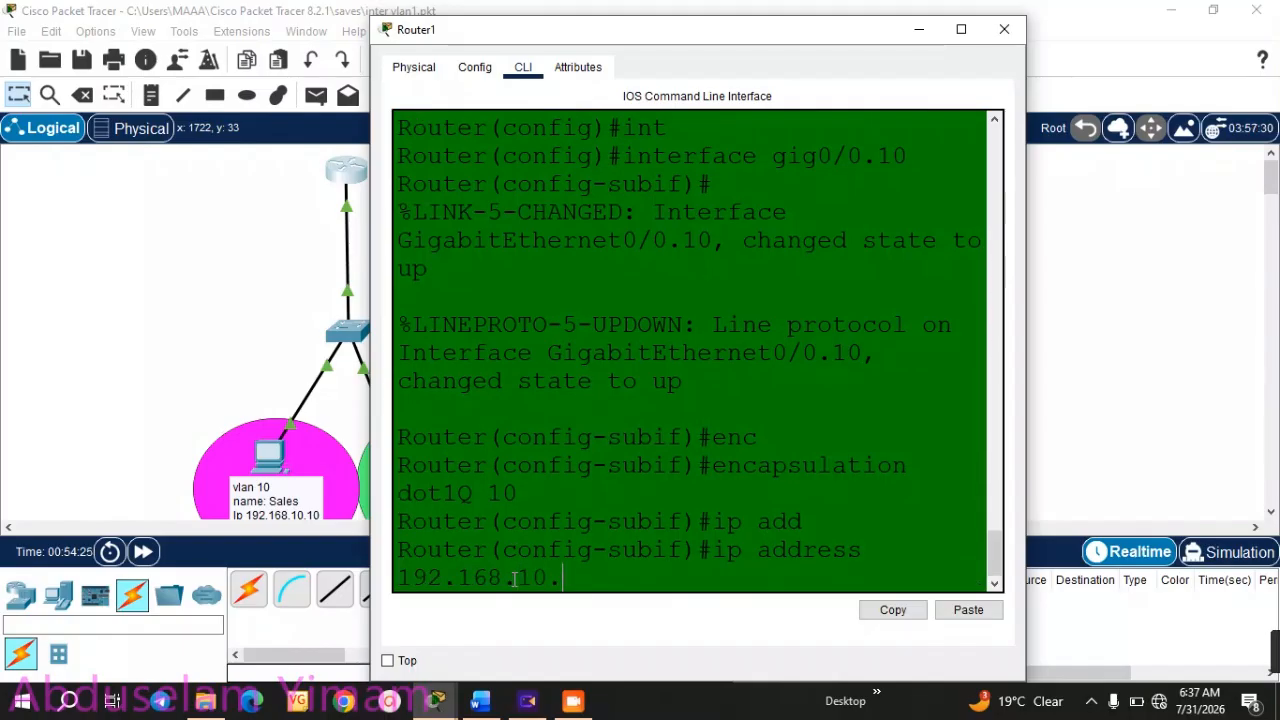
pyautogui.write('1 255.')
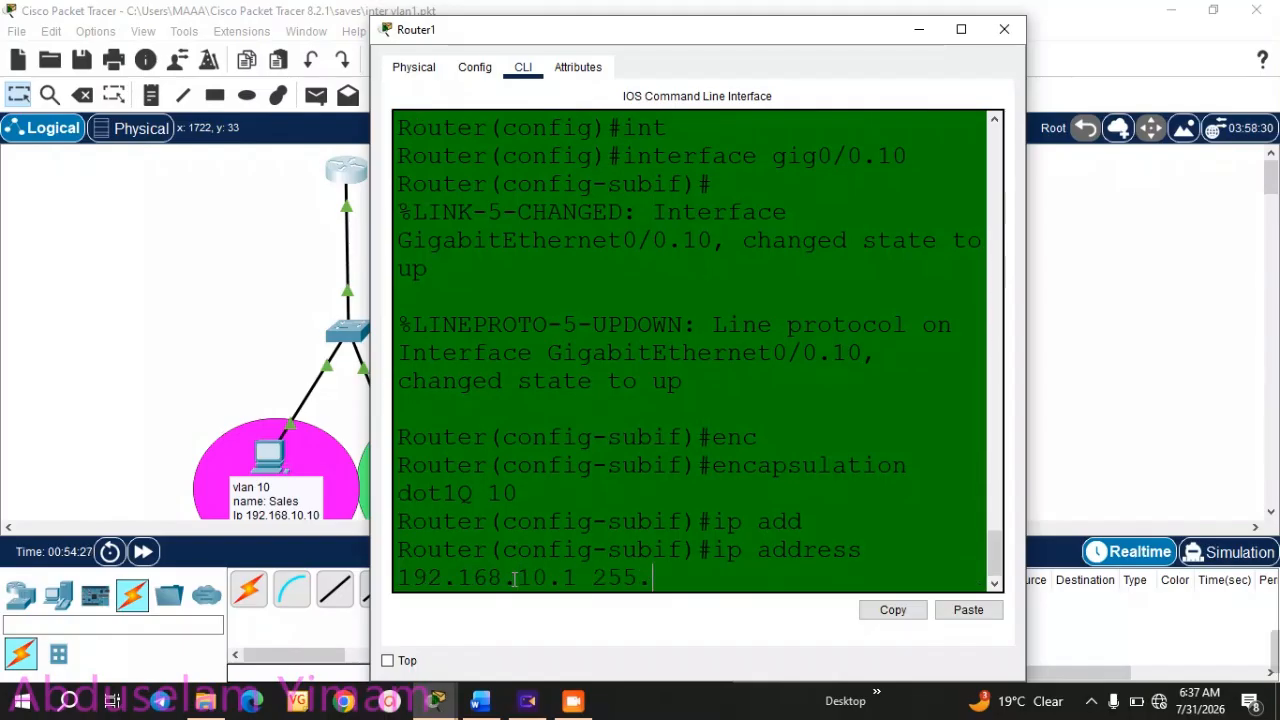
pyautogui.write('255.255')
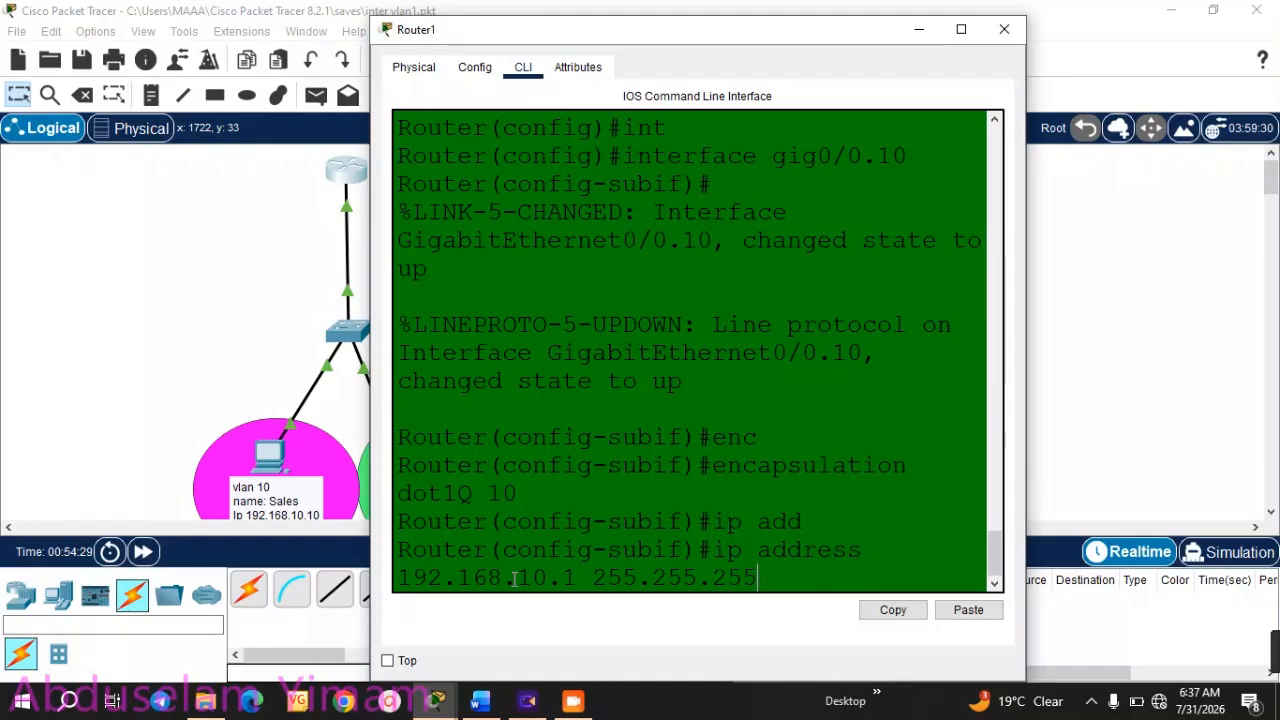
pyautogui.write('.0')
pyautogui.press('Return')
pyautogui.write('exit')
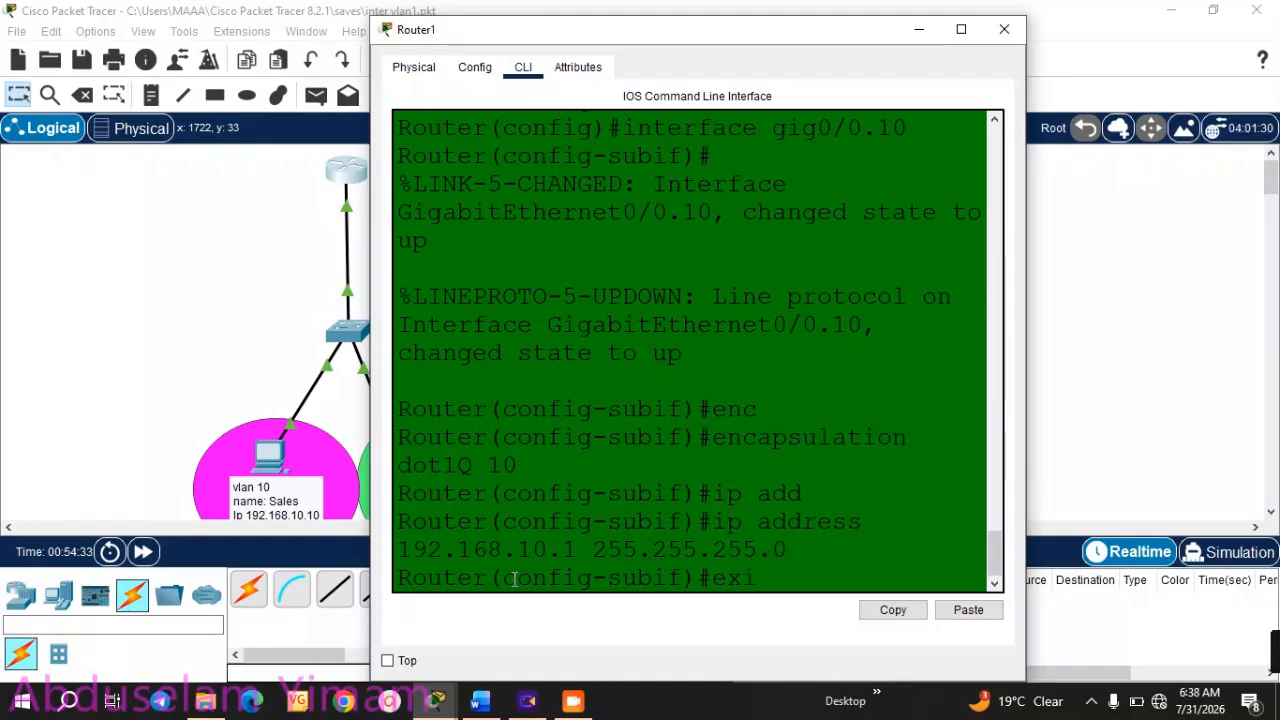
pyautogui.press('Return')
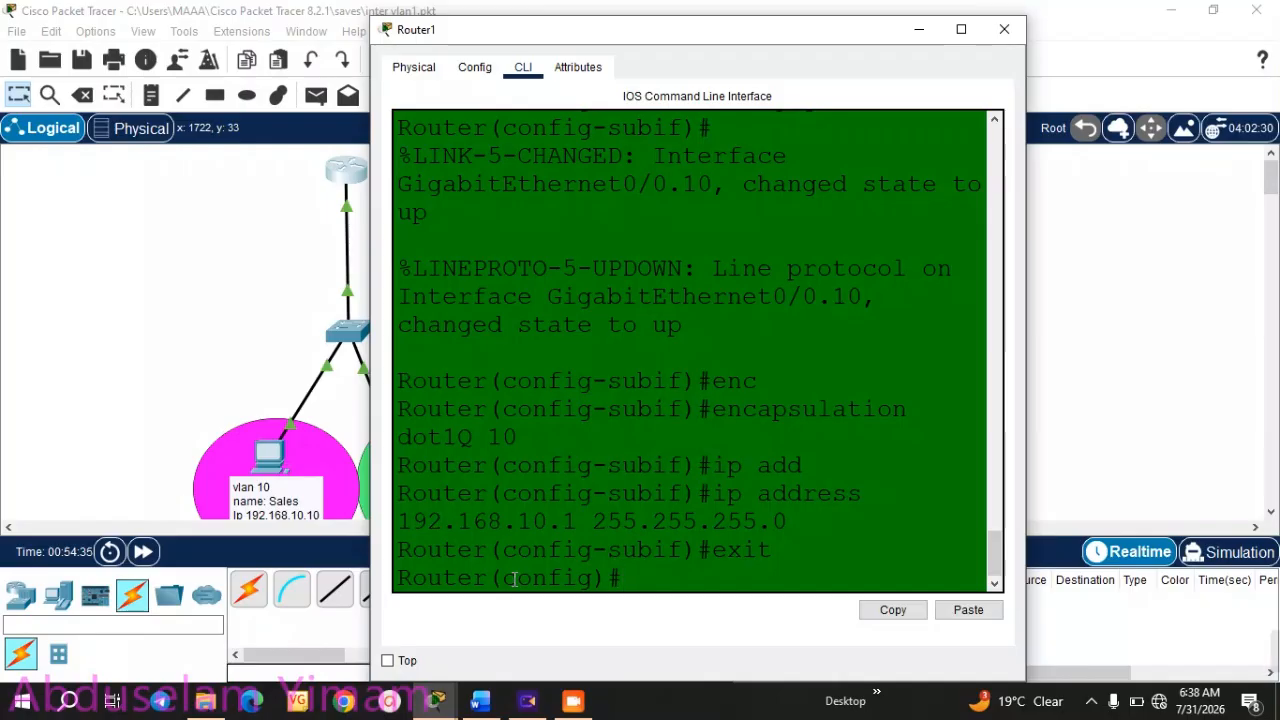
# - Create the router subinterface gig0/0.20 by reusing the earlier interface command
pyautogui.press('Up')
pyautogui.press('Up')
pyautogui.press('Up')
pyautogui.press('Up')
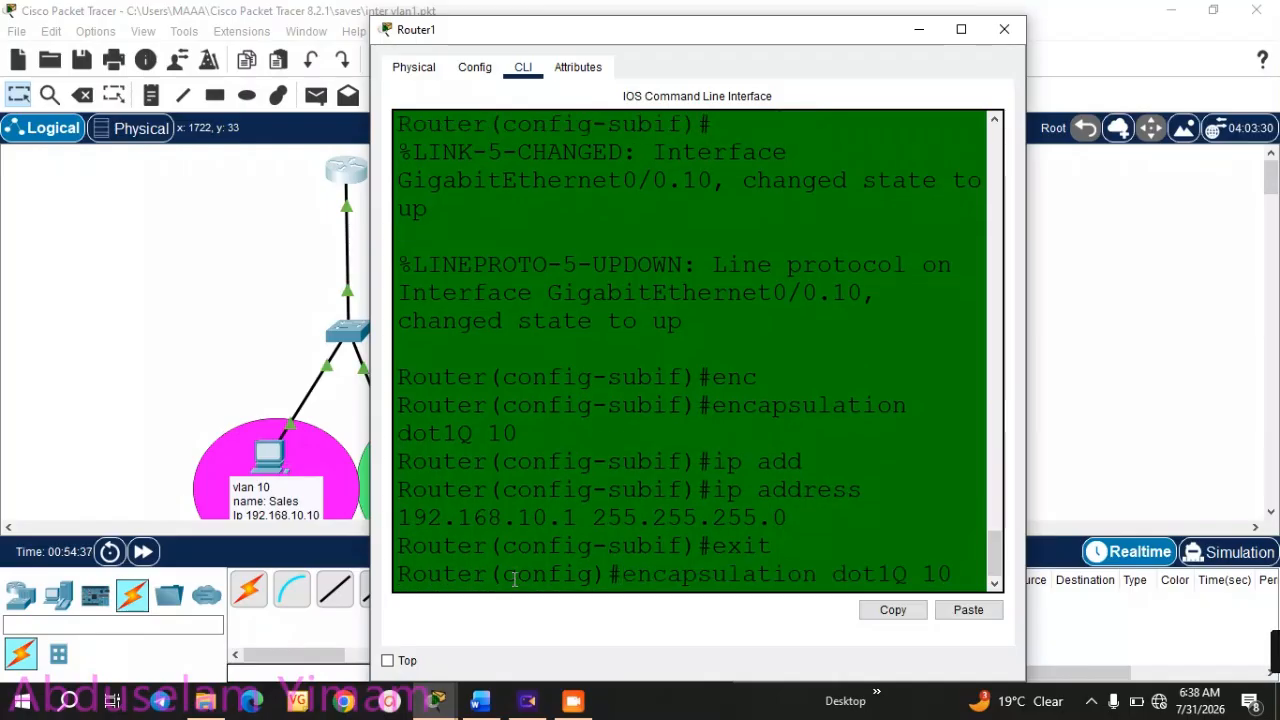
pyautogui.press('Up')
pyautogui.press('BackSpace')
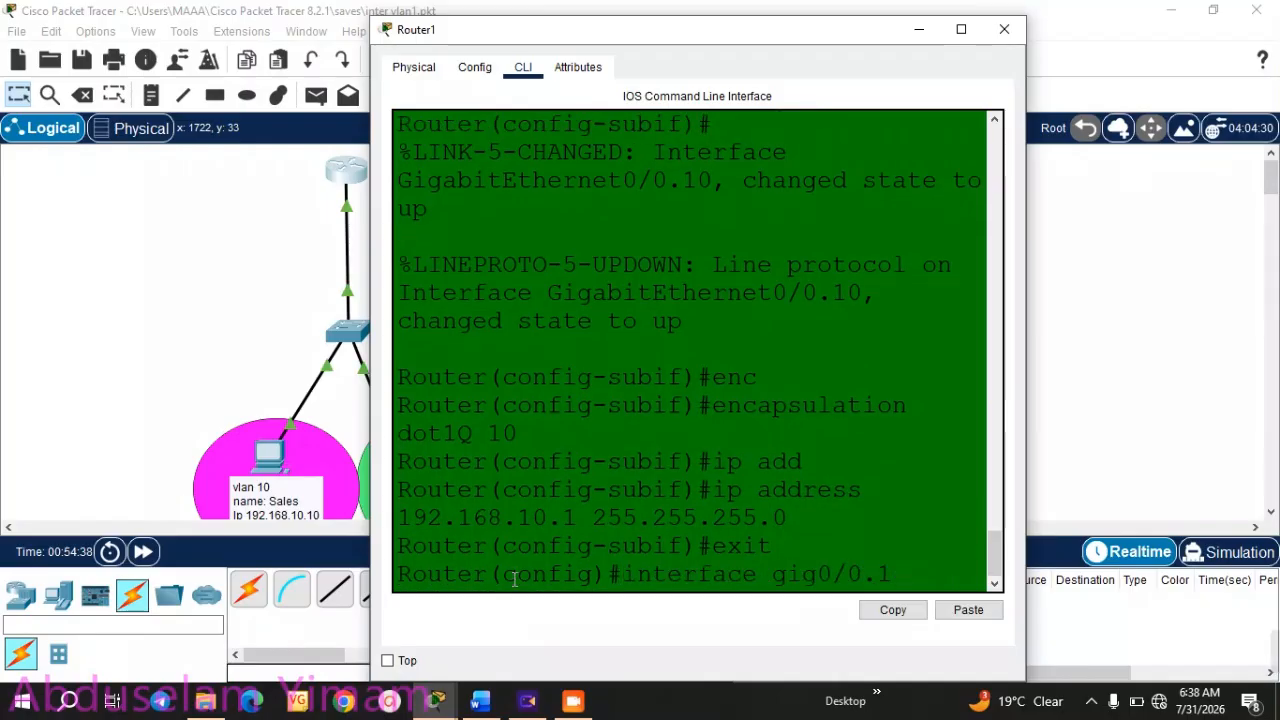
pyautogui.write('20')
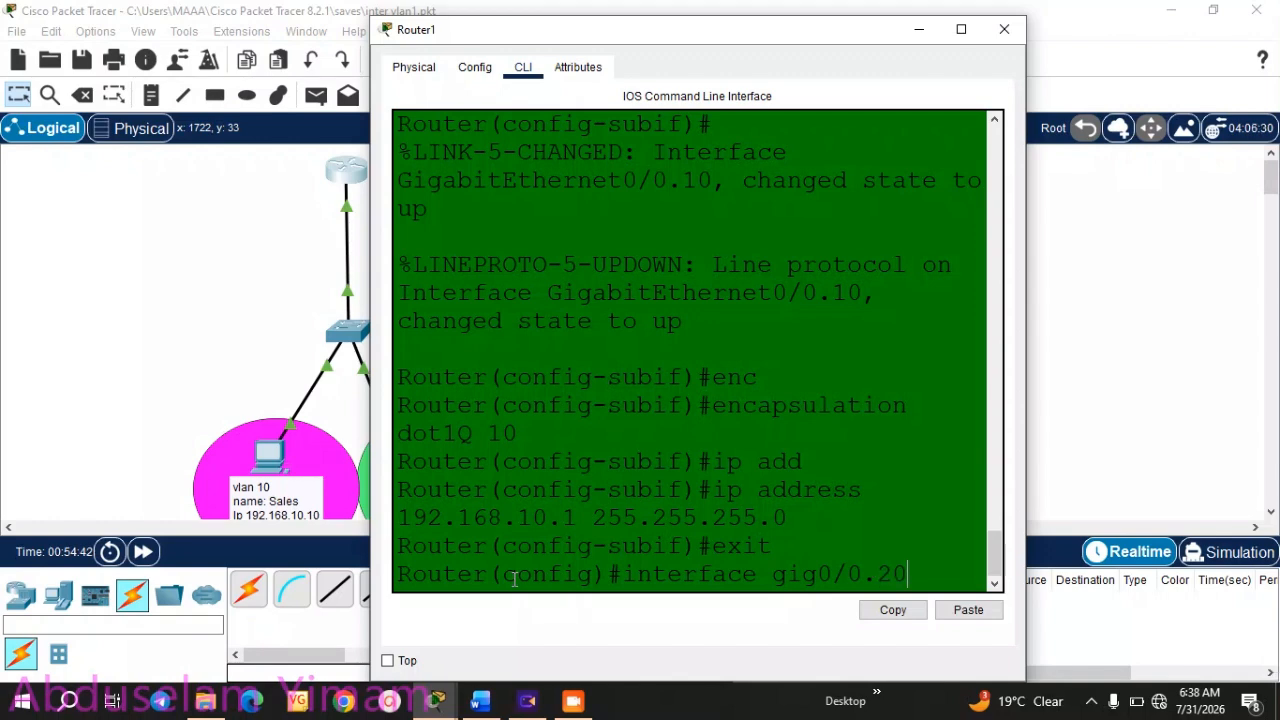
pyautogui.press('Return')
pyautogui.press('Return')
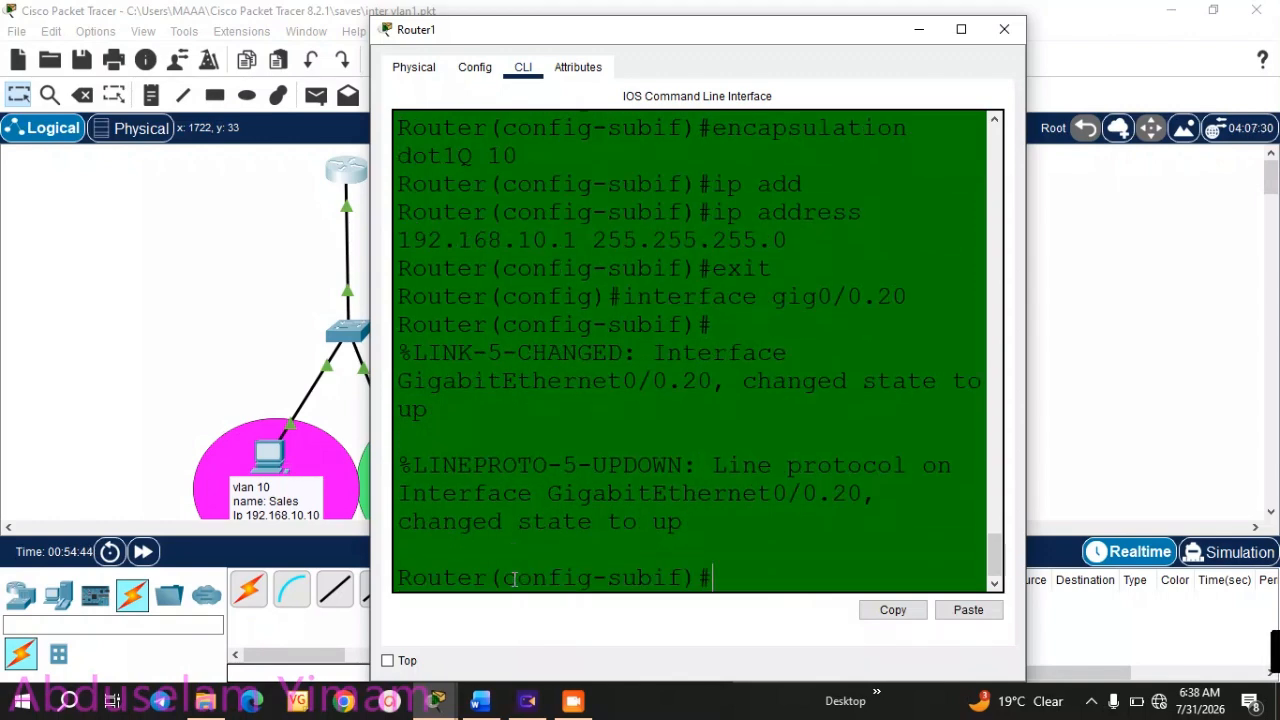
# - Set the encapsulation of subinterface gig0/0.20 to dot1Q with VLAN 20
pyautogui.press('Up')
pyautogui.press('Up')
pyautogui.press('Up')
pyautogui.press('Up')
pyautogui.press('Up')
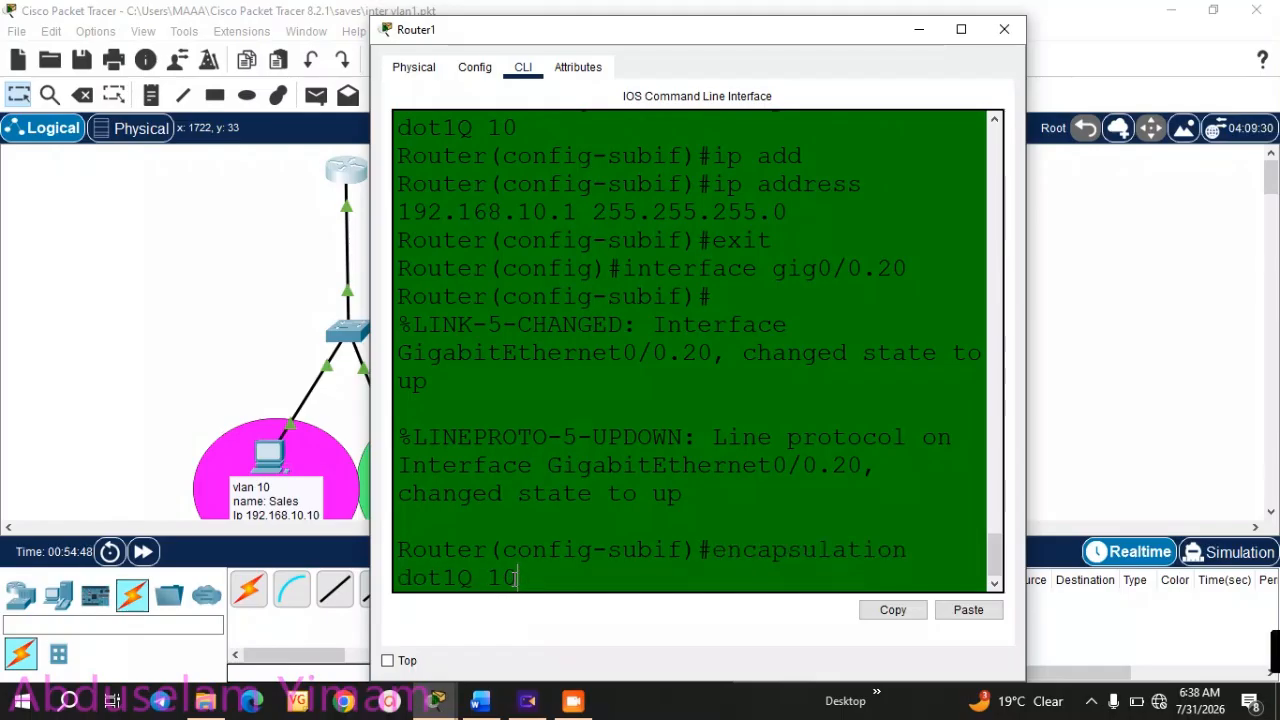
pyautogui.press('BackSpace')
pyautogui.press('BackSpace')
pyautogui.write('20')
pyautogui.press('Return')
# - Assign IP address 192.168.20.1 with mask 255.255.255.0 to subinterface gig0/0.20
pyautogui.press('Up')
pyautogui.press('Up')
pyautogui.press('Up')
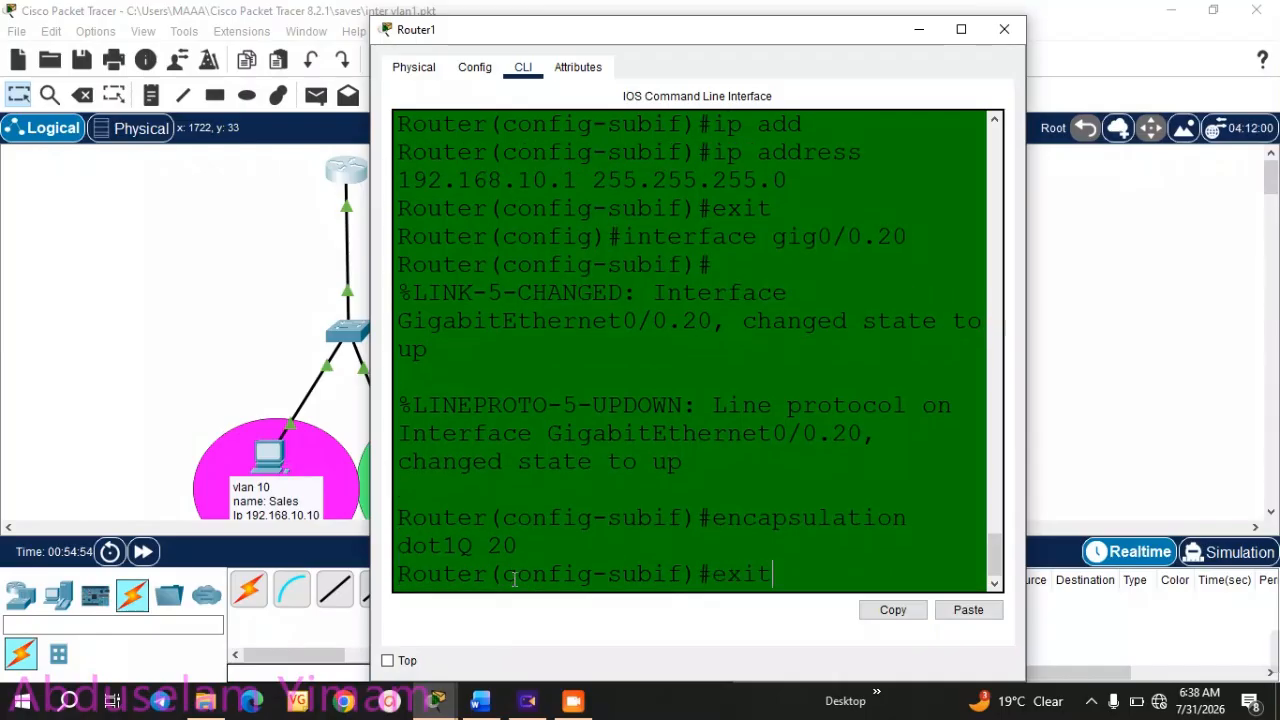
pyautogui.press('Up')
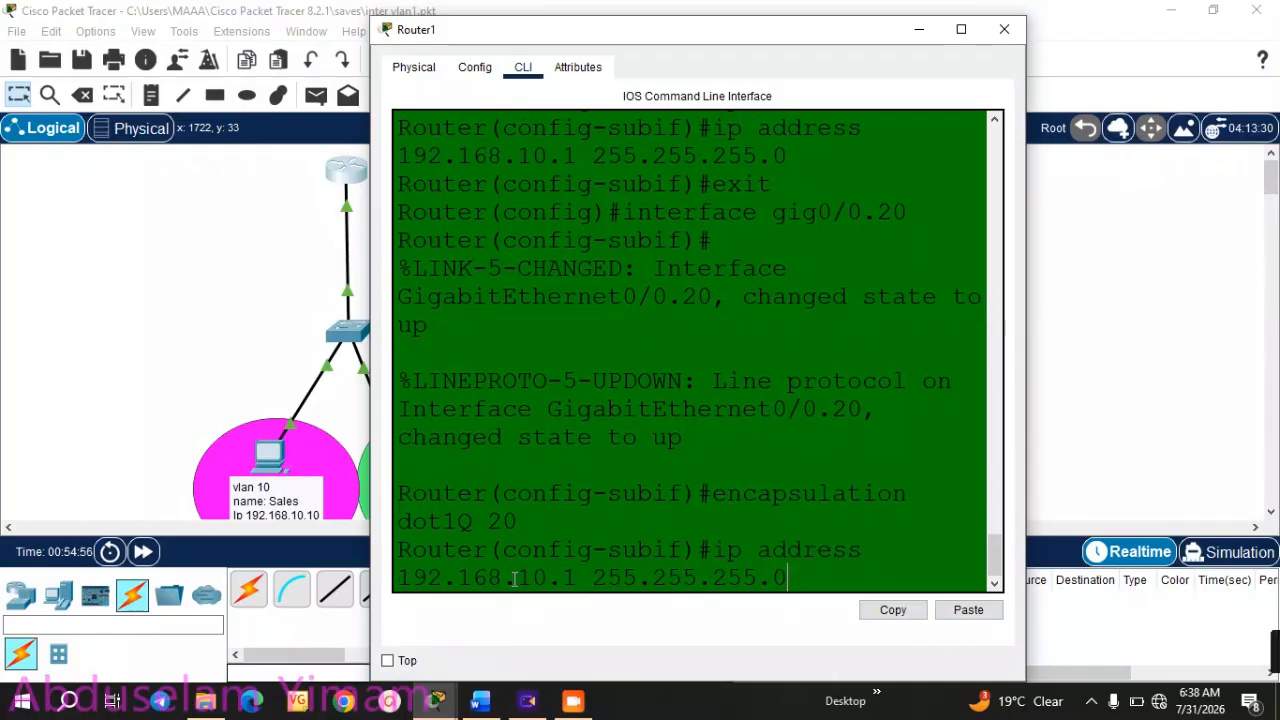
pyautogui.press('Left')
pyautogui.press('Left')
pyautogui.press('Left')
pyautogui.press('Left')
pyautogui.press('Left')
pyautogui.press('Left')
pyautogui.press('Left')
pyautogui.press('Left')
pyautogui.press('Left')
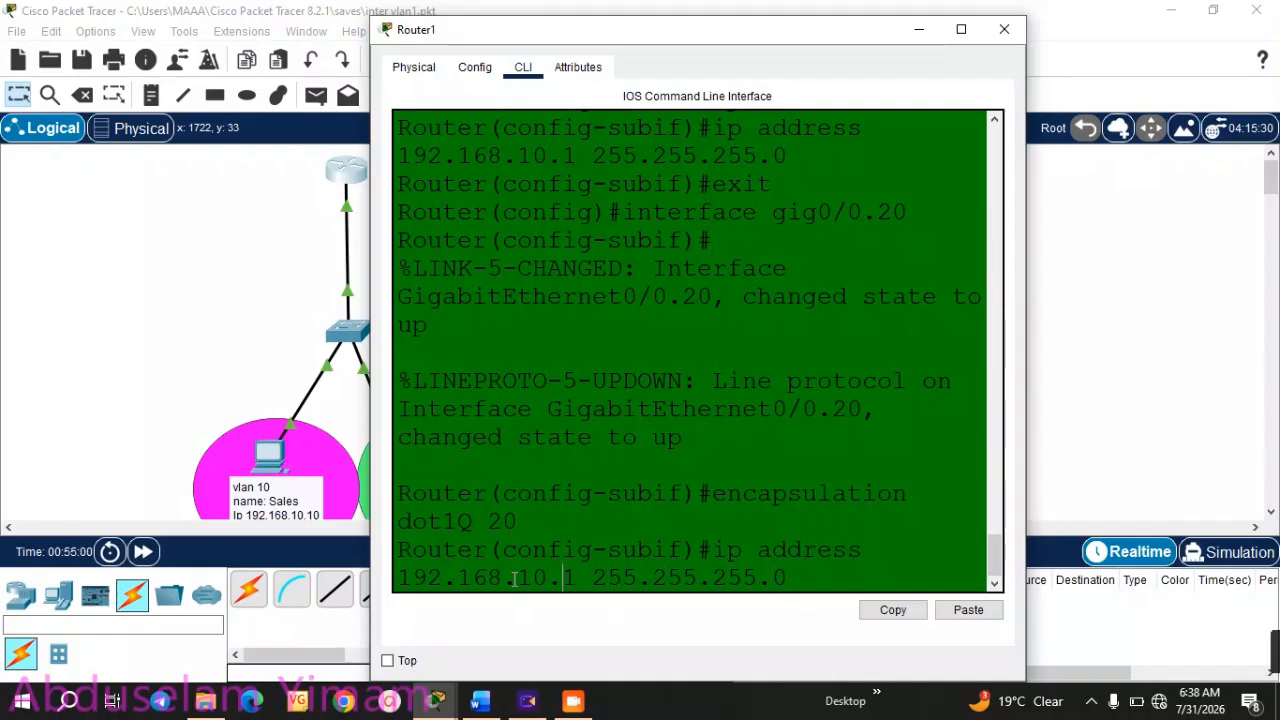
pyautogui.press('BackSpace')
pyautogui.press('BackSpace')
pyautogui.press('BackSpace')
pyautogui.write('2.')
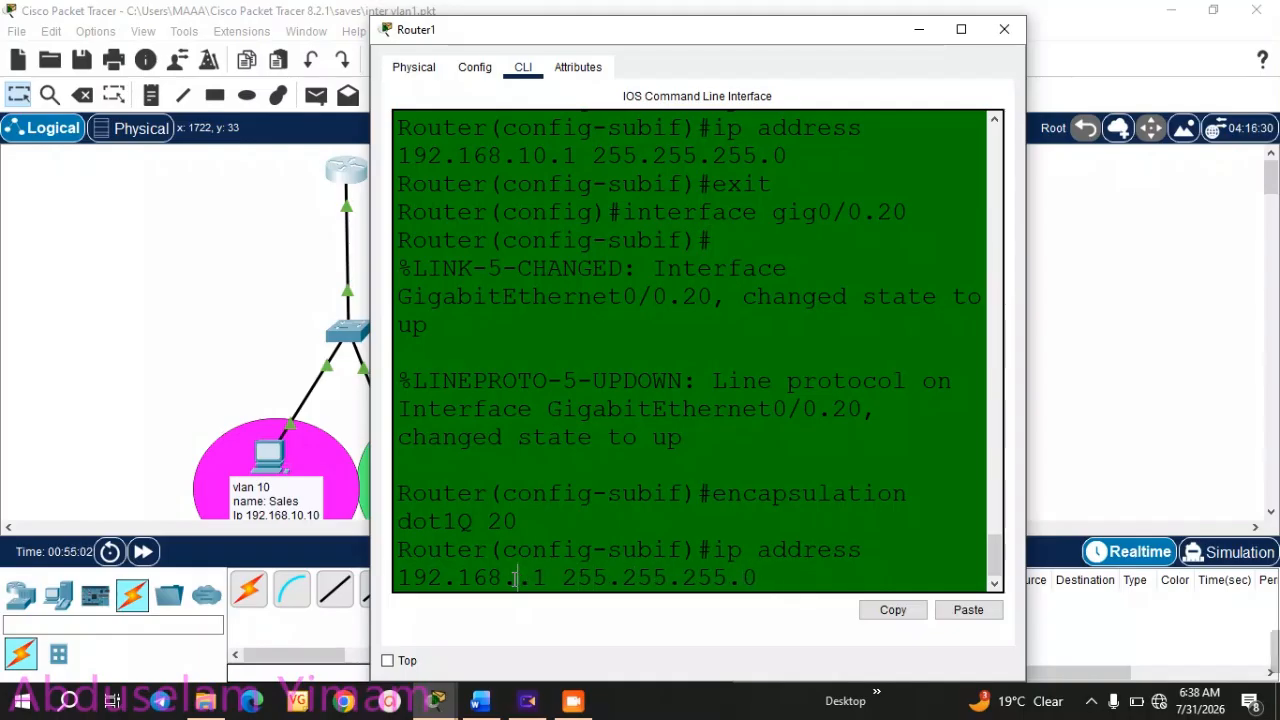
pyautogui.press('Left')
pyautogui.write('0')
pyautogui.press('Return')
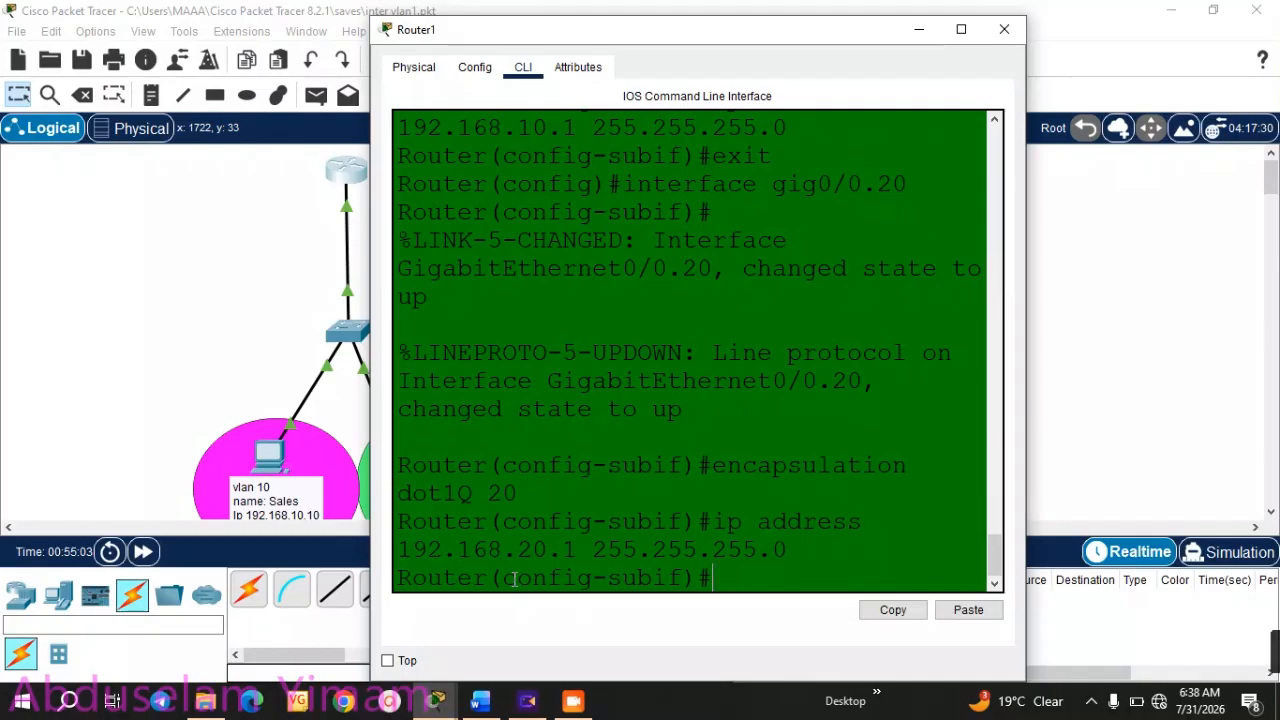
# - Exit the gig0/0.20 subinterface and global configuration modes to return the router to privileged EXEC mode
pyautogui.write('exit')
pyautogui.press('Return')
pyautogui.press('Return')
pyautogui.write('ex')
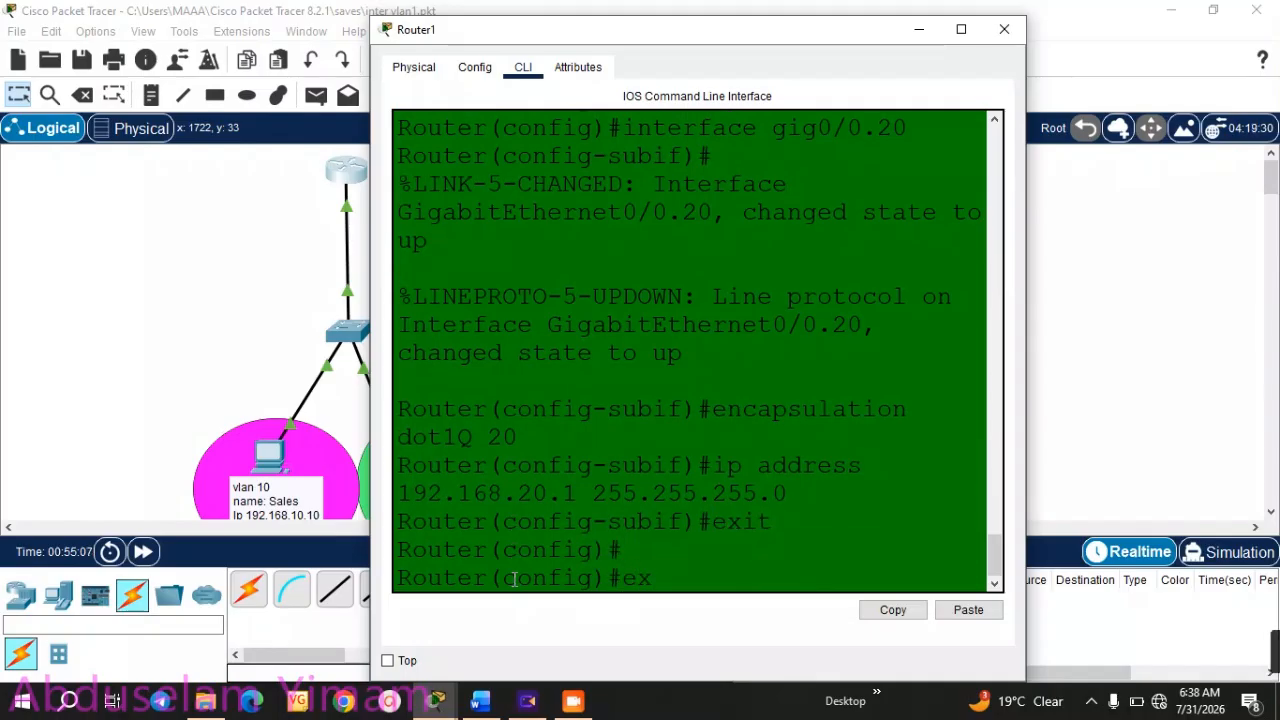
pyautogui.write('it')
pyautogui.press('Return')
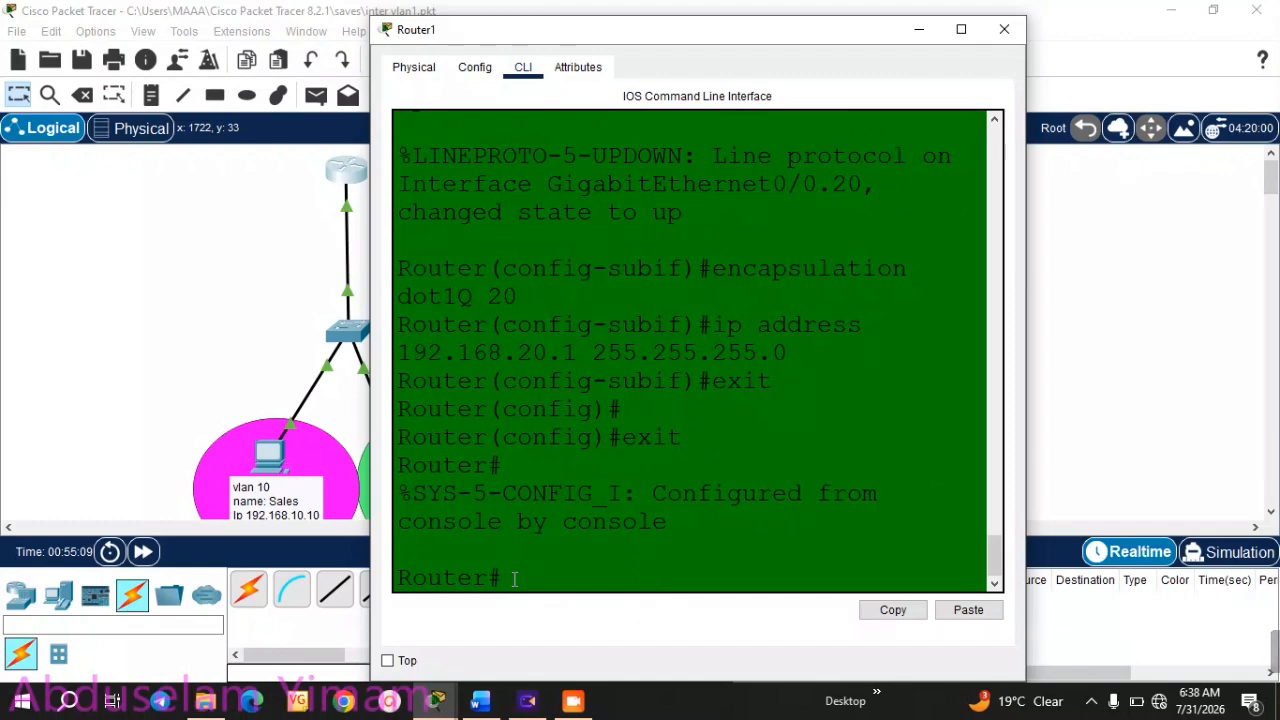
pyautogui.write('host')
pyautogui.press('BackSpace')
pyautogui.press('BackSpace')
pyautogui.press('BackSpace')
pyautogui.press('BackSpace')
pyautogui.press('BackSpace')
# - Save the router's running configuration with the wr command and close the Router1 window
pyautogui.moveTo(540, 567)
pyautogui.mouseDown()
pyautogui.moveTo(665, 445)
pyautogui.moveTo(705, 372)
pyautogui.mouseUp()
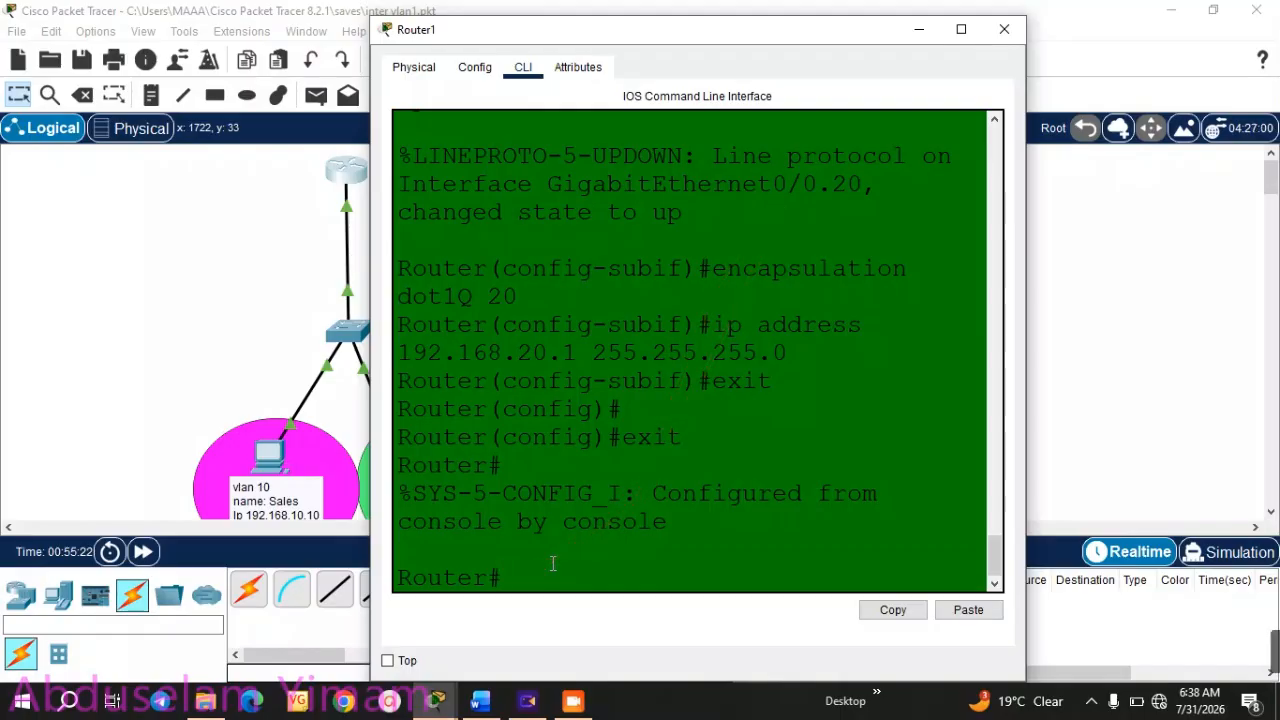
pyautogui.moveTo(552, 563)
pyautogui.mouseDown()
pyautogui.moveTo(686, 129)
pyautogui.moveTo(657, 34)
pyautogui.moveTo(905, 88)
pyautogui.moveTo(878, 45)
pyautogui.moveTo(821, 36)
pyautogui.mouseUp()
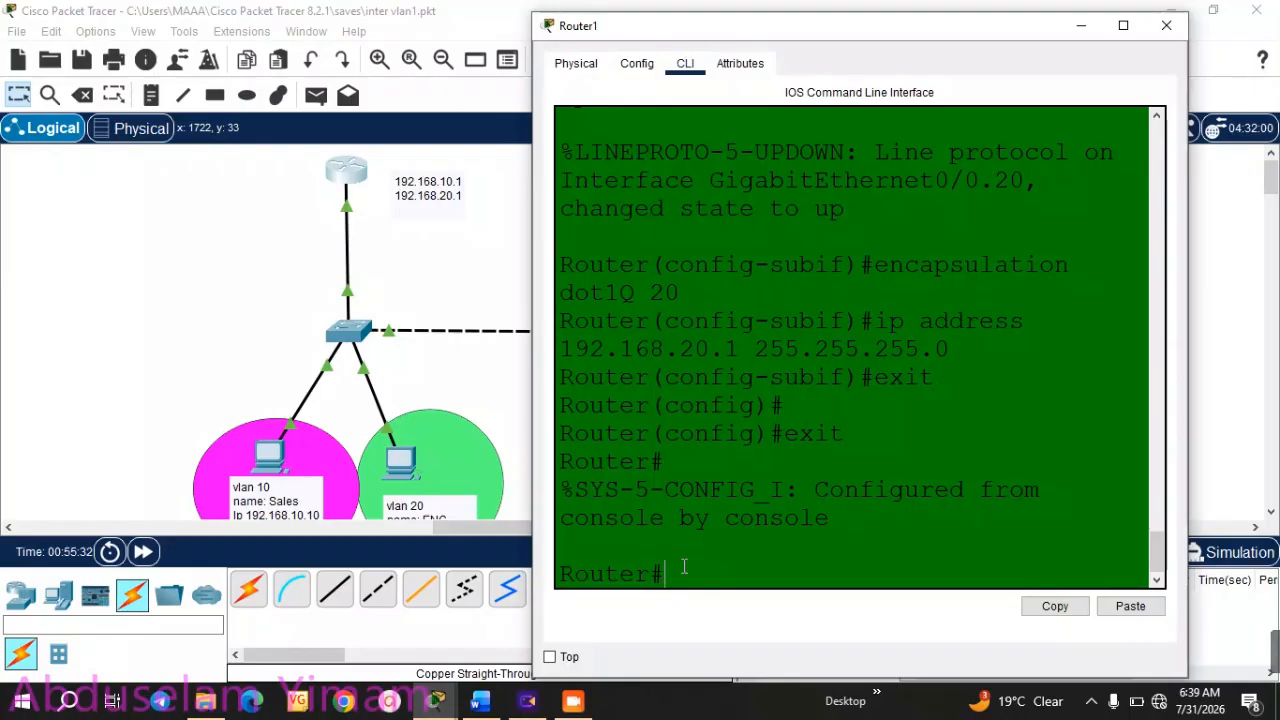
pyautogui.write('wr')
pyautogui.press('Return')
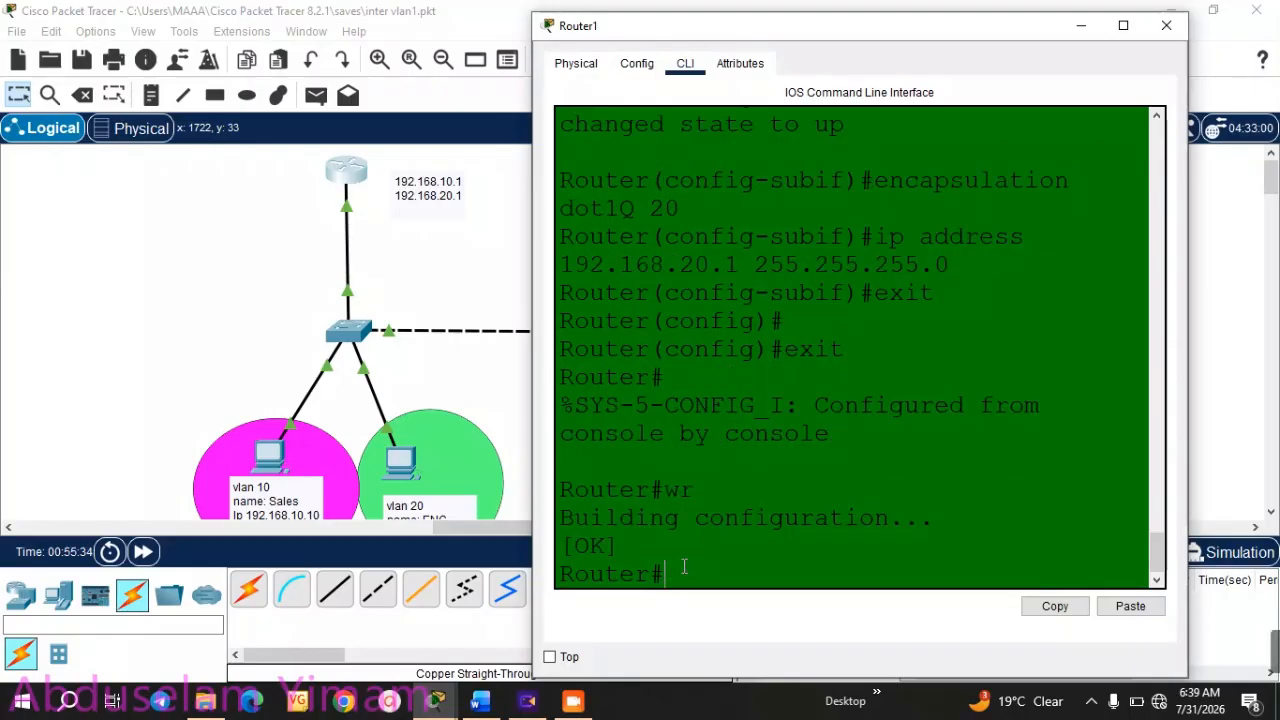
pyautogui.press('Return')
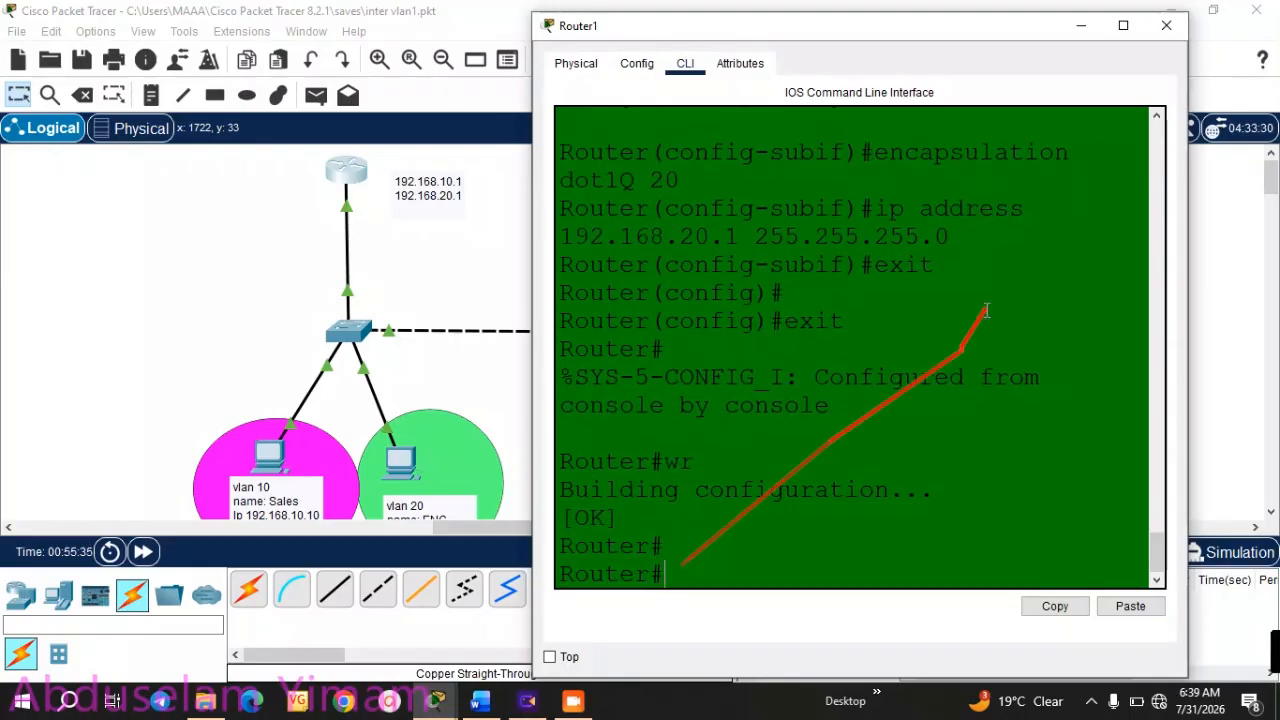
pyautogui.click(1164, 26)
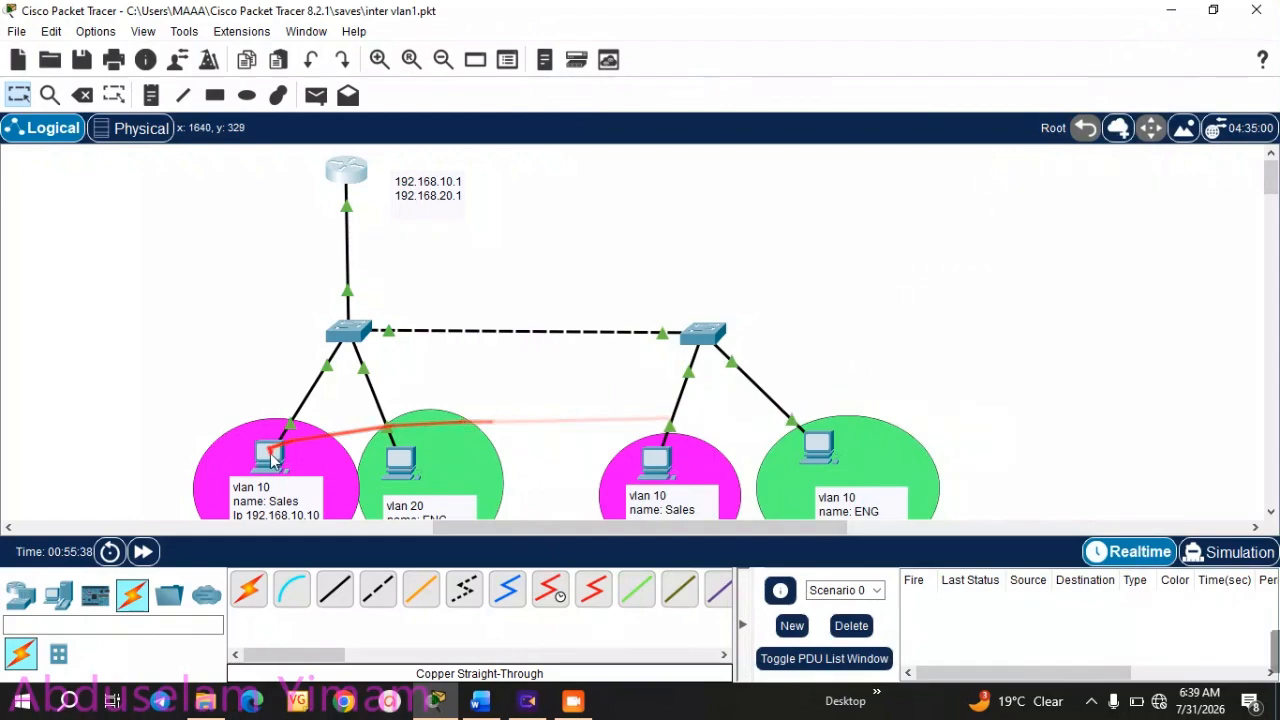
# - Ping the VLAN 10 gateway 192.168.10.1 from the command prompt of the Sales PC labelled 192.168.10.10
pyautogui.click(270, 452)
pyautogui.click(832, 126)
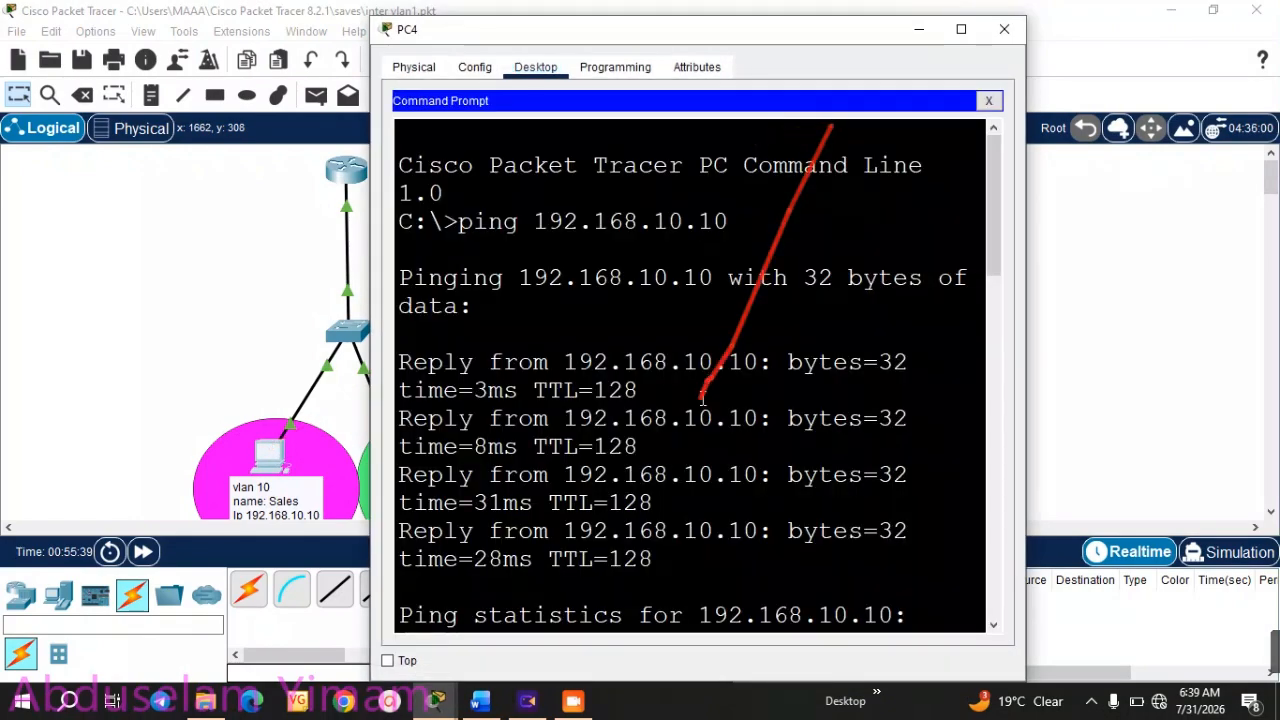
pyautogui.moveTo(994, 271); pyautogui.dragTo(990, 622)
pyautogui.press('Up')
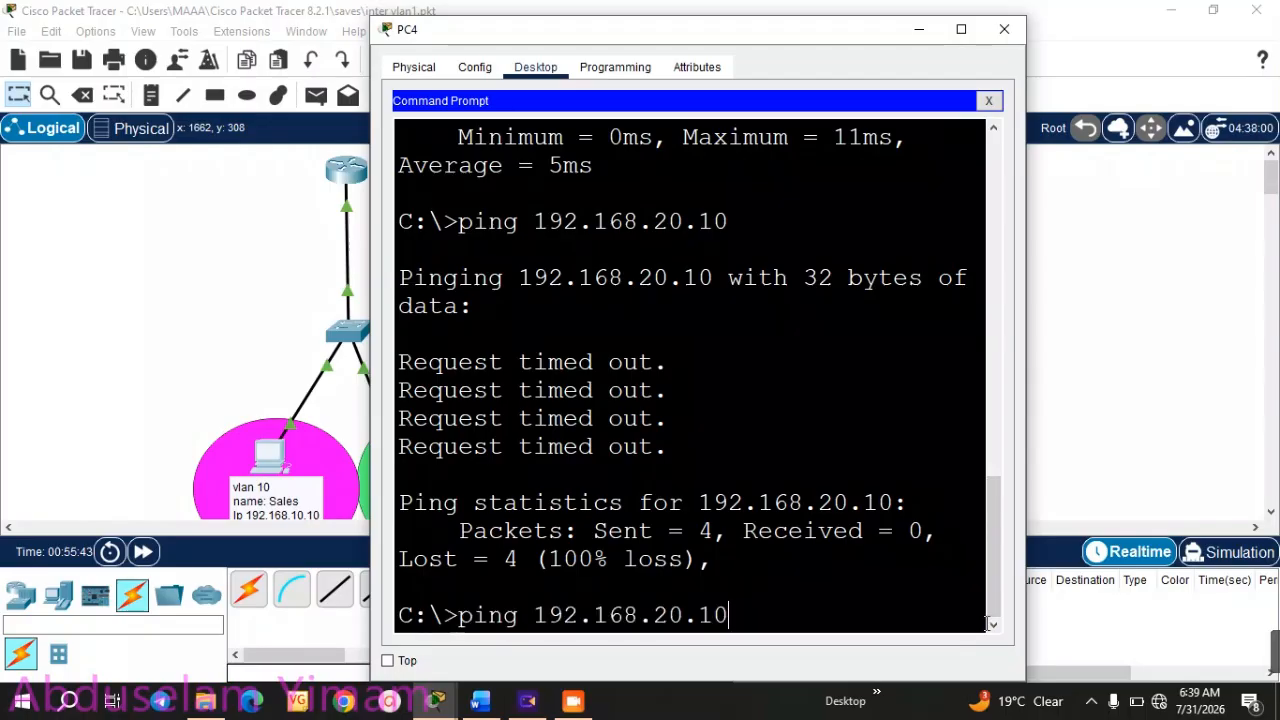
pyautogui.press('BackSpace')
pyautogui.press('BackSpace')
pyautogui.press('BackSpace')
pyautogui.press('BackSpace')
pyautogui.press('BackSpace')
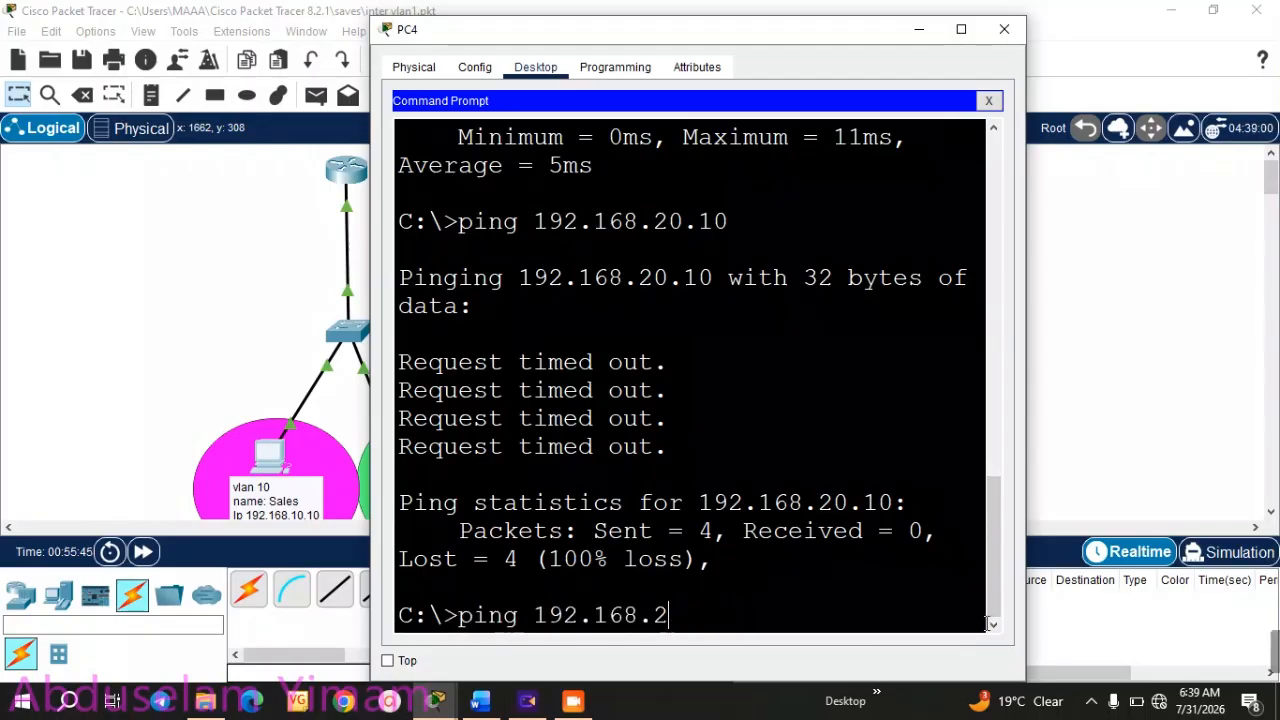
pyautogui.write('10.1')
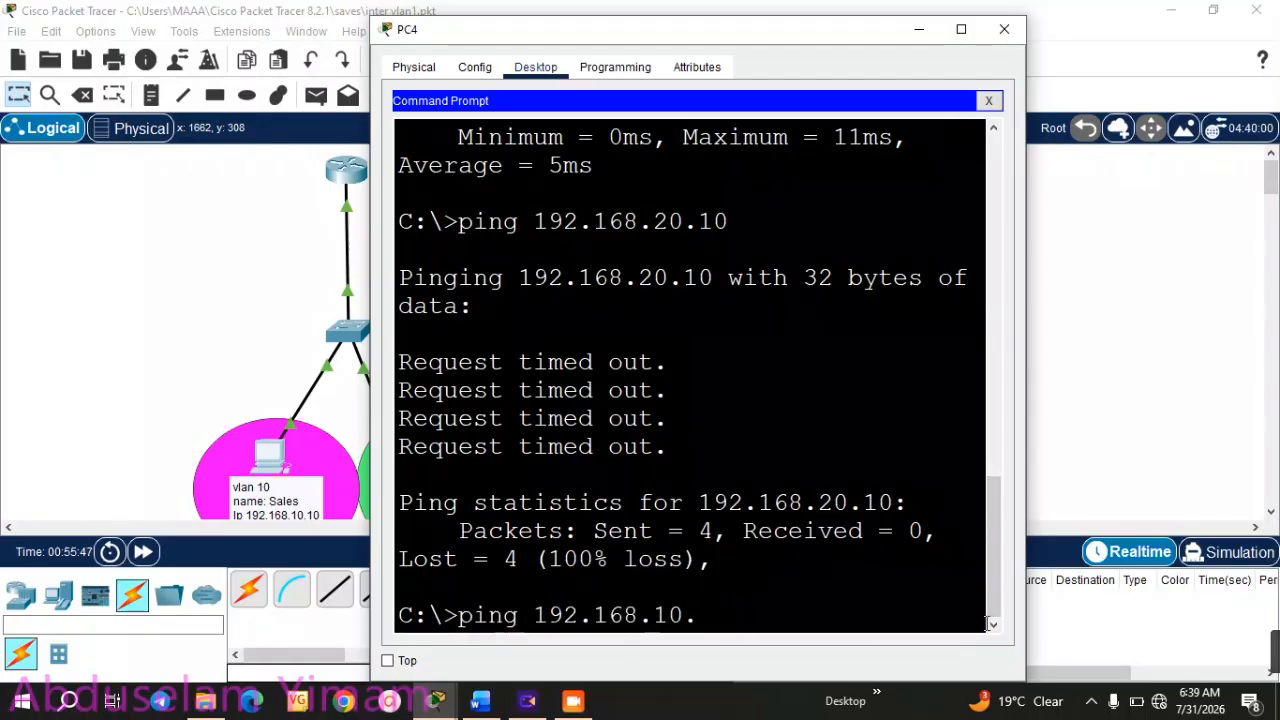
pyautogui.press('Return')
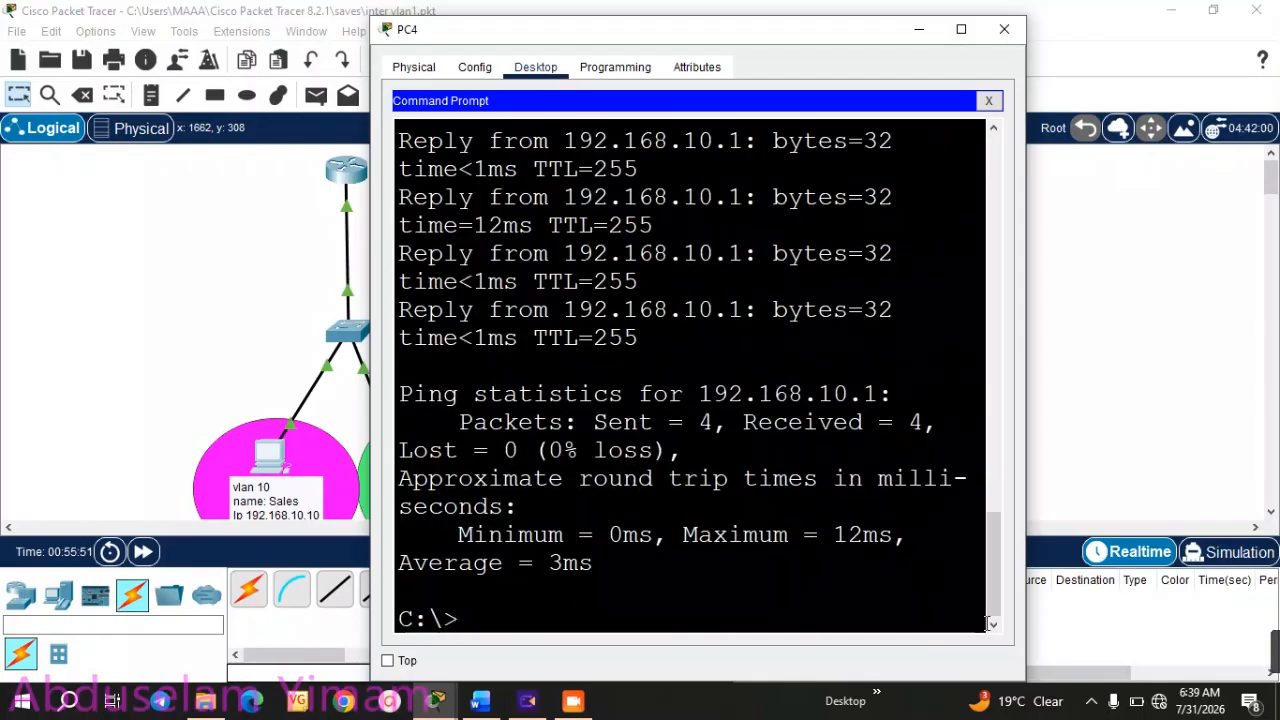
# - Ping the VLAN 20 gateway 192.168.20.1 from the same Sales PC
pyautogui.press('Up')
pyautogui.press('BackSpace')
pyautogui.press('BackSpace')
pyautogui.press('BackSpace')
pyautogui.press('BackSpace')
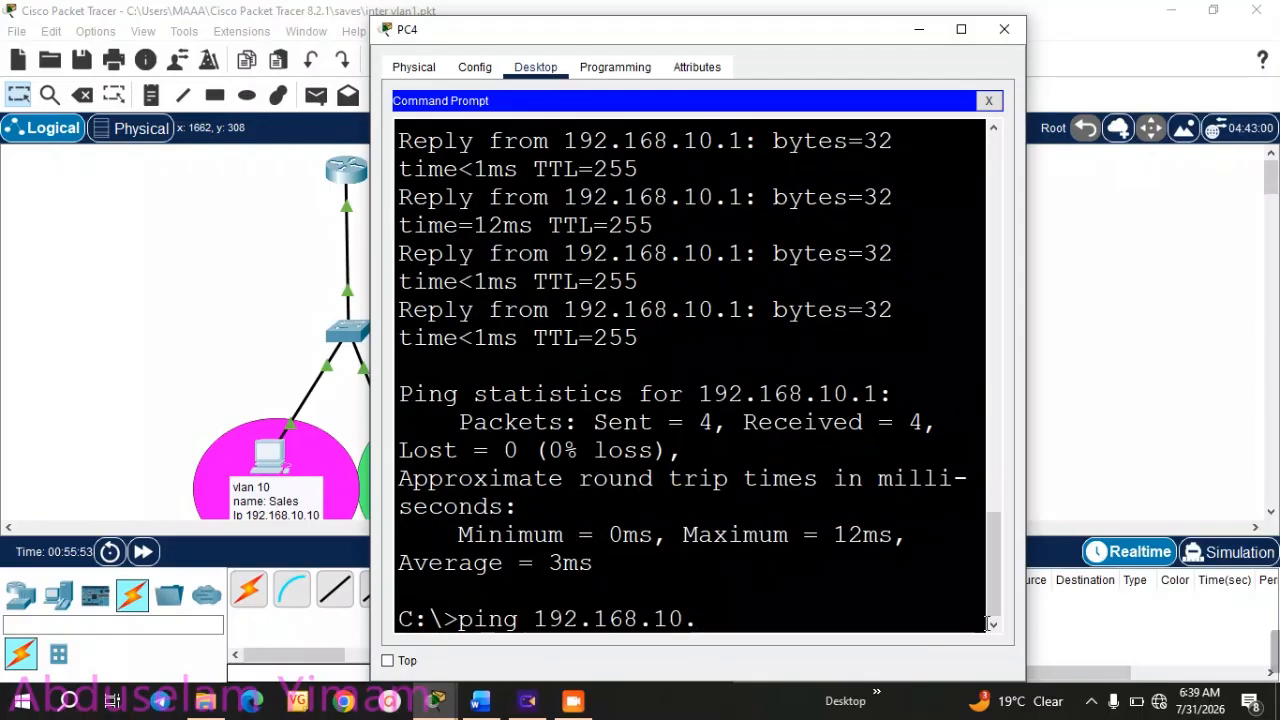
pyautogui.write('20.1')
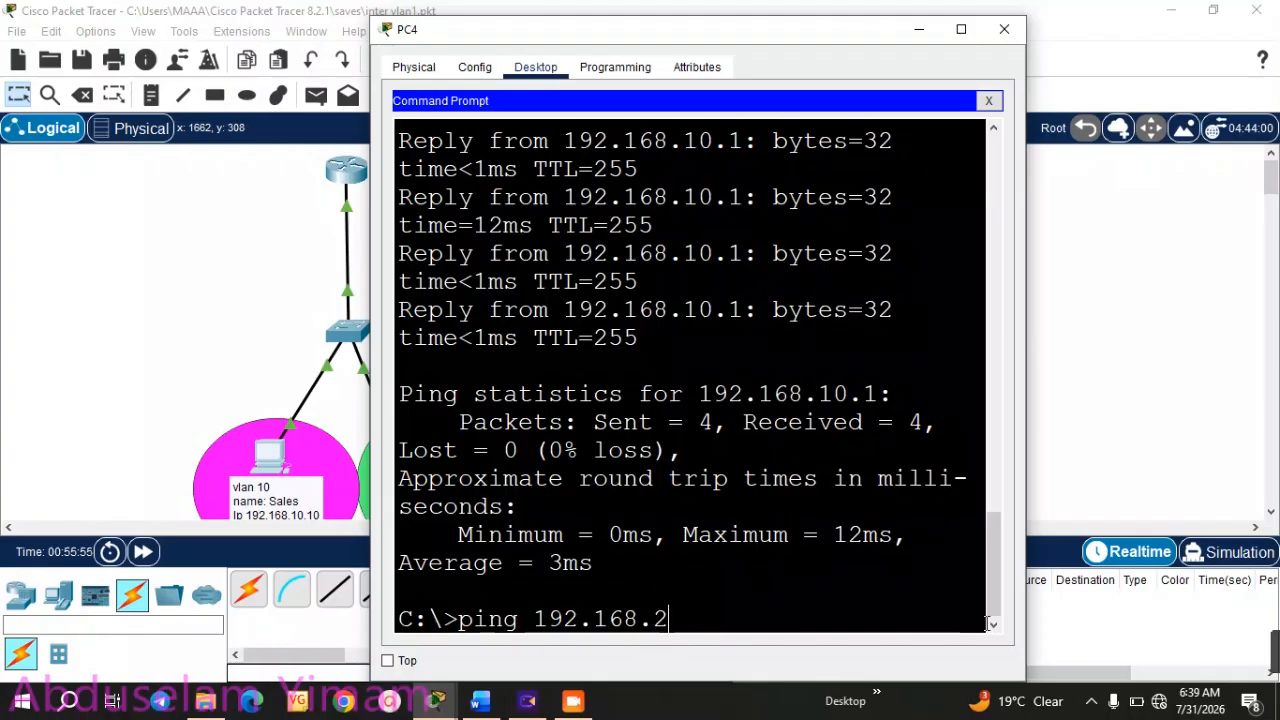
pyautogui.press('Return')
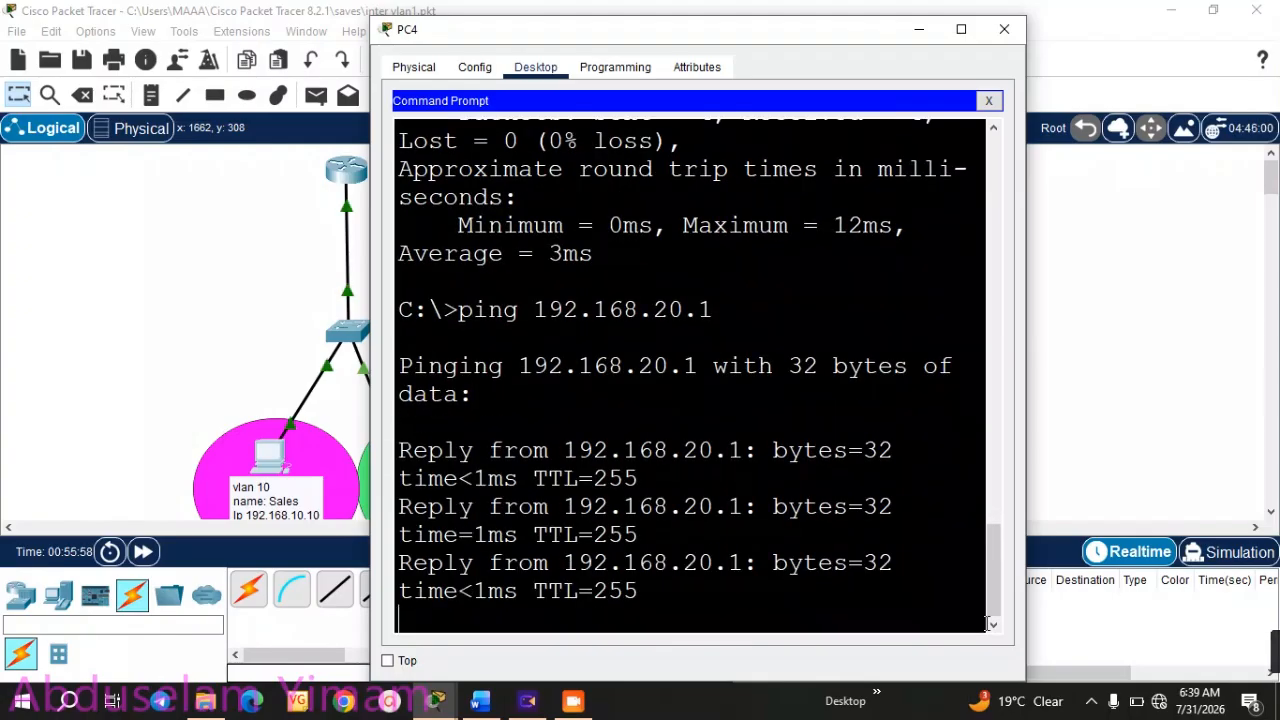
# - Ping the ENG host 192.168.20.10 twice from the Sales PC to test inter-VLAN routing
pyautogui.press('Up')
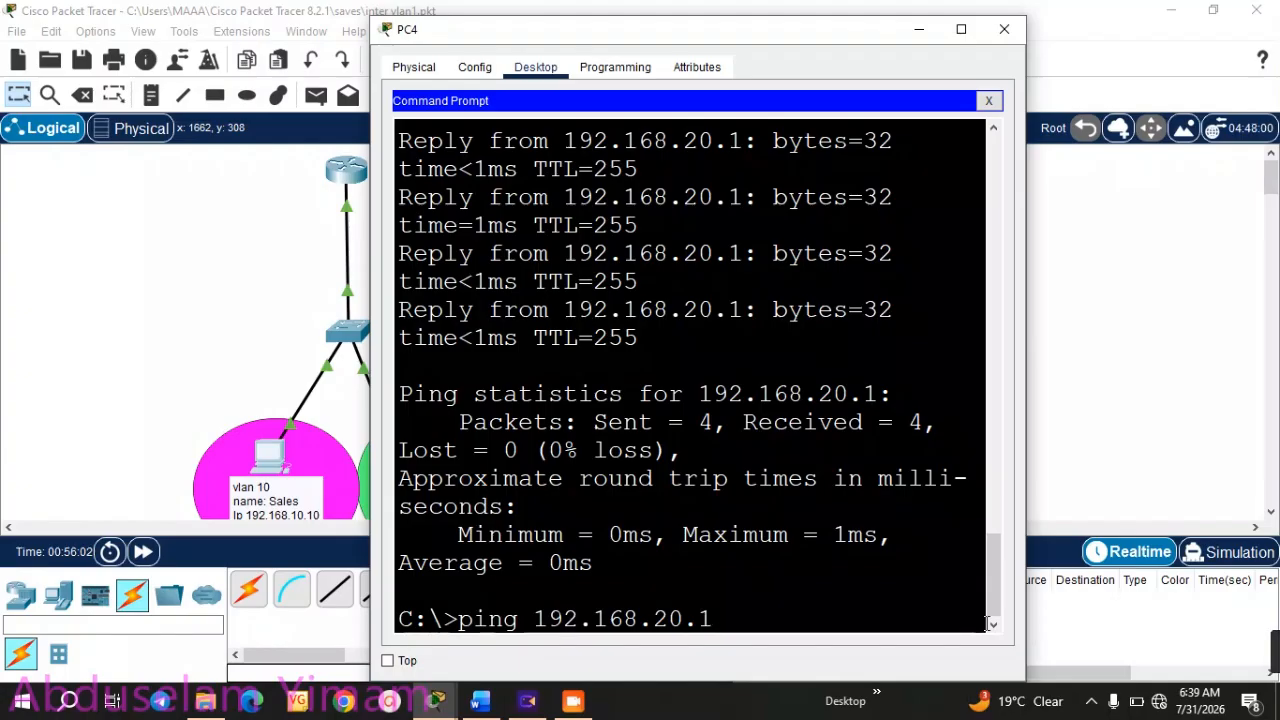
pyautogui.press('BackSpace')
pyautogui.write('10')
pyautogui.press('Return')
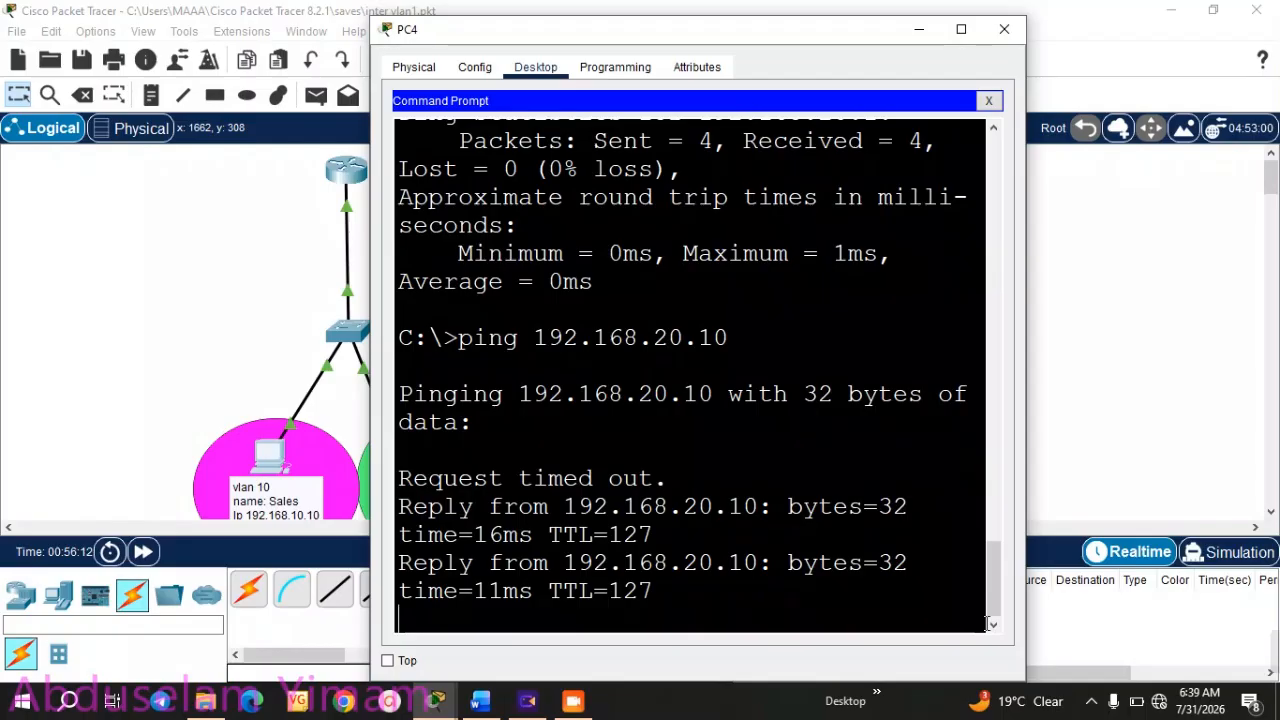
pyautogui.press('Up')
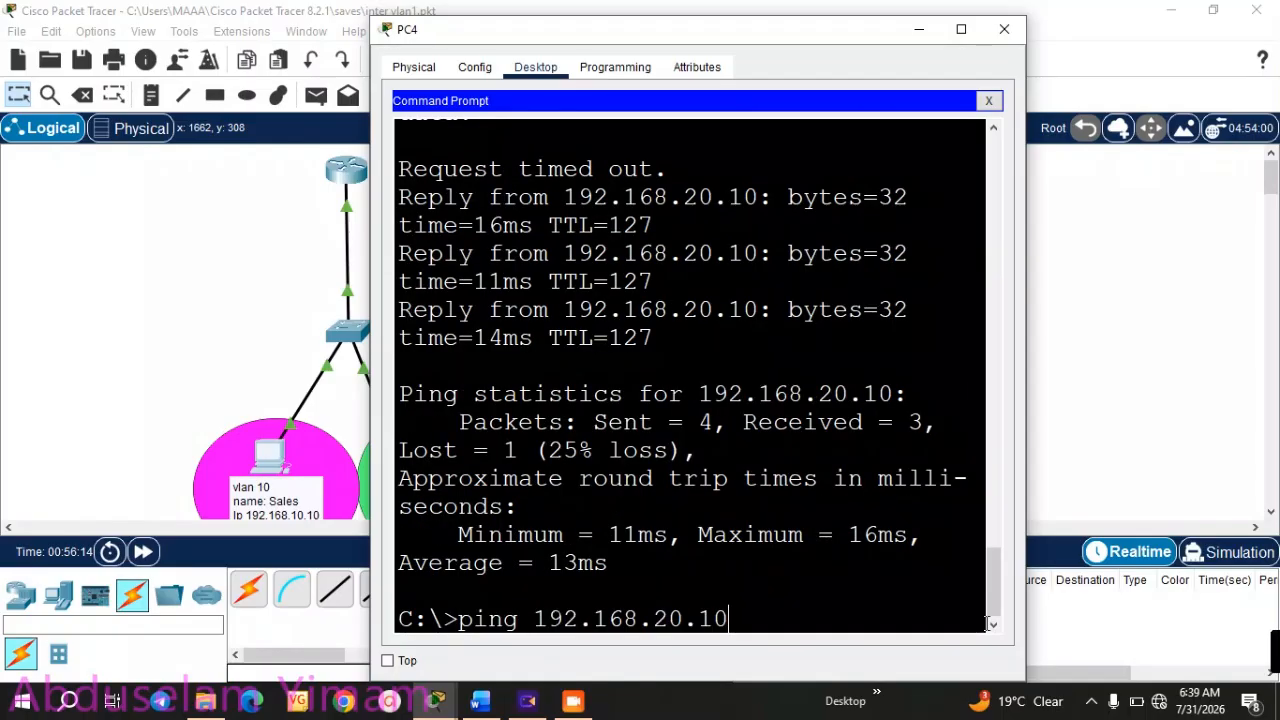
pyautogui.press('Return')
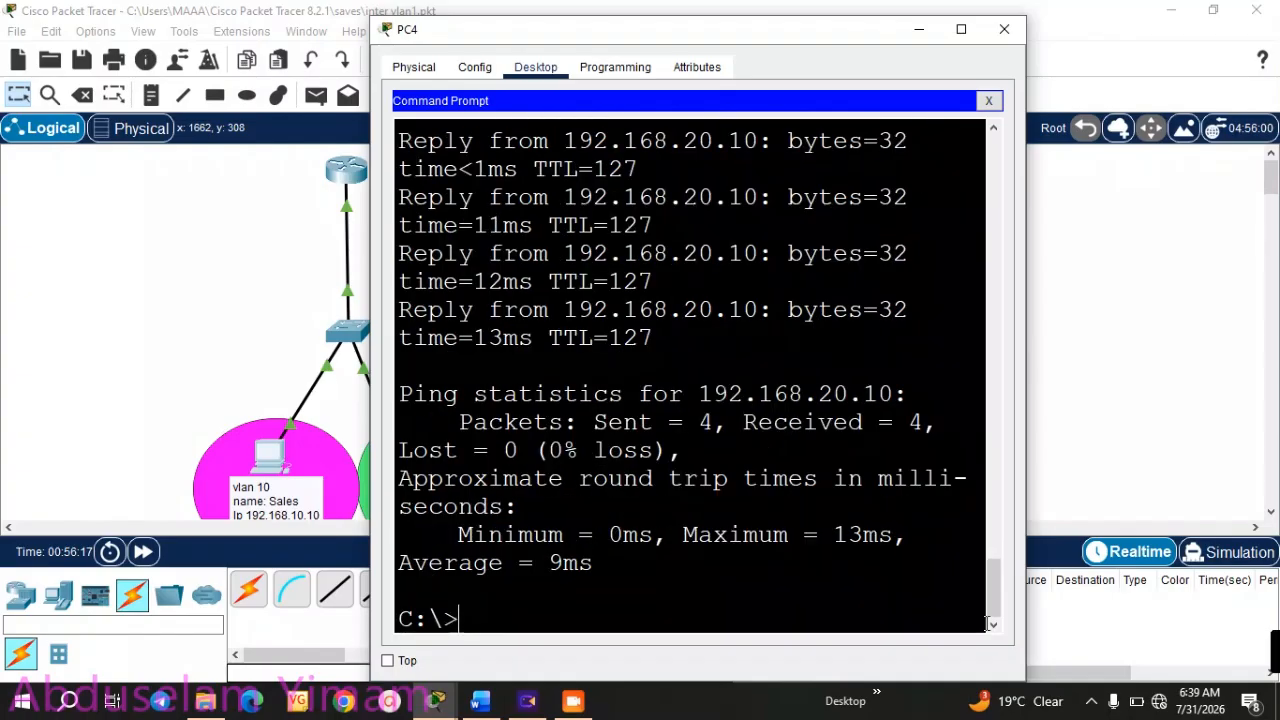
# - Ping the ENG host 192.168.20.11 twice from the Sales PC and close the PC4 window
pyautogui.press('Up')
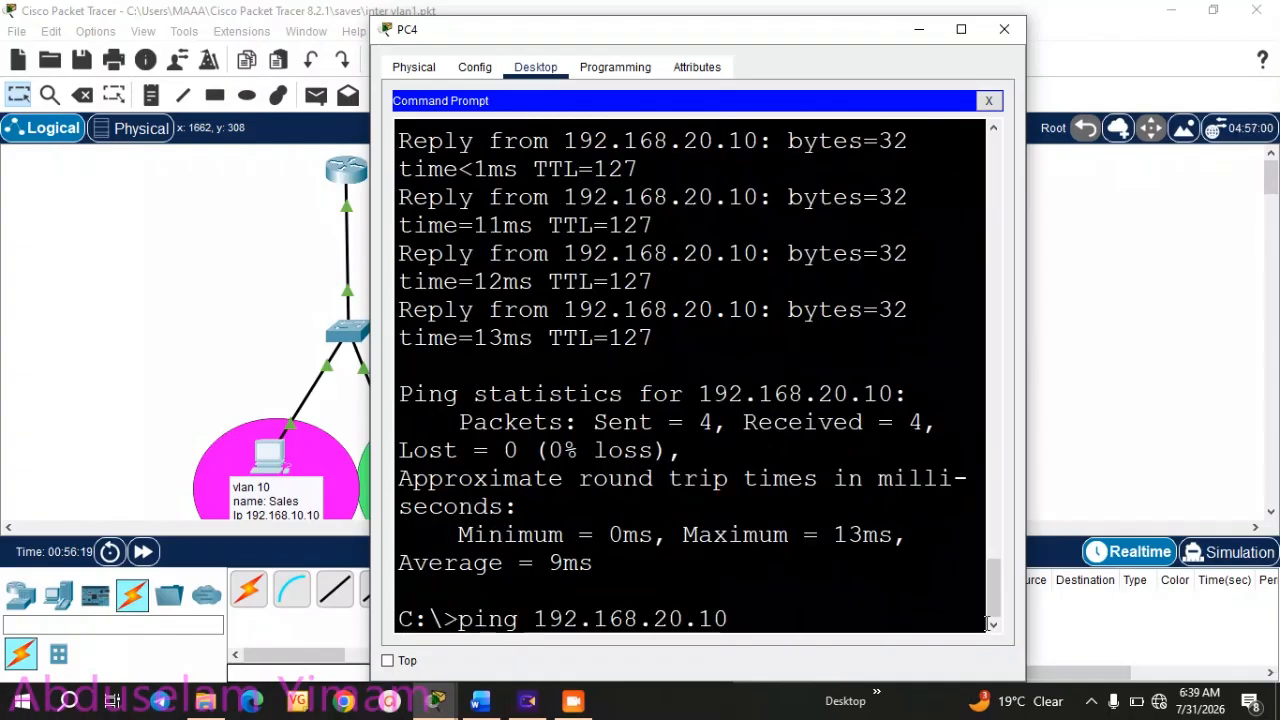
pyautogui.press('BackSpace')
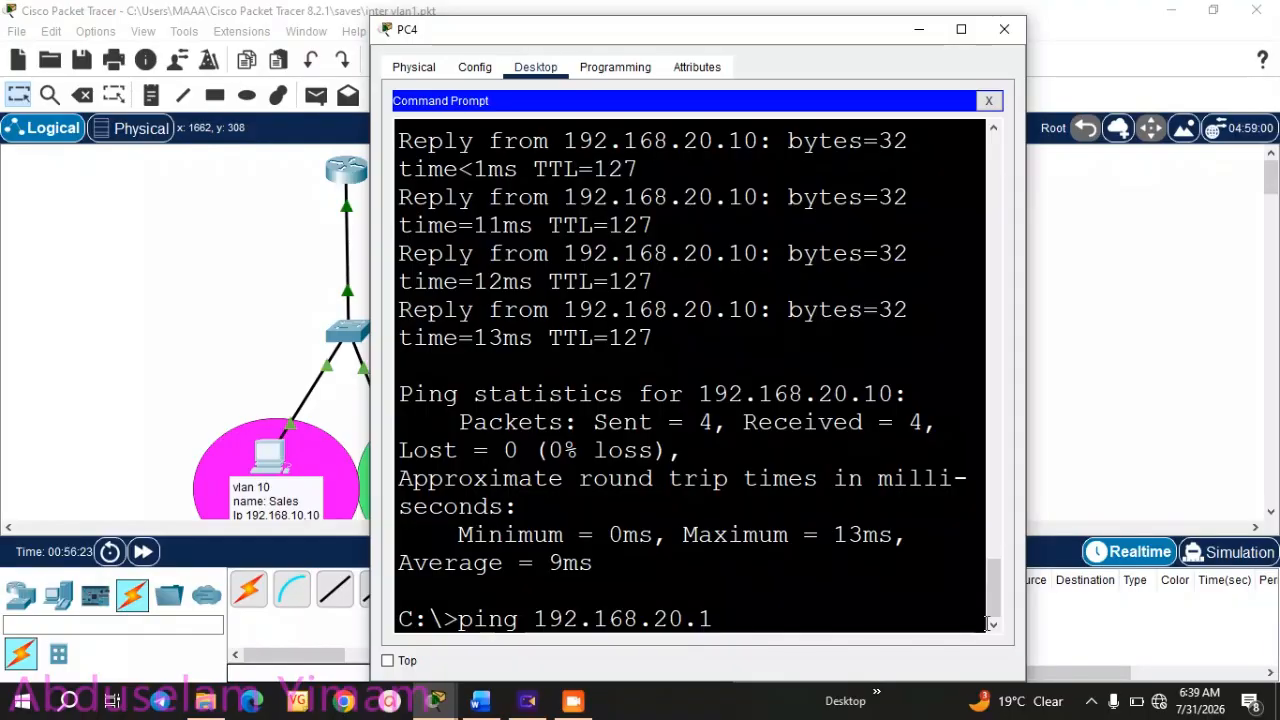
pyautogui.write('1')
pyautogui.press('Return')
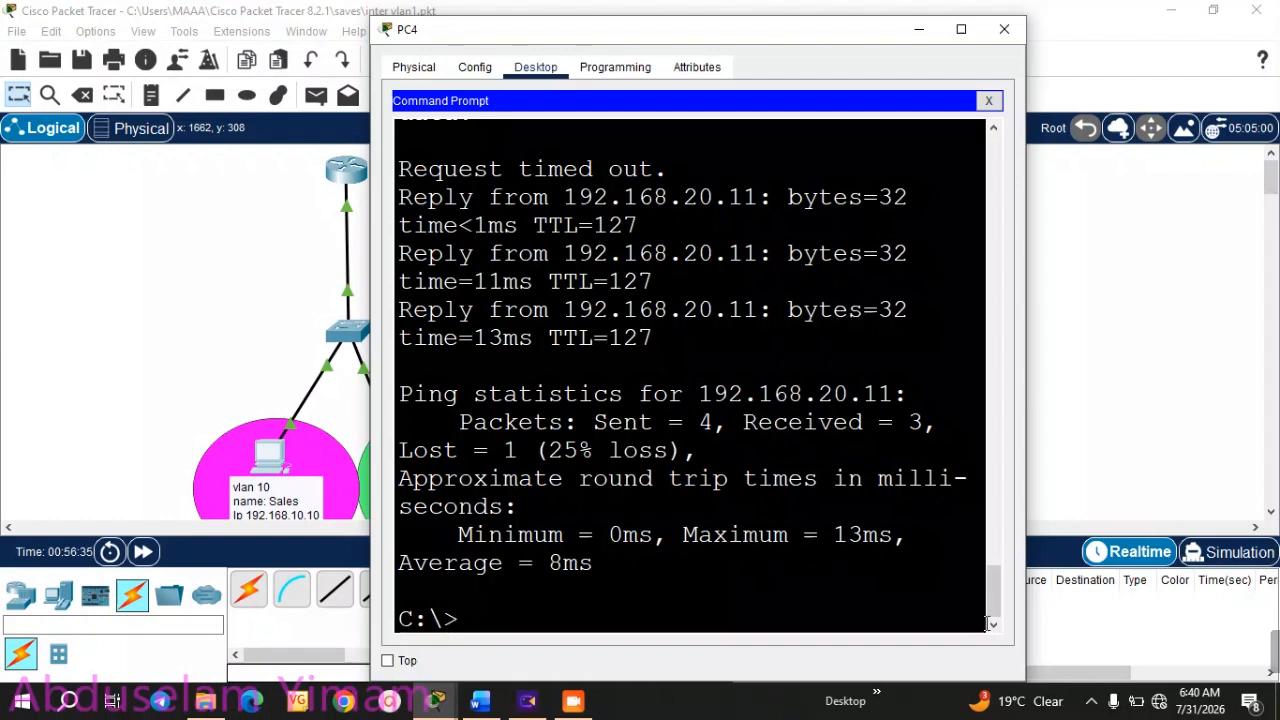
pyautogui.press('Up')
pyautogui.press('Return')
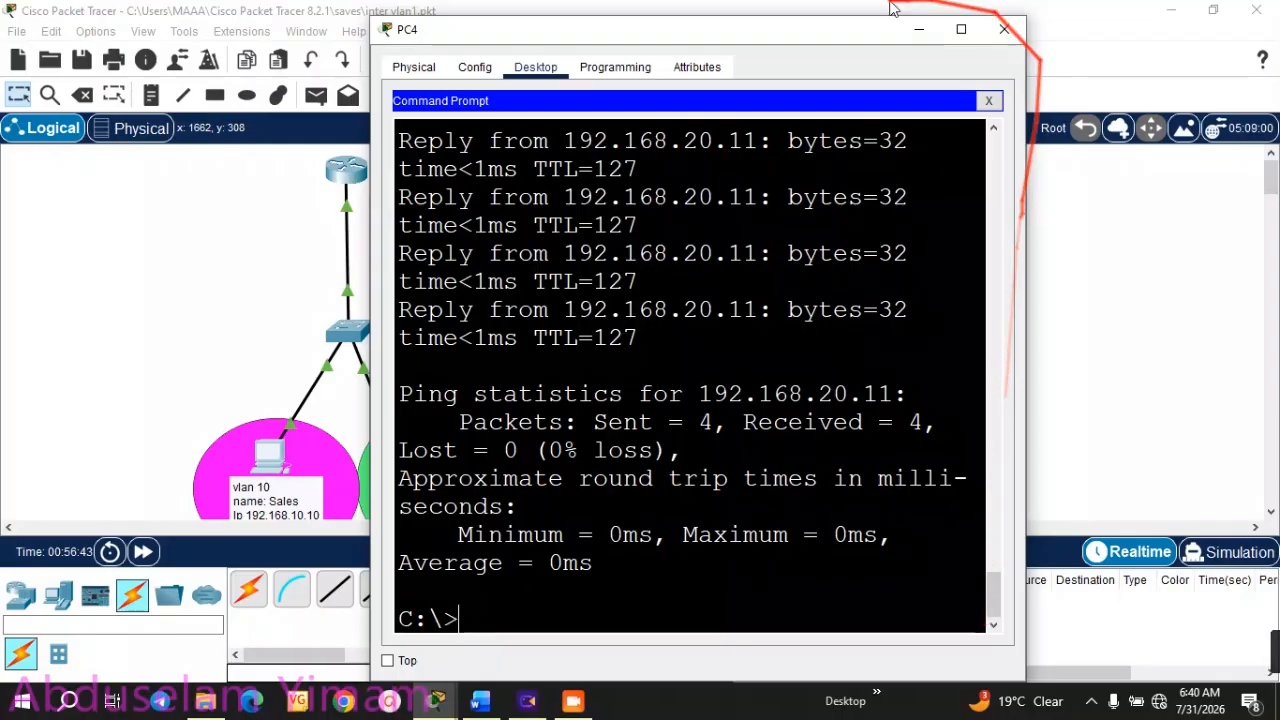
pyautogui.moveTo(763, 30); pyautogui.dragTo(726, 43)
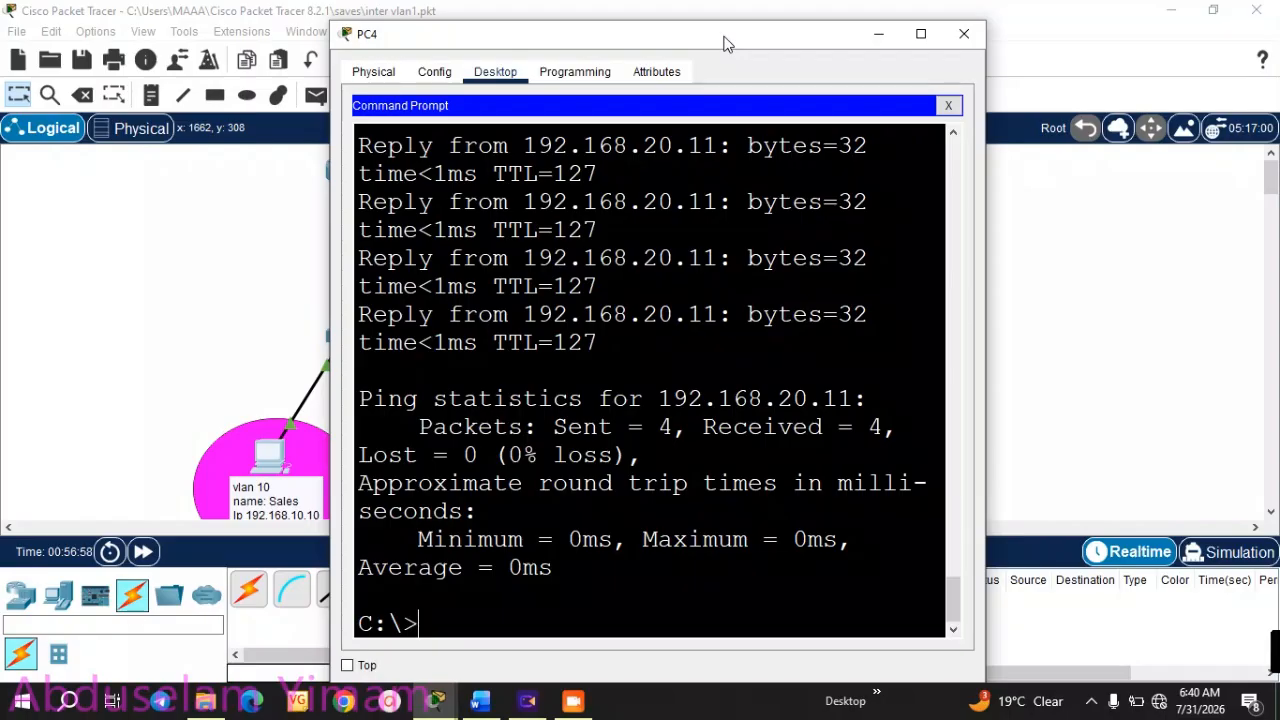
pyautogui.moveTo(724, 37)
pyautogui.mouseDown()
pyautogui.moveTo(740, 90)
pyautogui.moveTo(732, 74)
pyautogui.mouseUp()
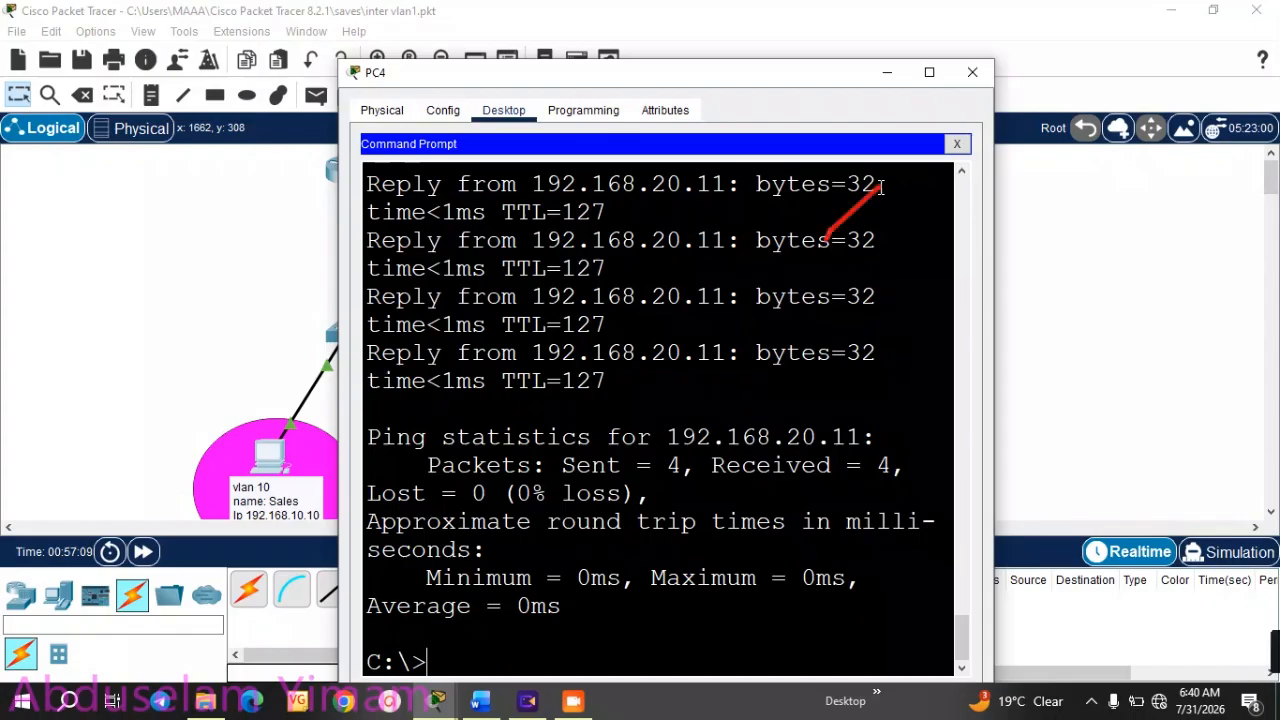
pyautogui.click(972, 74)
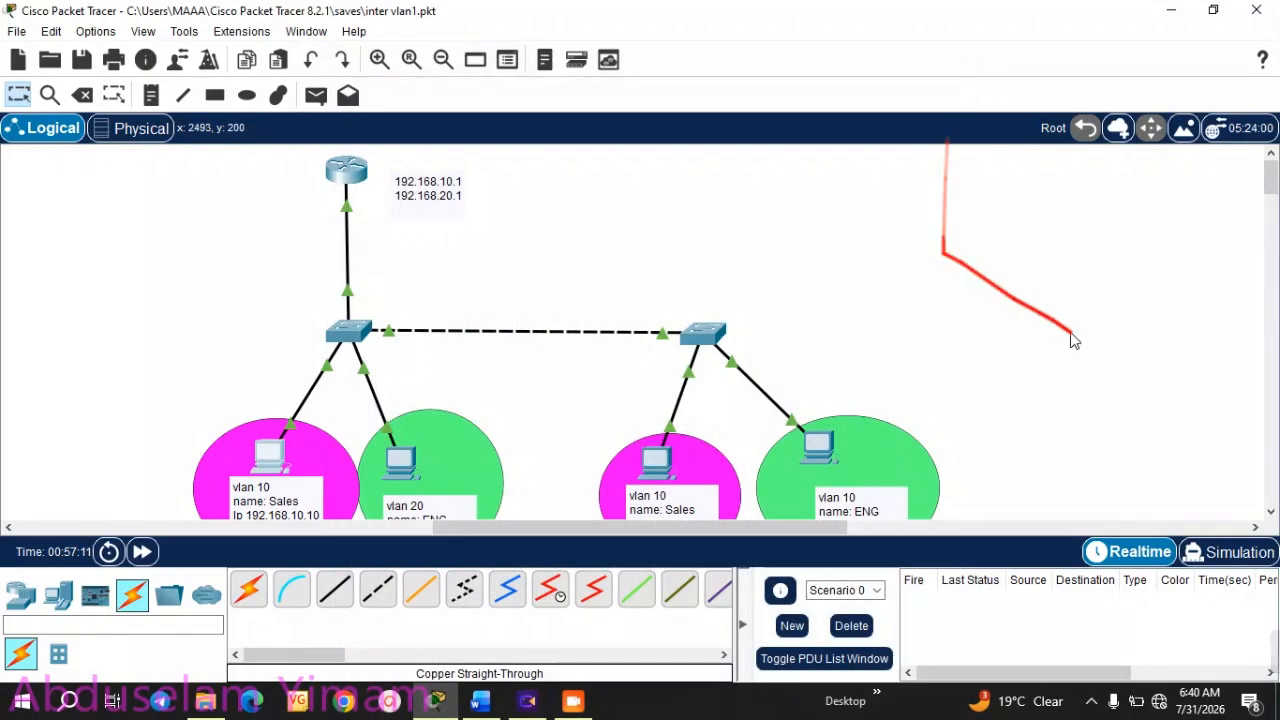